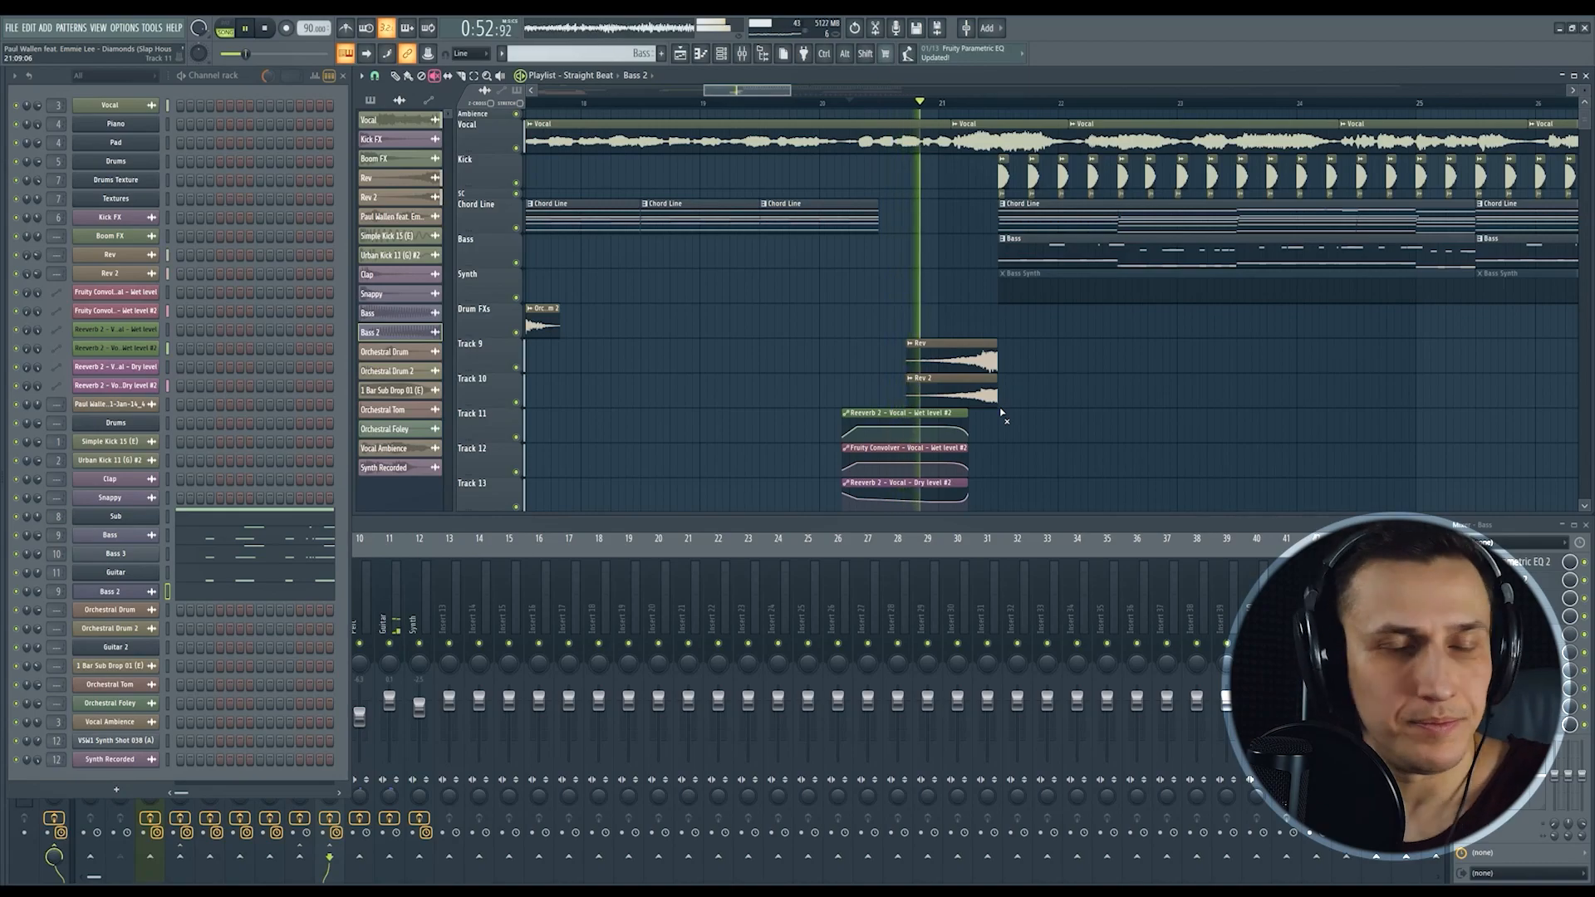
Step: Play through the start of the drop in the playlist with the Draw tool active, and stop playback
click(394, 75)
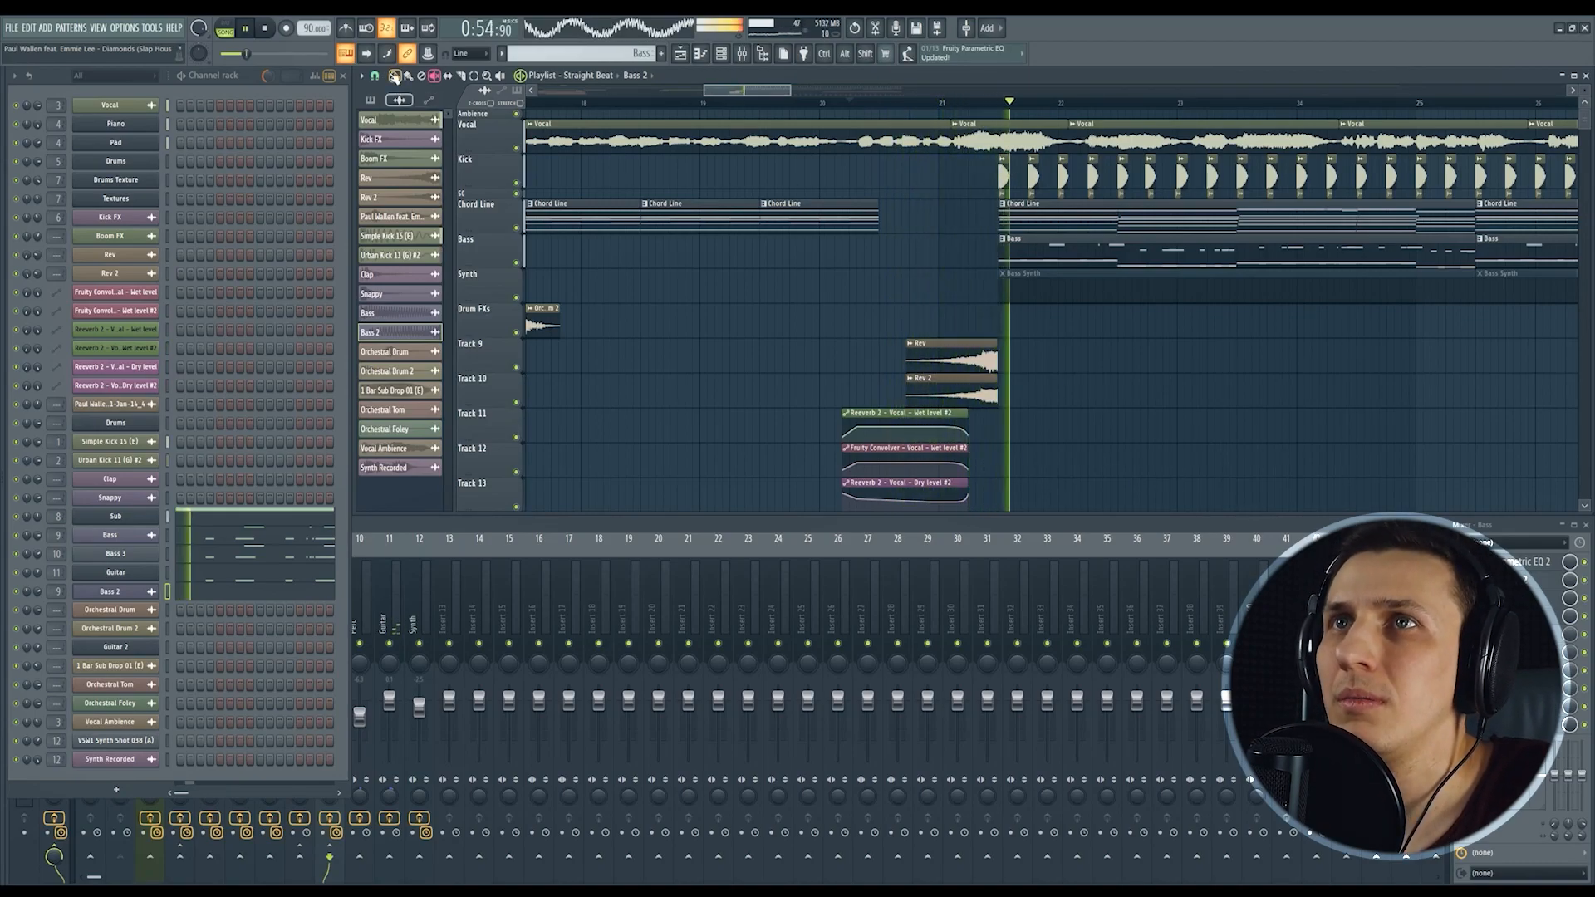
scroll(929, 395, down, 3)
scroll(993, 394, down, 1)
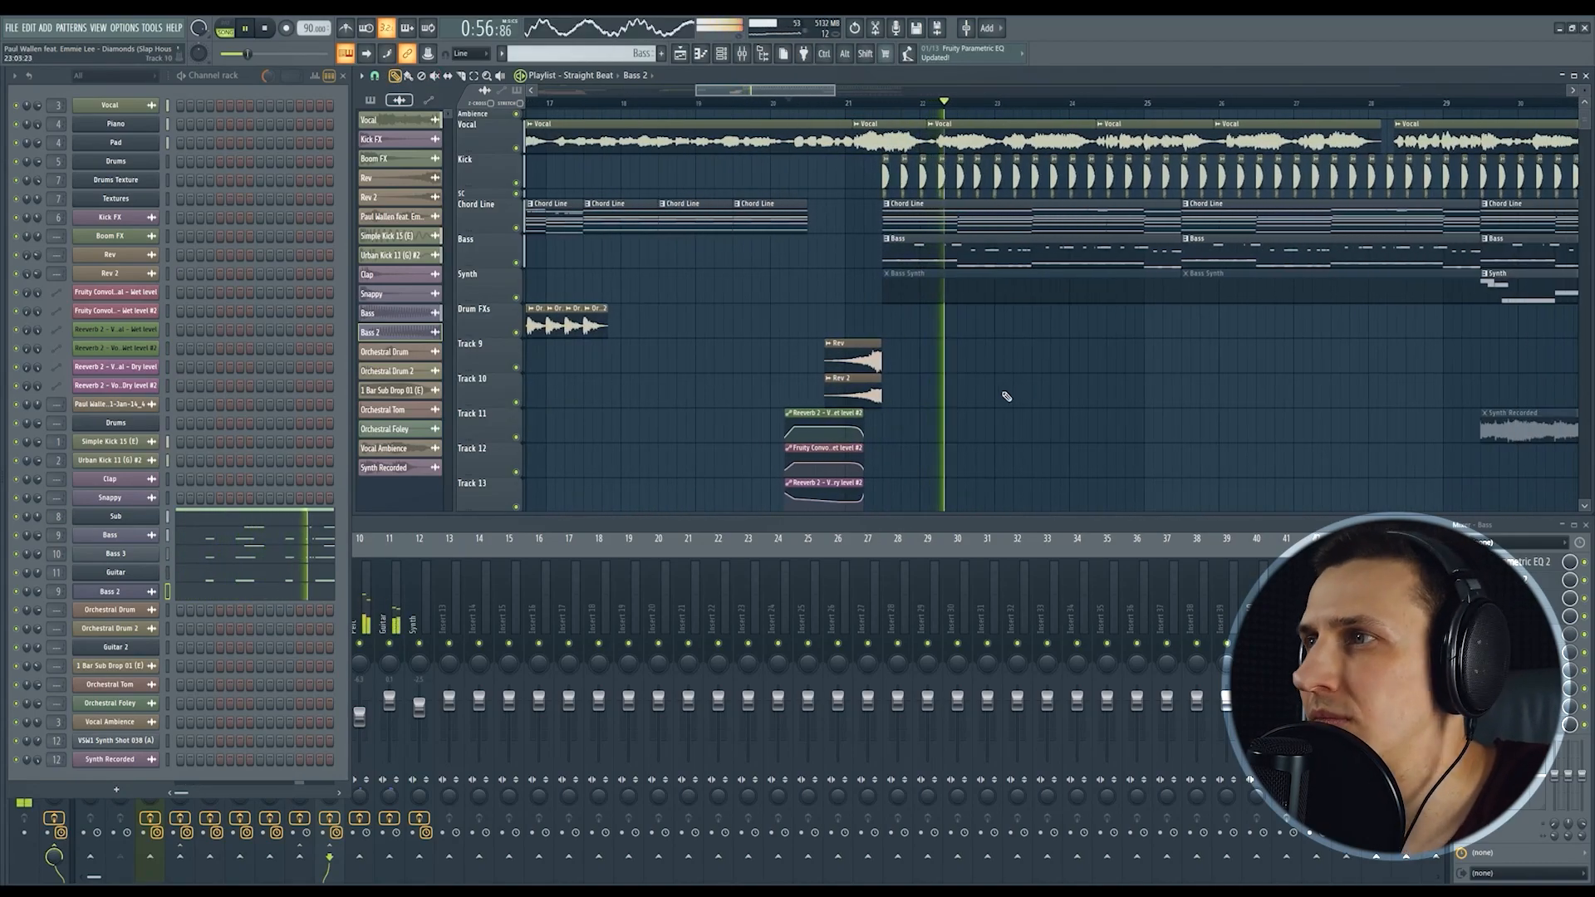
click(450, 590)
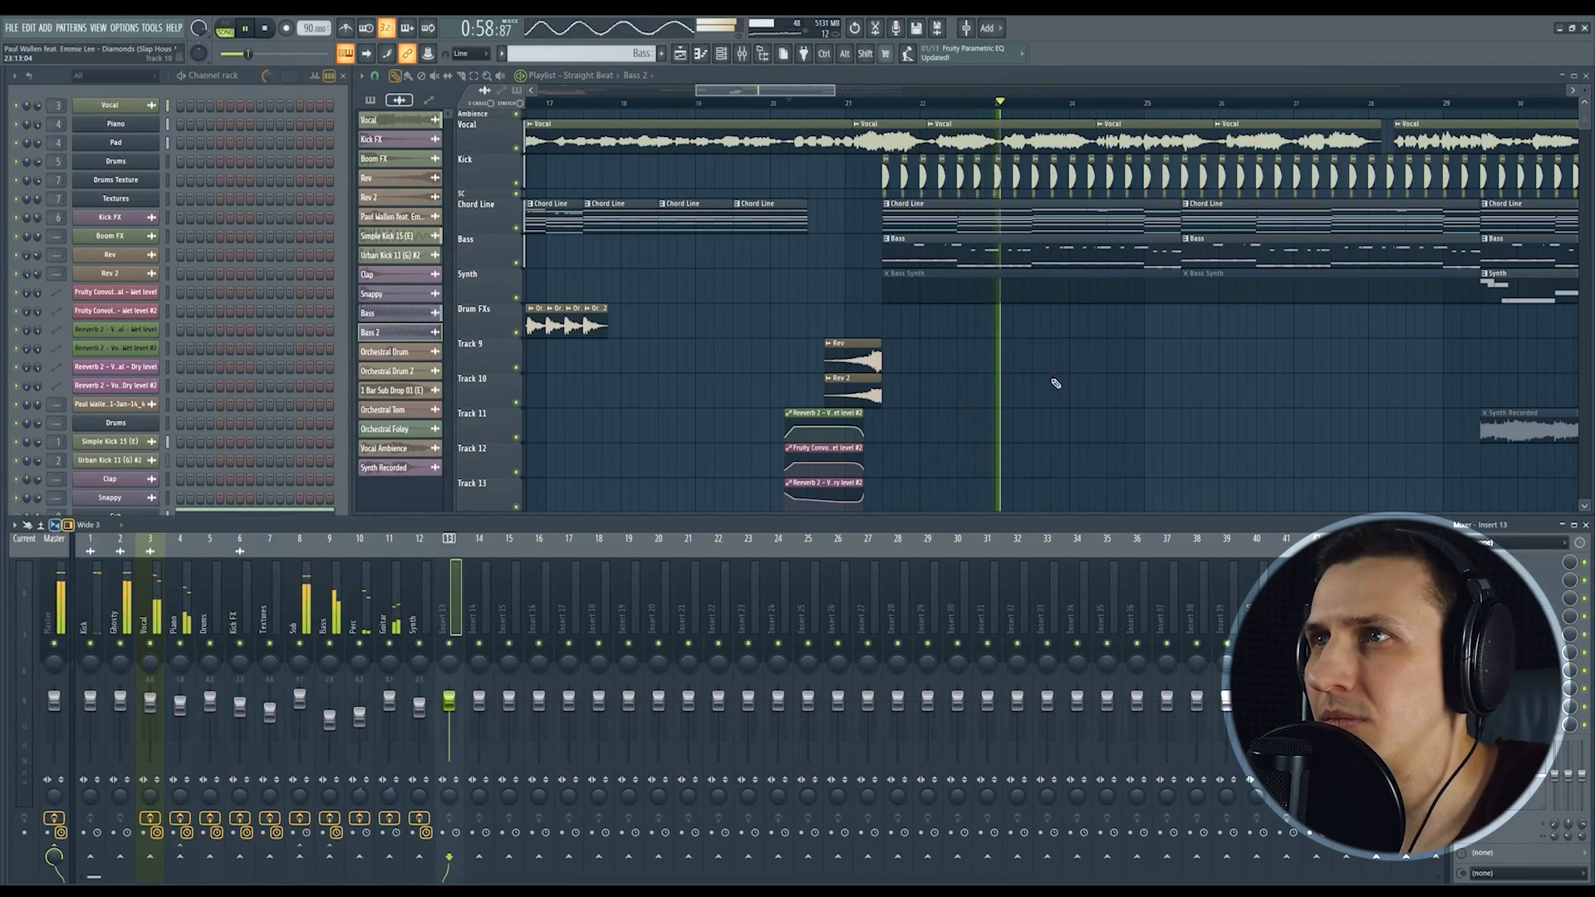
scroll(1055, 399, up, 2)
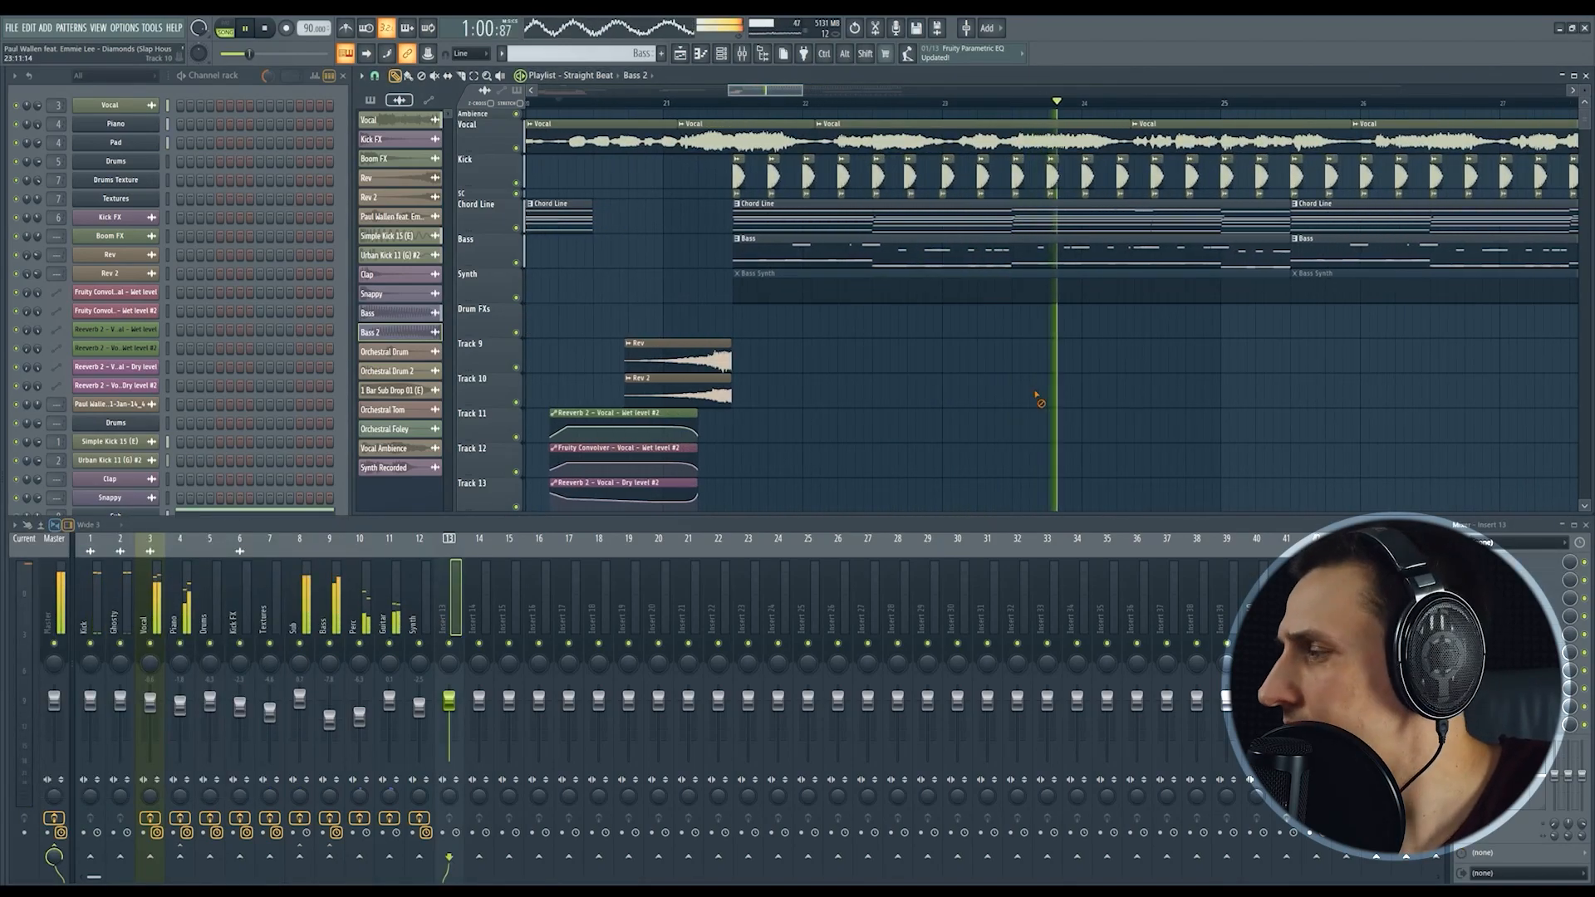
scroll(960, 374, down, 2)
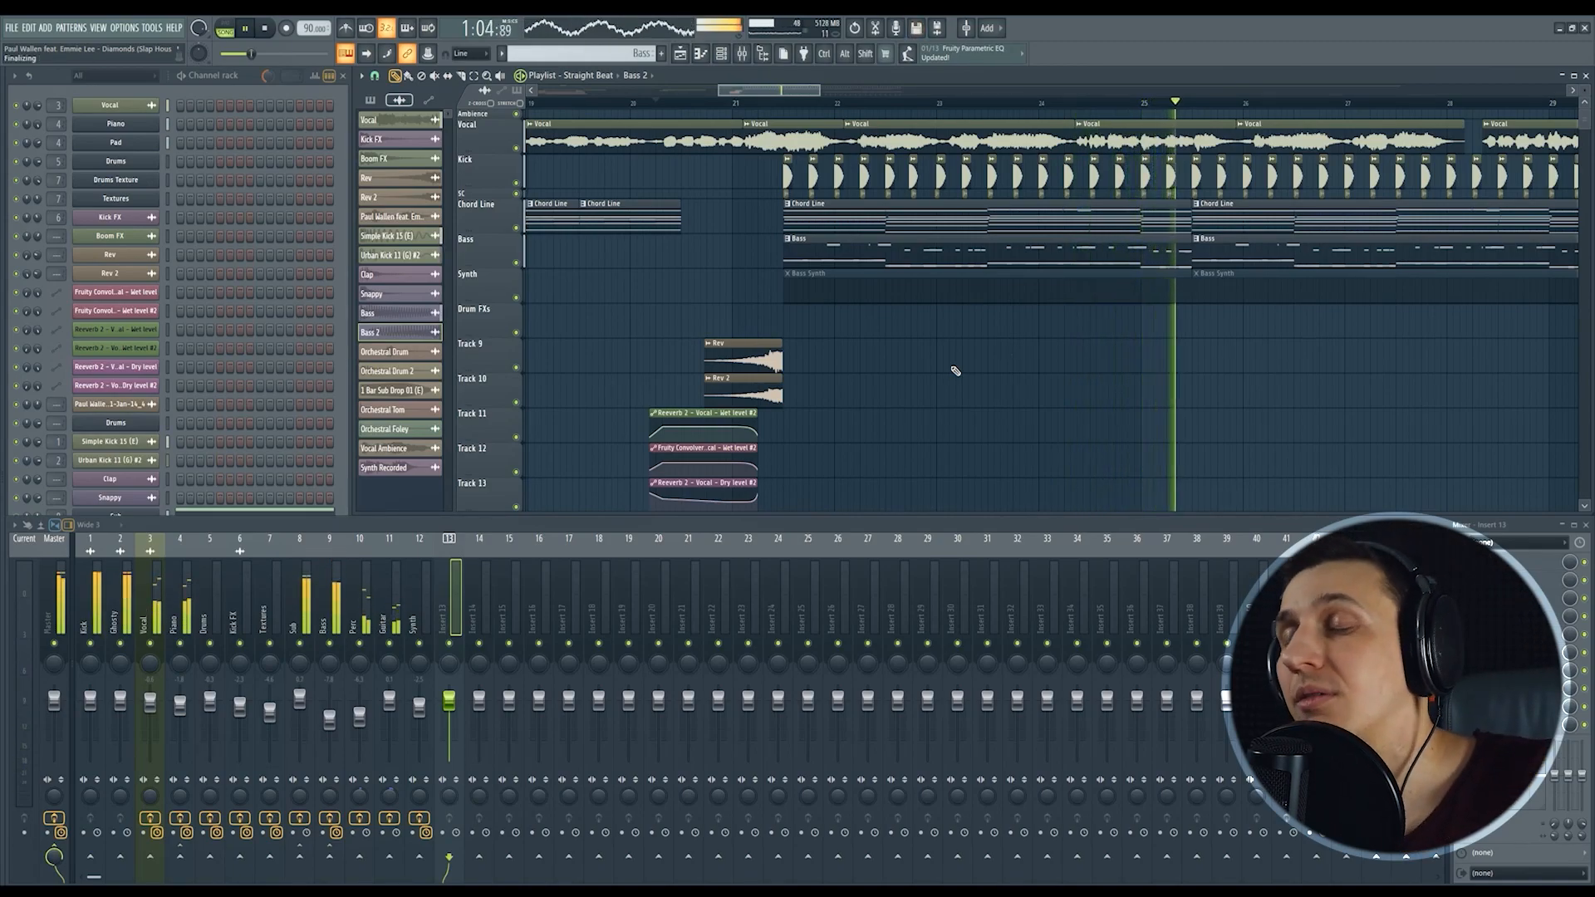
key(space)
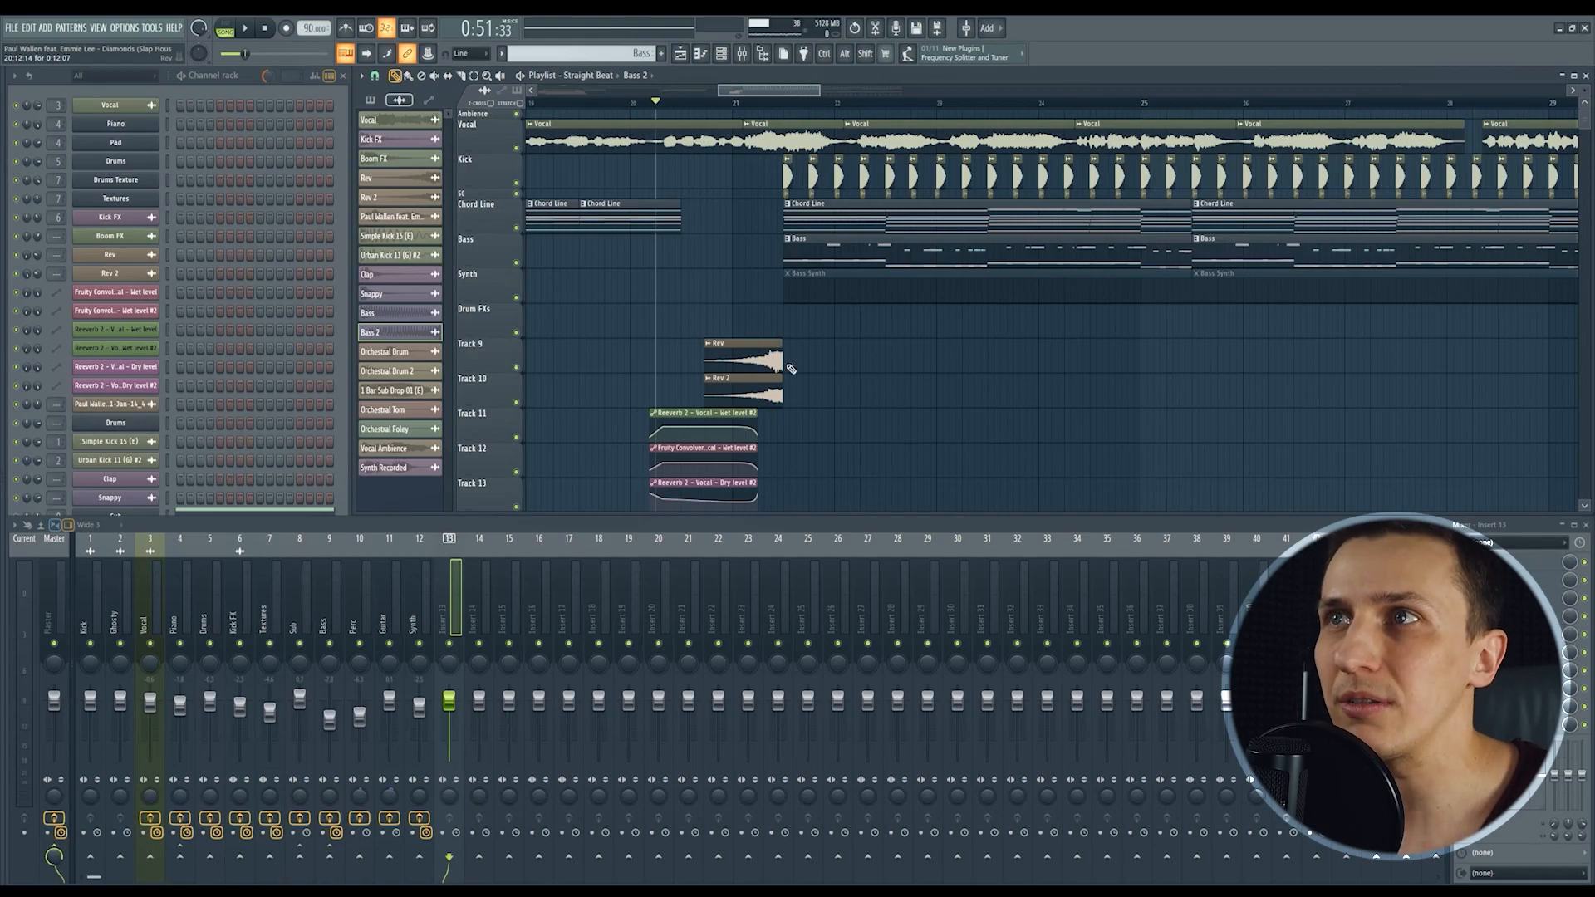
Step: Mute the Vocal clips around the drop in the playlist and return to the Draw tool
scroll(847, 362, down, 1)
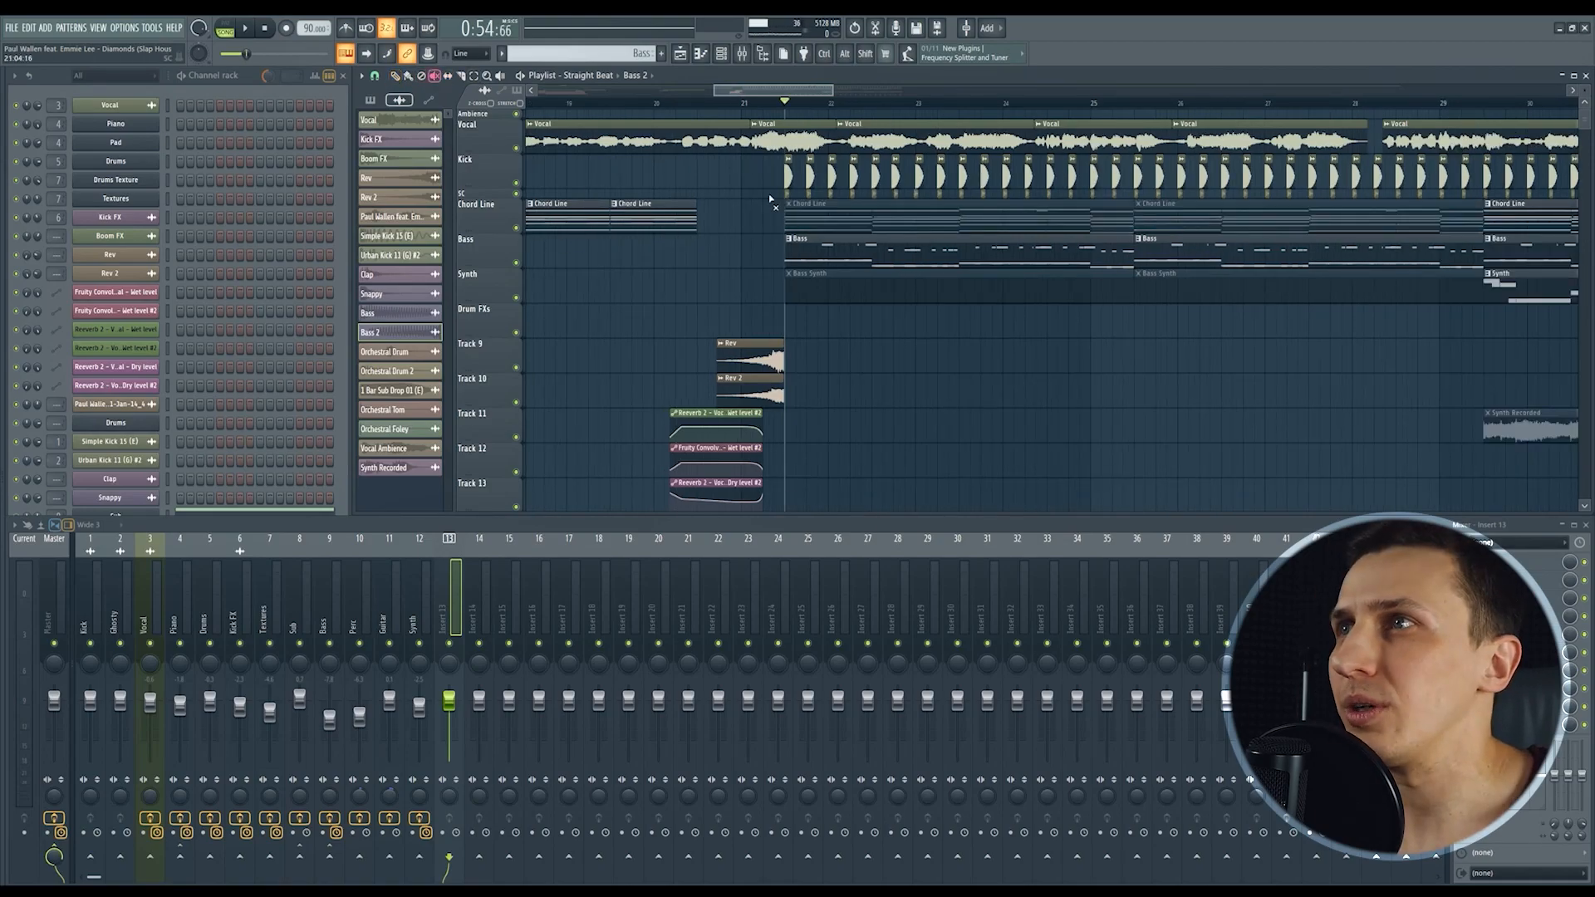
click(831, 148)
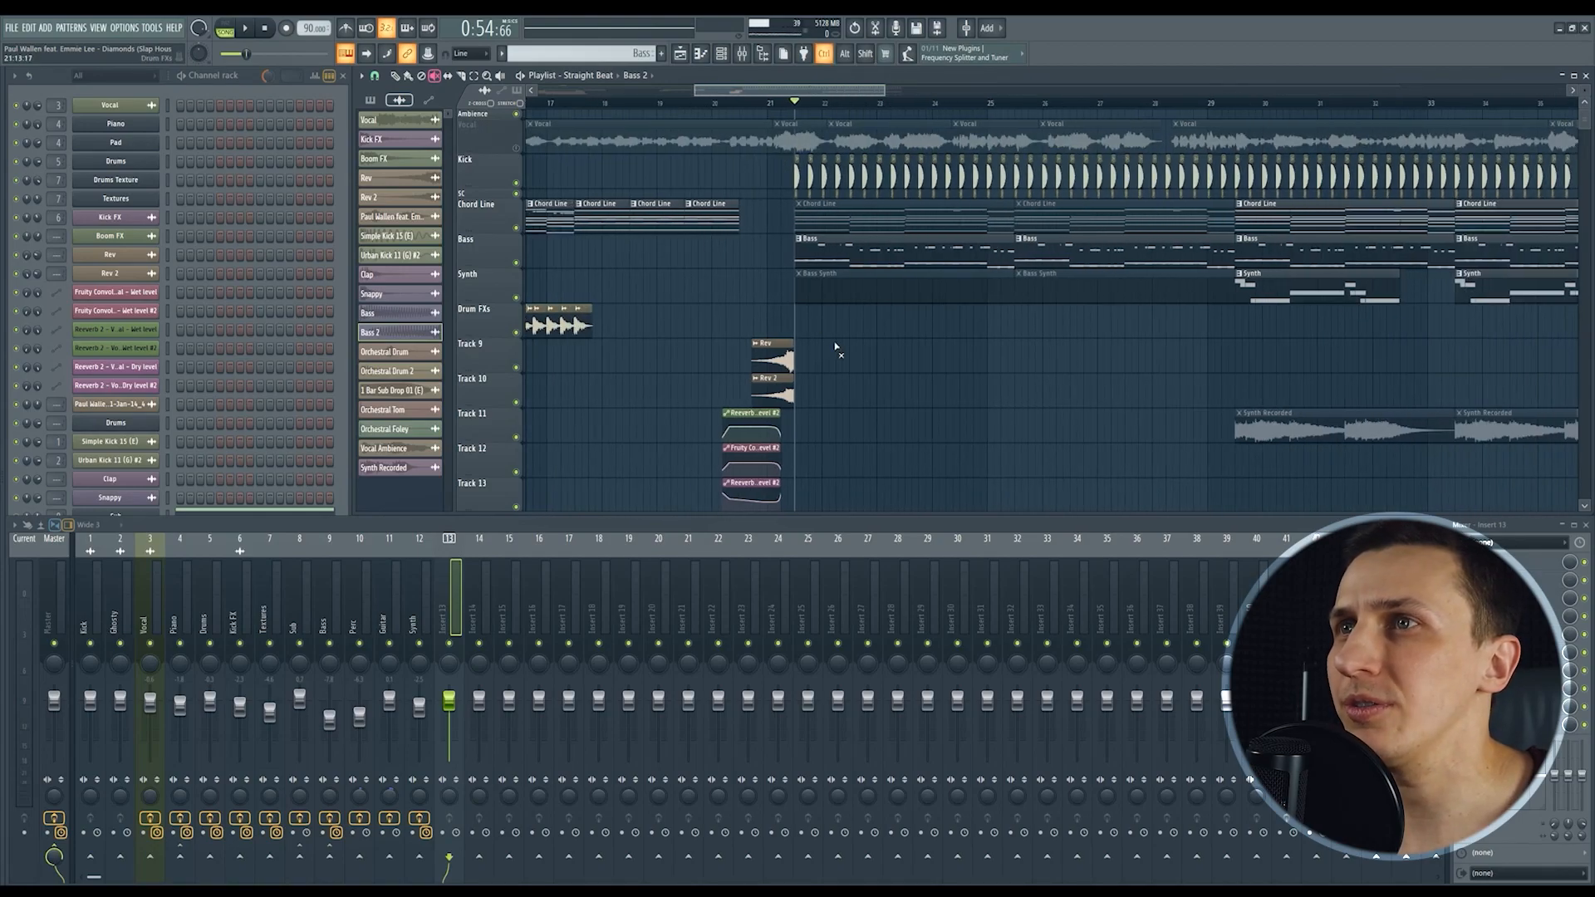
scroll(838, 349, up, 3)
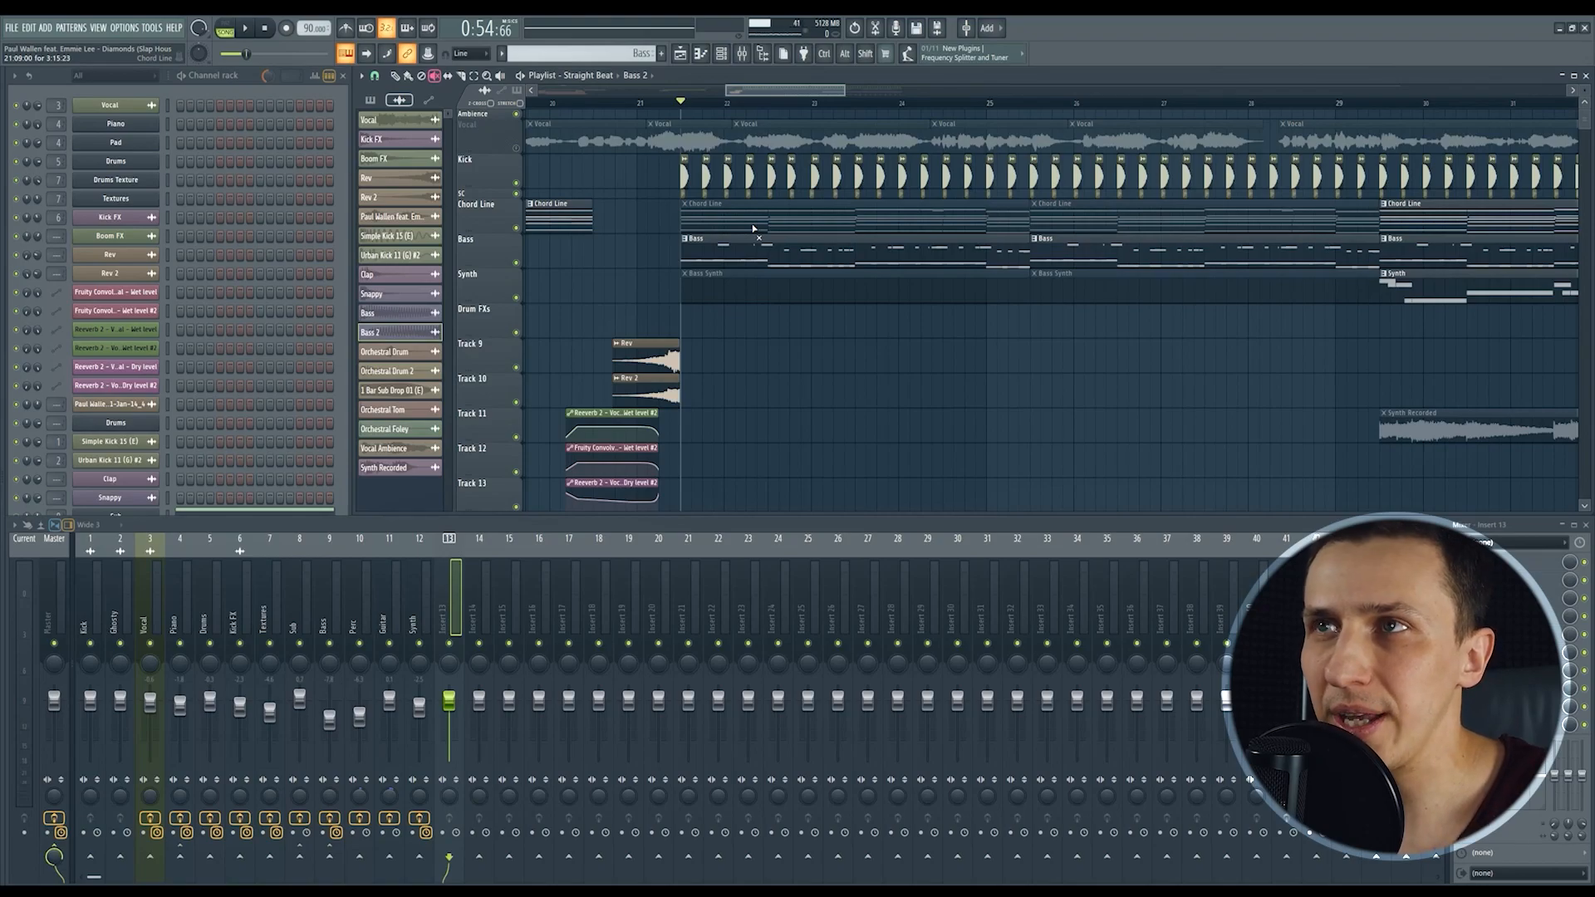
key(p)
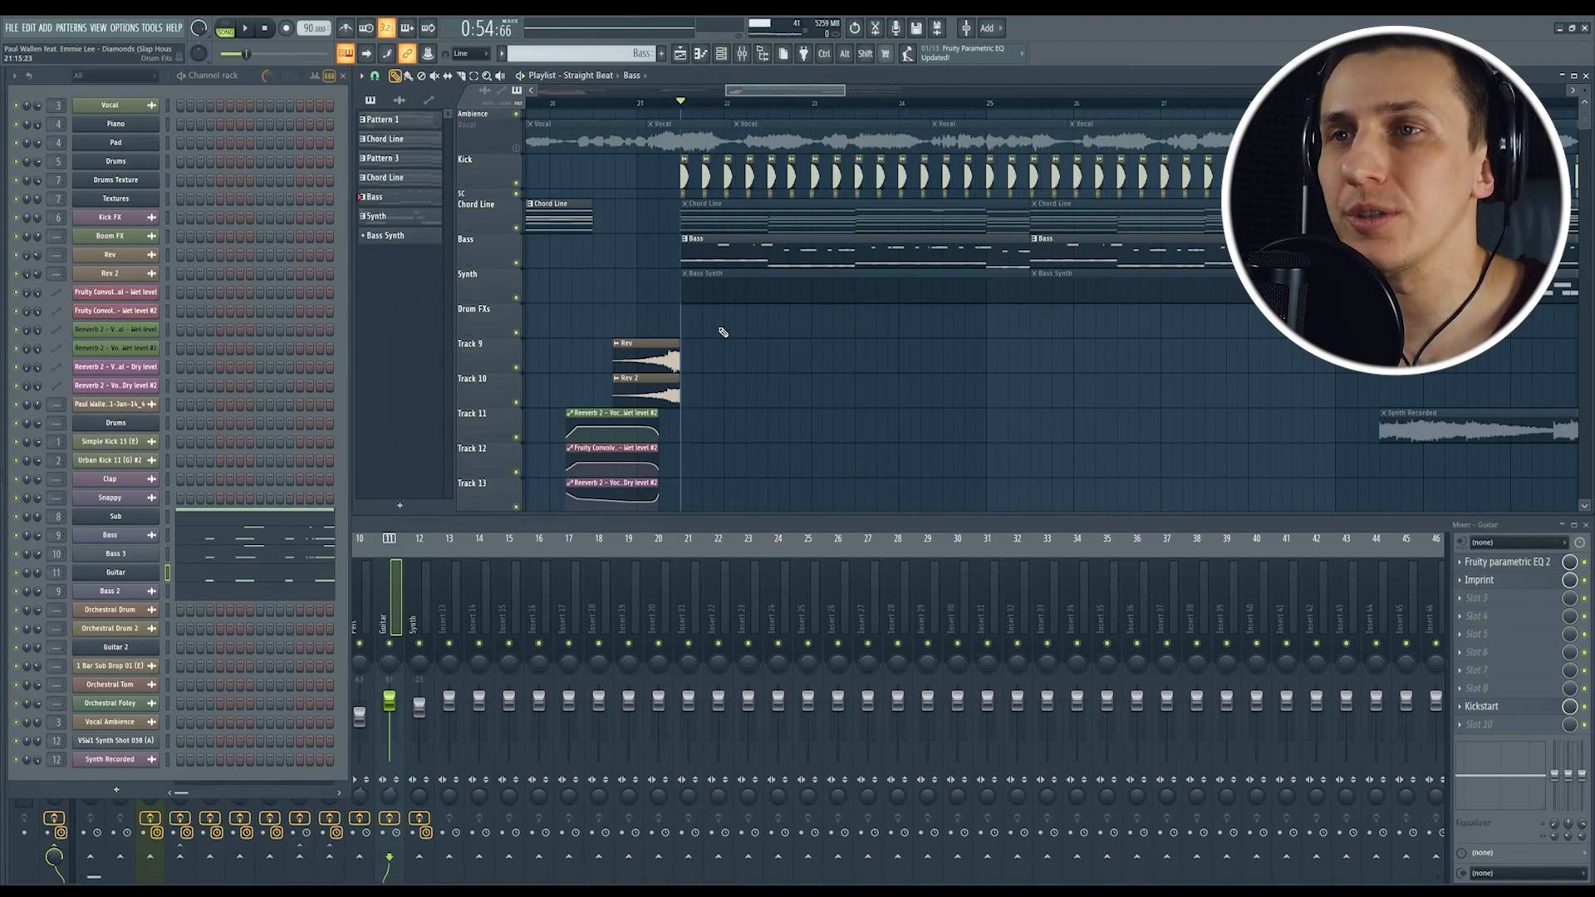
Step: Look through the Sub and Bass mixer tracks and inspect the FabFilter Pro-C 2 on Bass
click(406, 590)
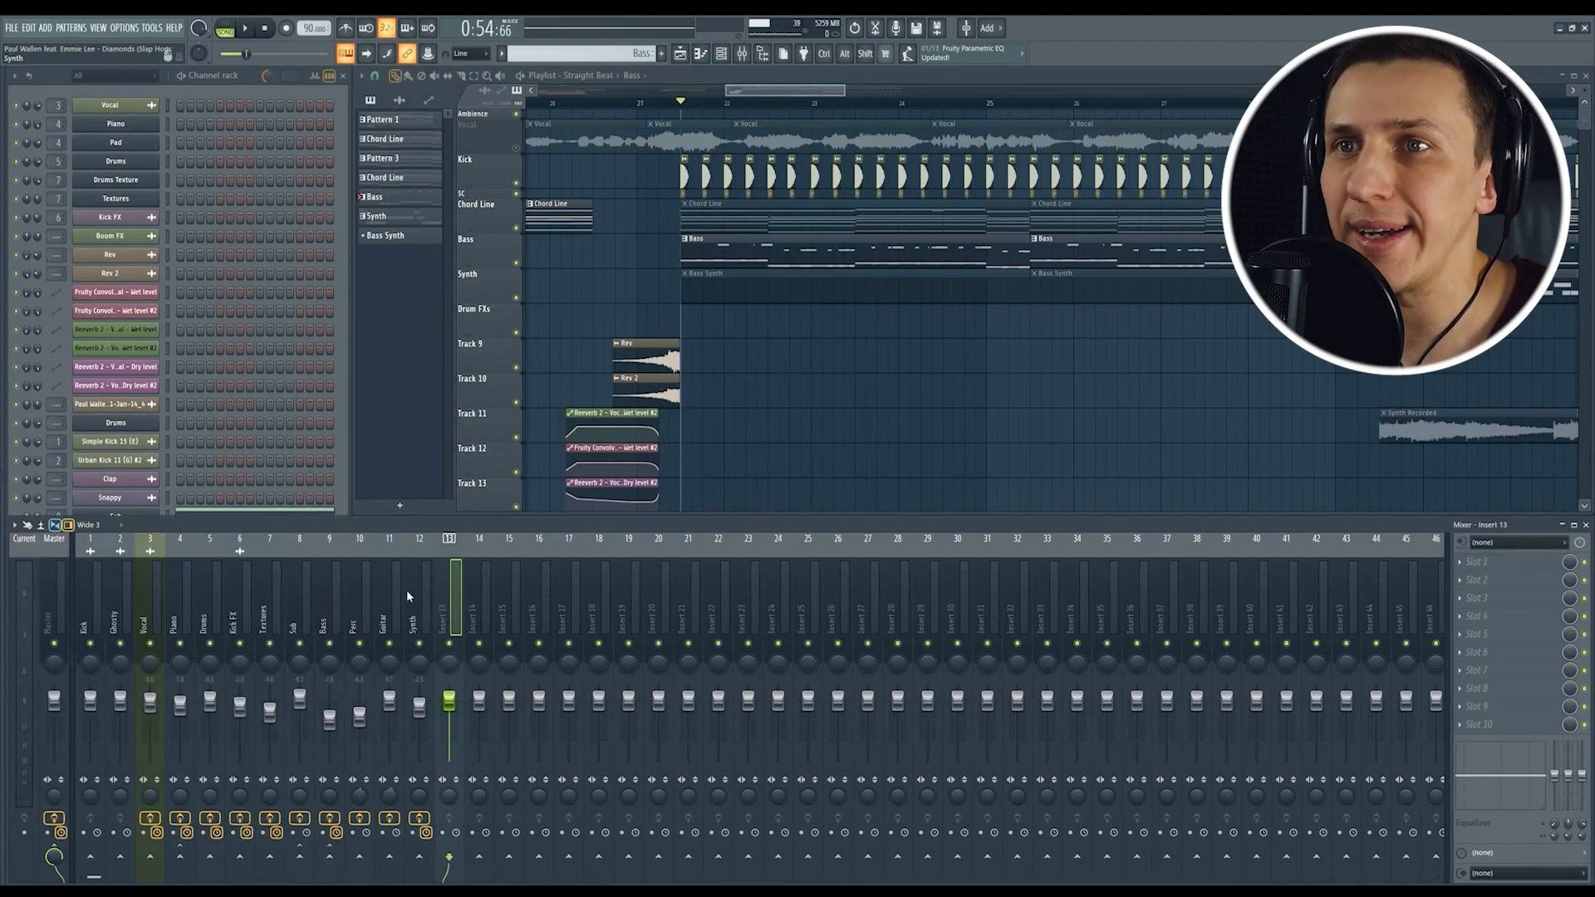
click(304, 618)
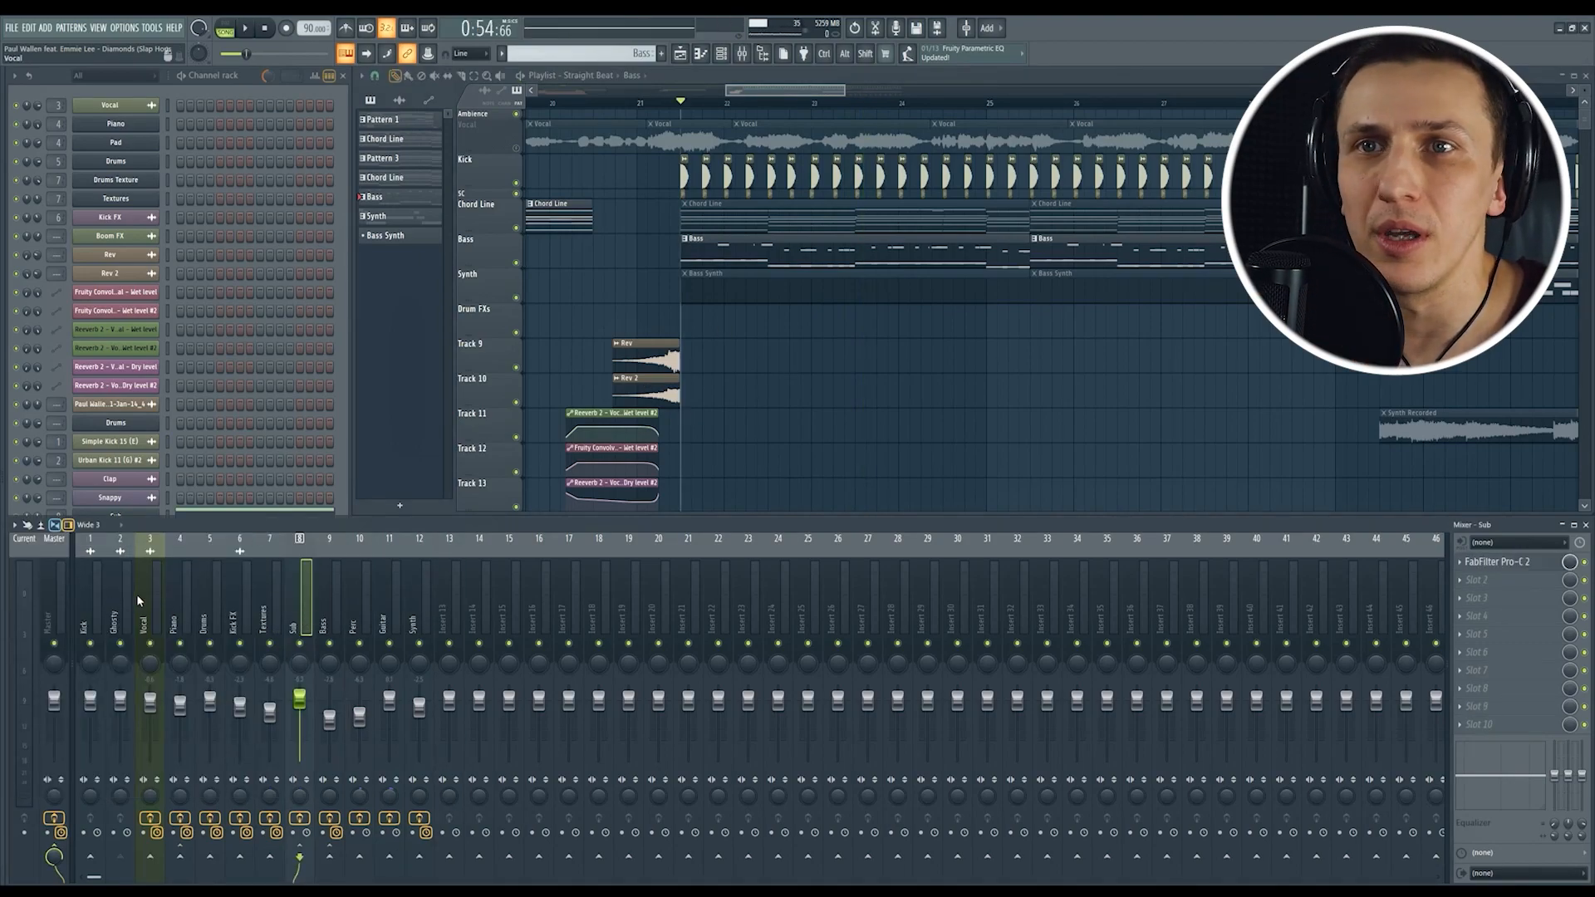
key(Right)
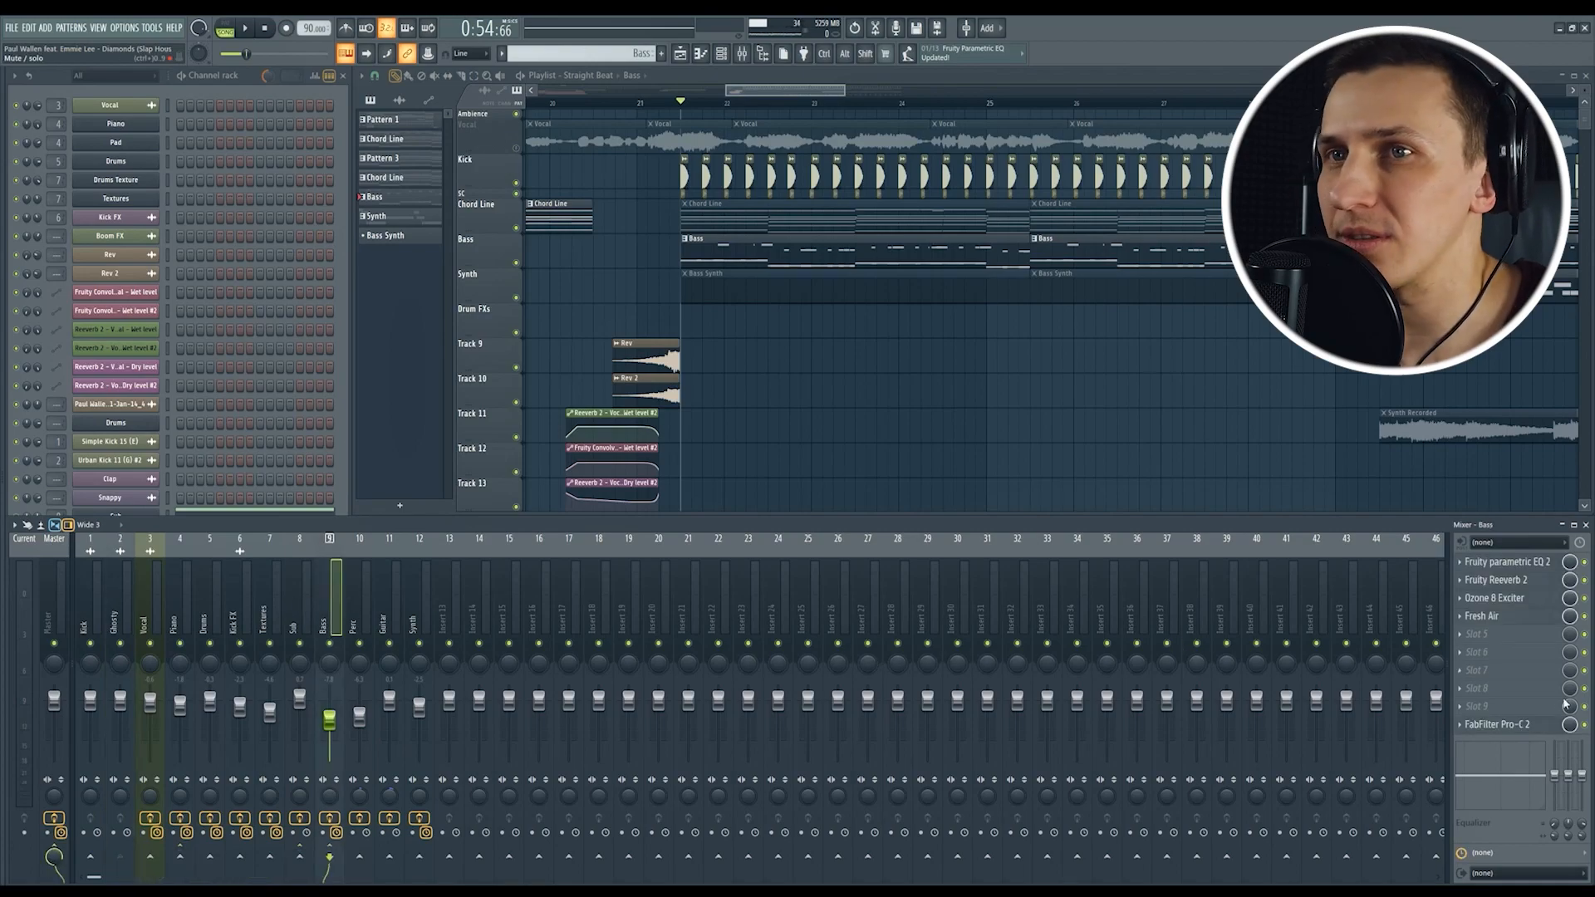
click(1527, 729)
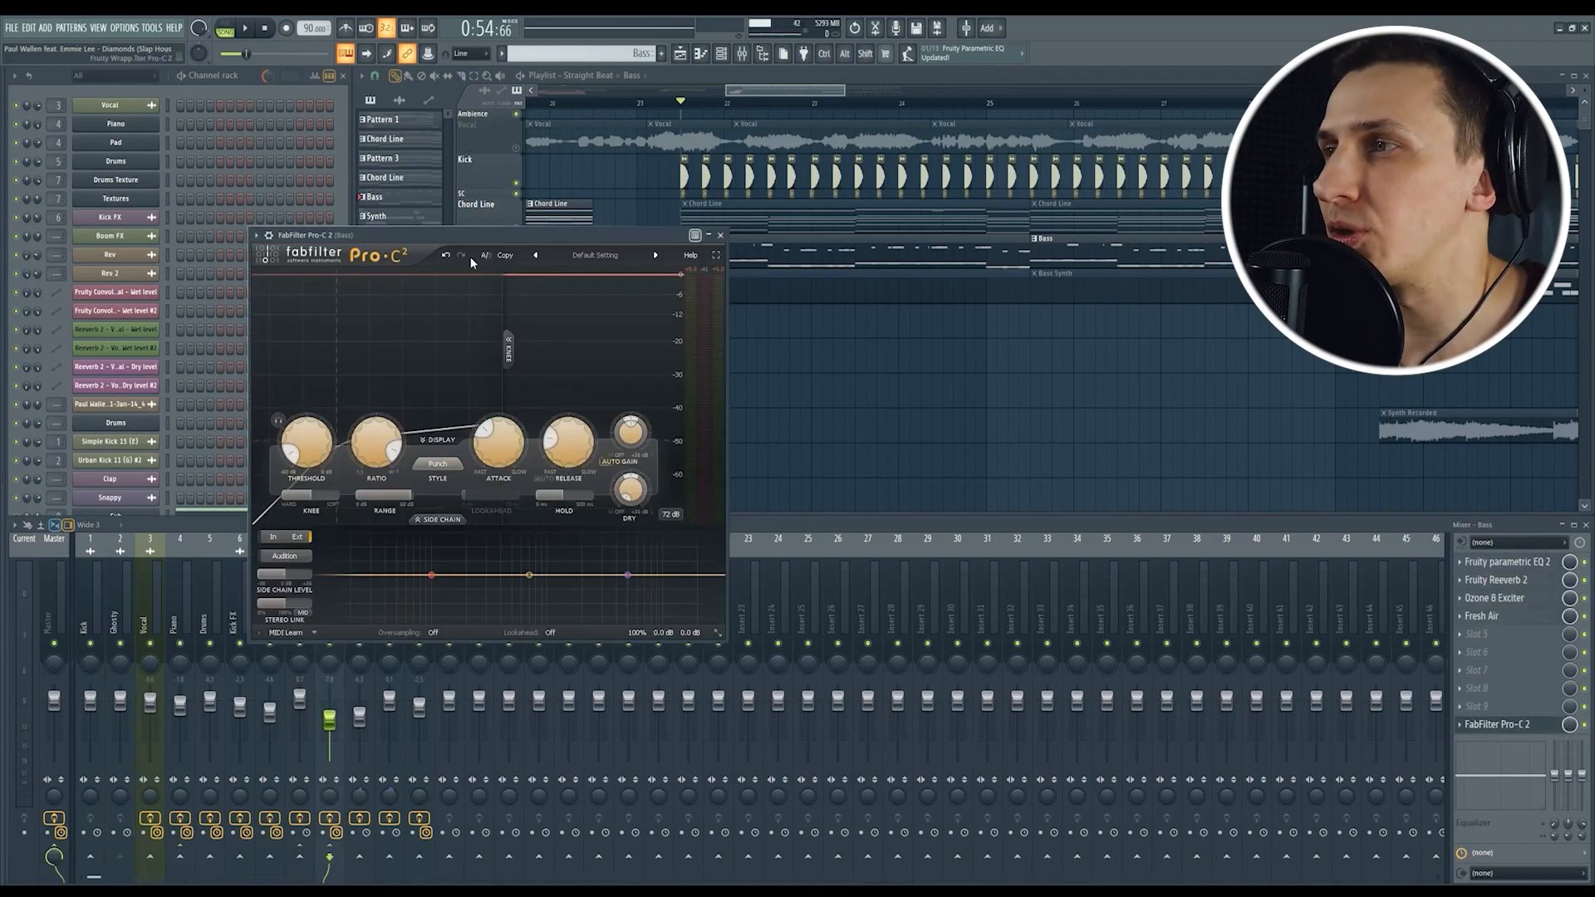
click(725, 231)
Step: Select the Kick mixer track, examine the Kick and SC clips at the drop, and shrink the SC playlist track's height
click(90, 598)
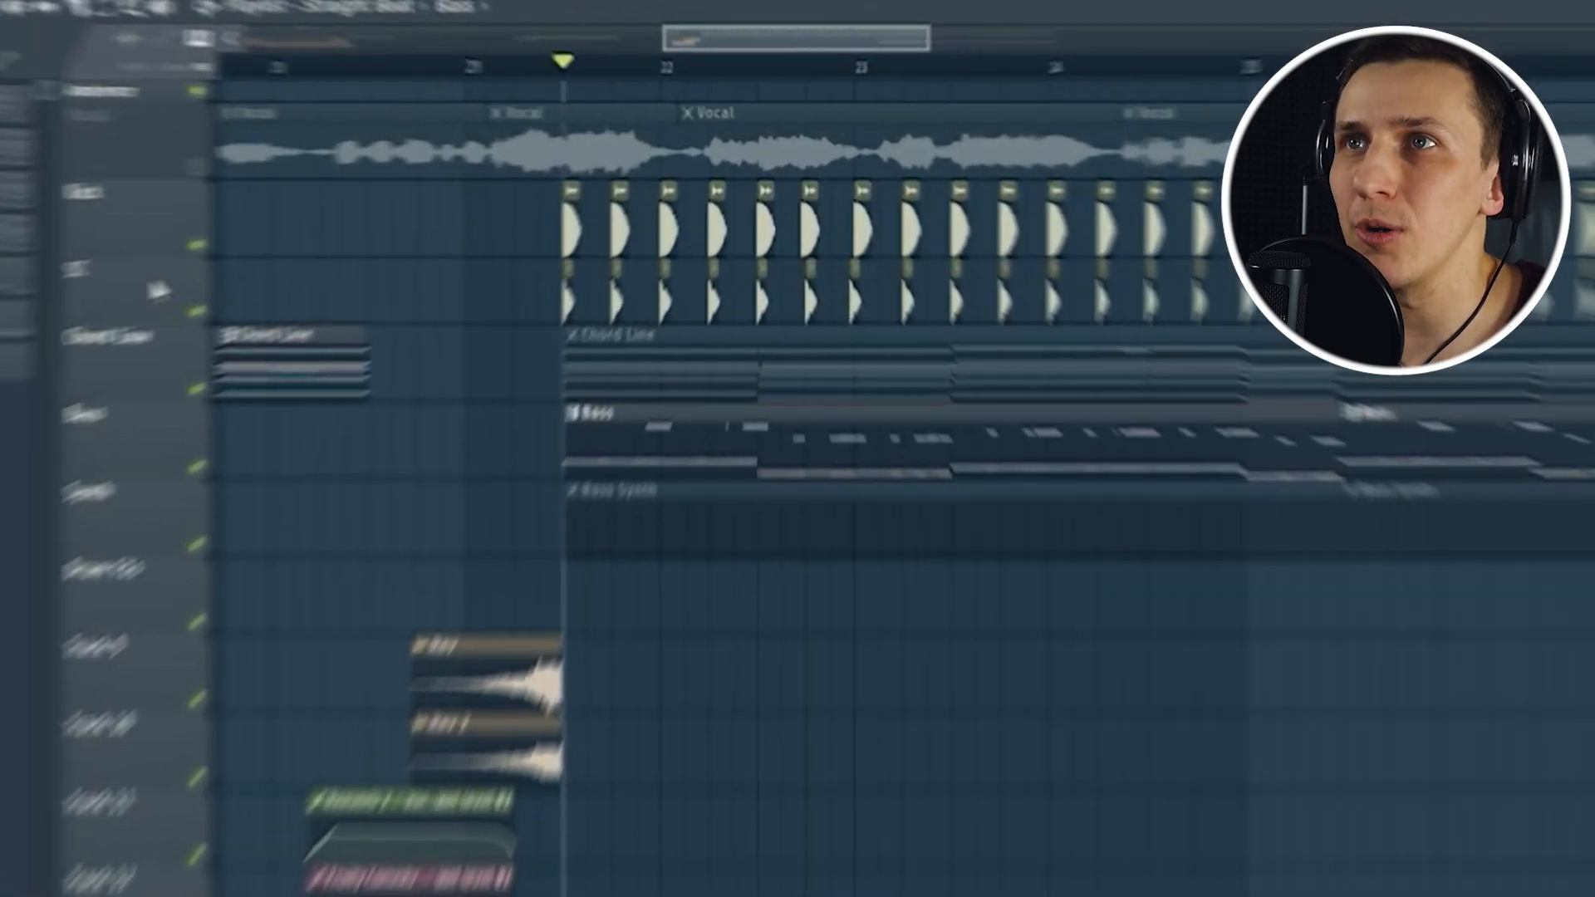
scroll(656, 264, up, 3)
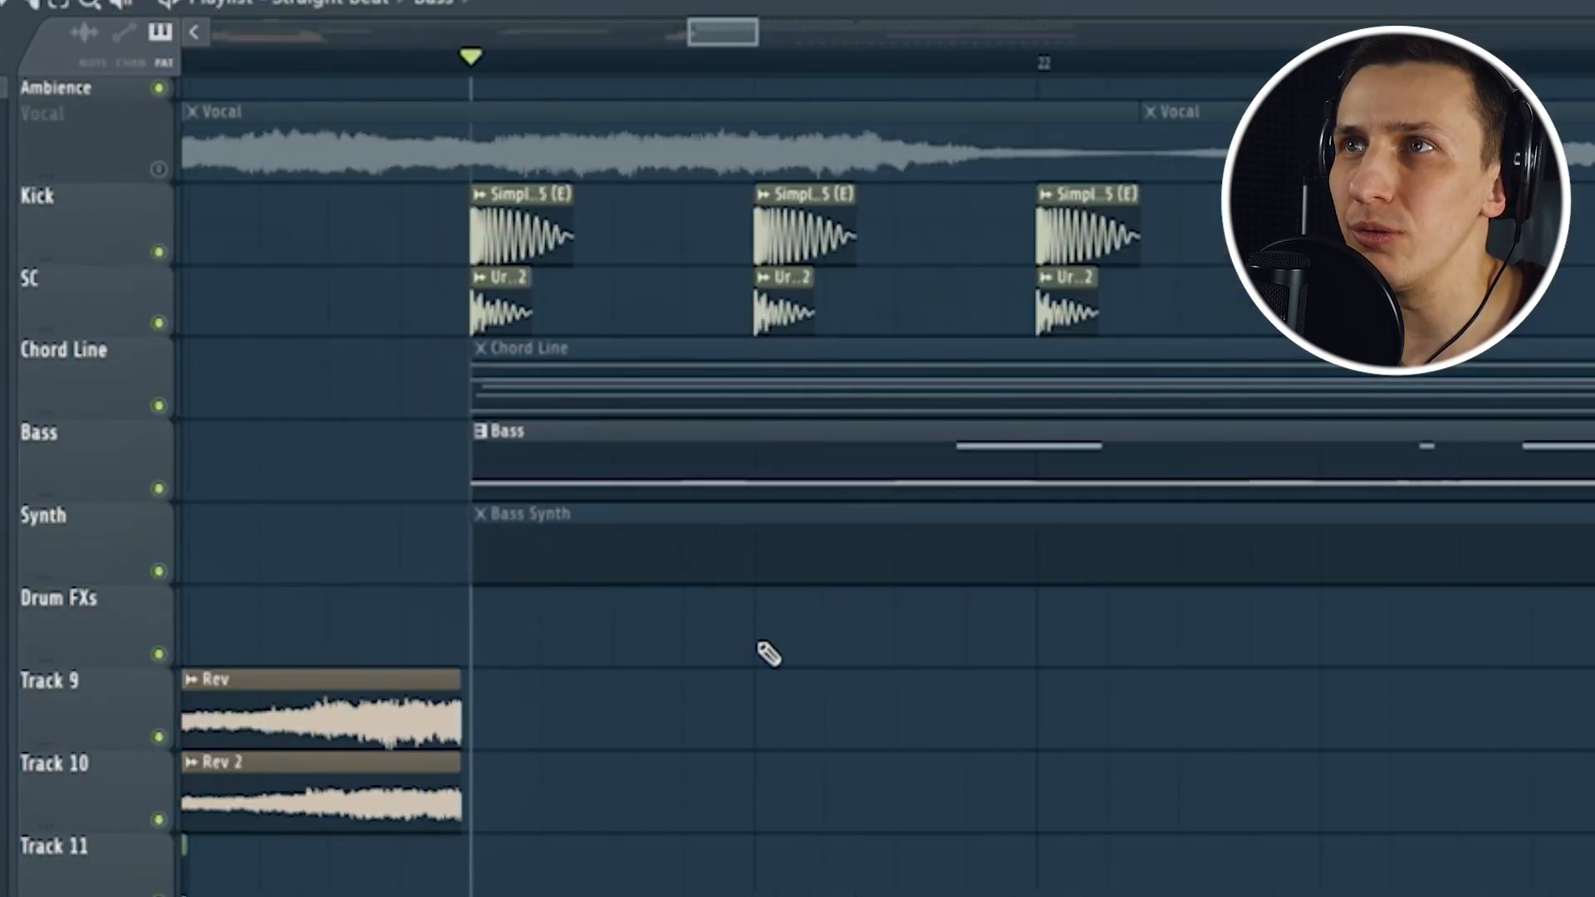
scroll(765, 652, down, 3)
drag(87, 323, 98, 298)
scroll(791, 713, down, 2)
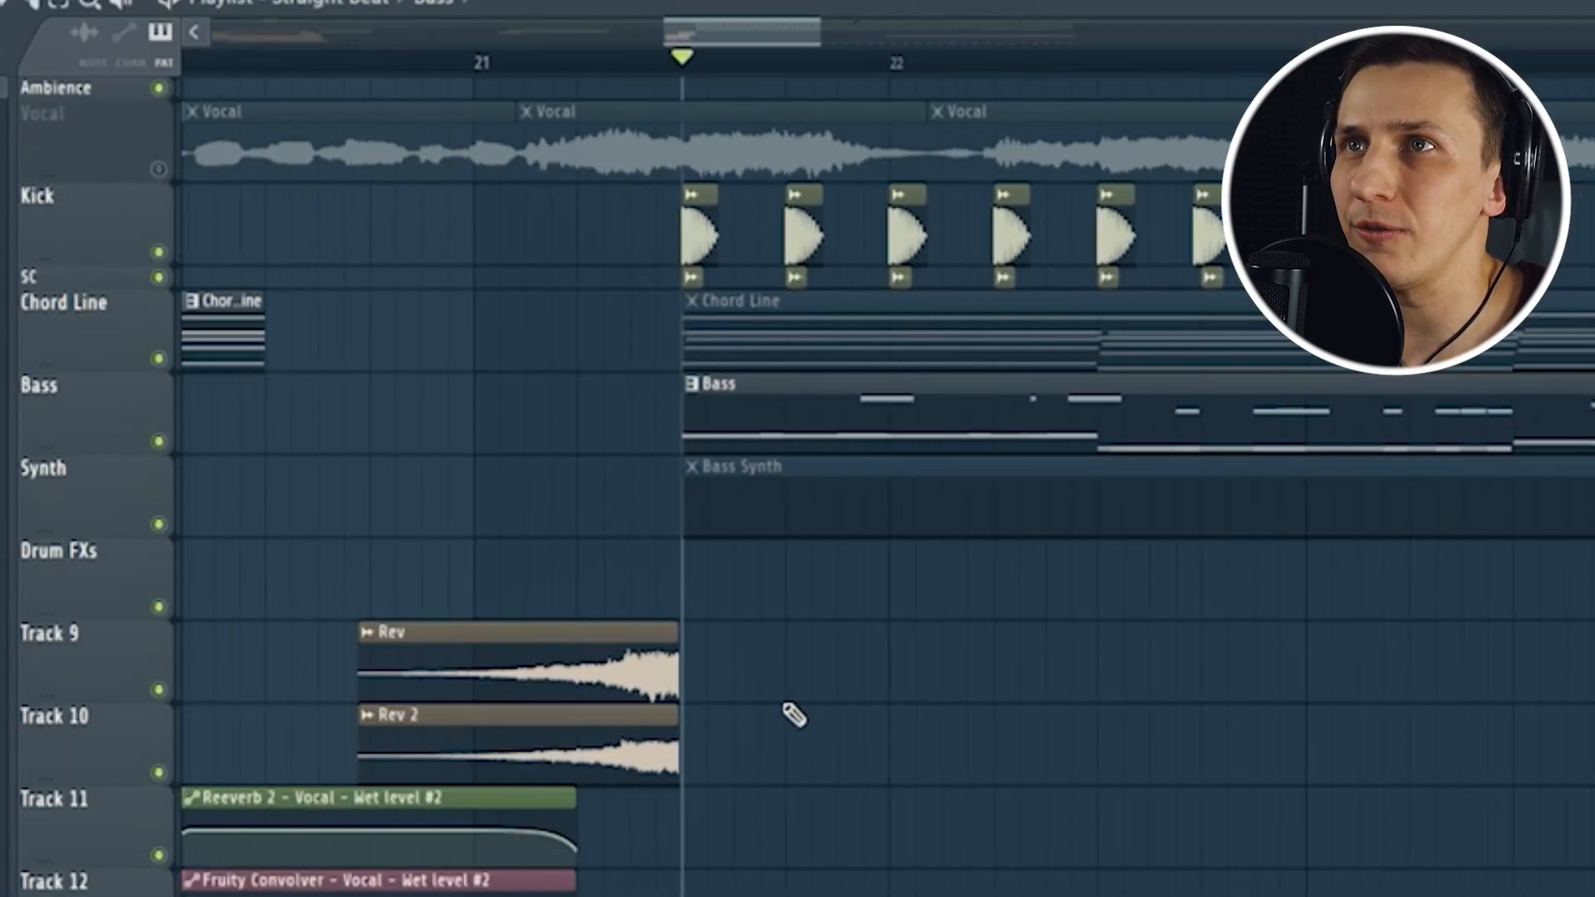
Step: Check the Ghosty mixer track's sidechain sends to the Piano, Sub and Bass tracks
click(123, 597)
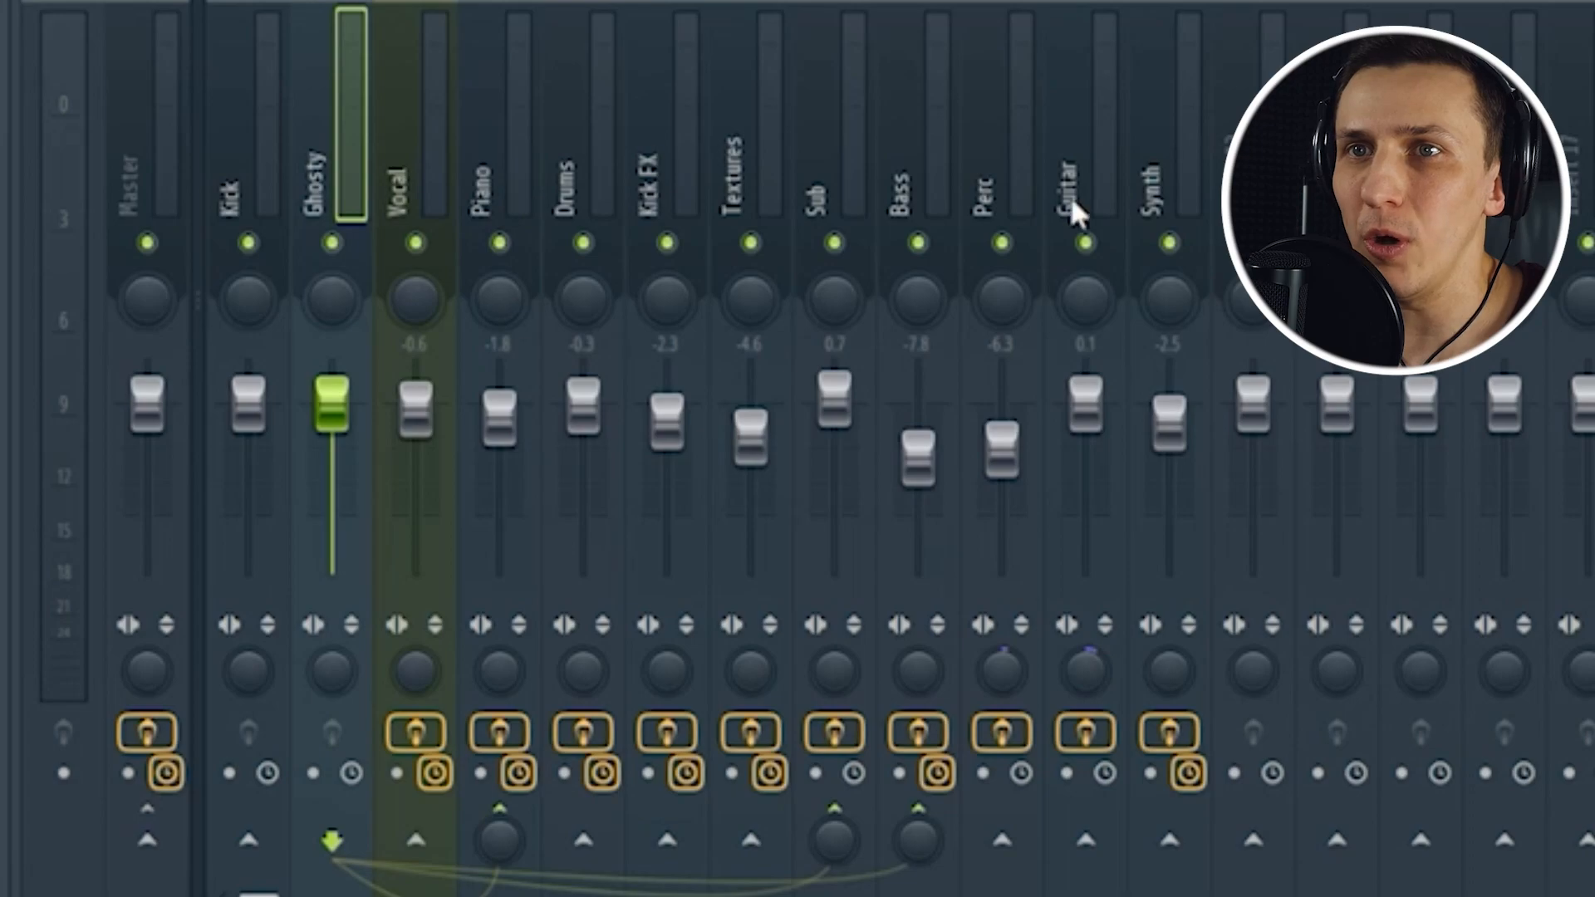
click(488, 158)
click(816, 158)
click(900, 158)
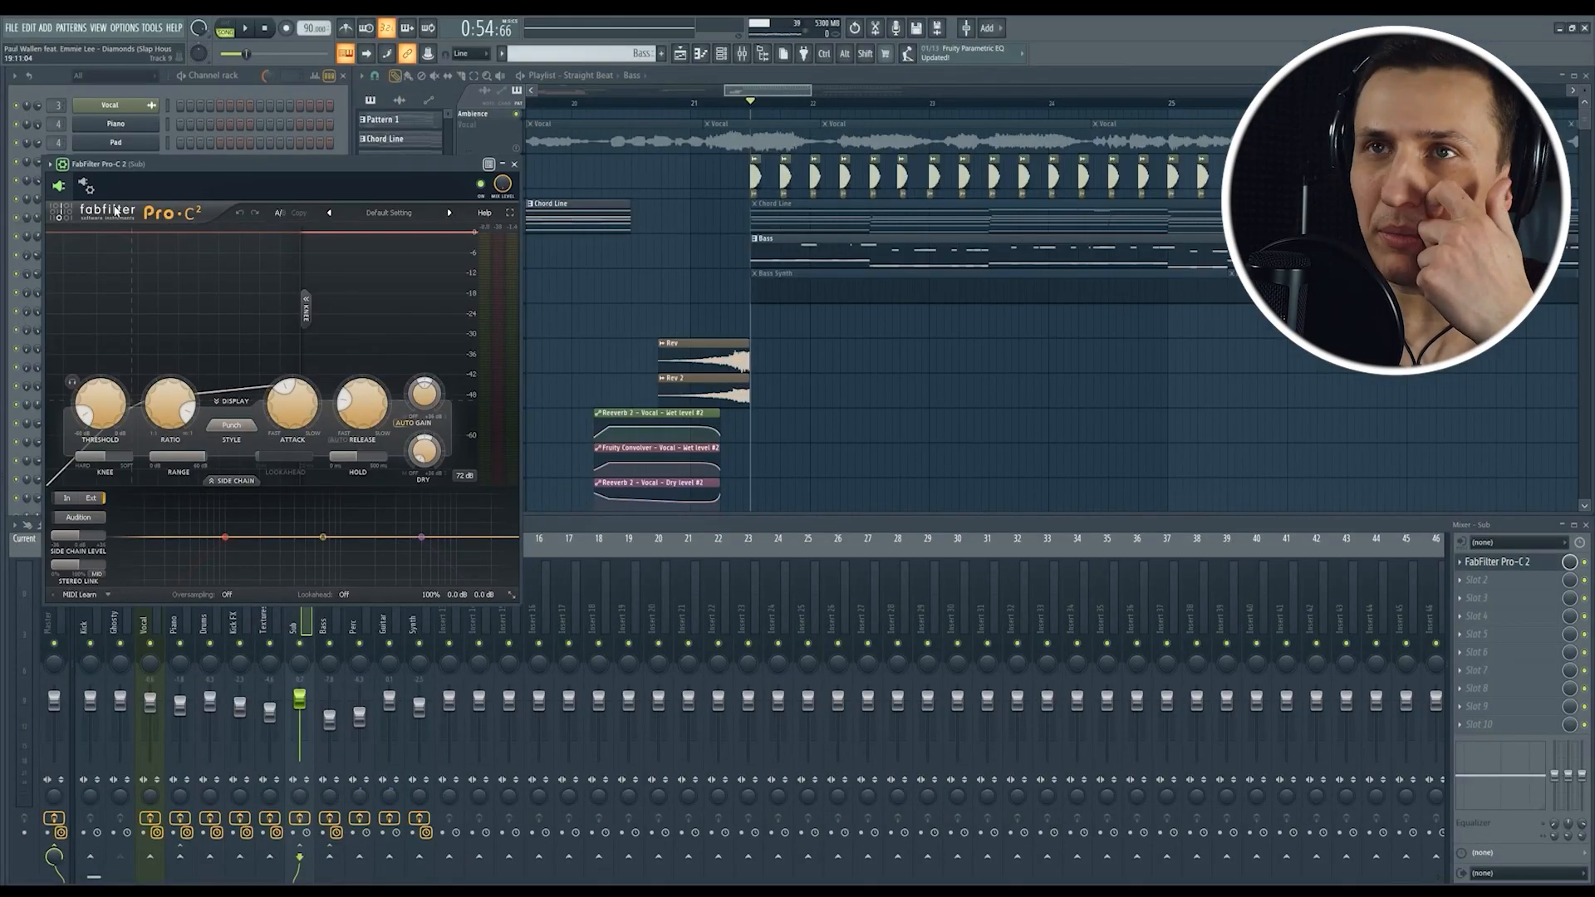
Step: Assign Ghosty to the Stereo Side Chain input in the processing settings of the Sub track's FabFilter Pro-C 2
drag(121, 160, 280, 206)
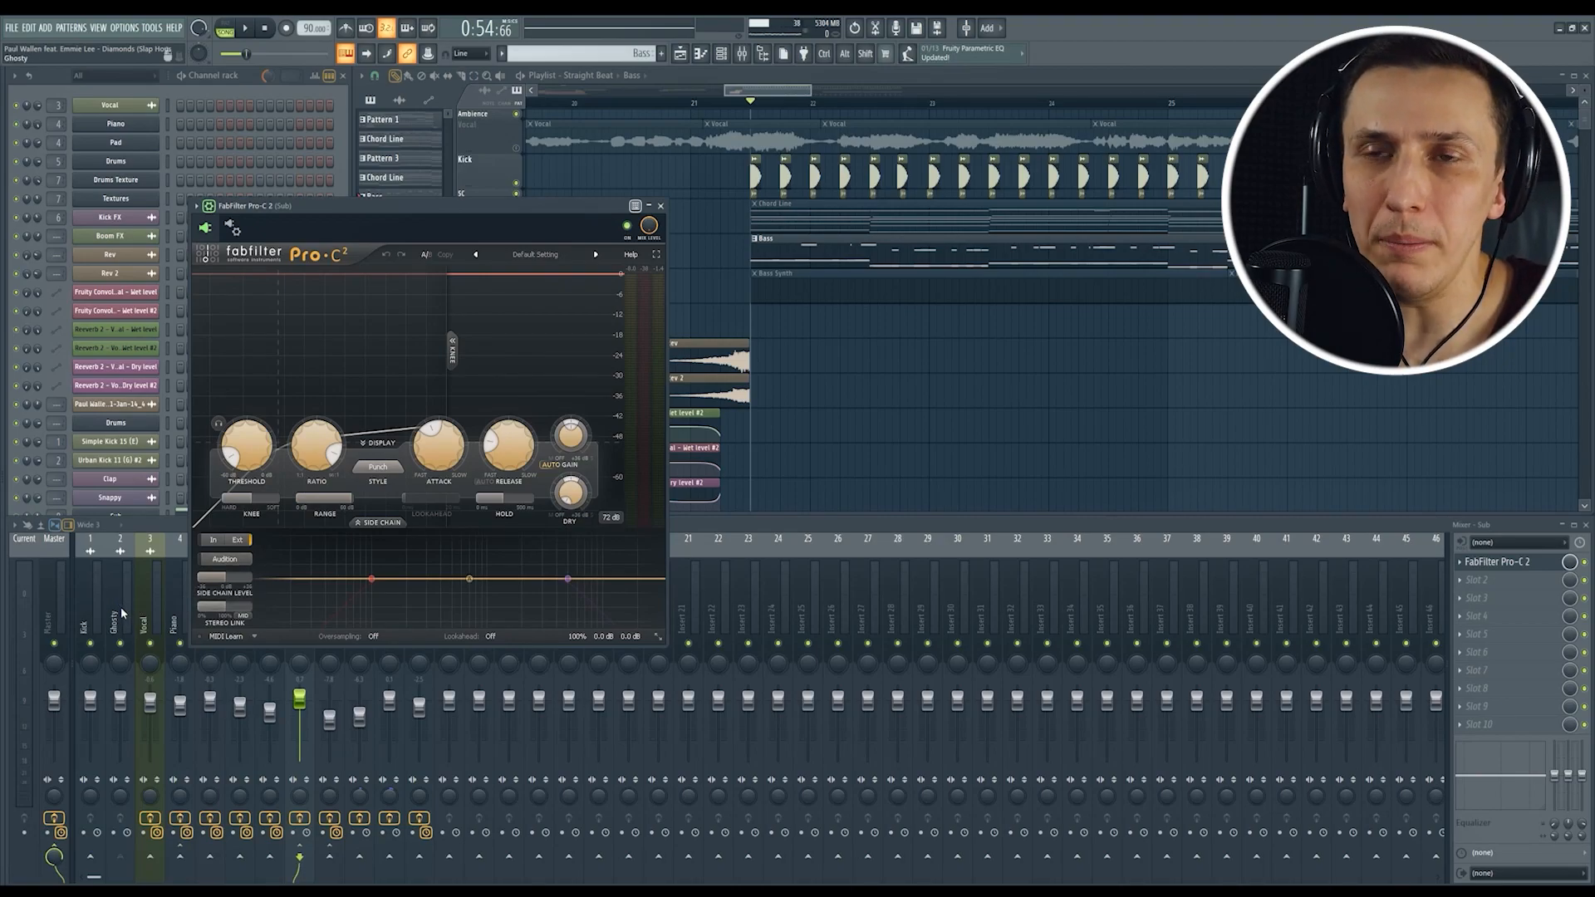
click(248, 225)
click(248, 225)
click(248, 226)
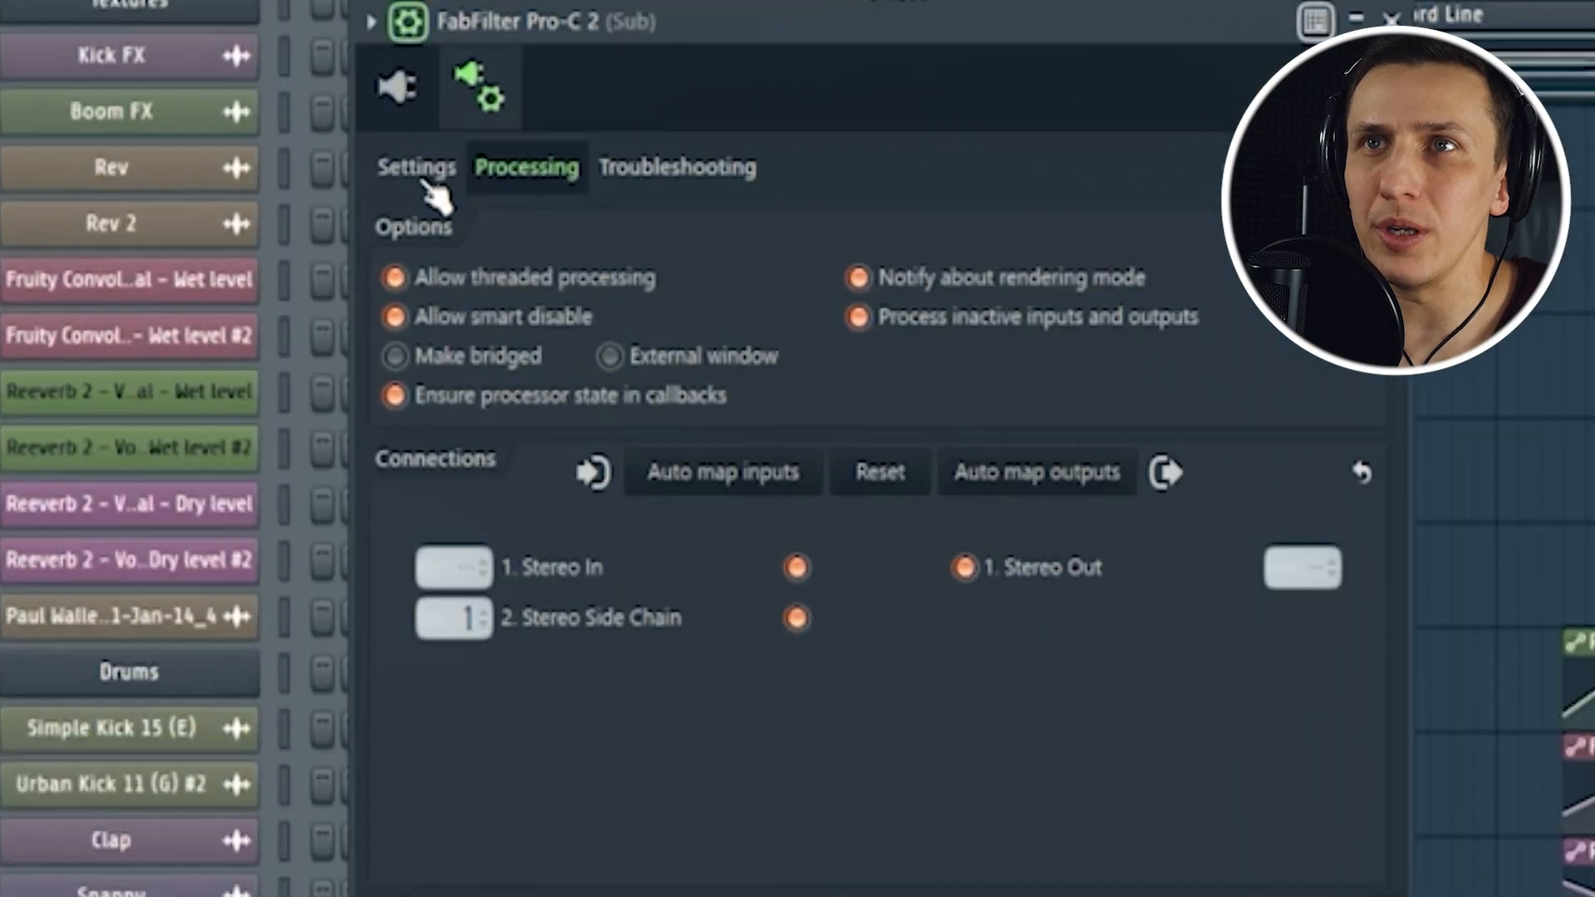
click(251, 239)
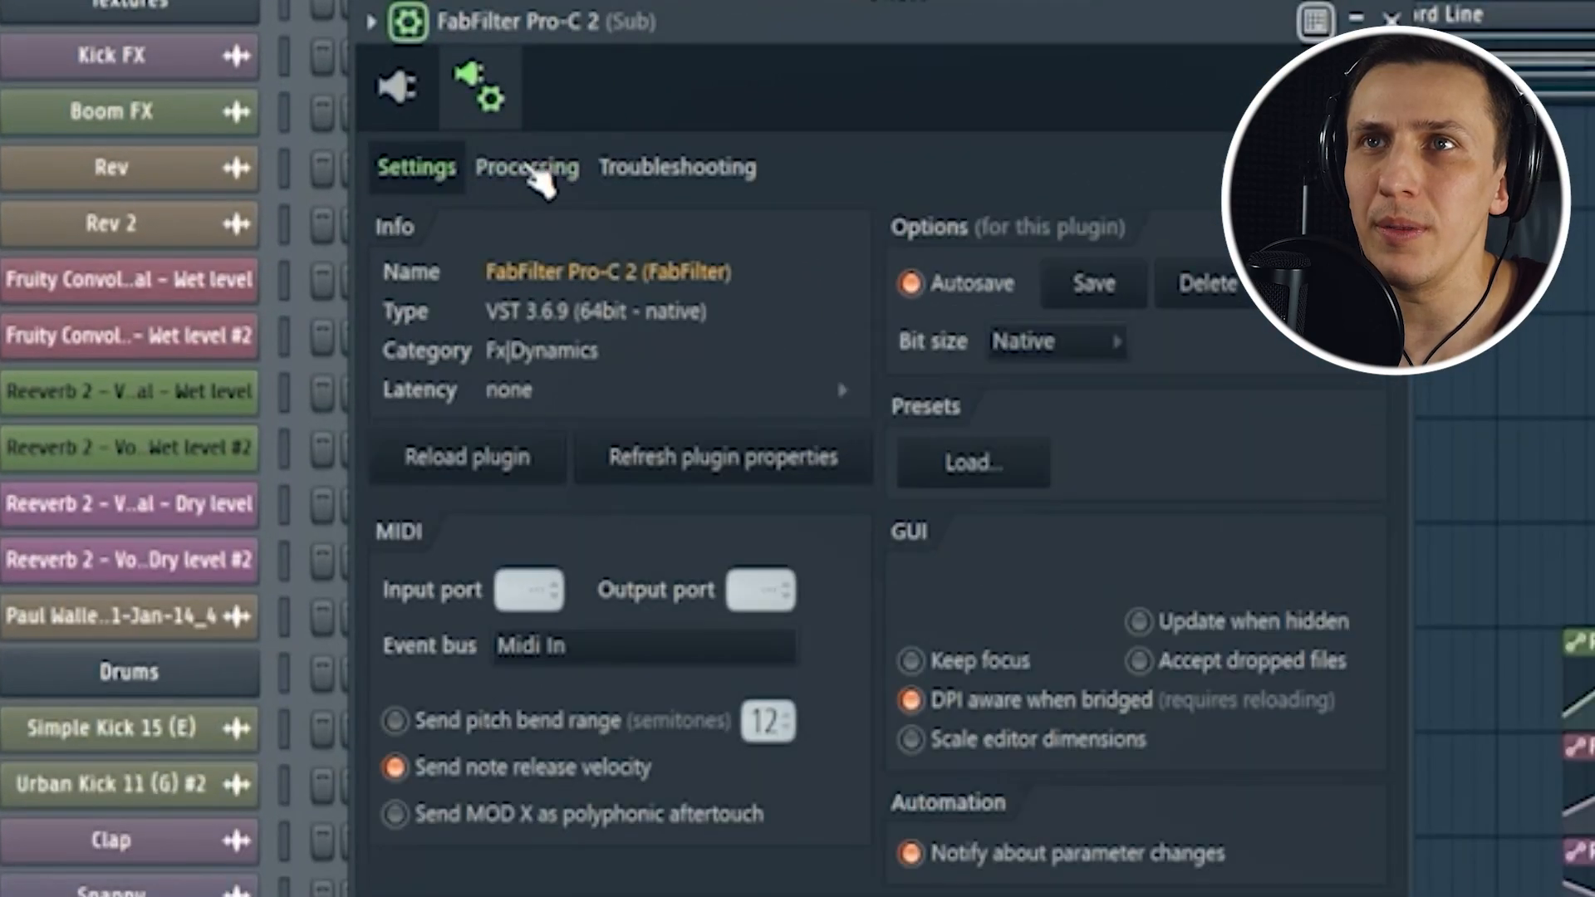
click(305, 240)
click(465, 617)
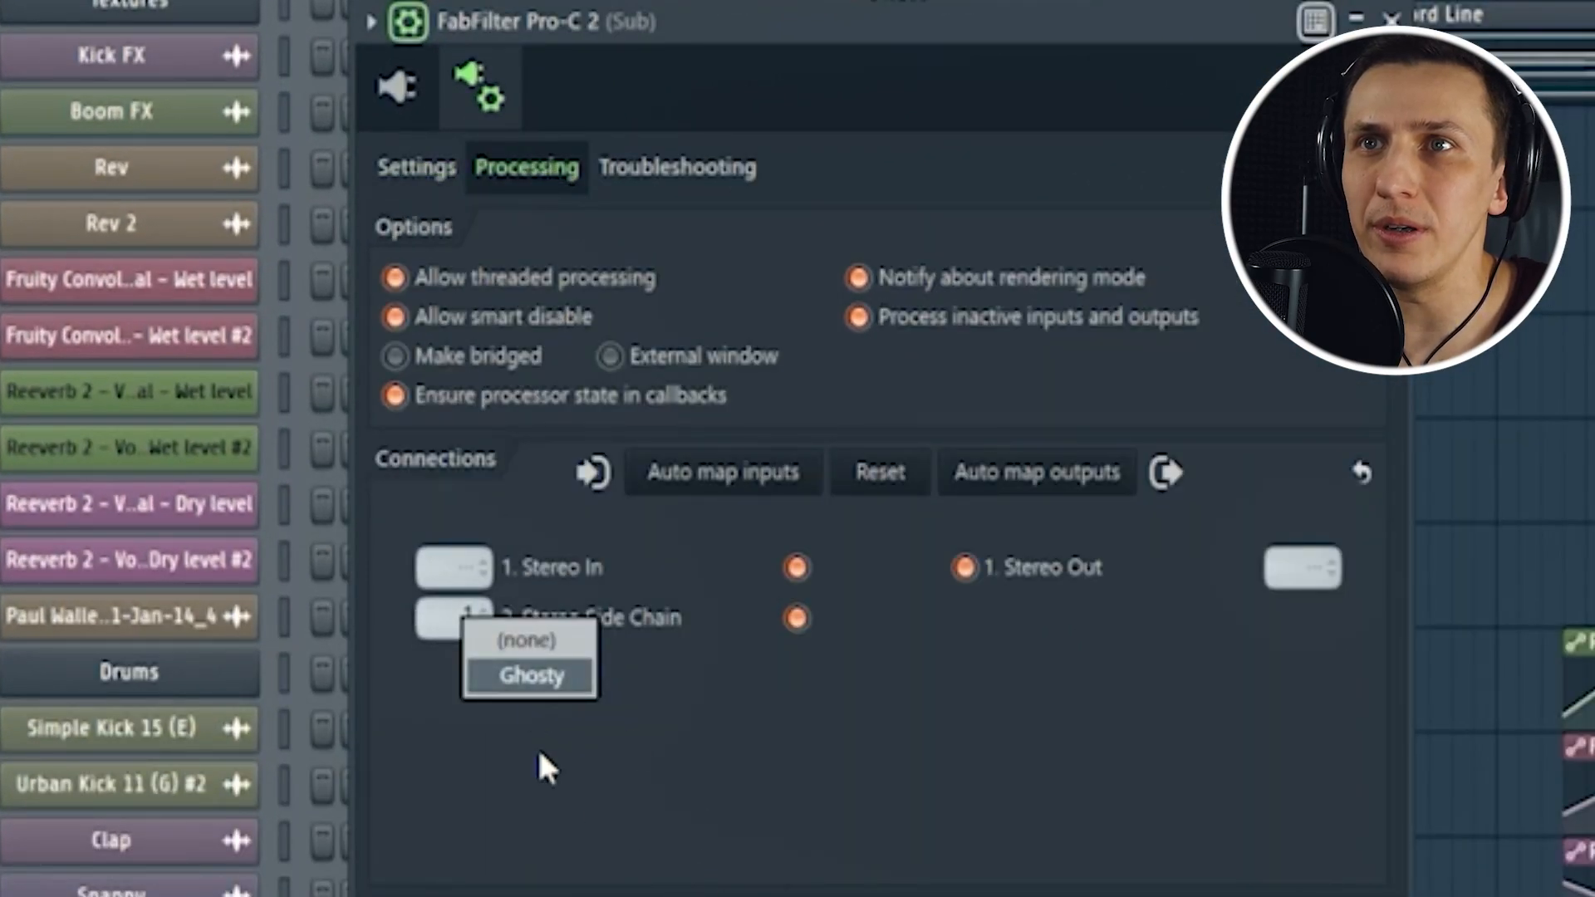
click(531, 674)
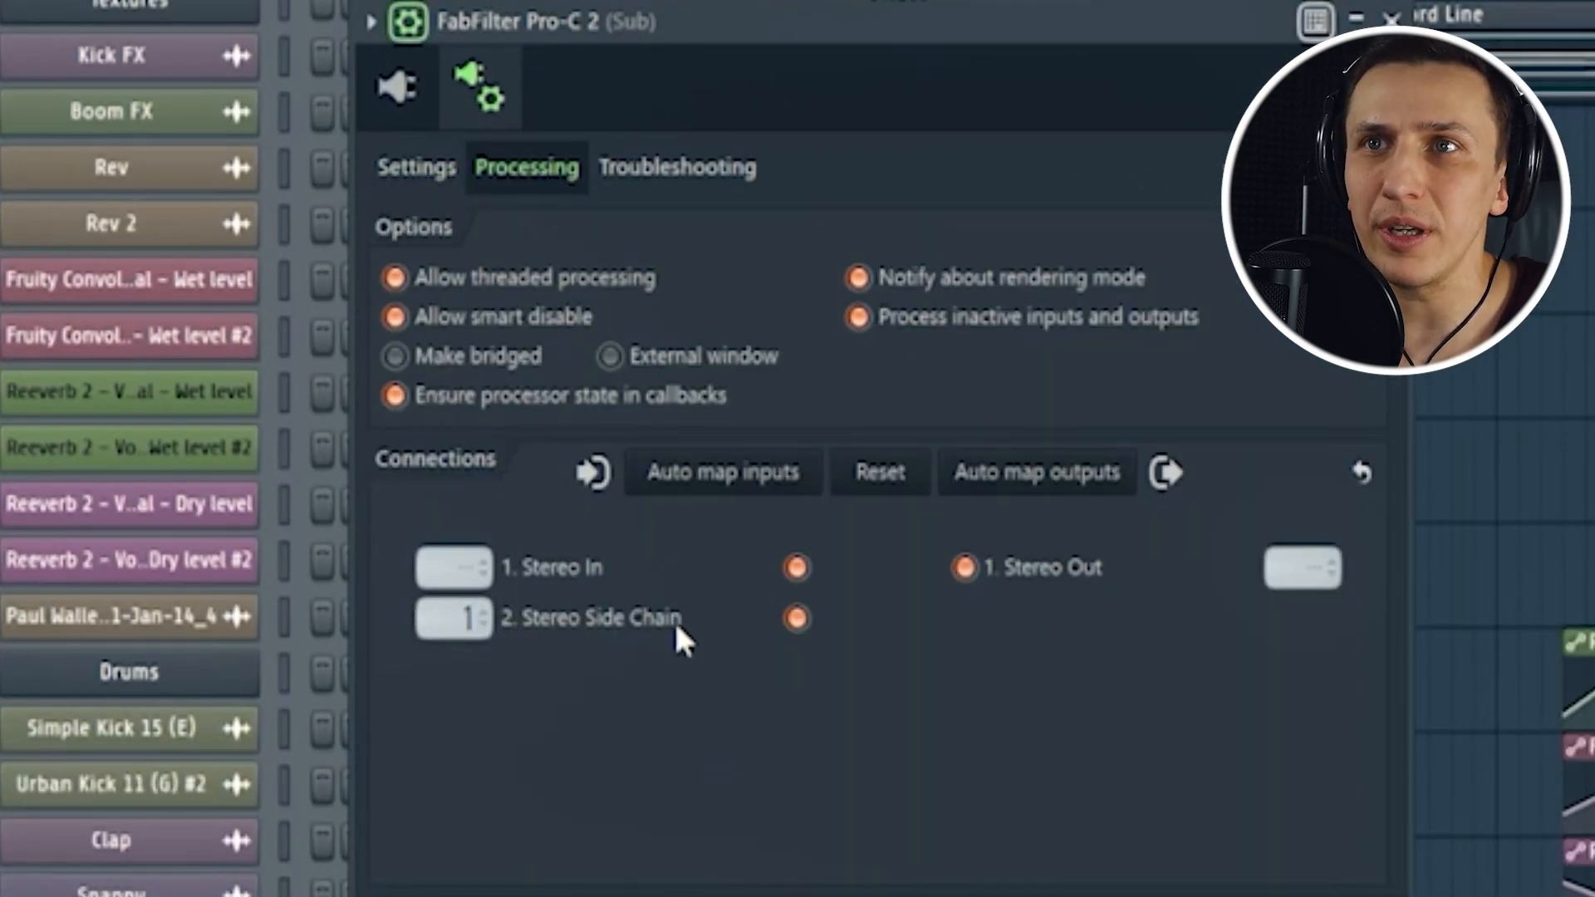
Step: Set the Sub compressor's side chain source to Ext and review its threshold and attack controls
click(397, 85)
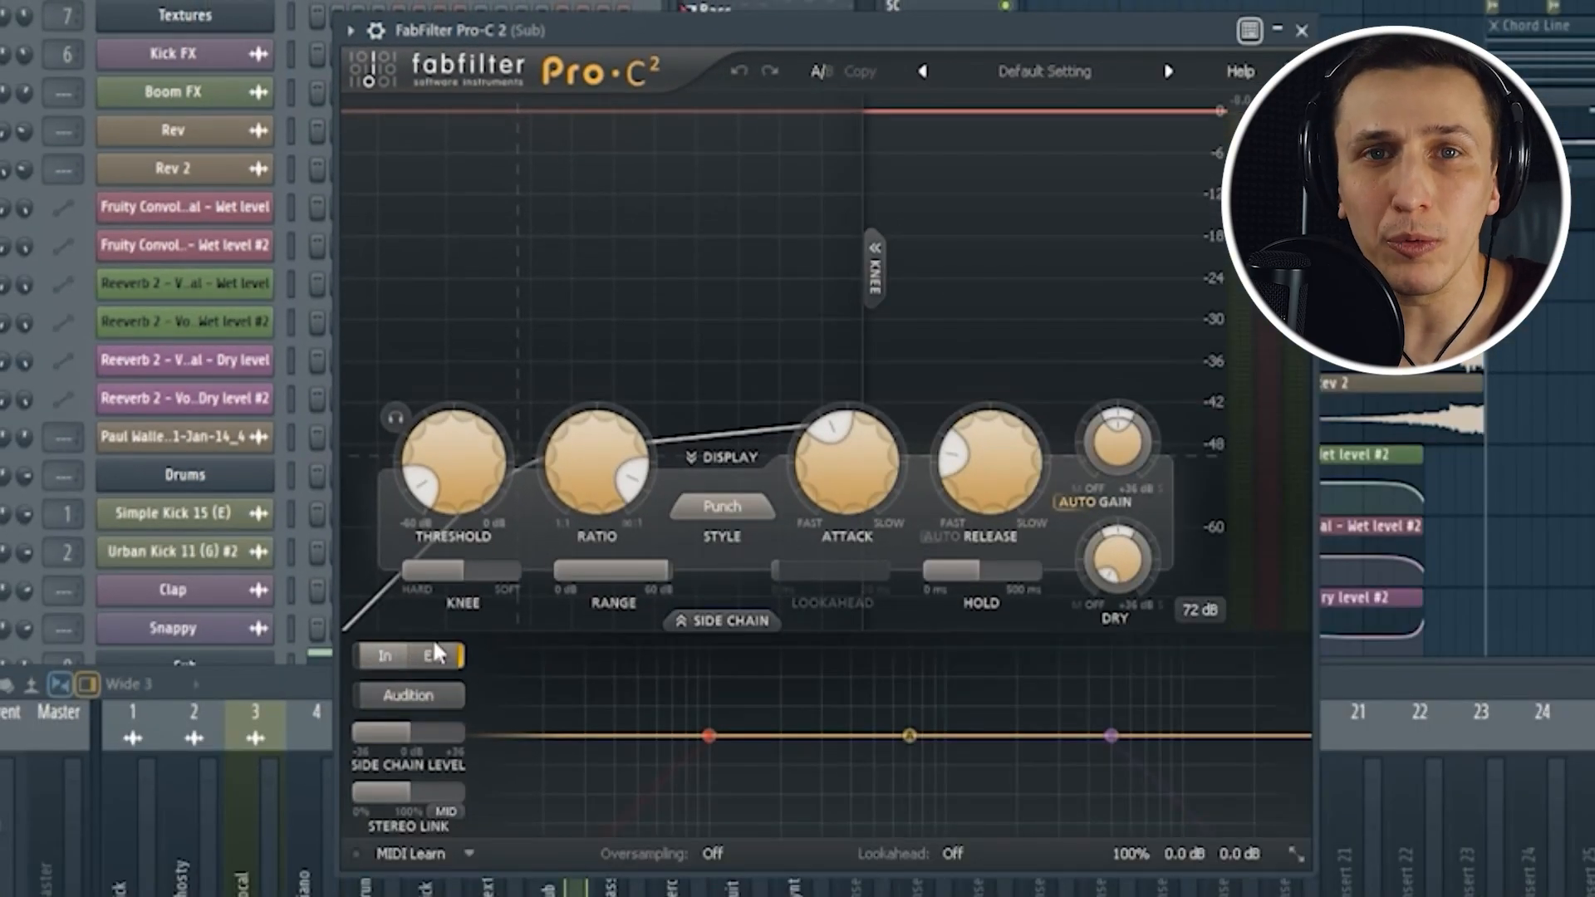
click(438, 655)
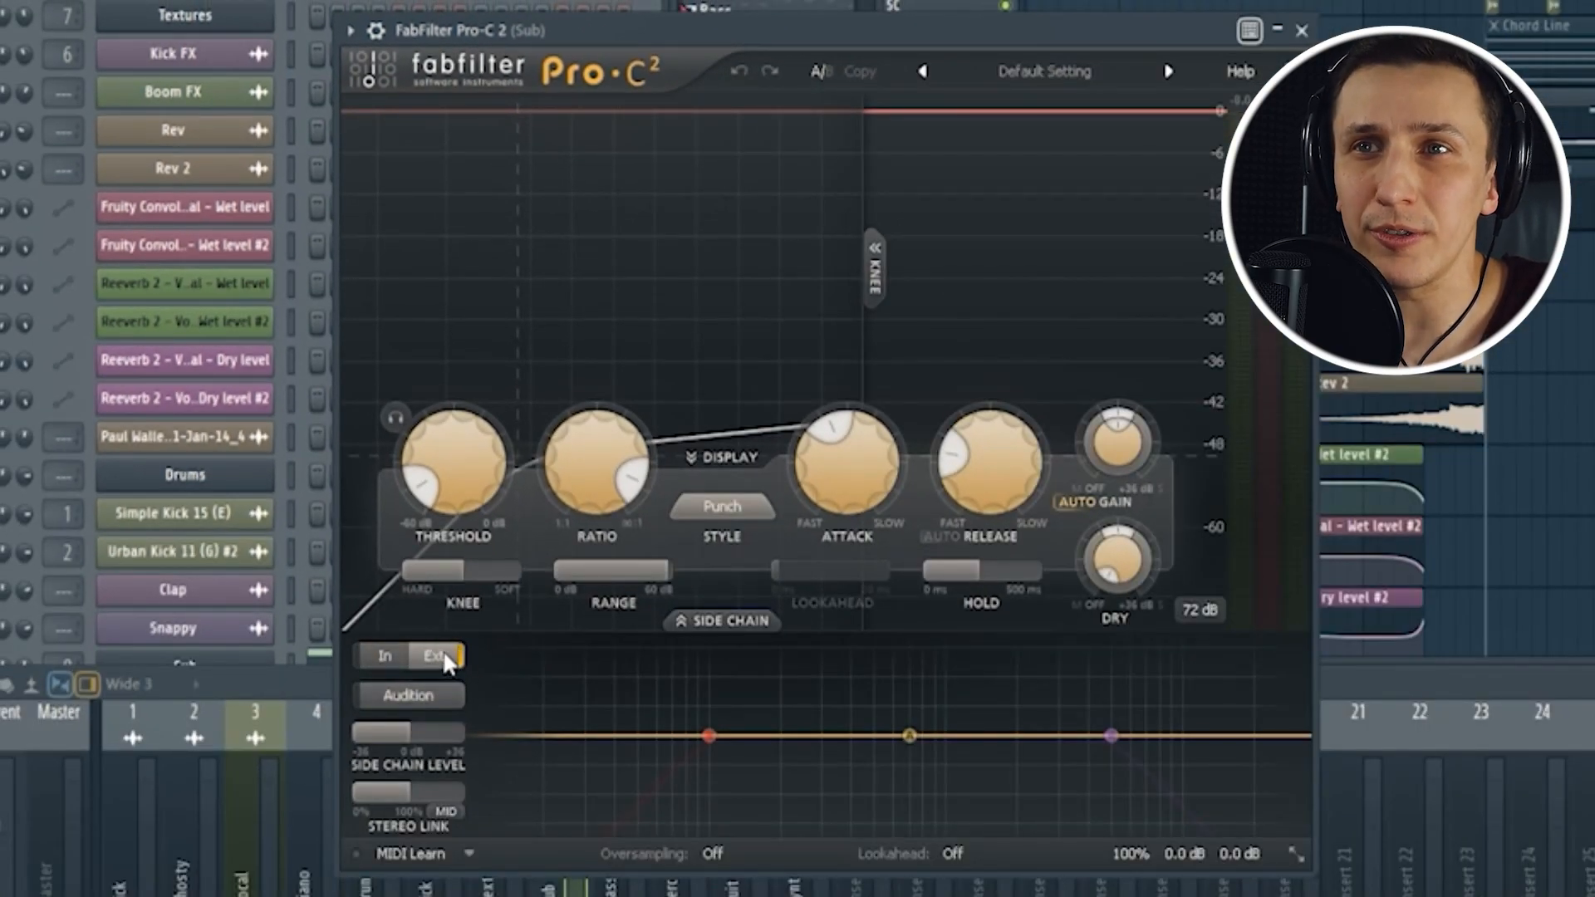
mouse_move(464, 490)
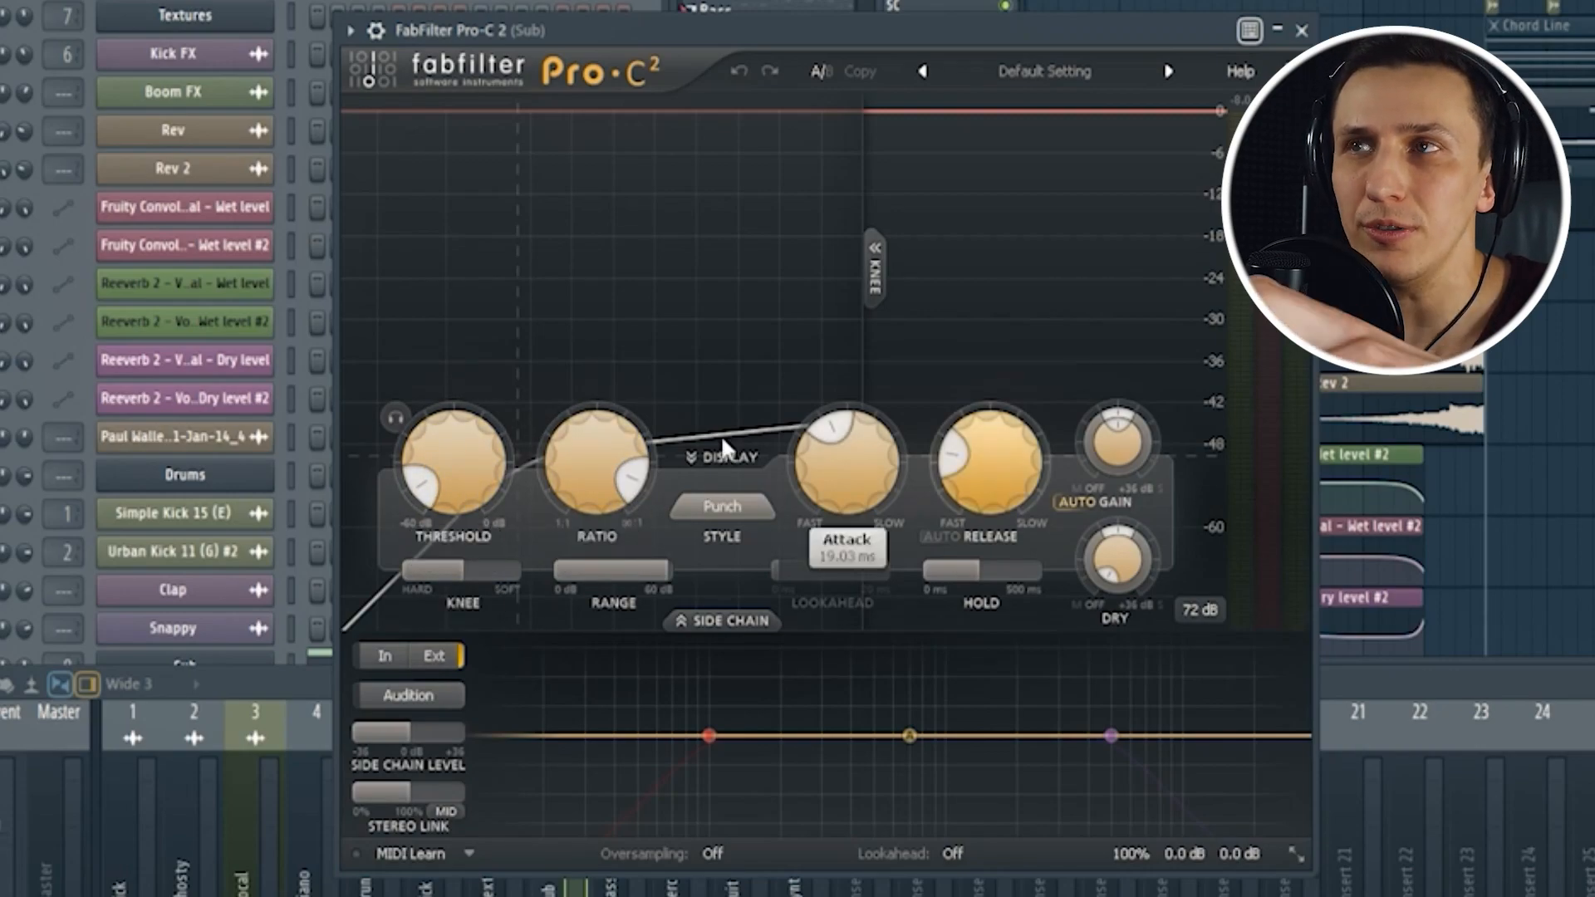
key(space)
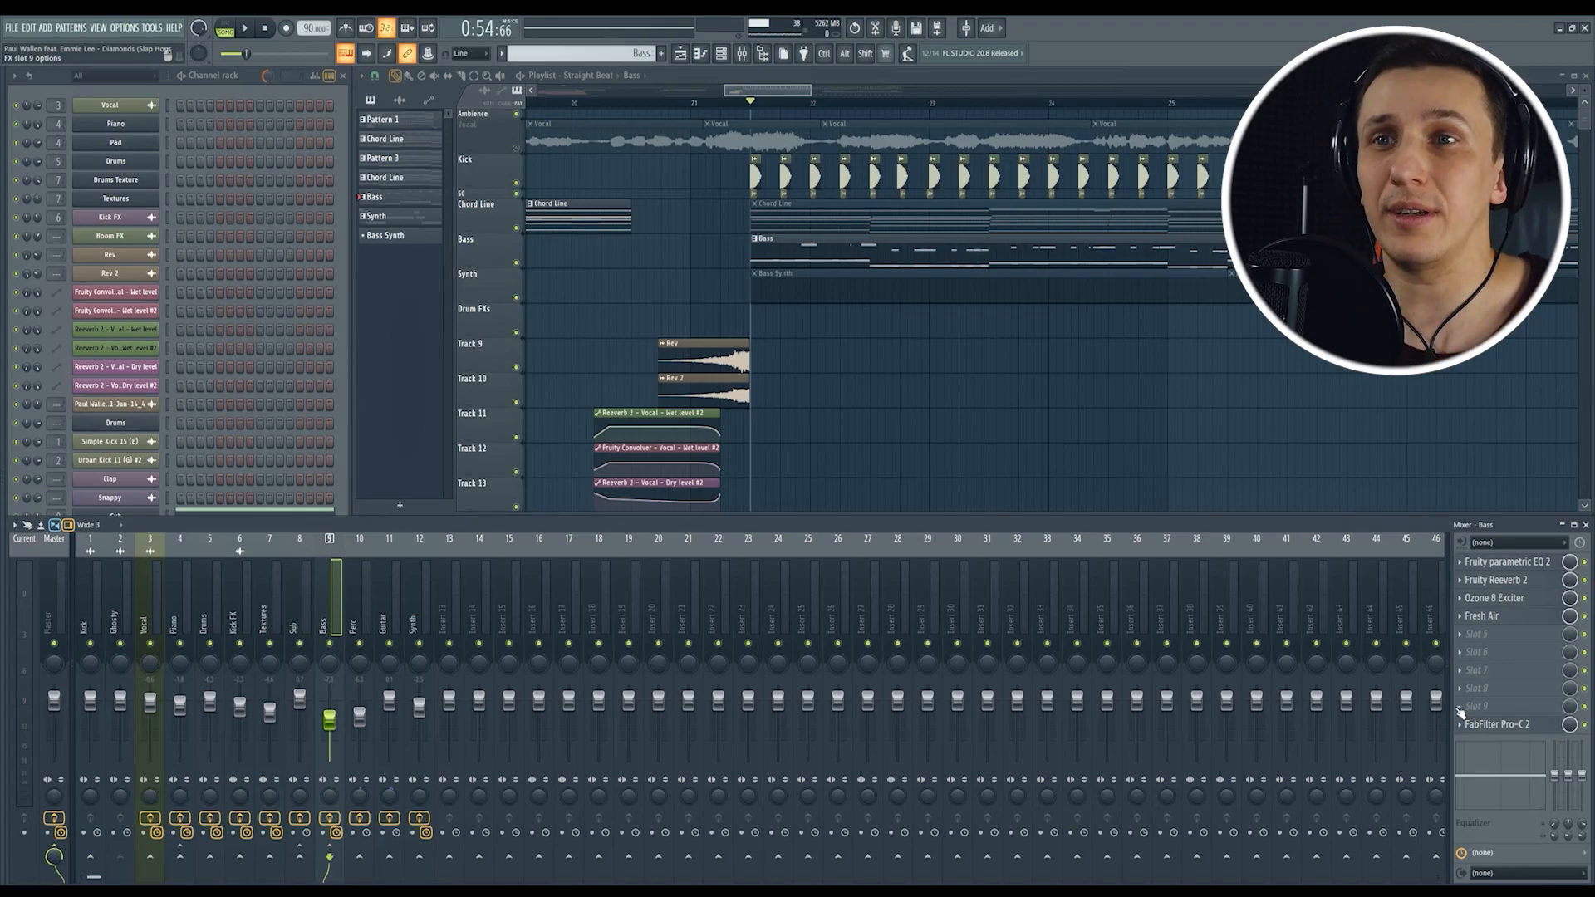
Step: Check the FabFilter Pro-C 2 slot on the Bass mixer track and go back to the Sub track
click(1510, 720)
mouse_move(1351, 829)
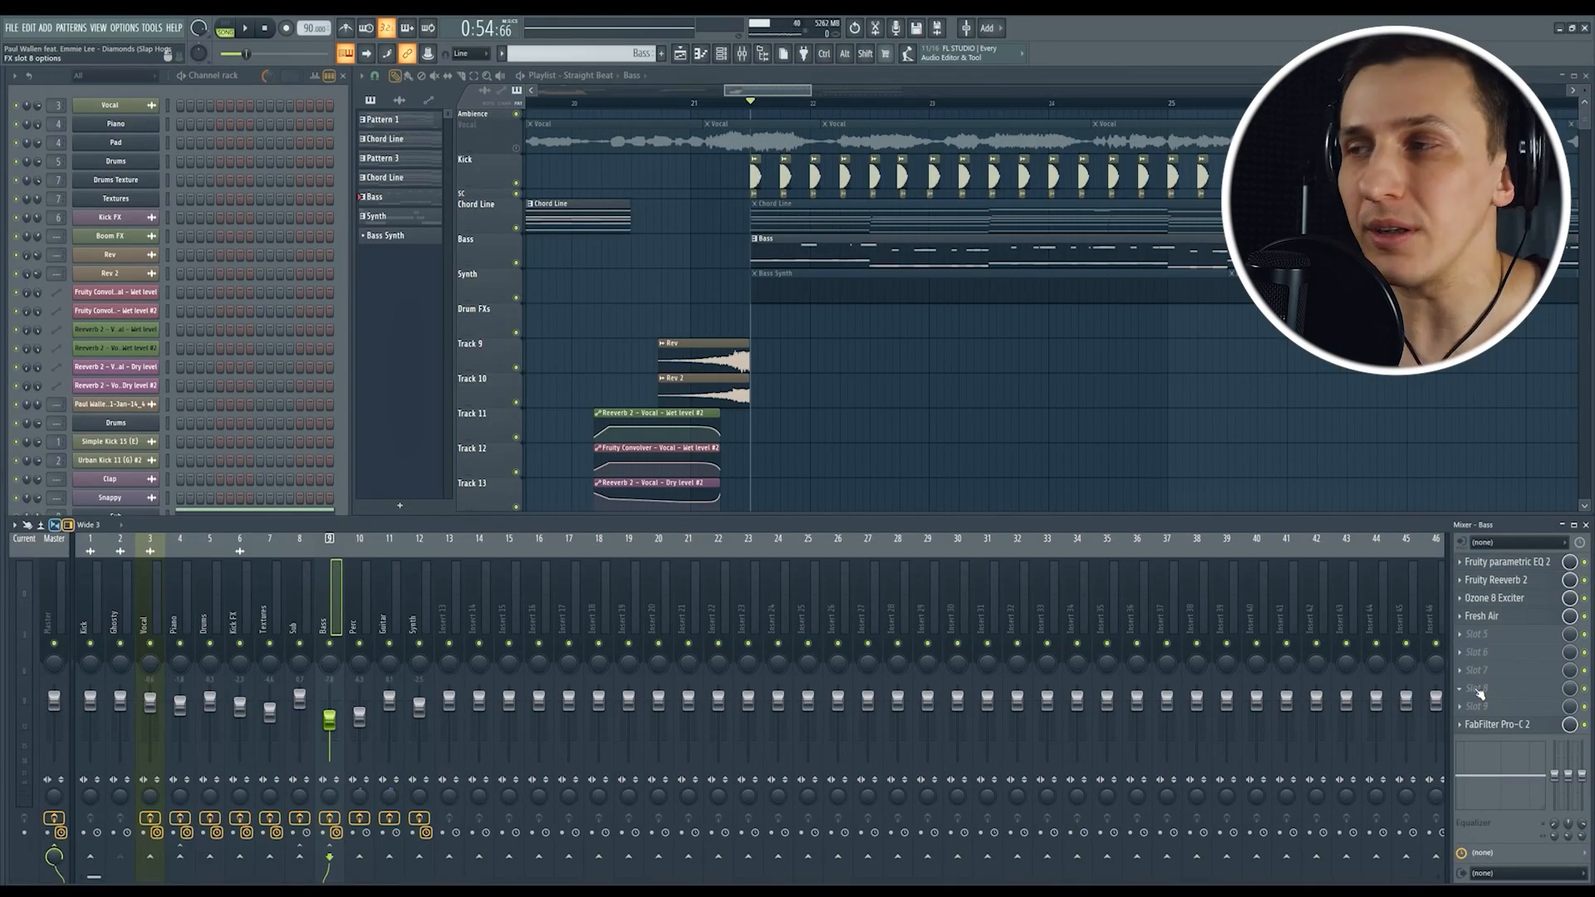
key(Left)
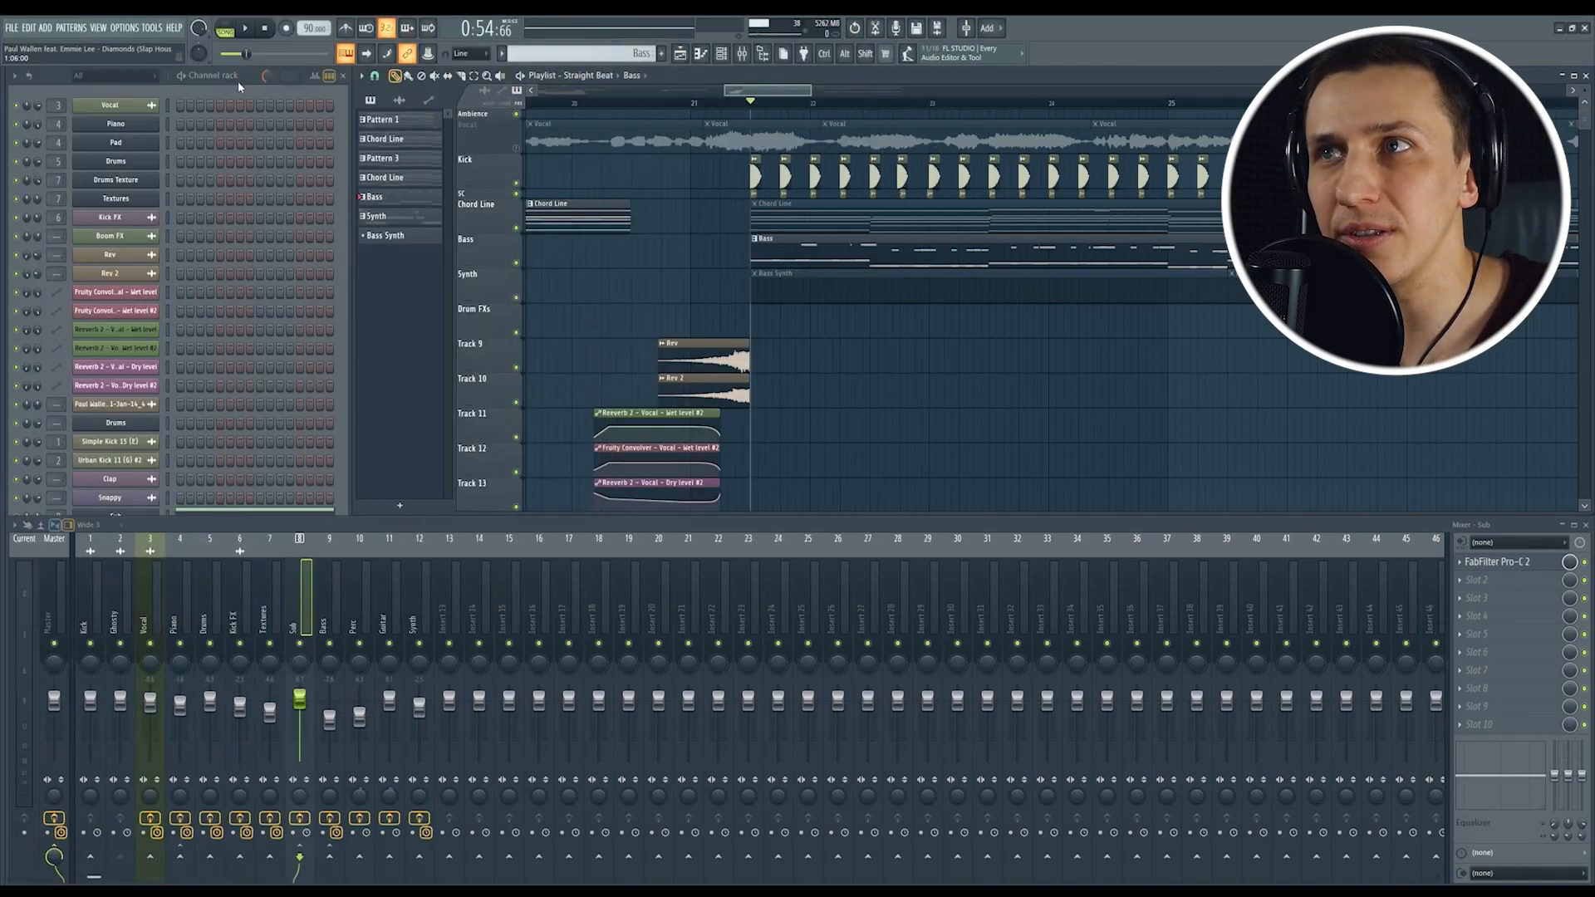
Step: Turn the channel rack's main swing down to 0% and play the drop to hear the bass without swing
click(240, 83)
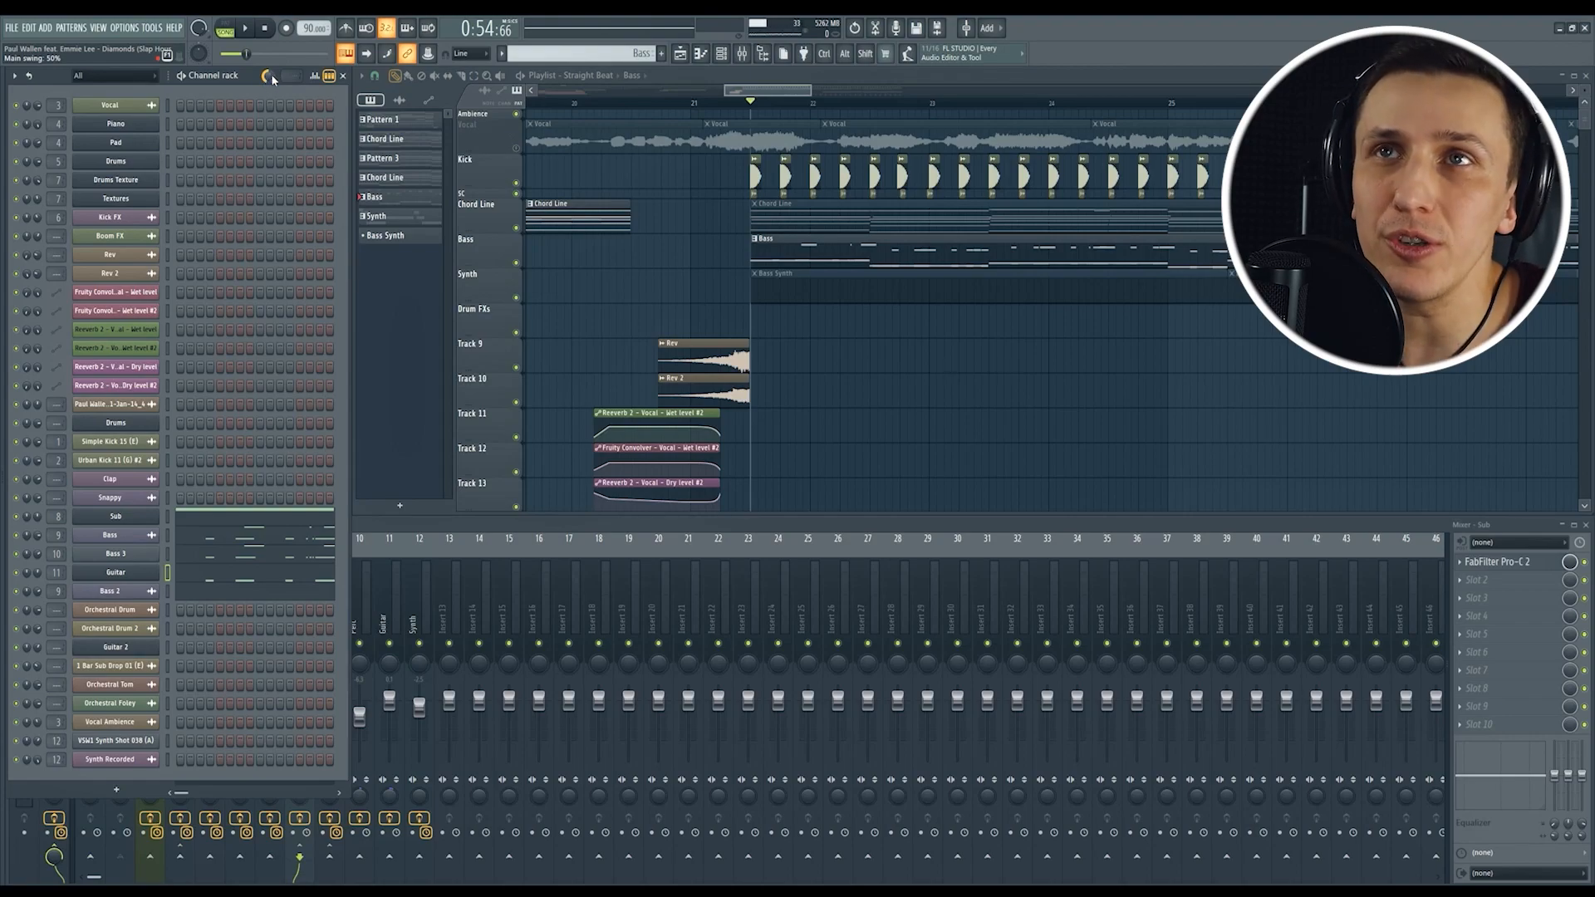
drag(265, 76, 266, 108)
key(space)
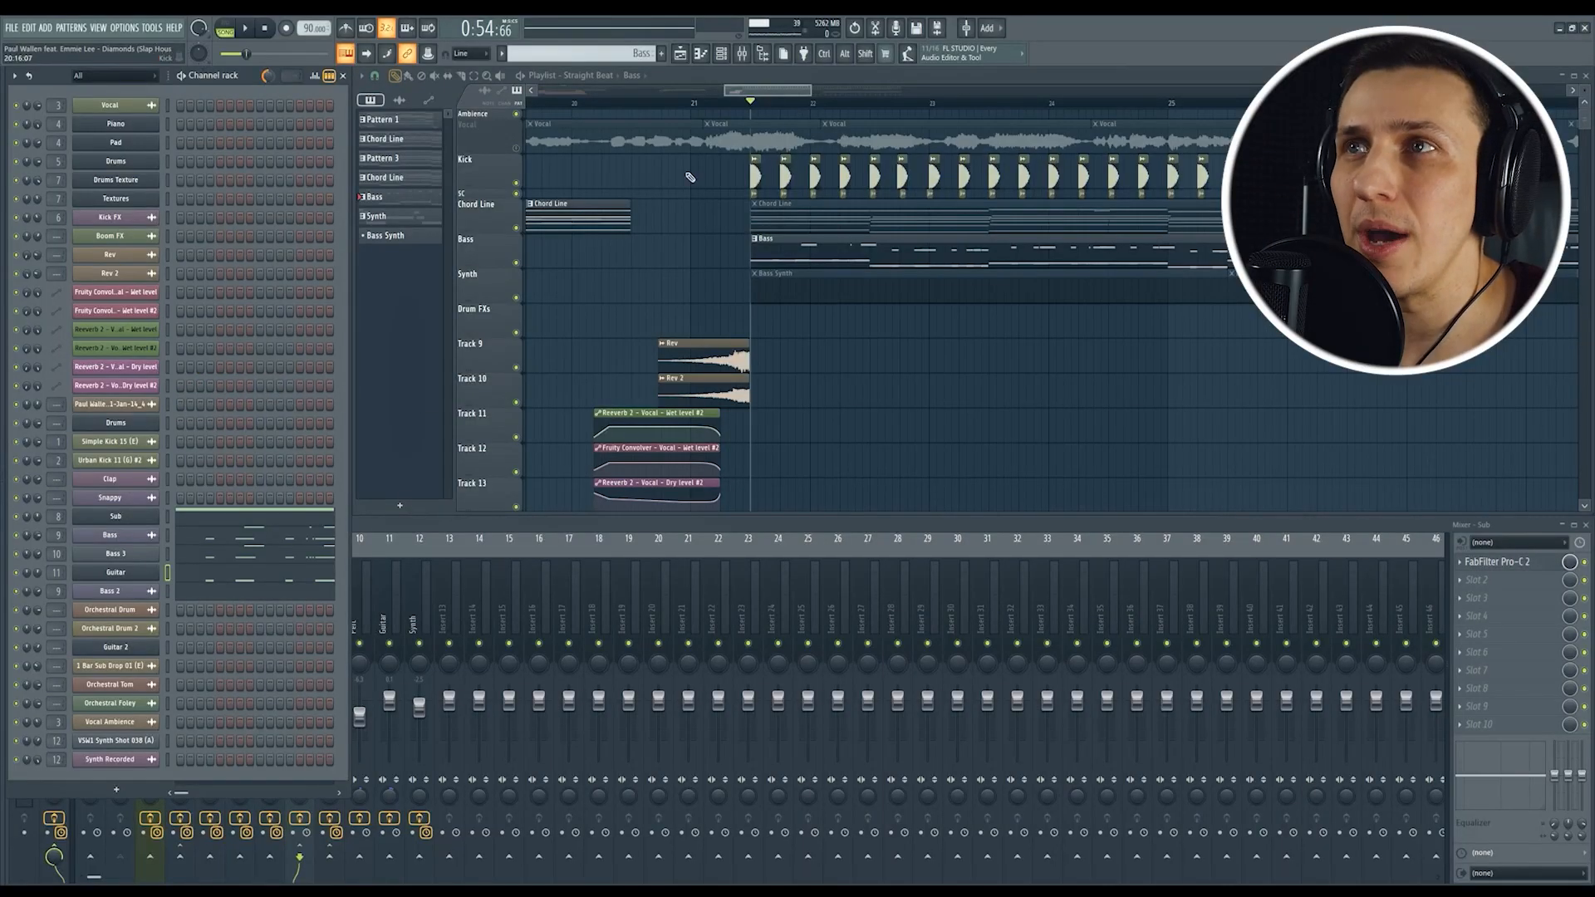
key(space)
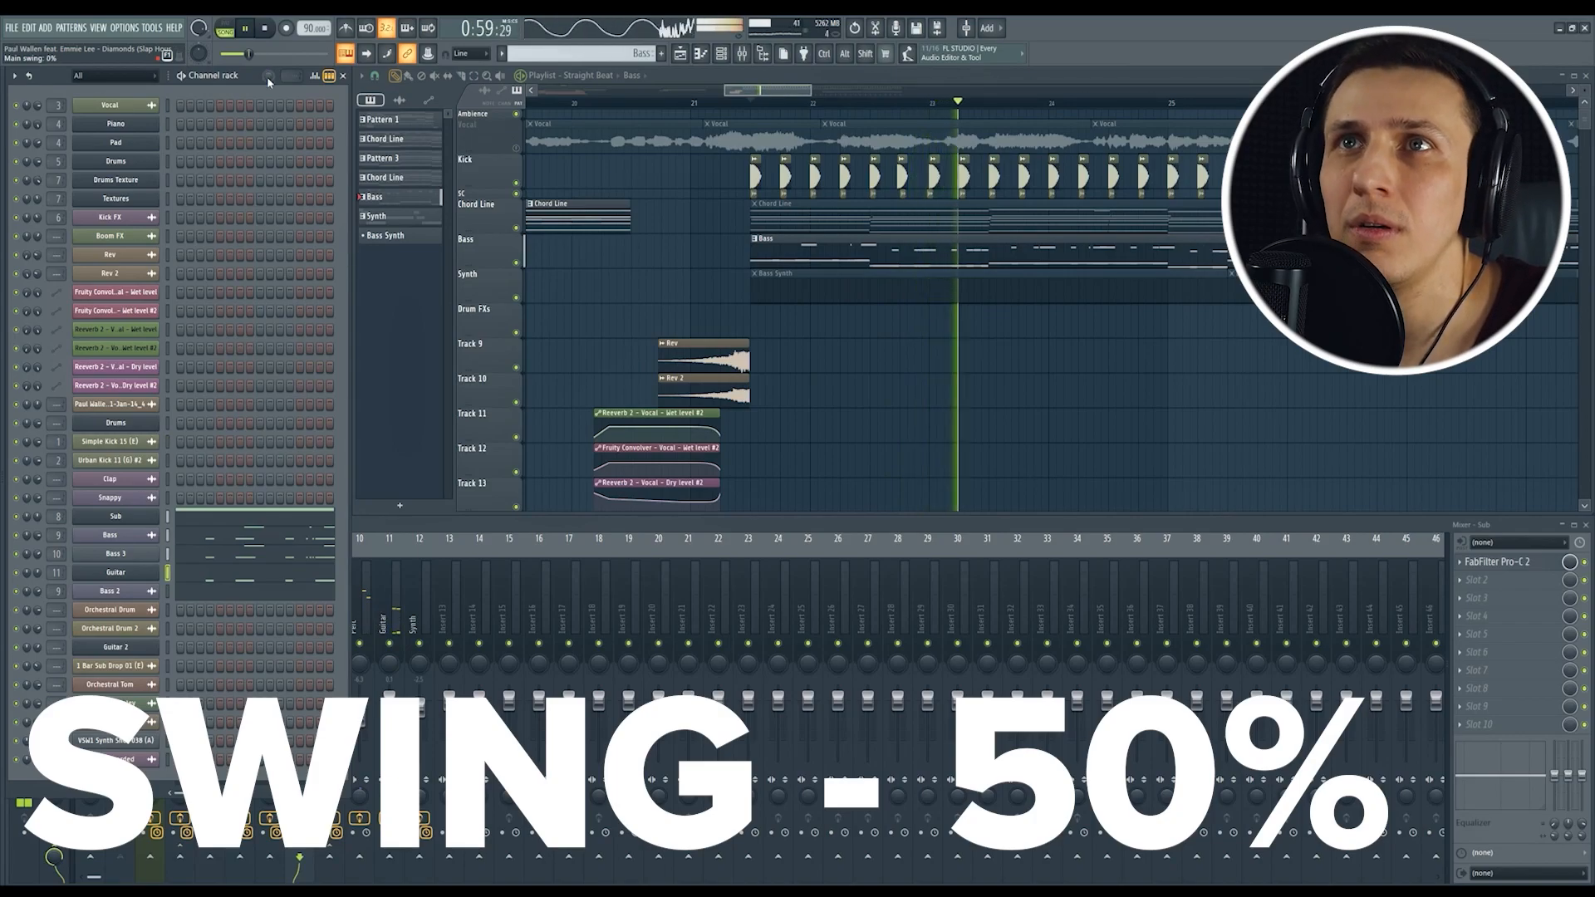
Step: Set the main swing to 50% and play the drop to hear the bass groove with swing
drag(265, 78, 262, 84)
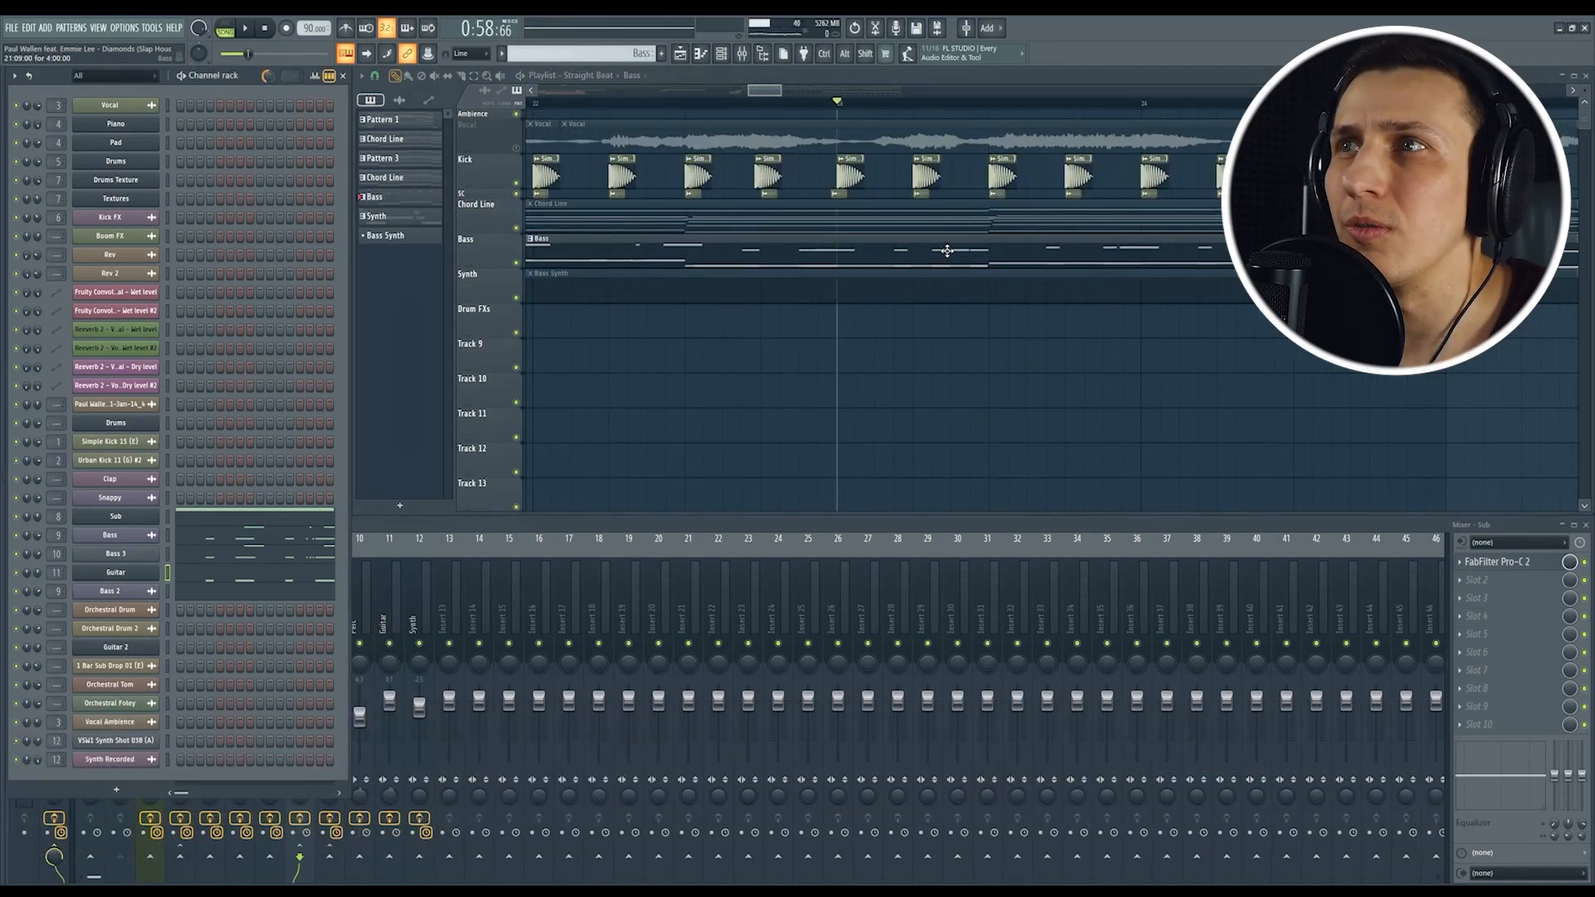
key(space)
key(space)
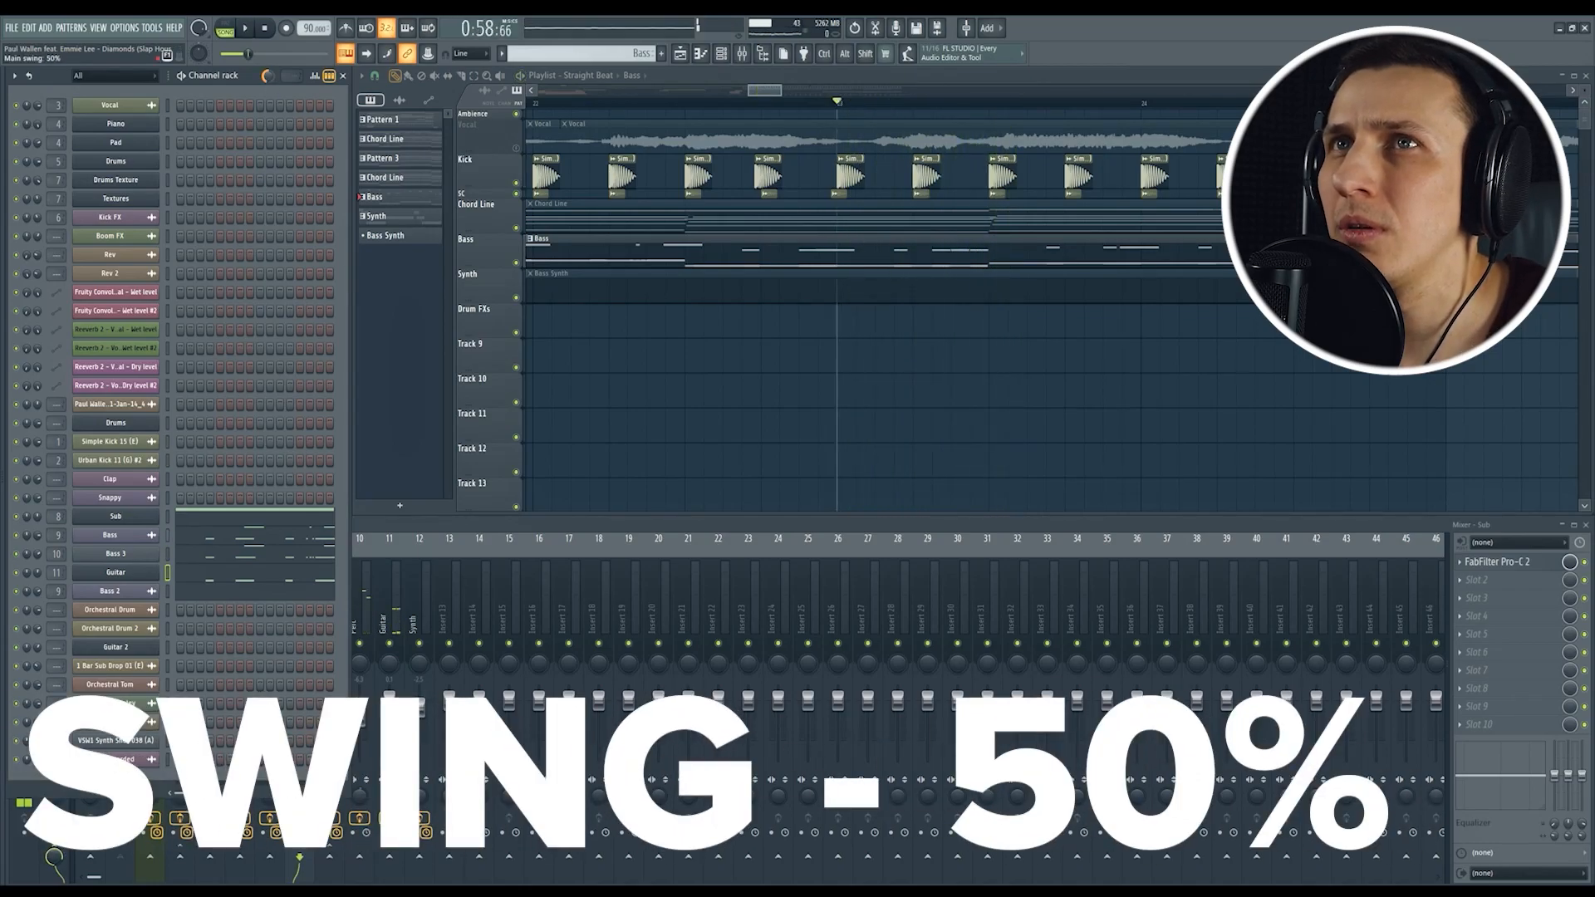
Step: Replay the drop with the main swing kept at 50% to hear the groove
drag(268, 75, 268, 83)
key(space)
key(space)
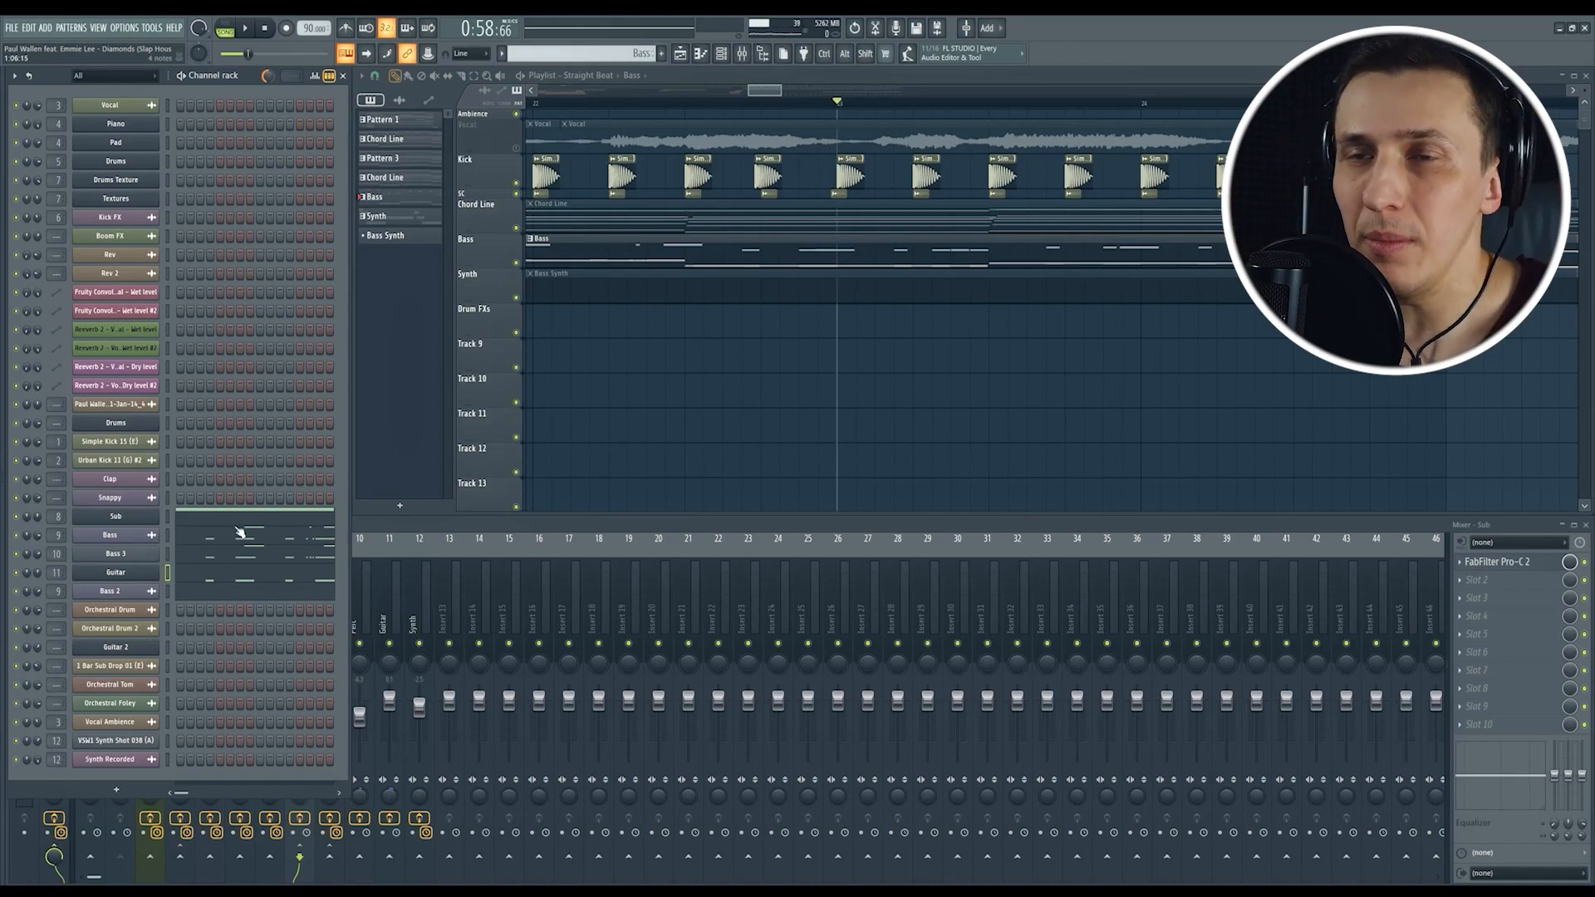
Step: In the Guitar piano roll, try shifting the four short offbeat notes of the first two bars one grid step earlier and back
click(224, 572)
ctrl+shift+click(155, 586)
ctrl+shift+click(398, 585)
ctrl+shift+click(644, 496)
ctrl+shift+click(885, 496)
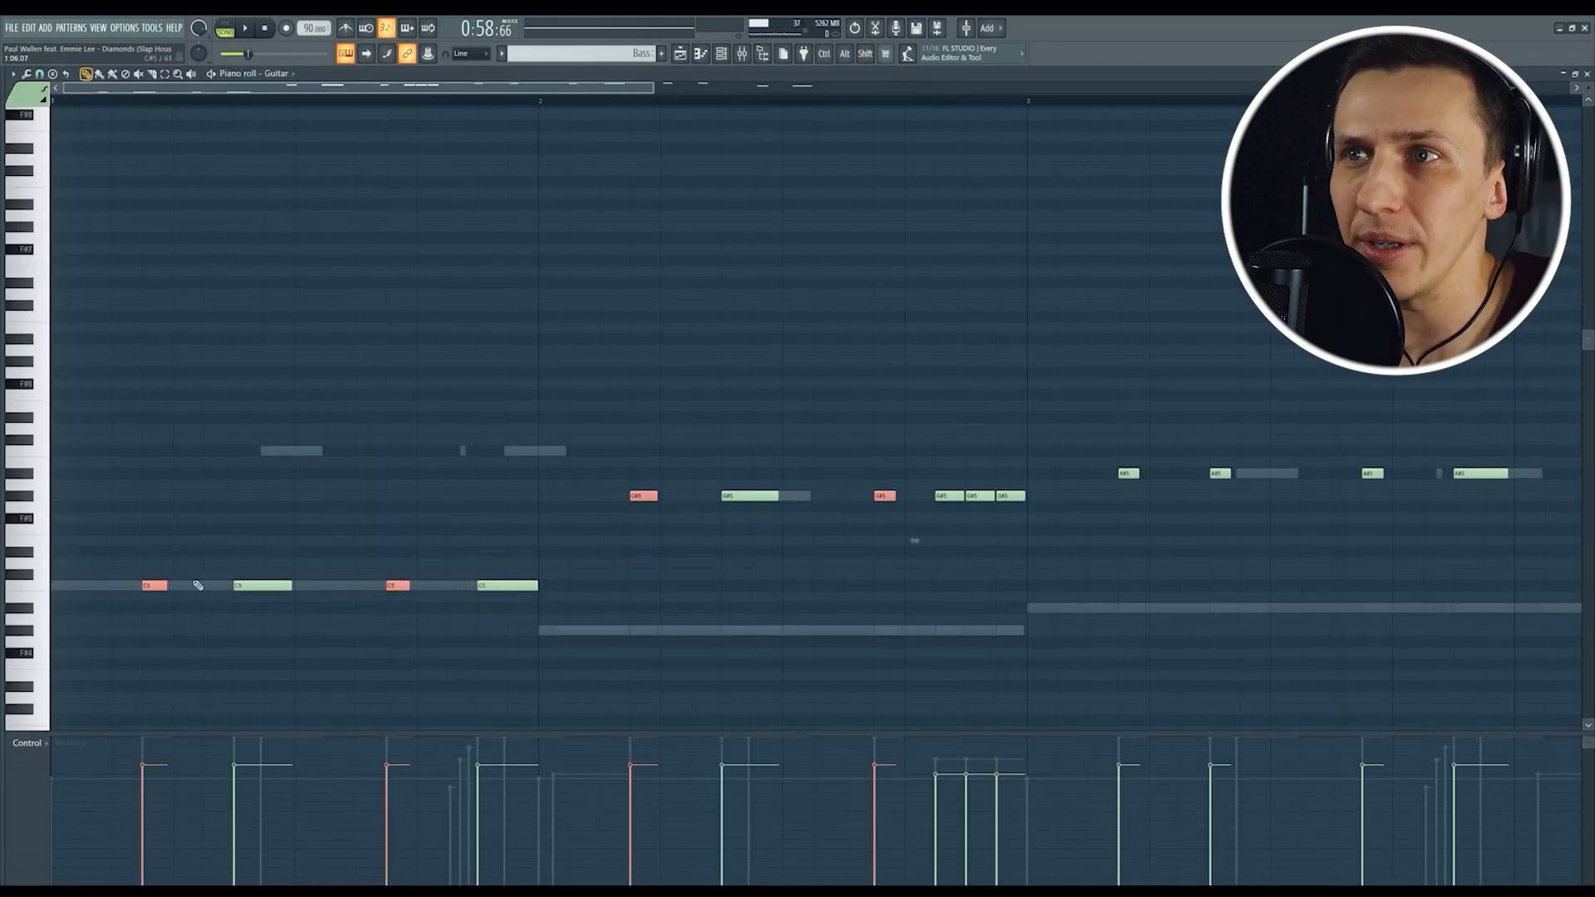
drag(148, 587, 117, 588)
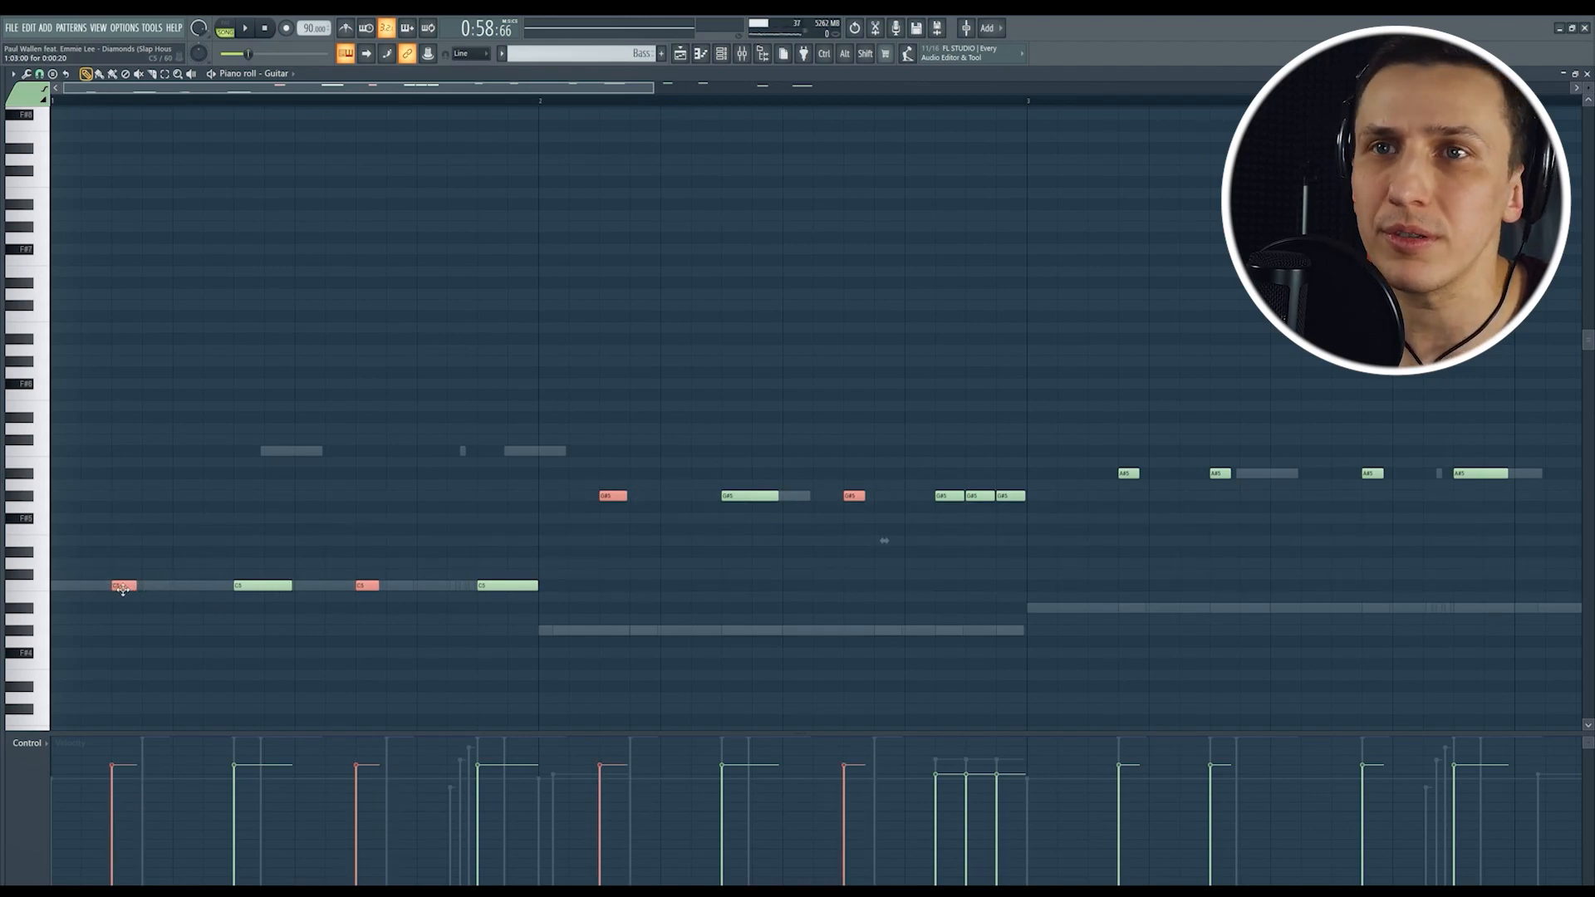
drag(124, 587, 153, 587)
key(ctrl+d)
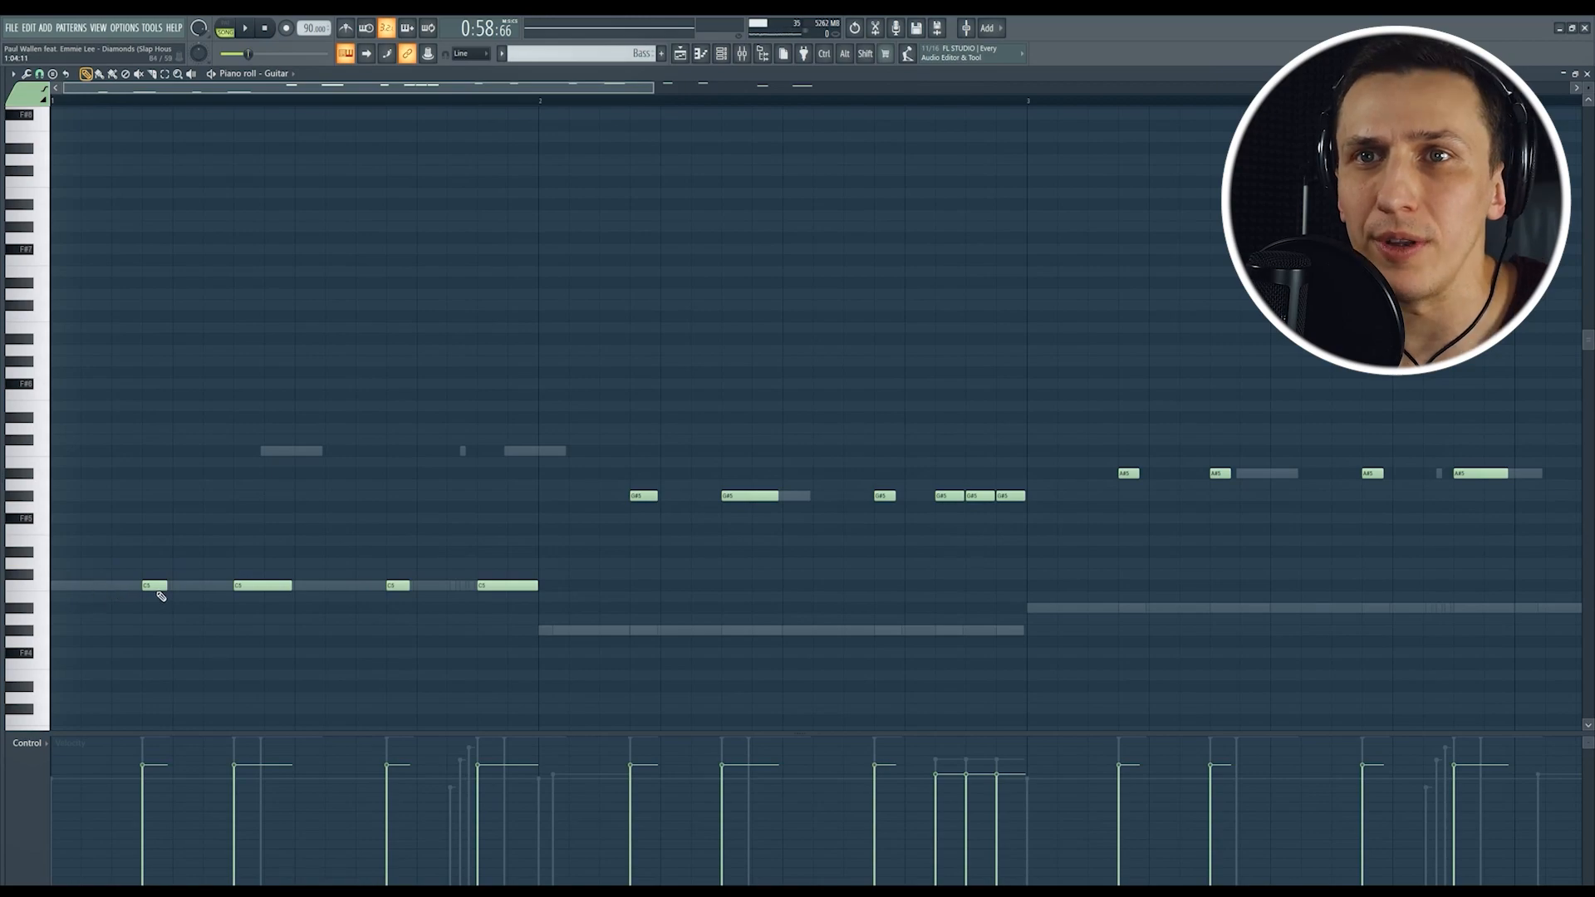
drag(67, 612, 110, 588)
click(96, 605)
click(89, 588)
right_click(113, 588)
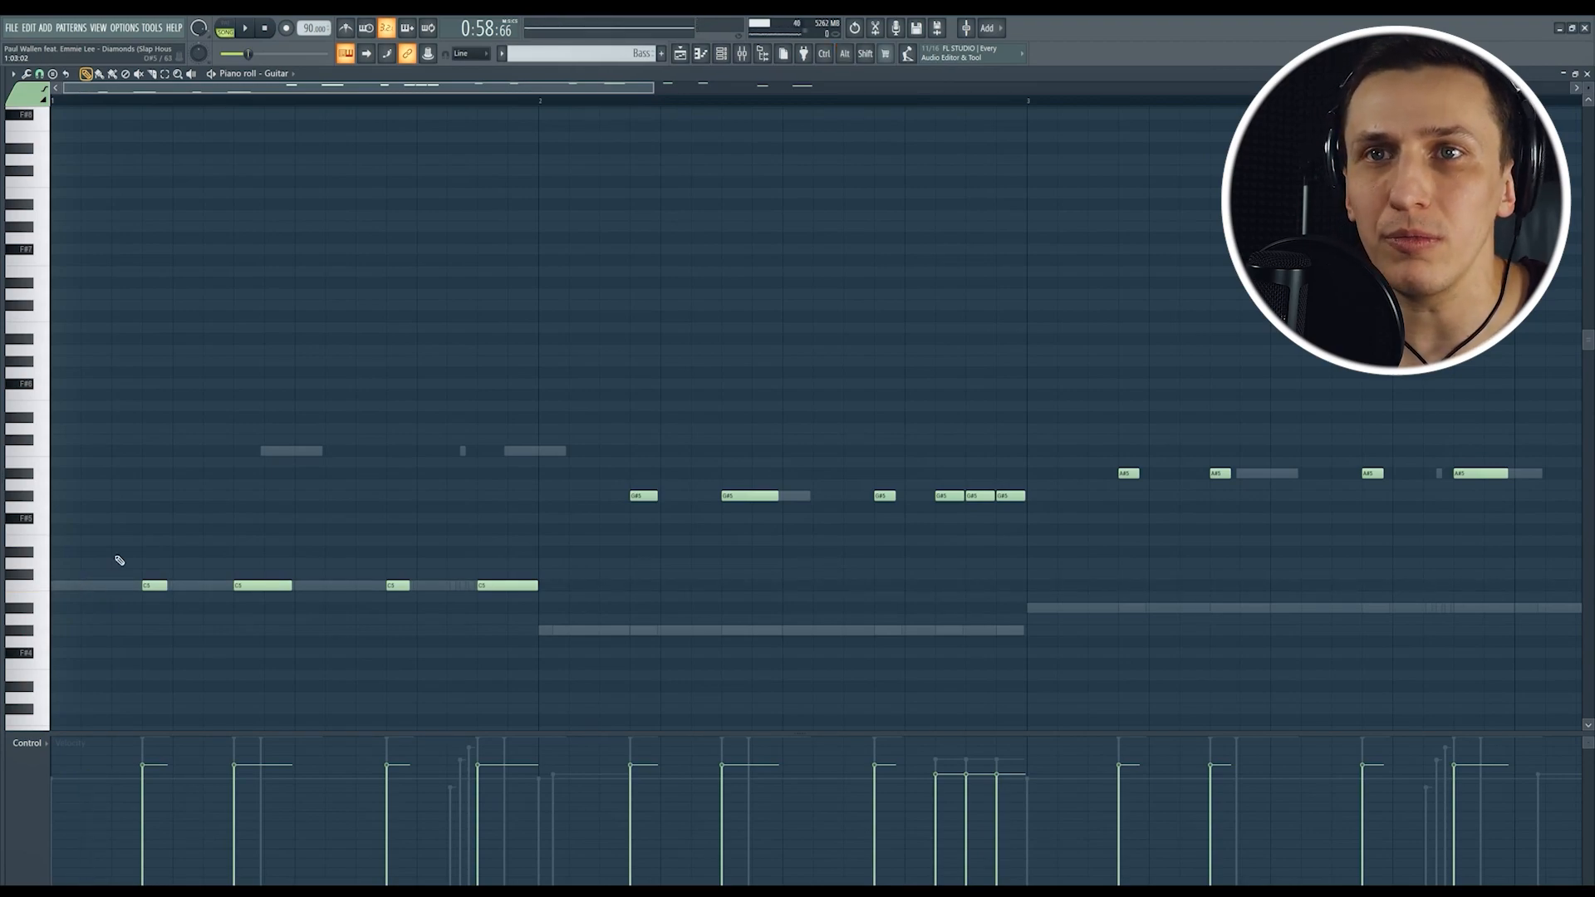
Step: Return to the playlist and place the playback position at the start of the Bass clip
click(720, 53)
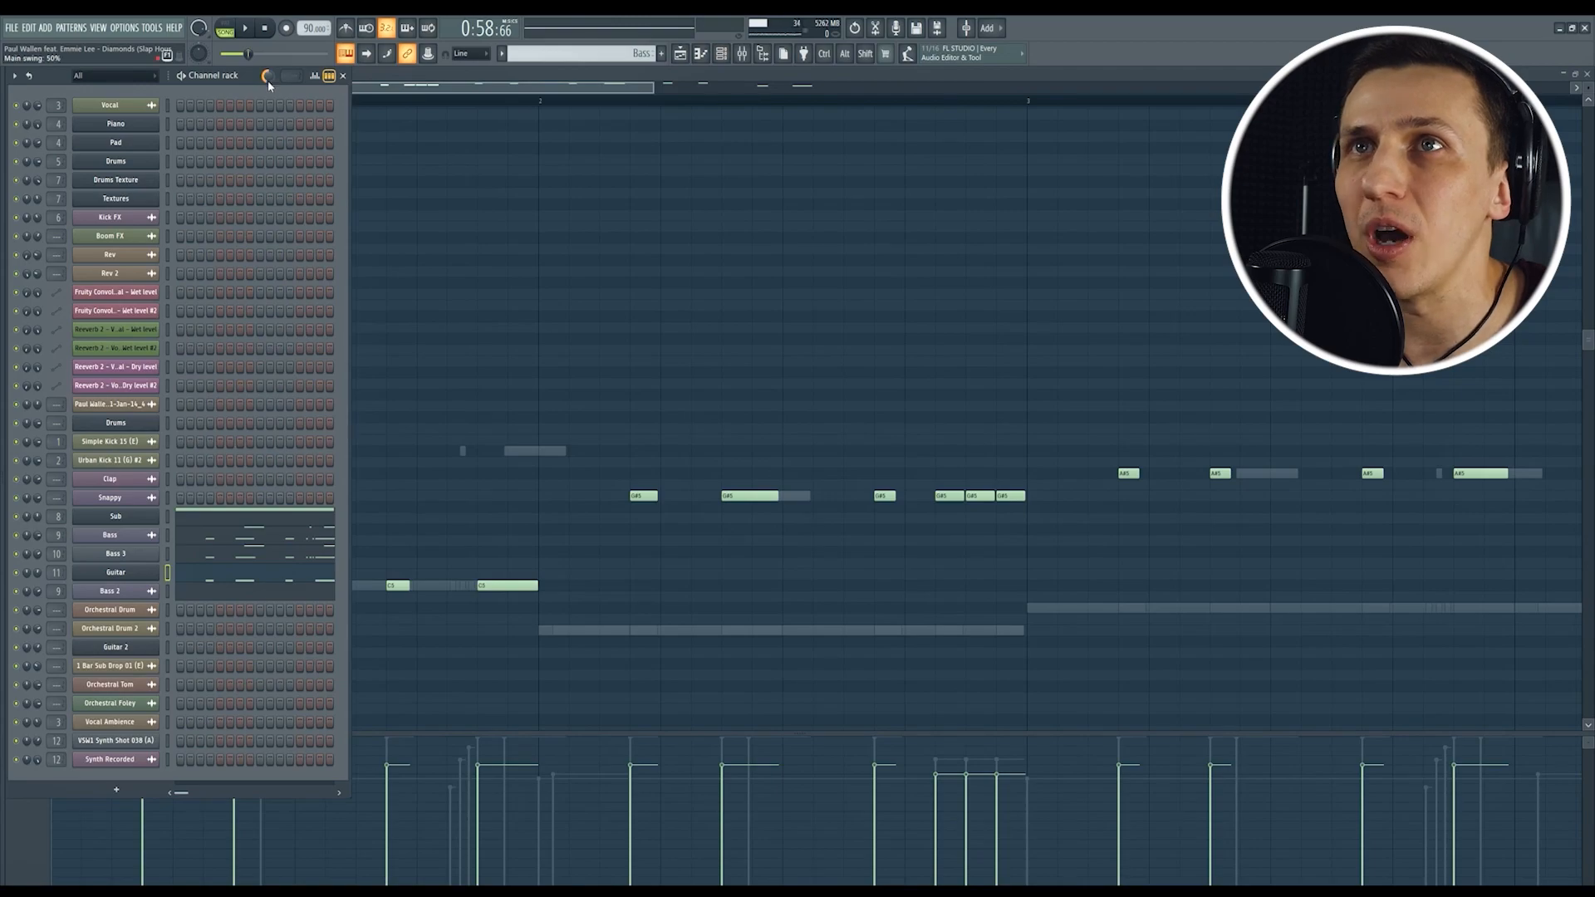
click(700, 53)
click(701, 53)
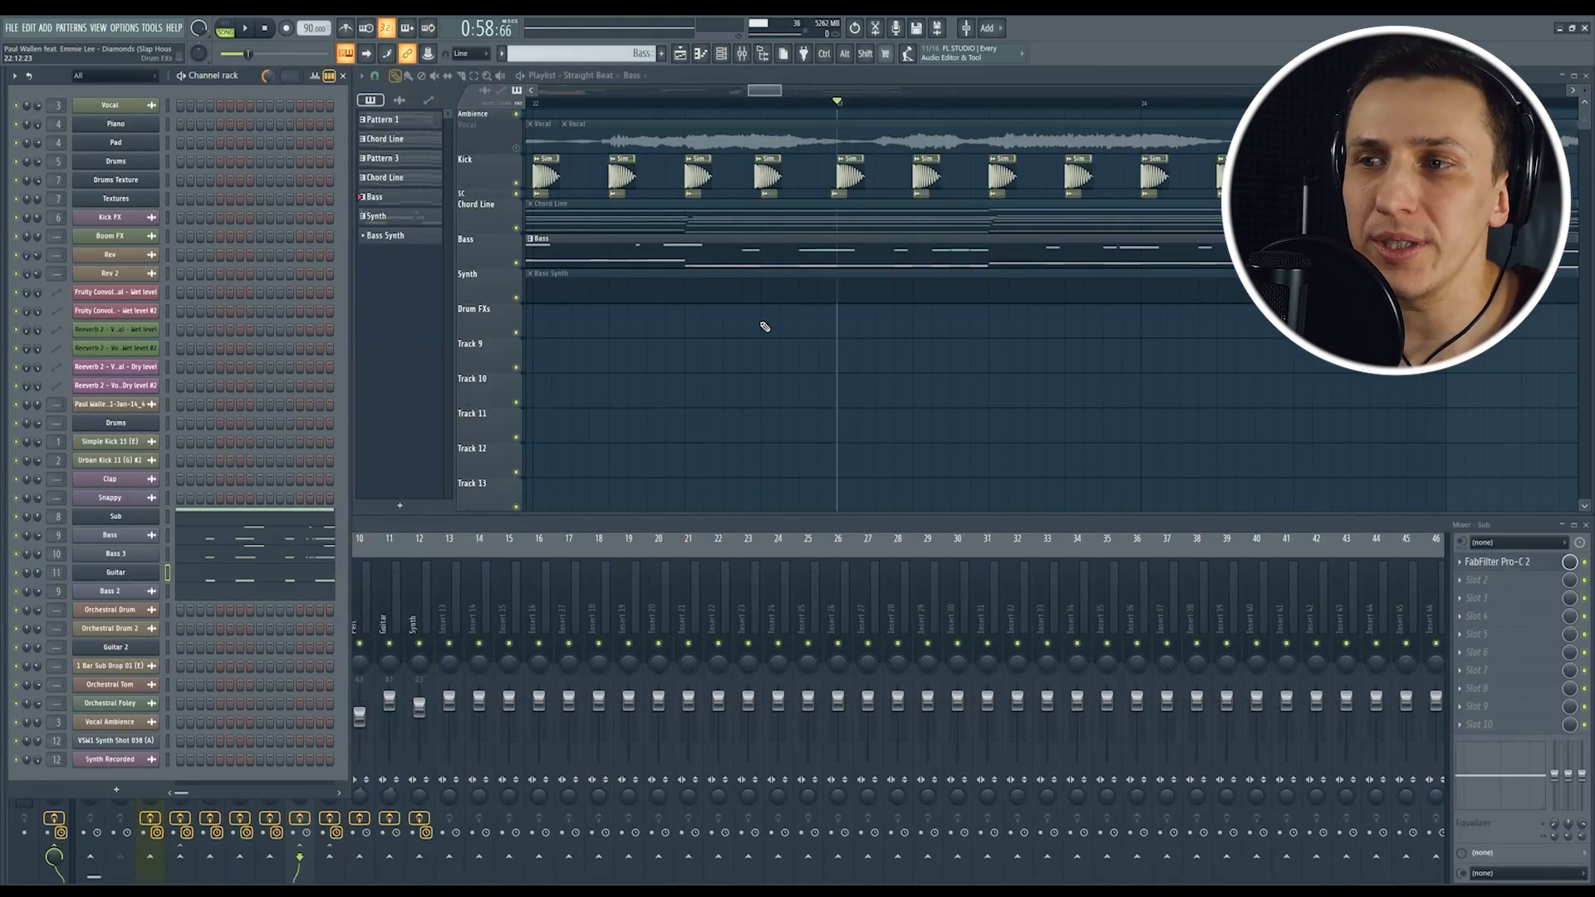
scroll(857, 383, down, 3)
click(558, 101)
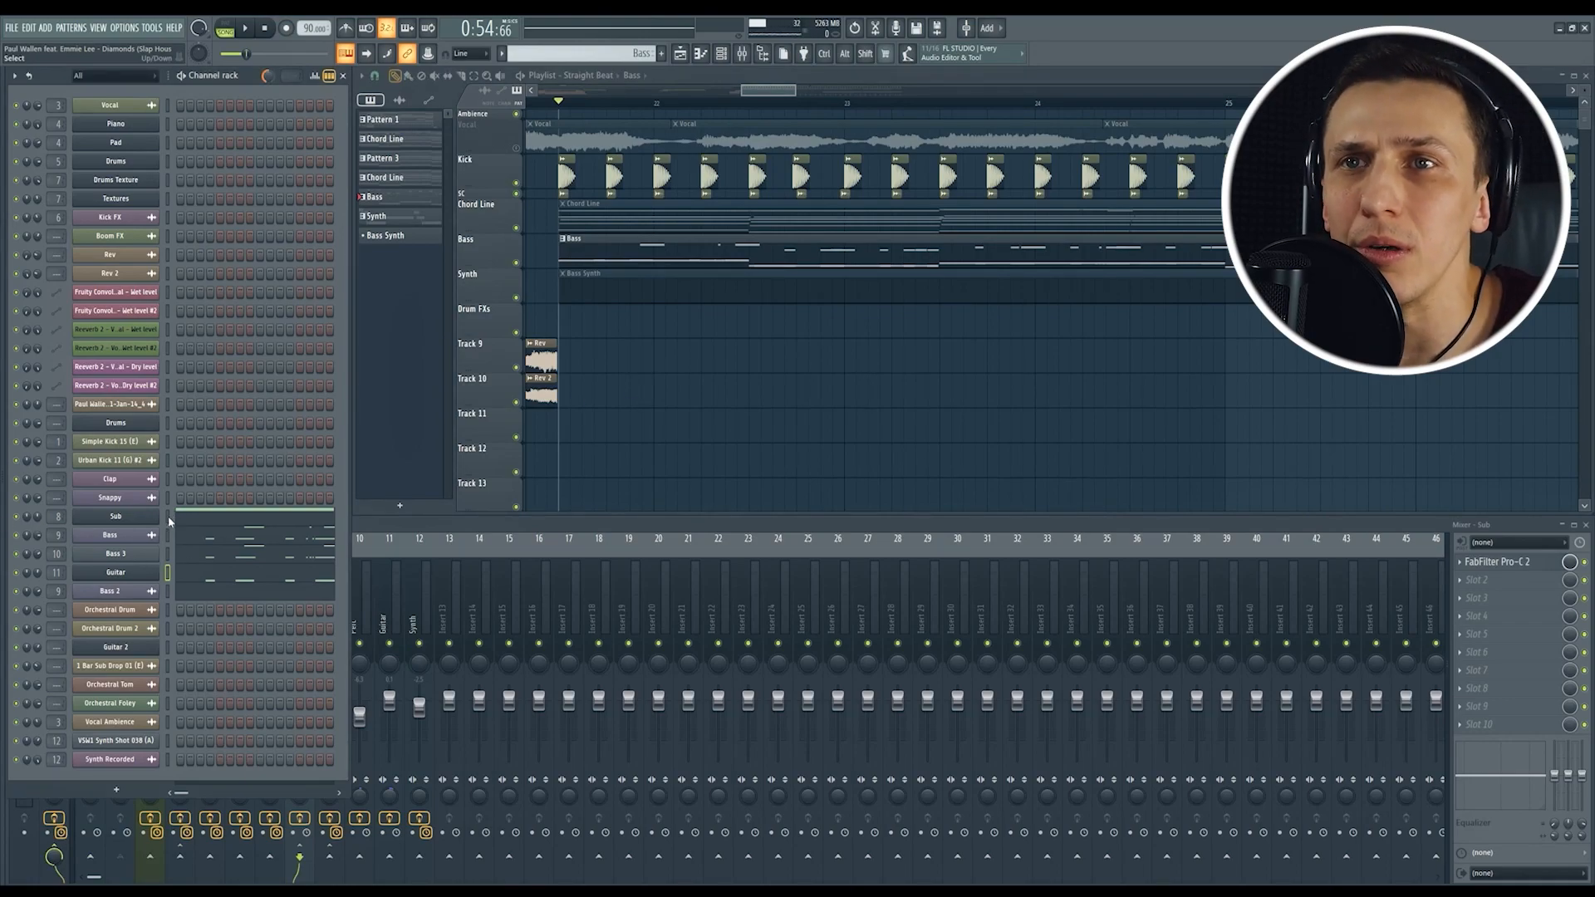
Step: Examine the Sub channel's Sylenth1 patch and play the drop to hear the sub layer
click(167, 591)
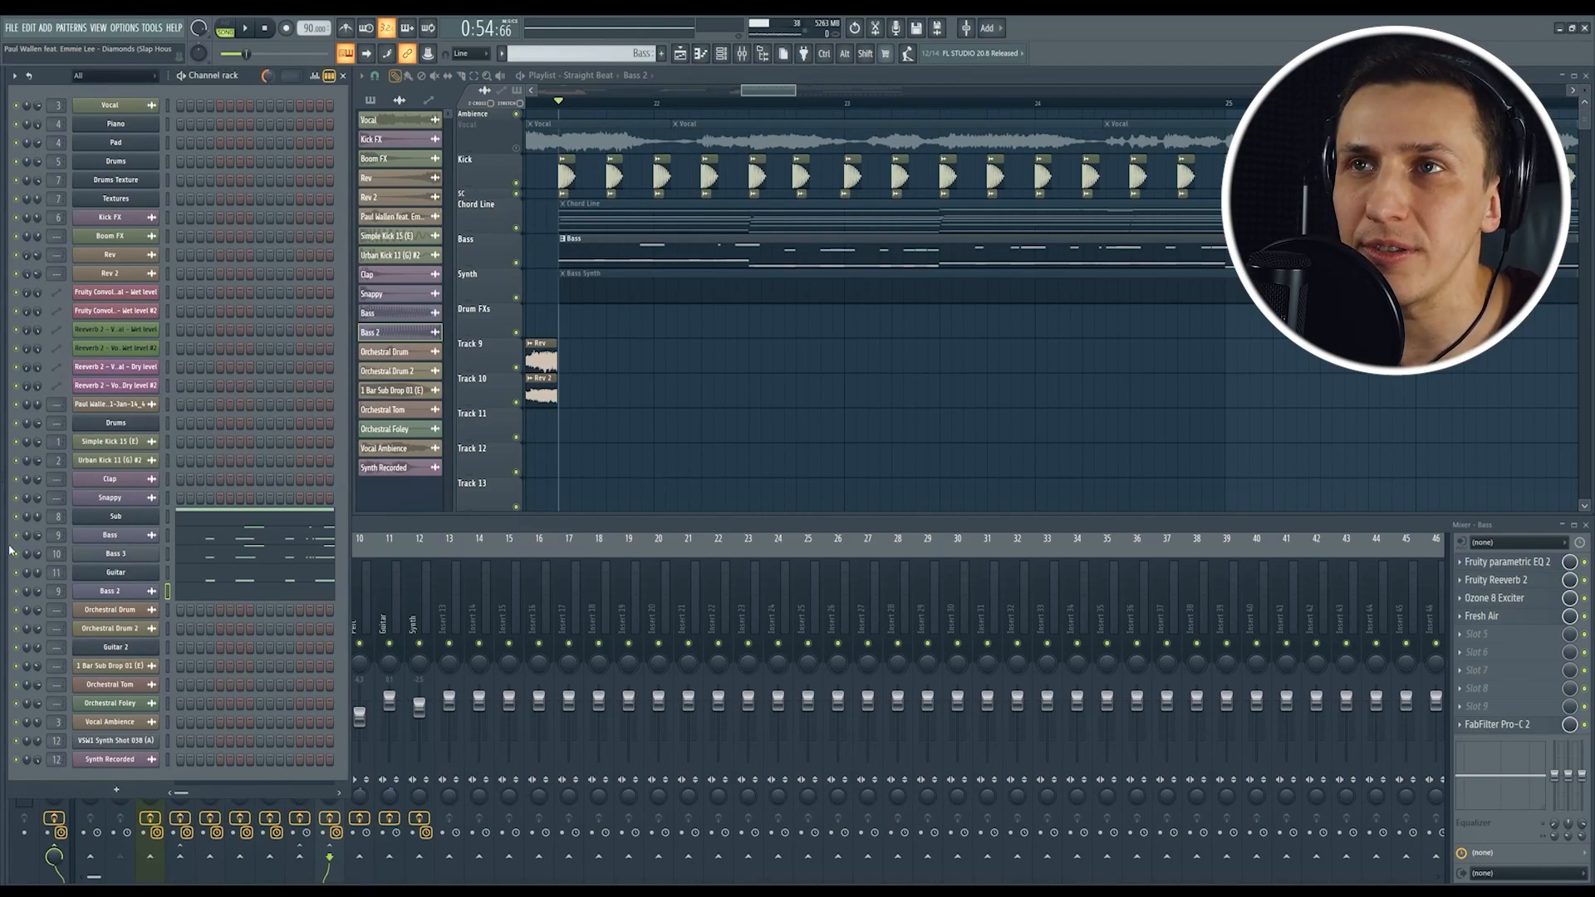
click(126, 517)
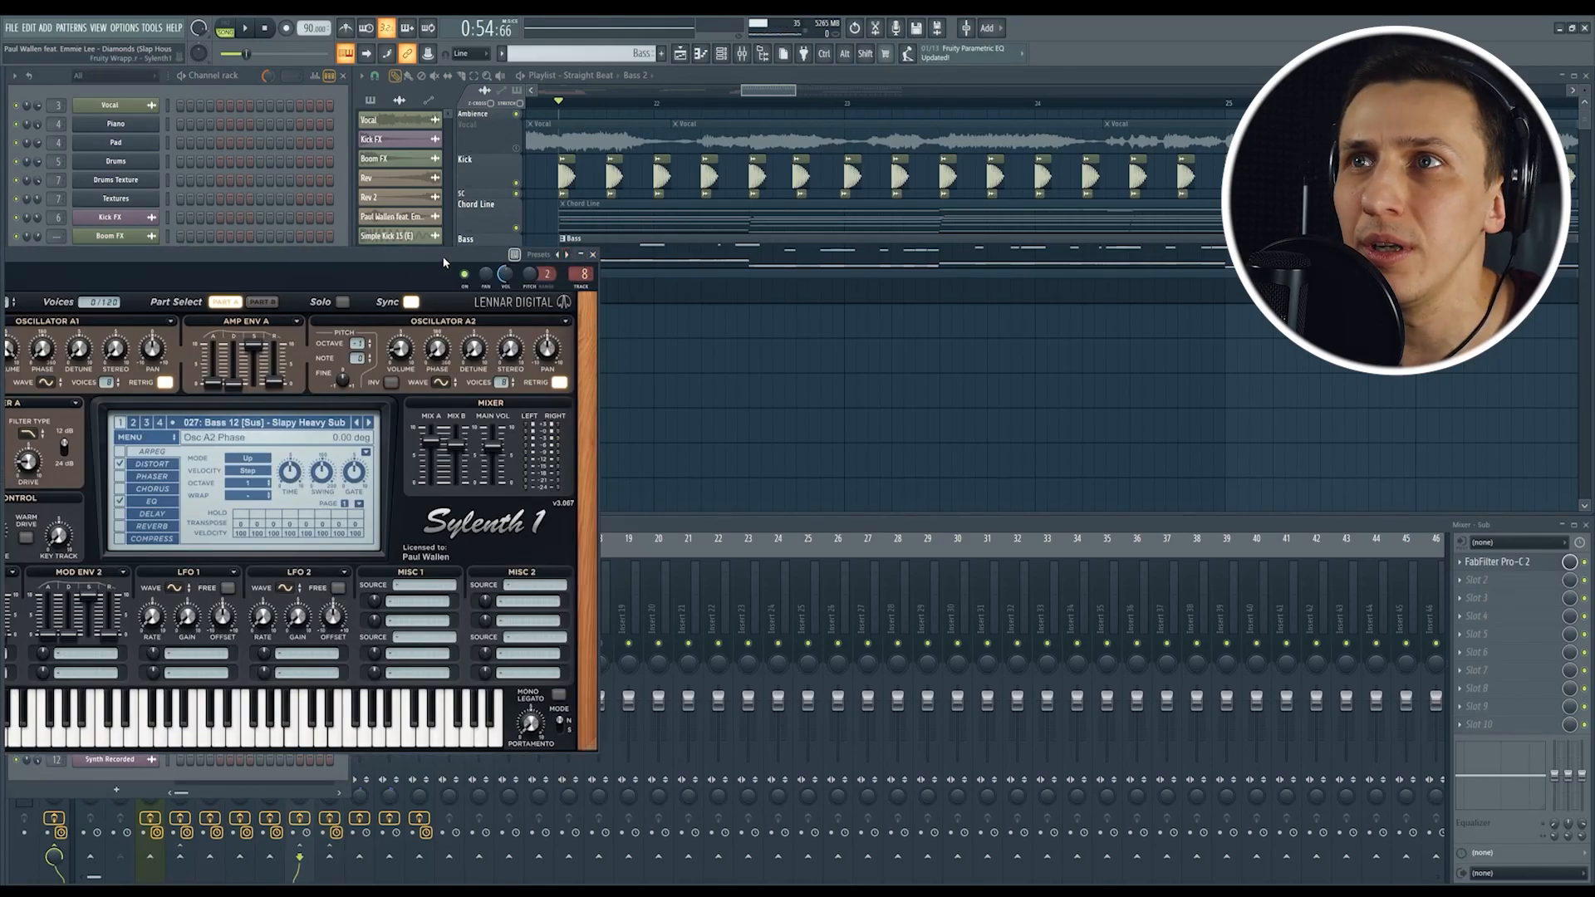
drag(460, 267, 725, 293)
key(Escape)
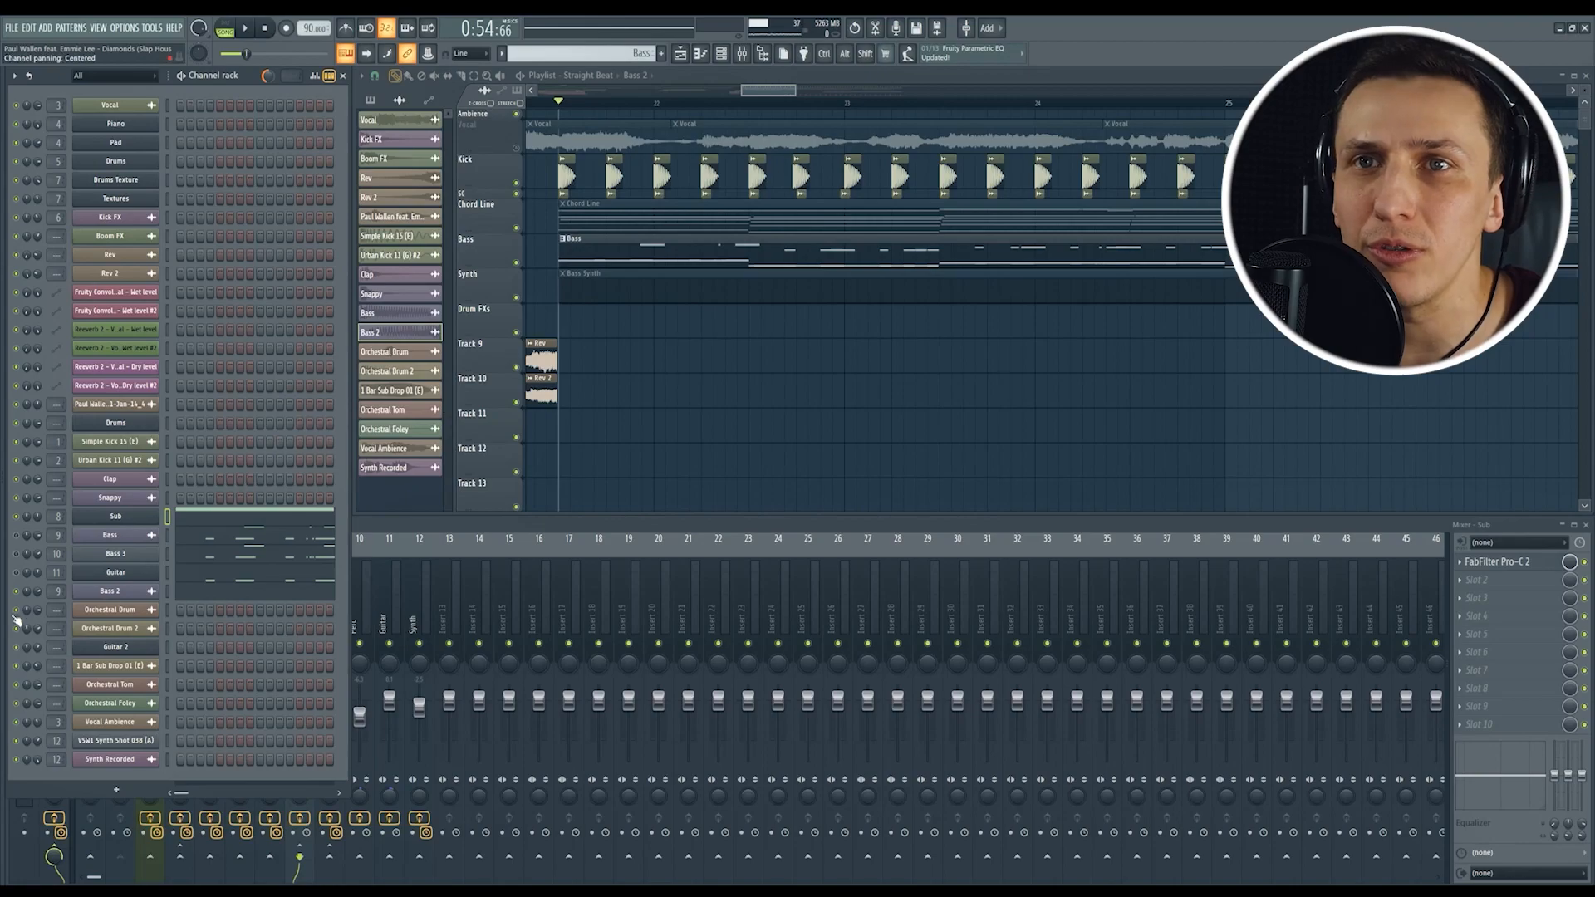
key(space)
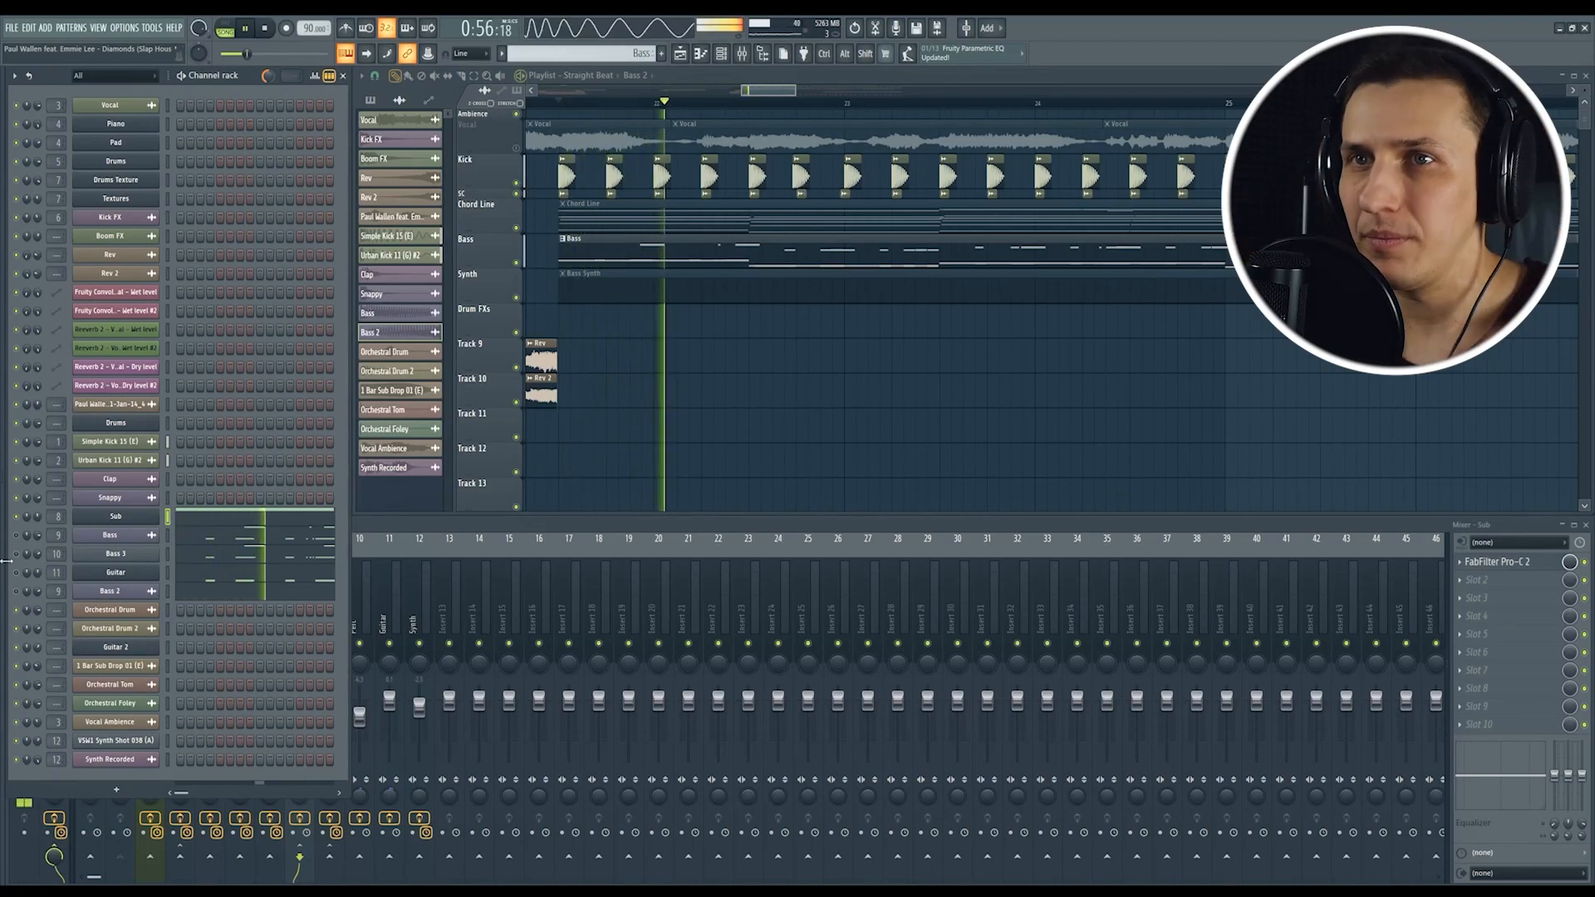
key(space)
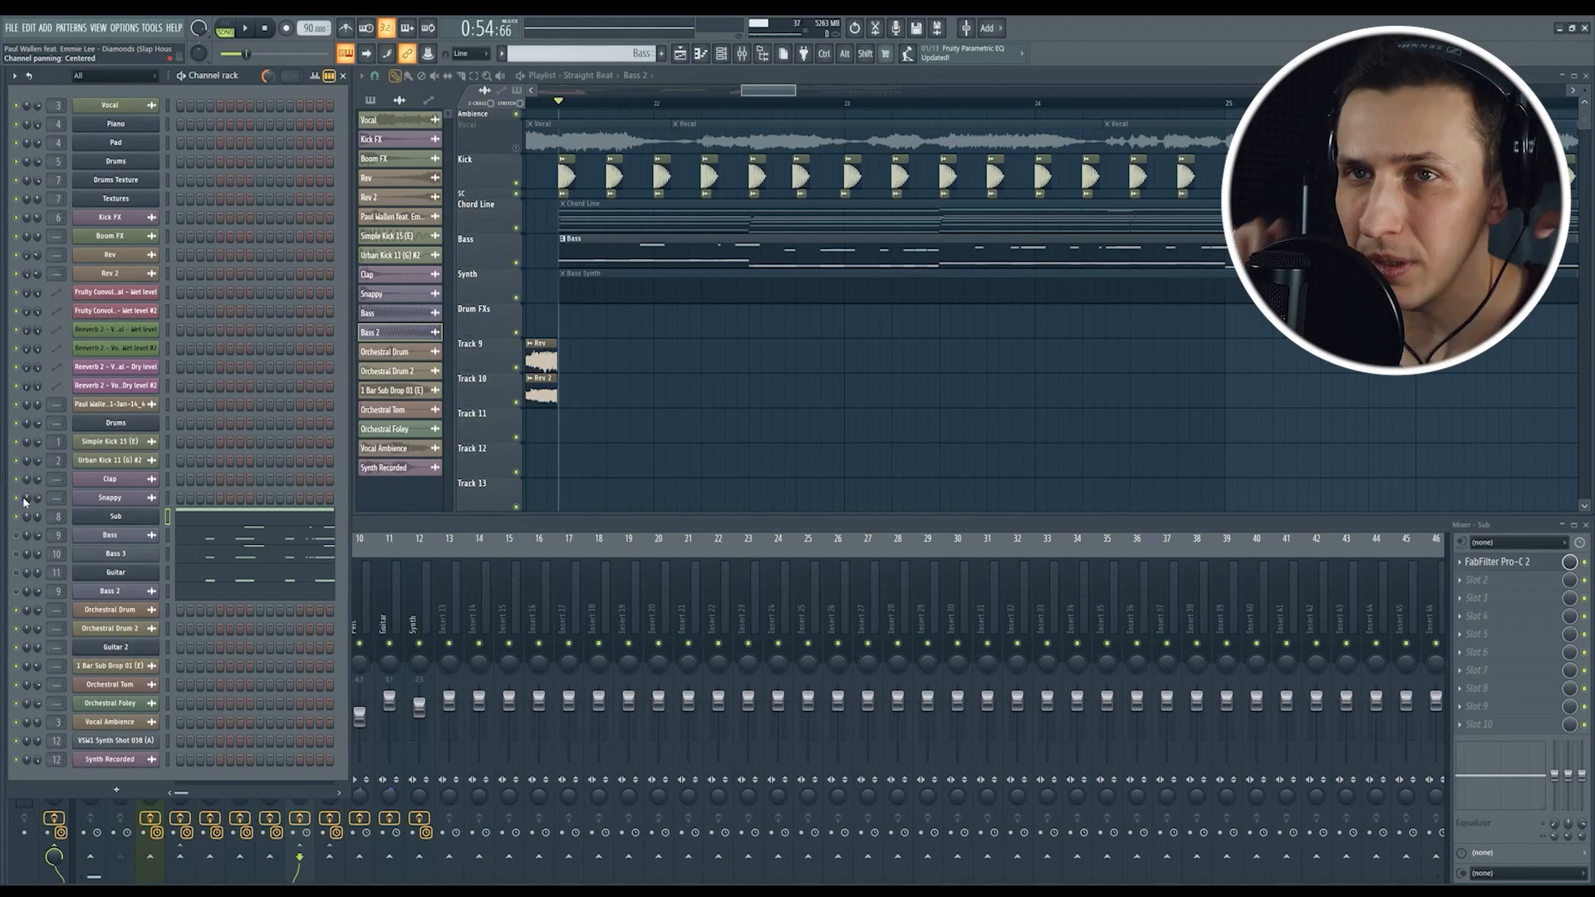
Step: Play the drop to hear the Bass layer and select the Bass channel
key(space)
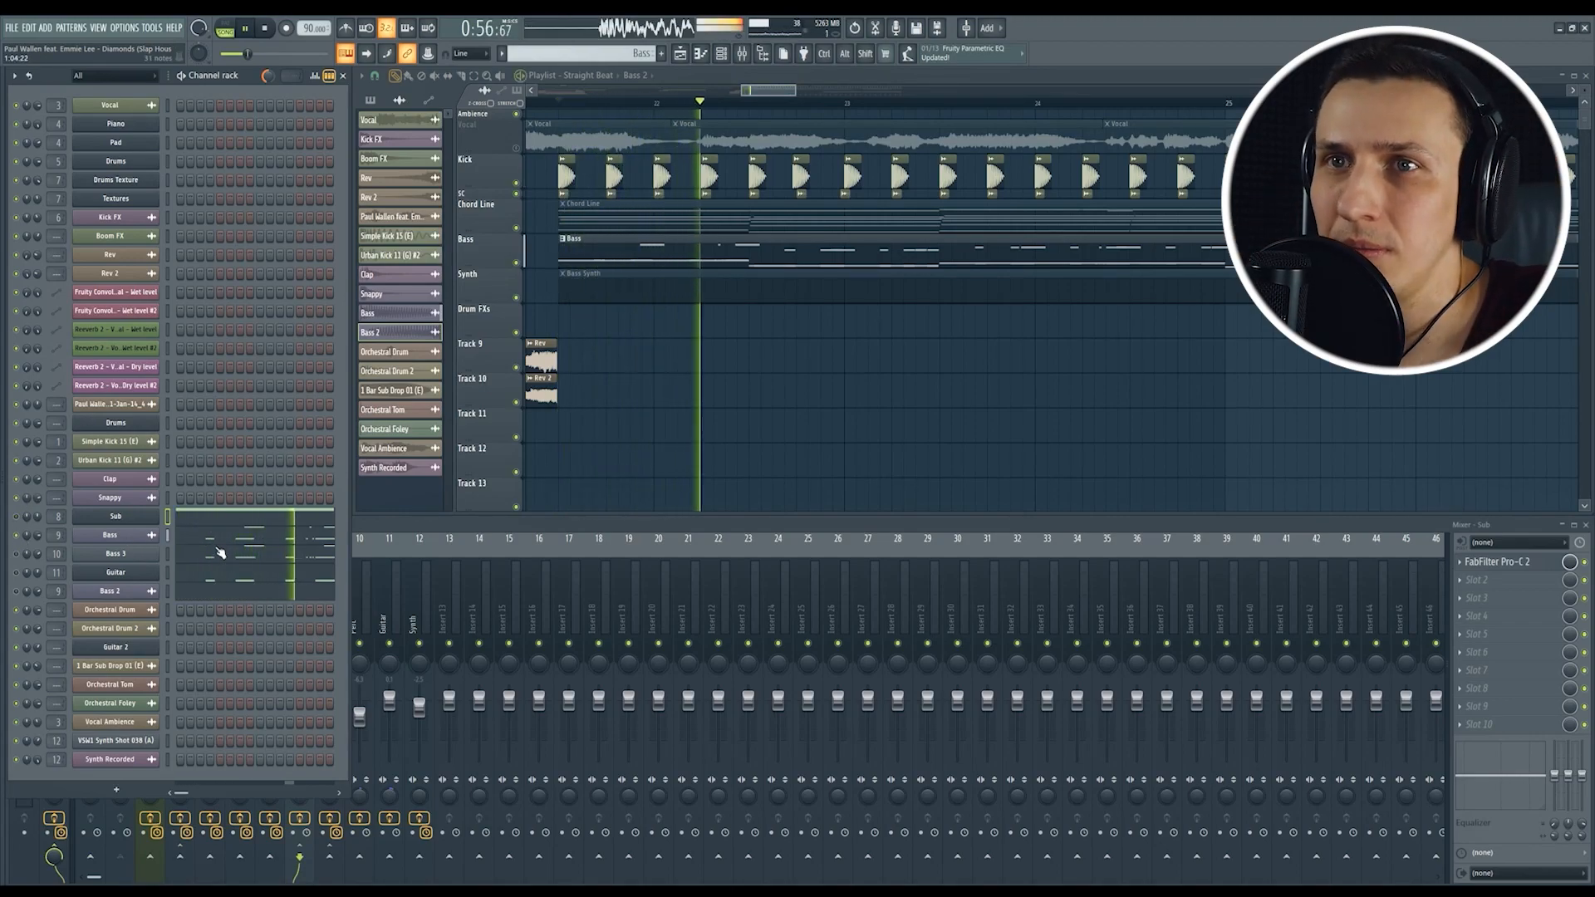
key(space)
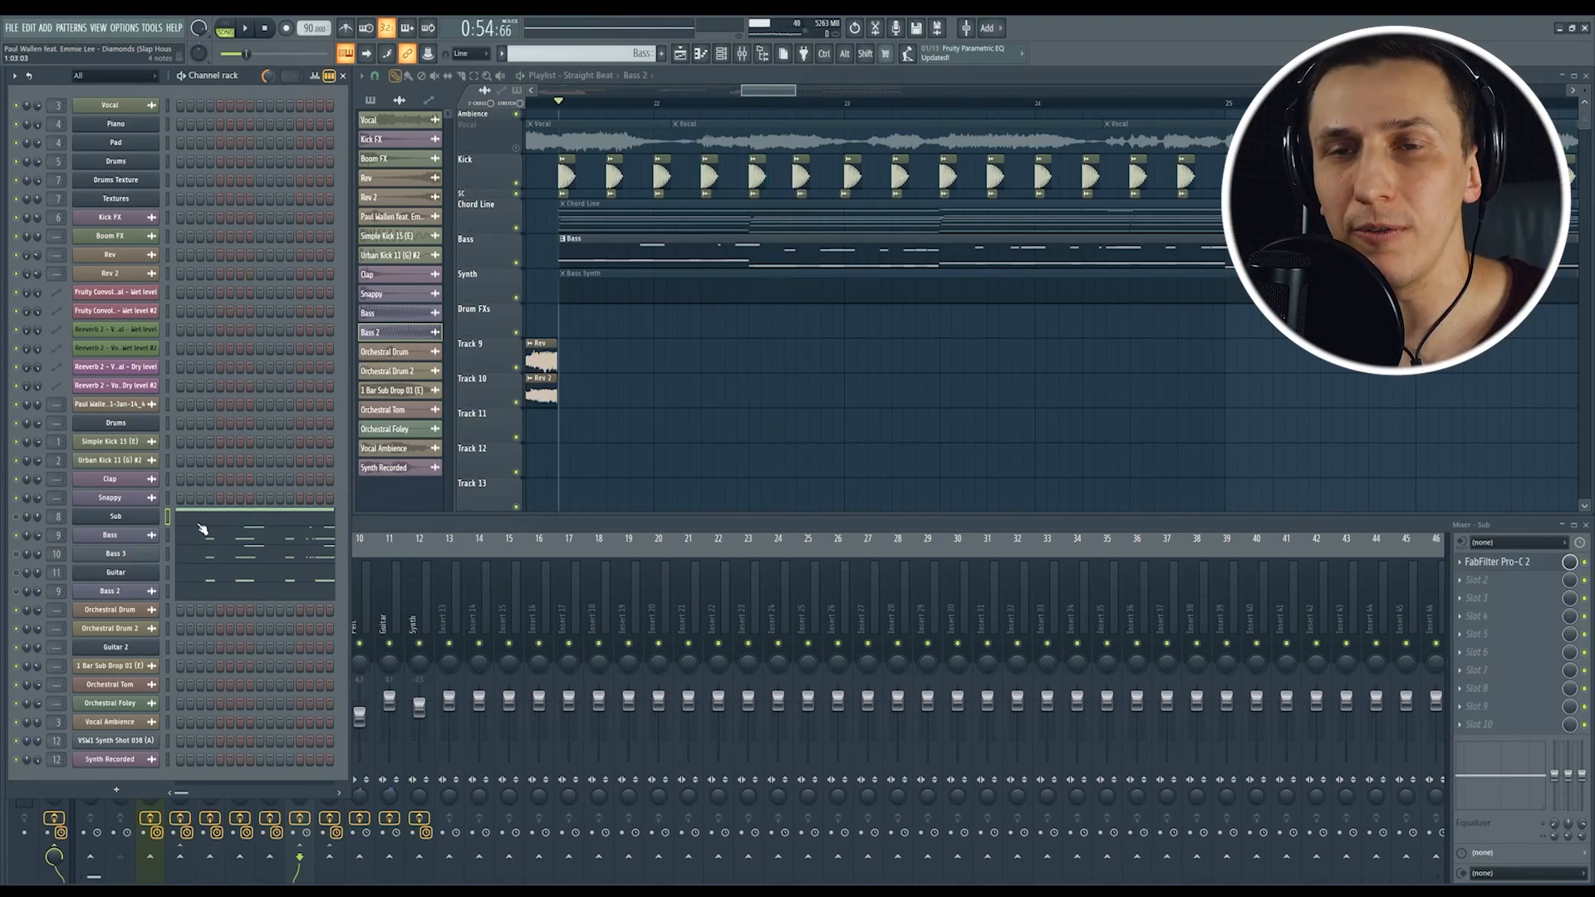
click(167, 535)
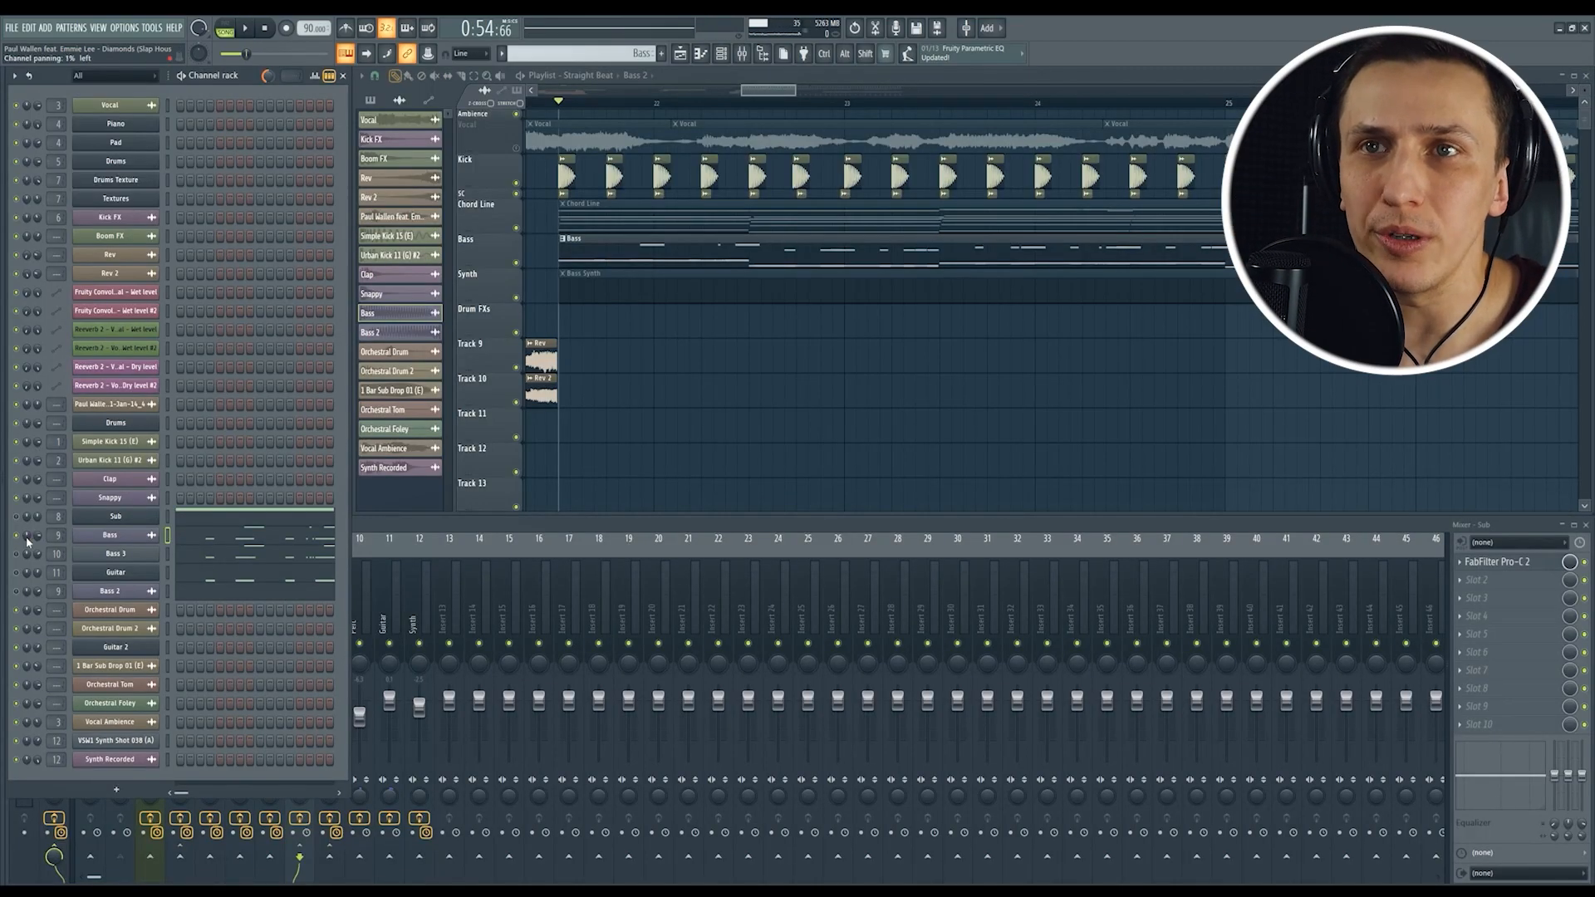
Step: Examine the Bass 3 sample and its mixer track's Fruity parametric EQ 2 curve, and play the drop to hear this layer
click(115, 554)
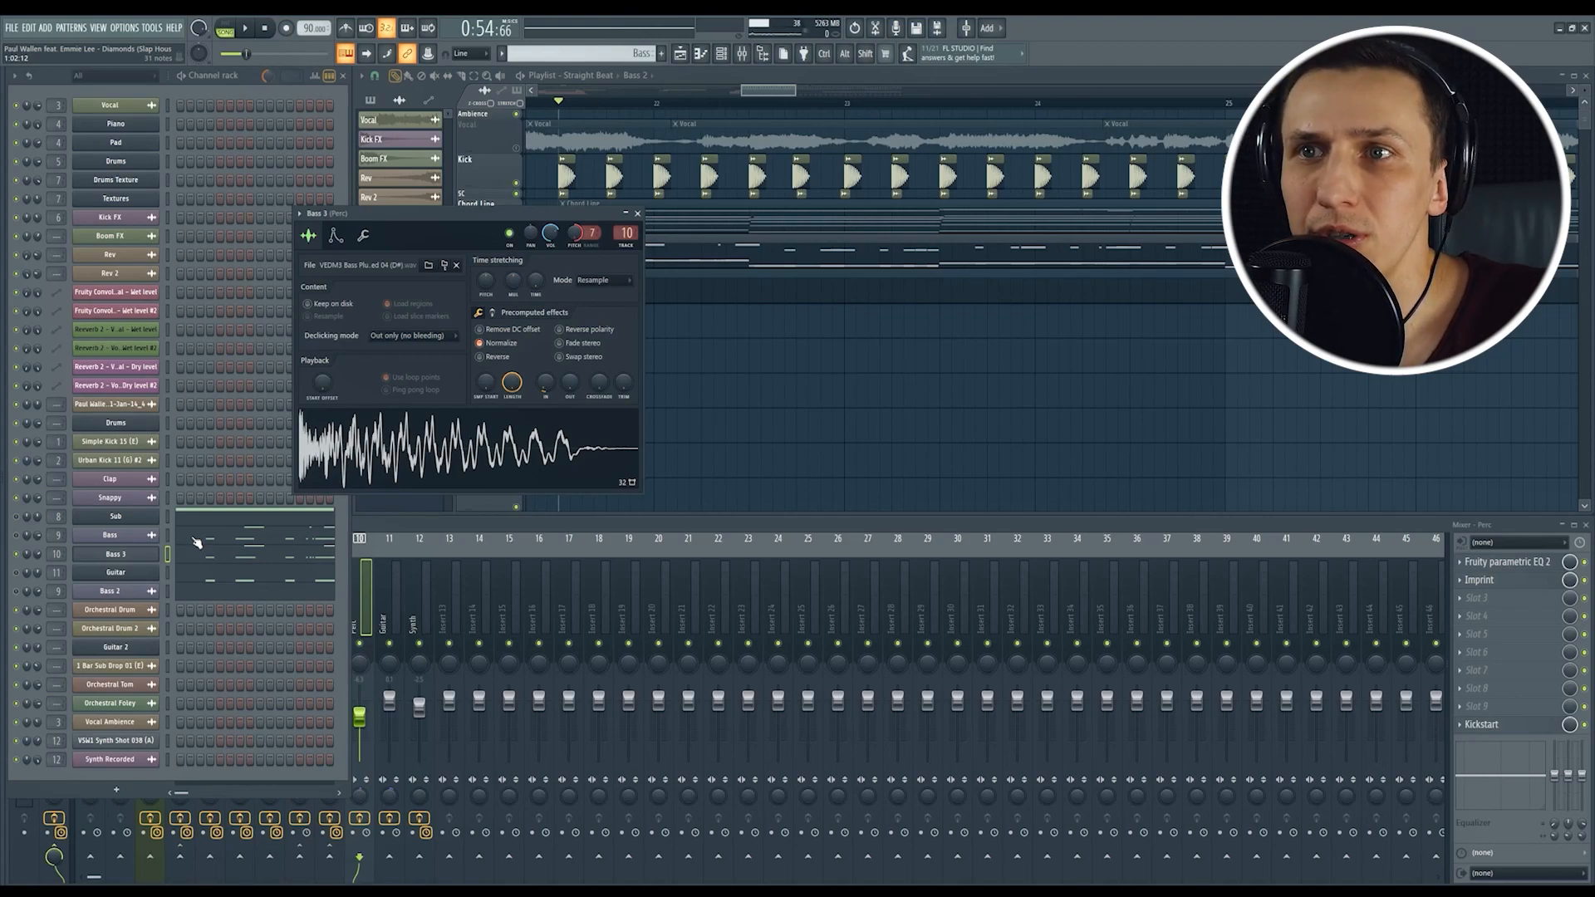
click(1503, 562)
drag(208, 411, 336, 418)
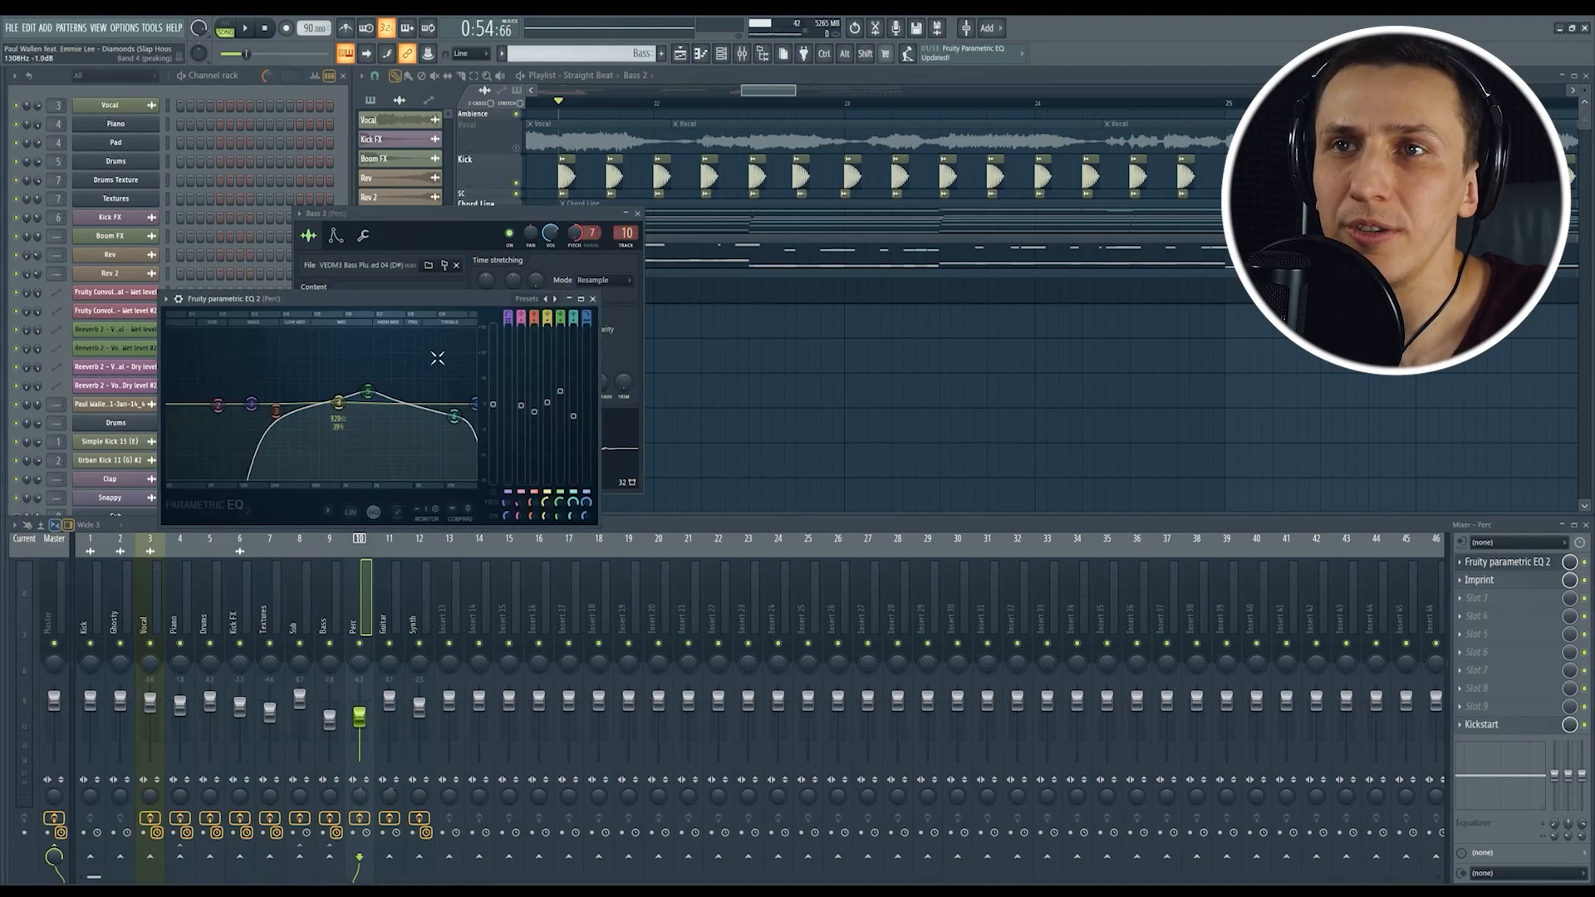
click(592, 298)
click(644, 216)
key(space)
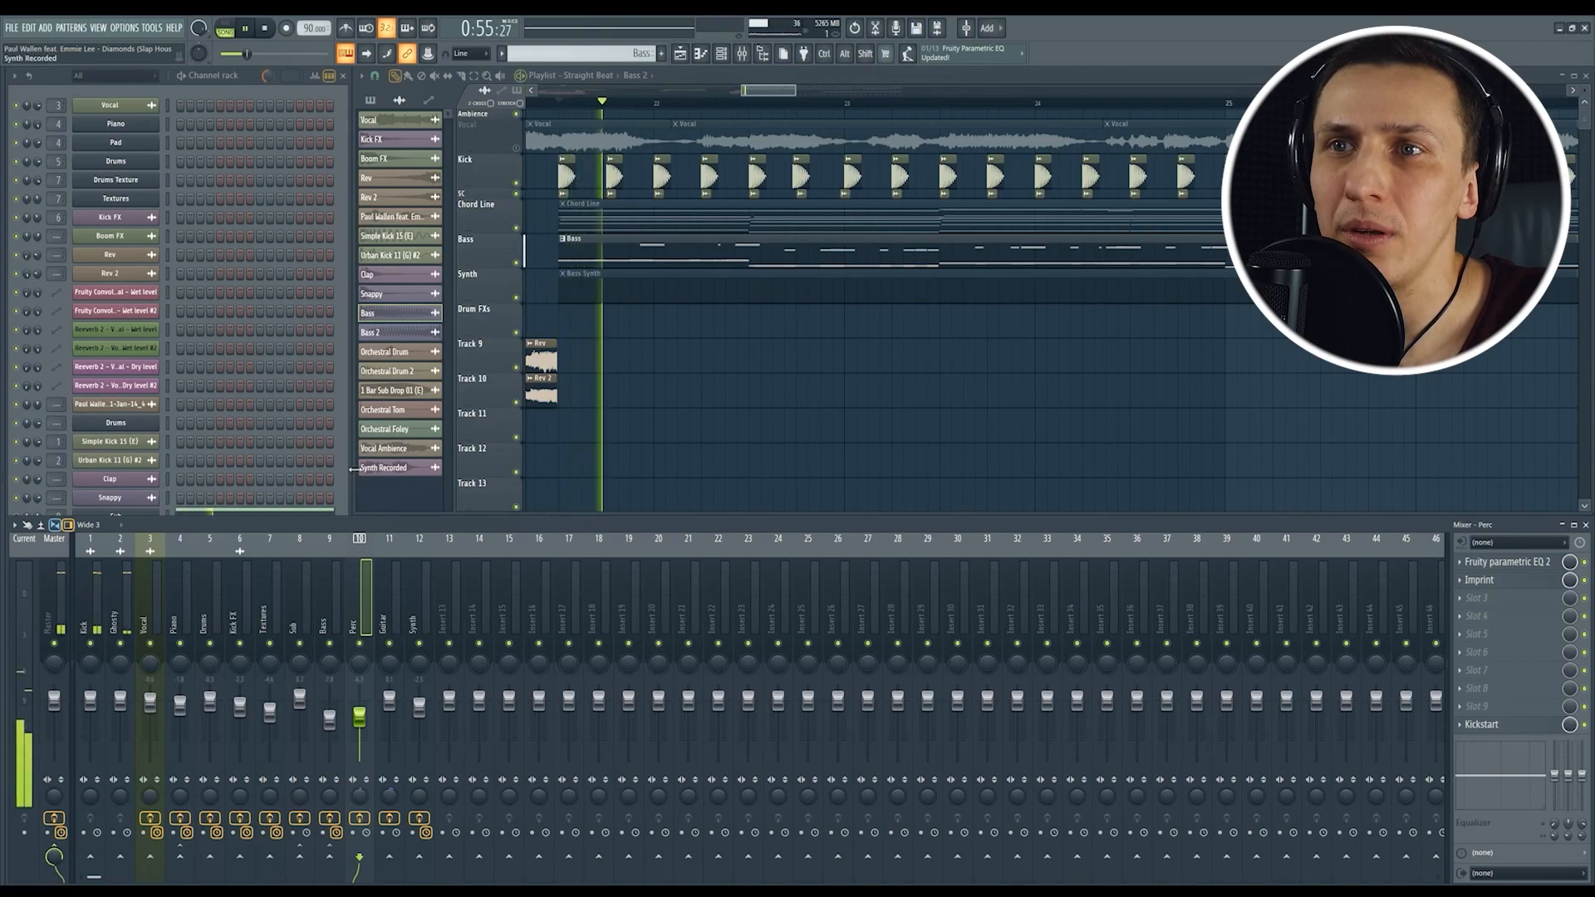
click(248, 97)
key(space)
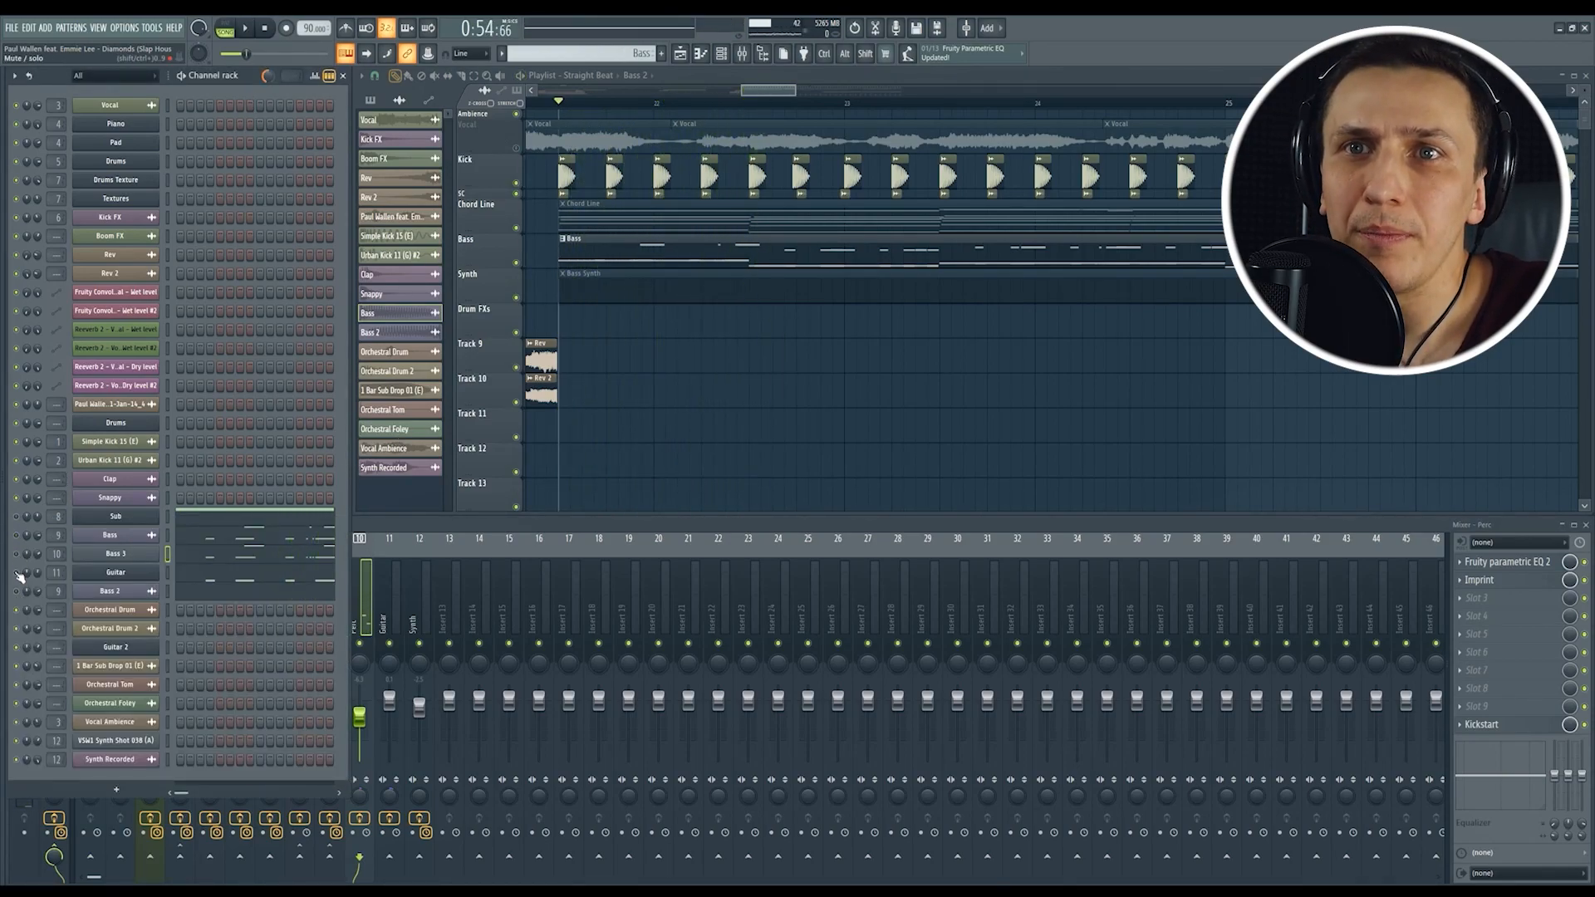
Step: Check the Guitar channel's Omnisphere patch while playing the drop, and close the instrument
click(121, 573)
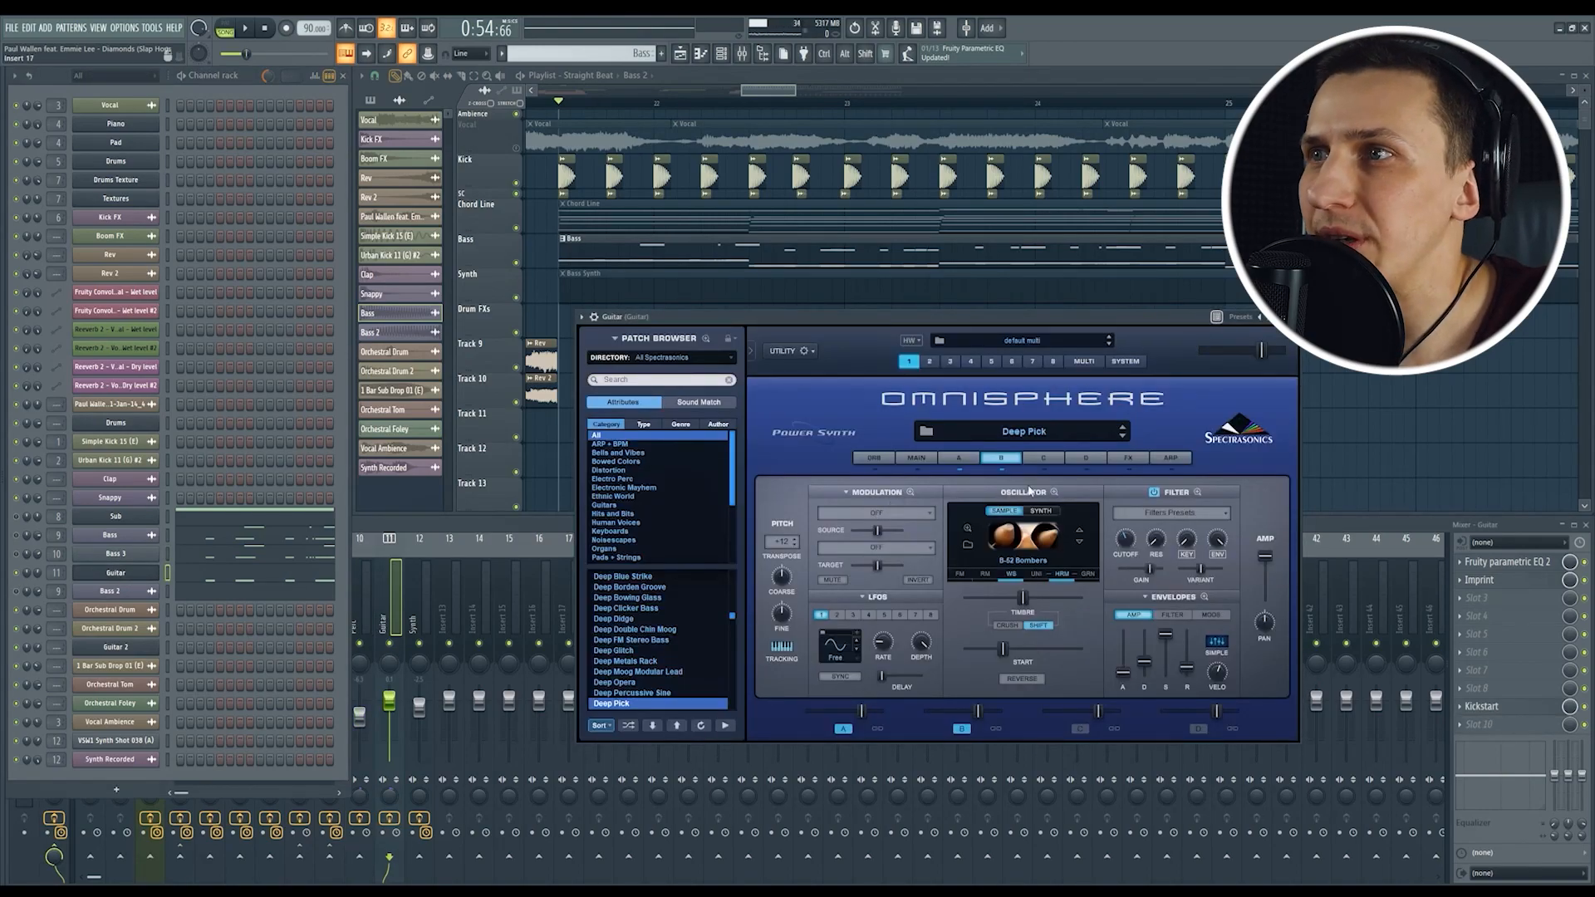
key(space)
key(space)
key(Escape)
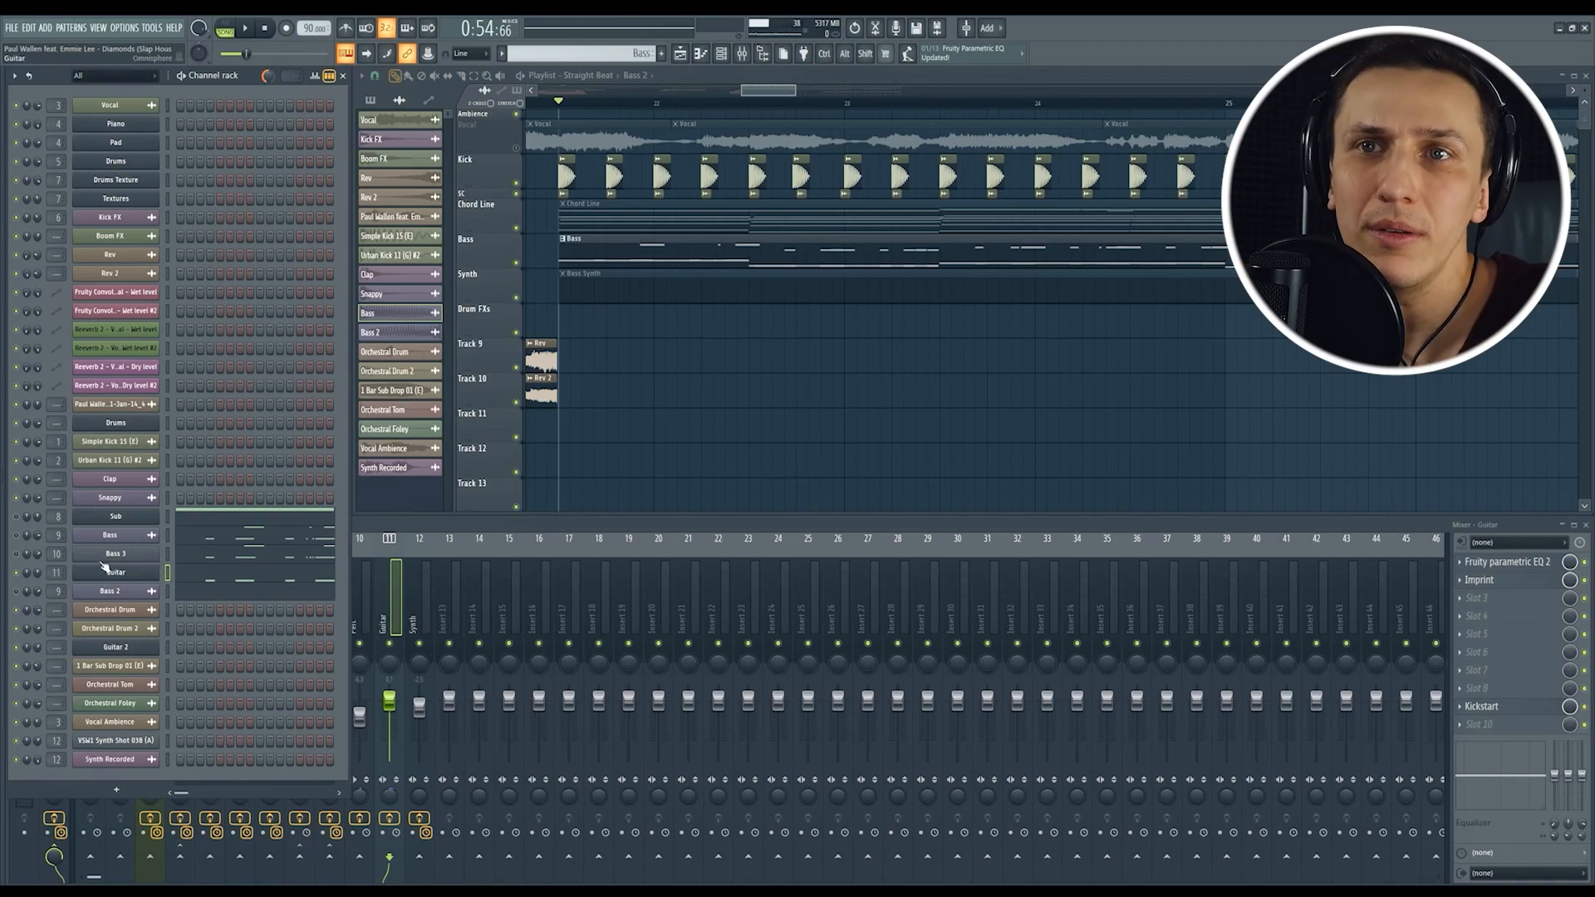
Step: Inspect the placement of the Bass 2 notes in the piano roll
key(F7)
scroll(463, 623, down, 2)
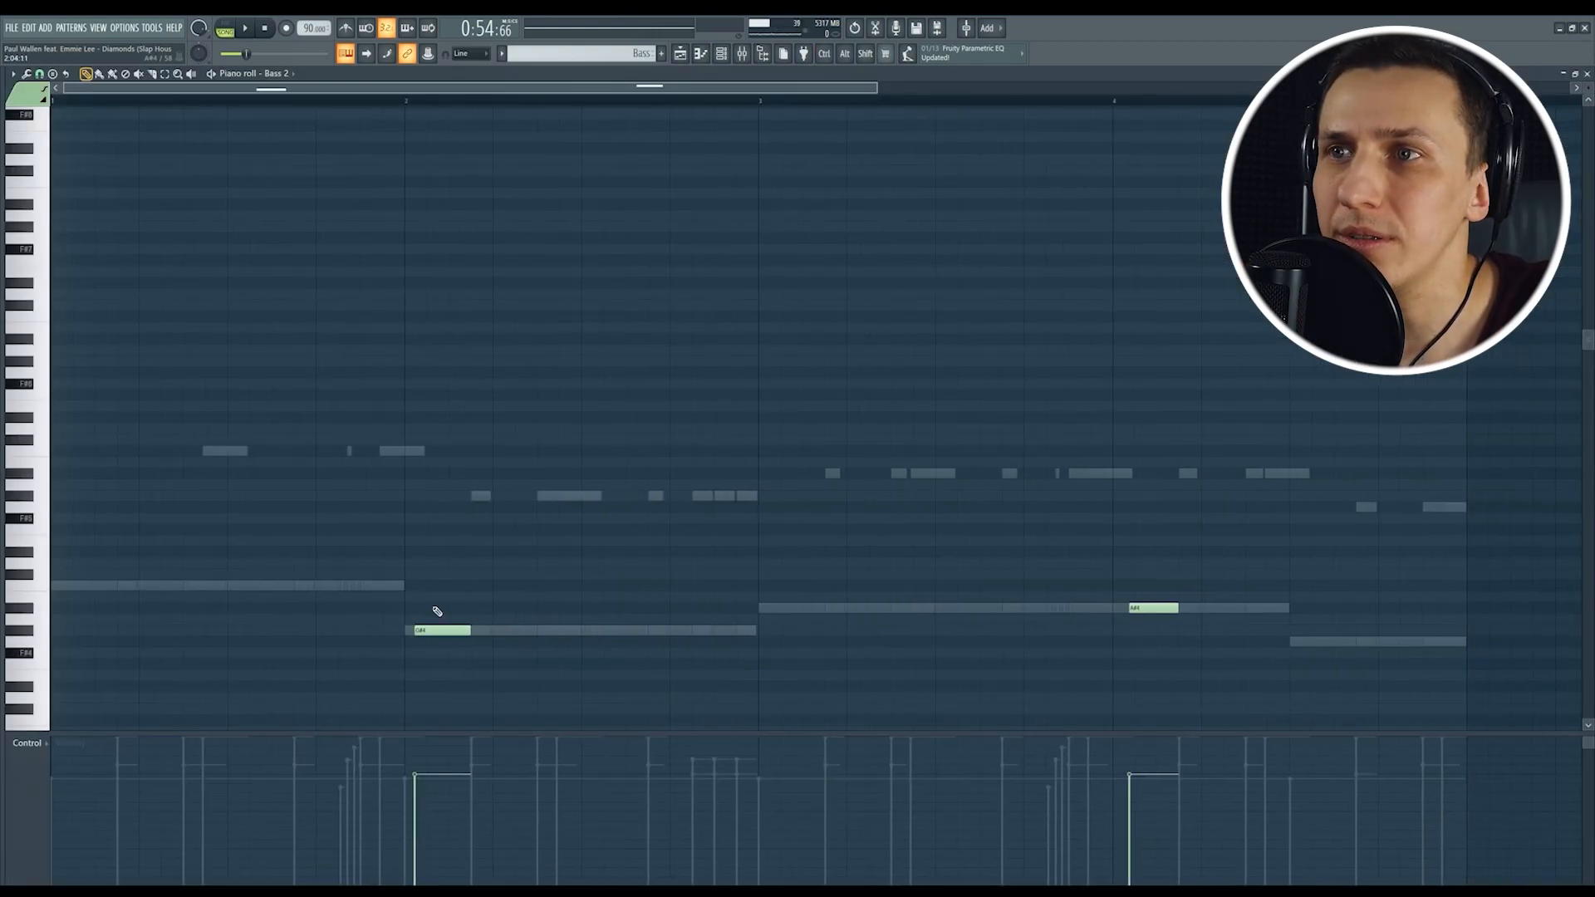
key(F7)
Step: Compare the Bass sample with the reversed Bass 2 sample, auditioning the reversed waveform
click(126, 536)
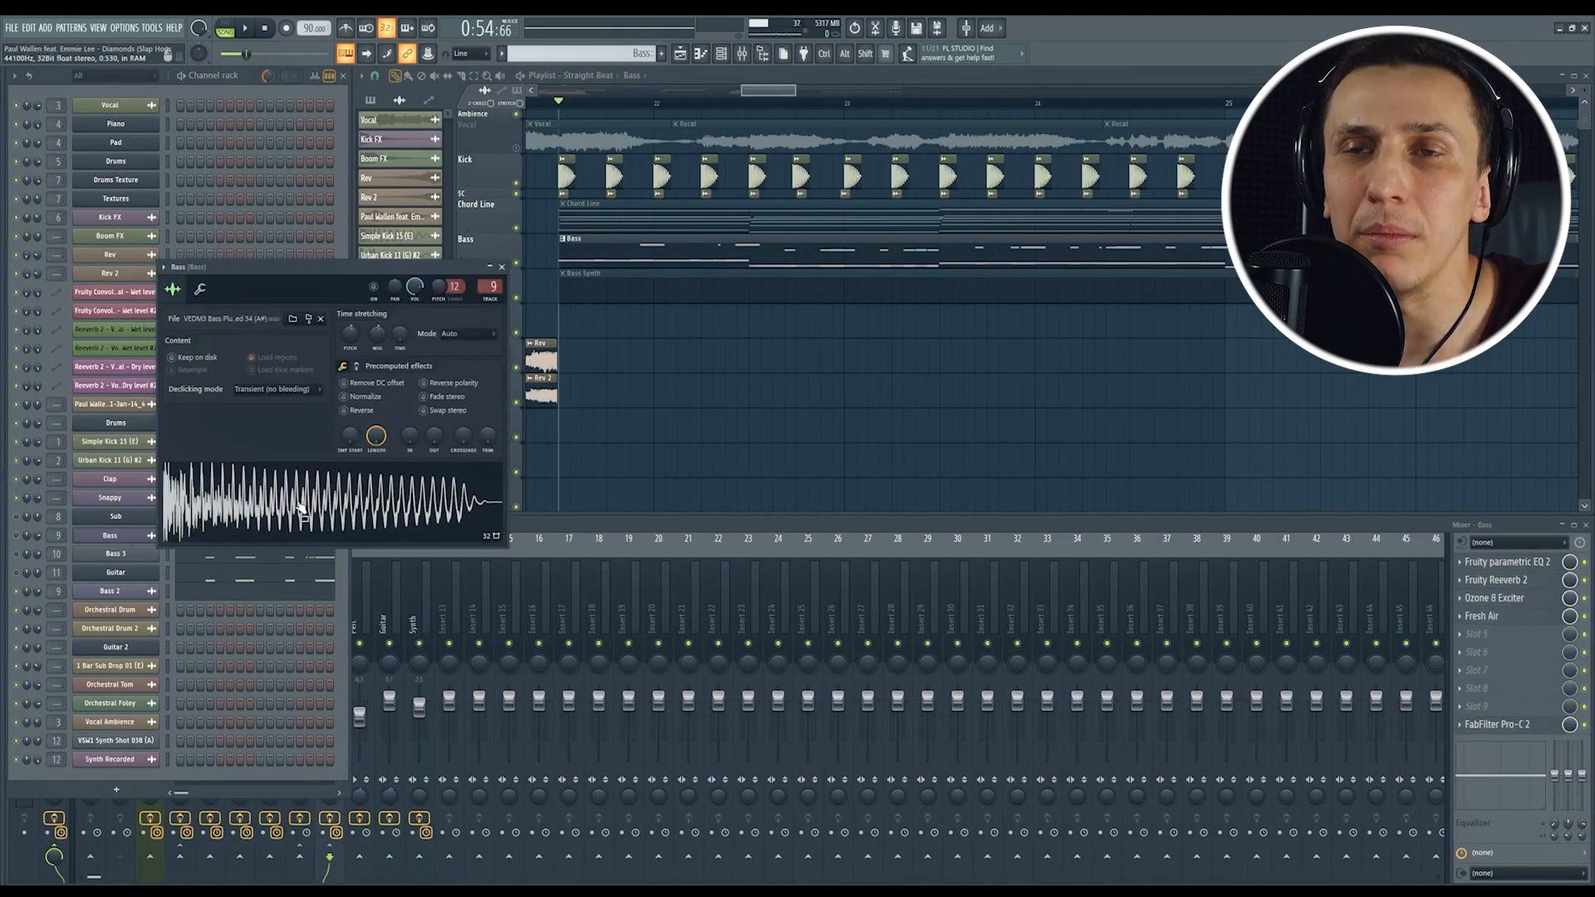
click(118, 592)
click(297, 500)
right_click(298, 500)
click(379, 445)
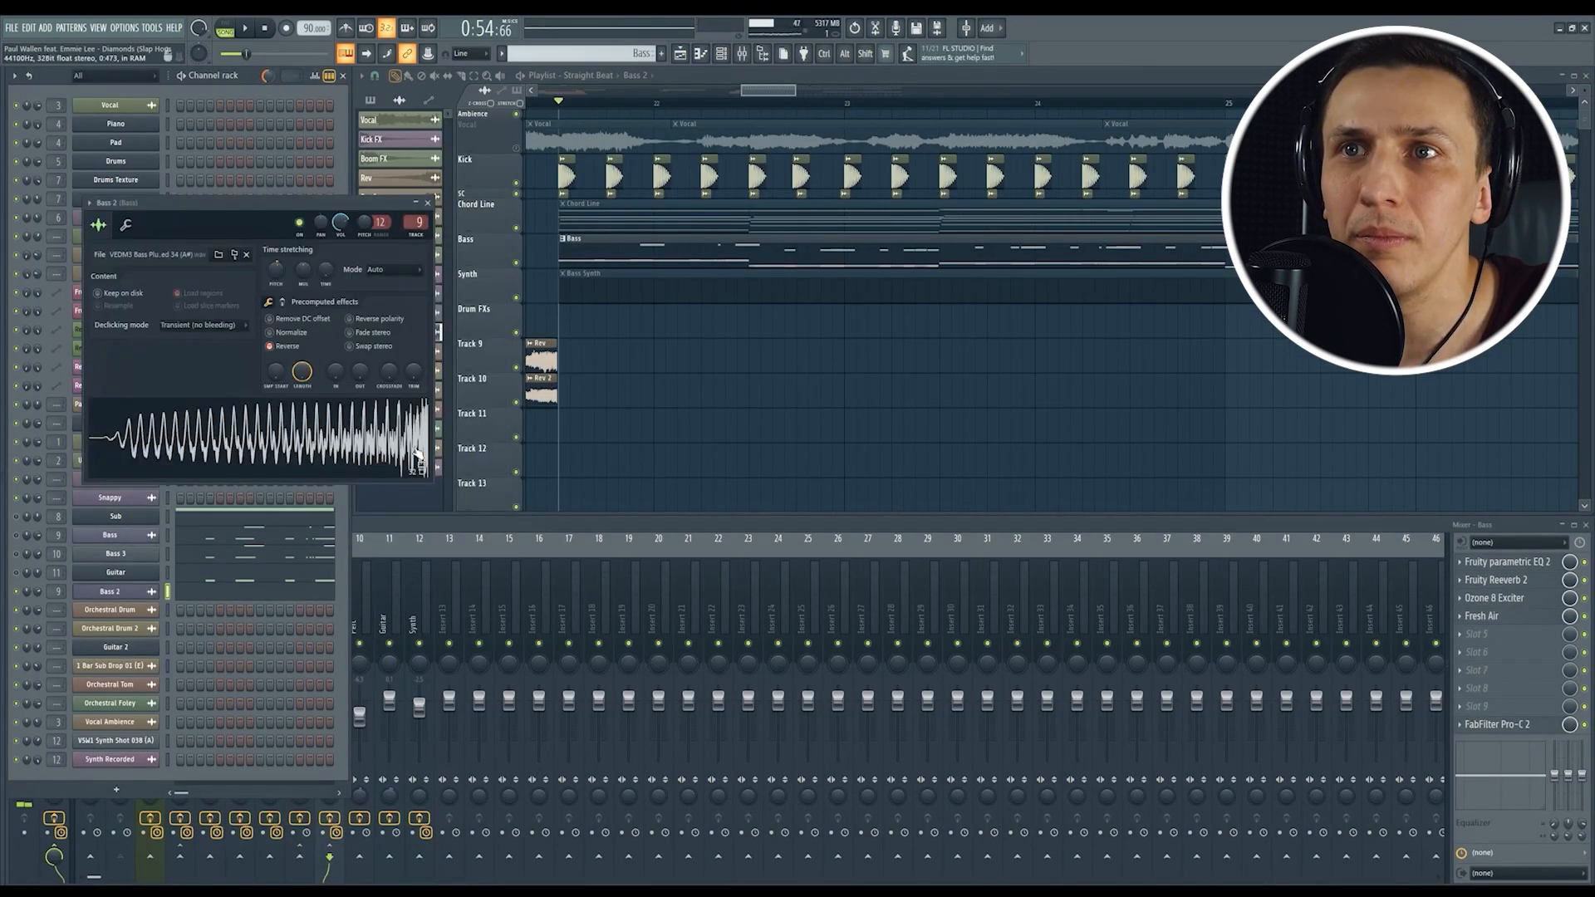
click(428, 204)
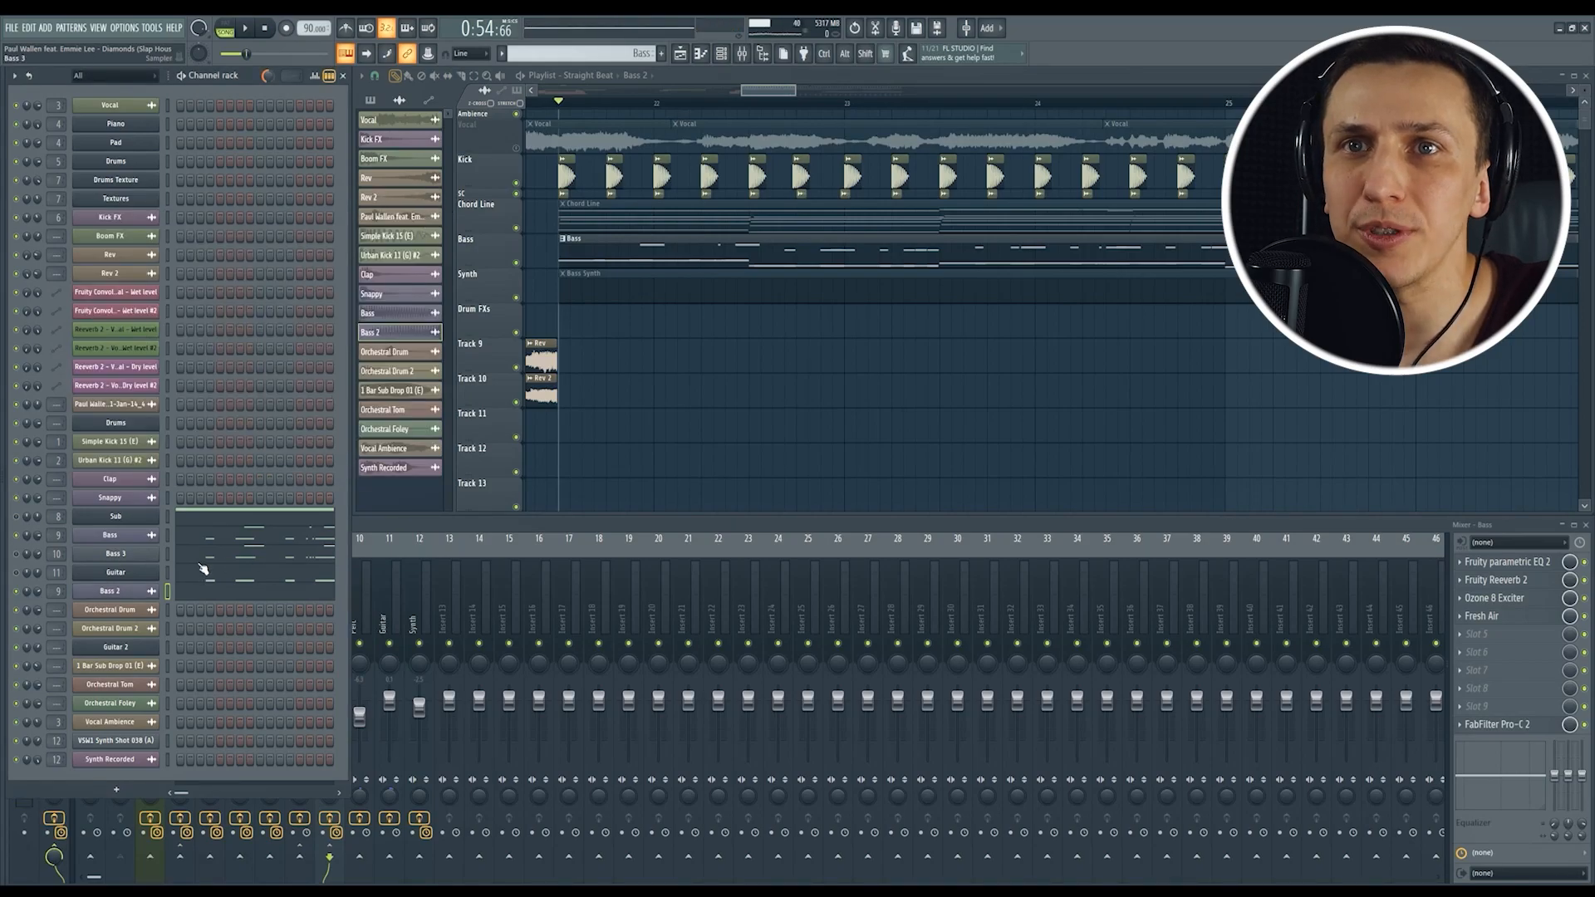
Step: Move the Bass 2 channel directly below Bass and play its reversed notes from the piano roll
shift+scroll(133, 582, up, 2)
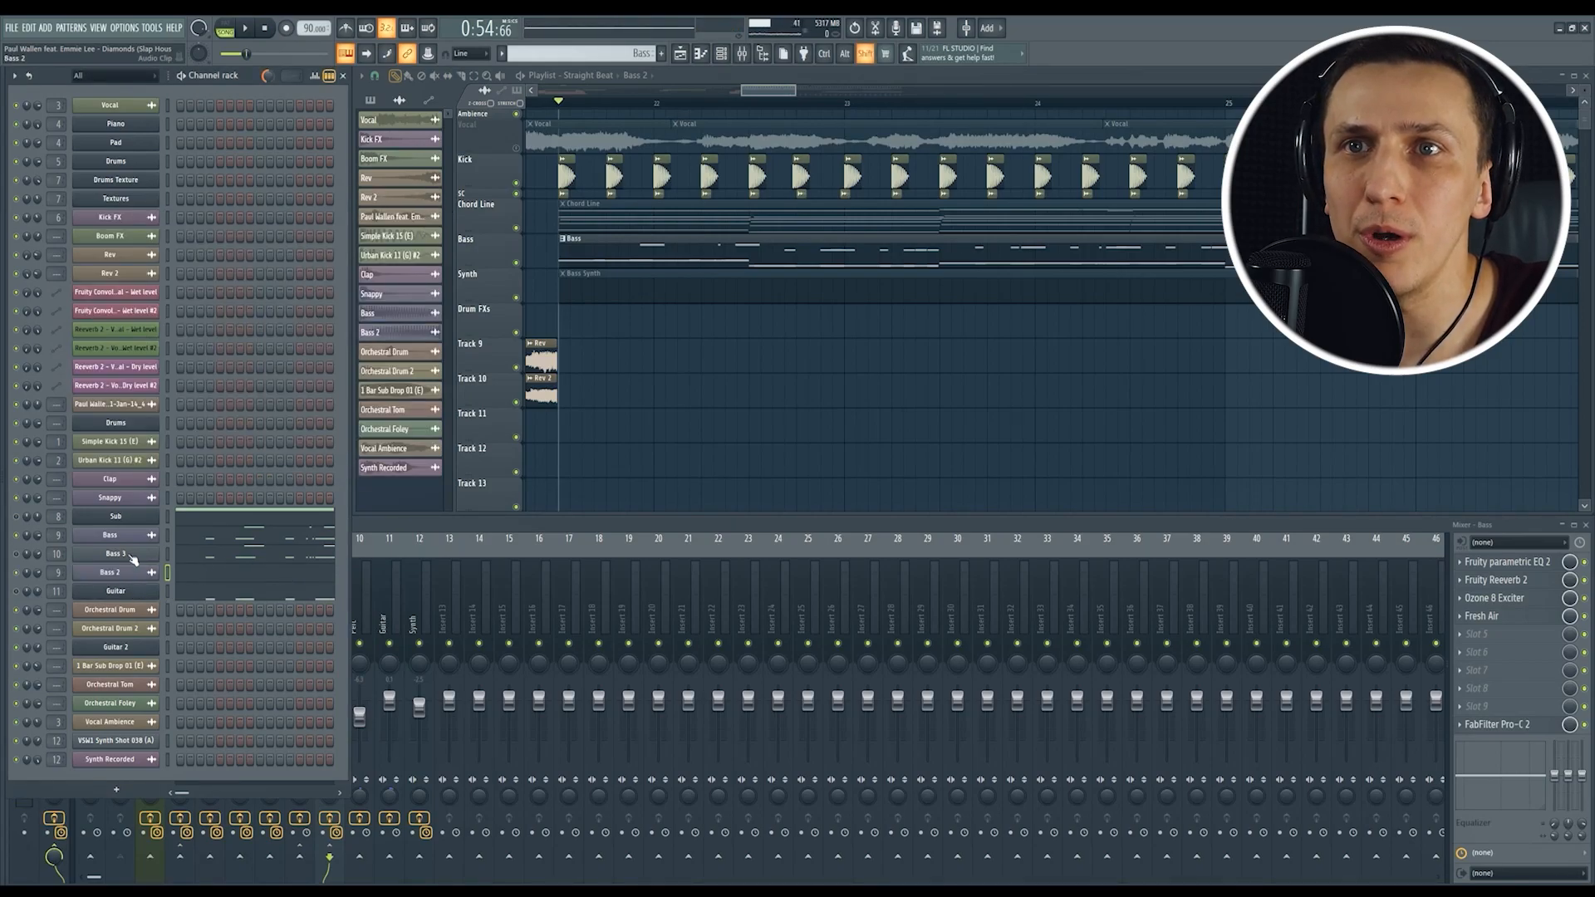
click(229, 562)
key(space)
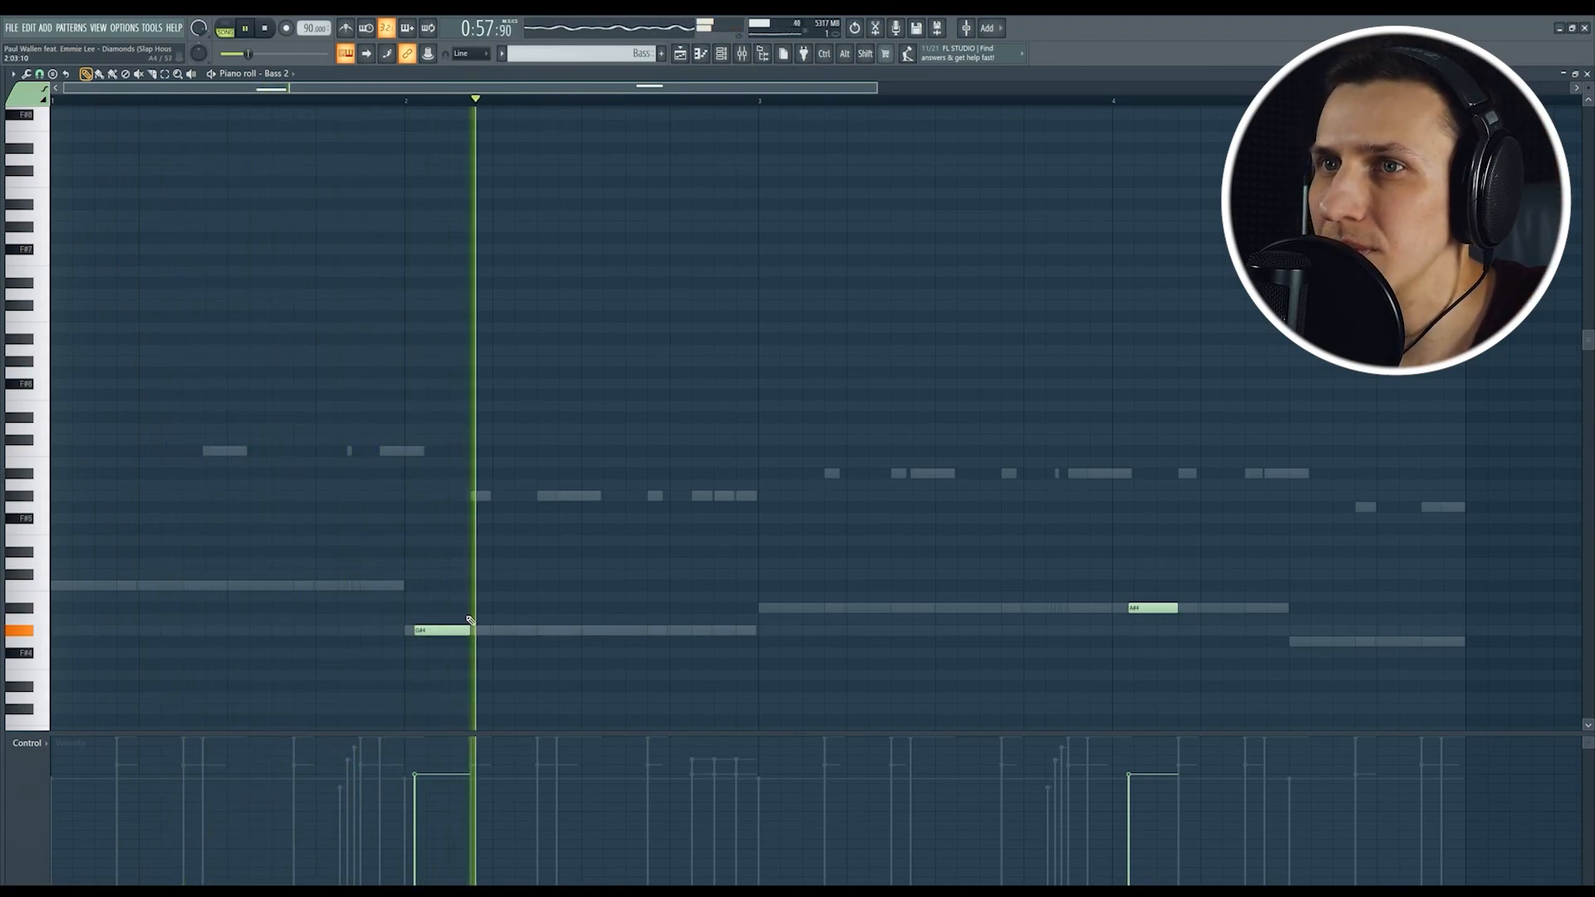
key(space)
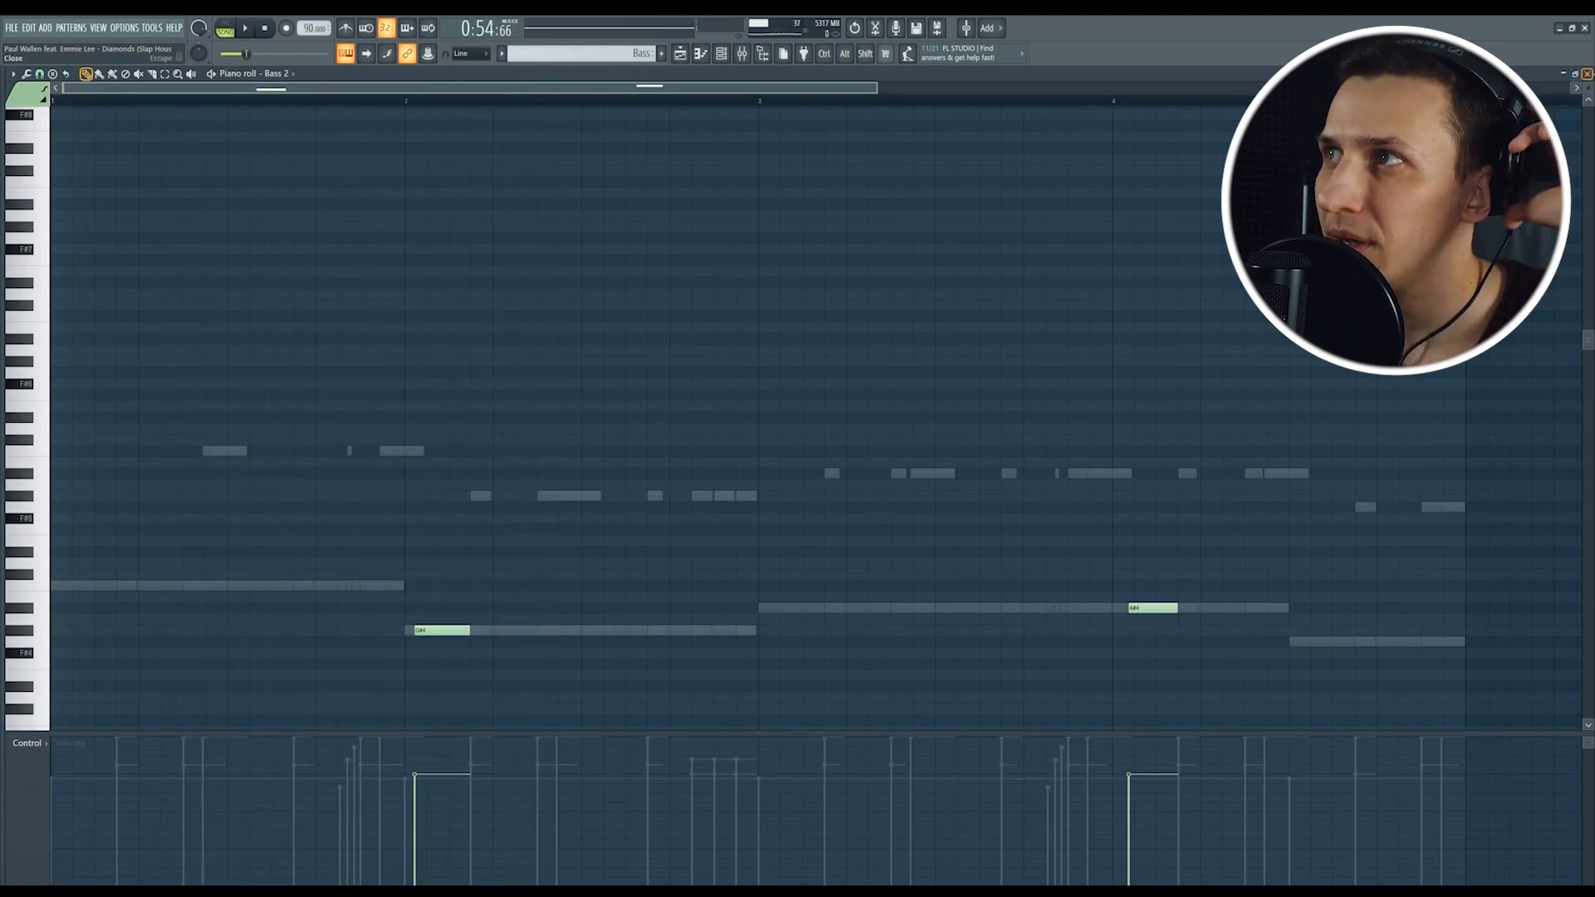
click(1587, 73)
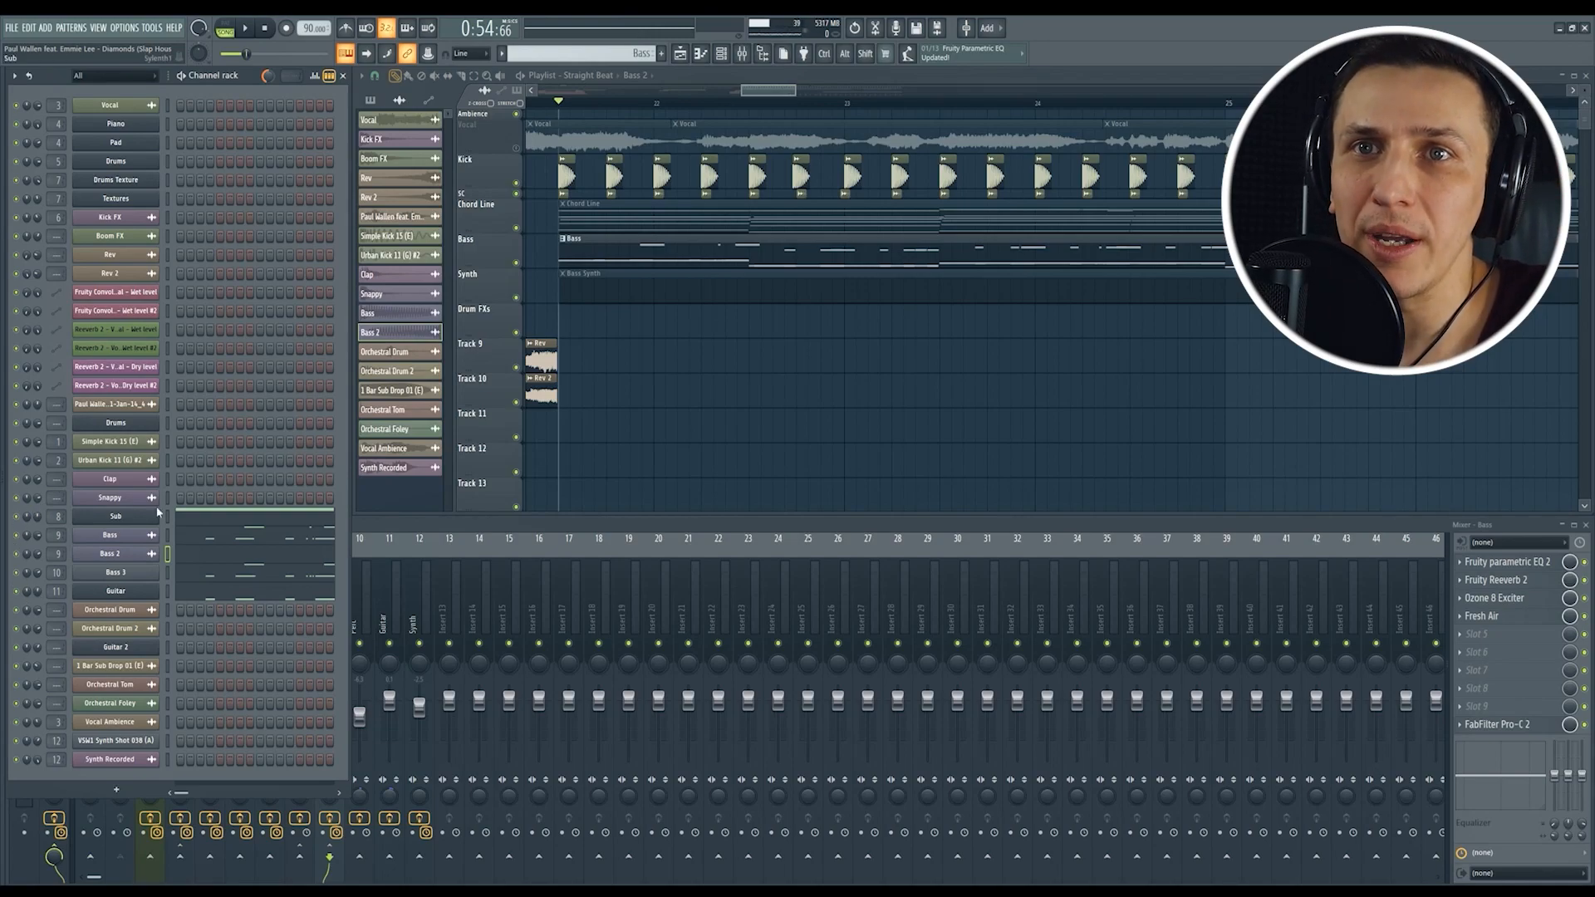
Step: Examine the Bass channel's low and octave-up note pattern and velocities in the piano roll
key(F7)
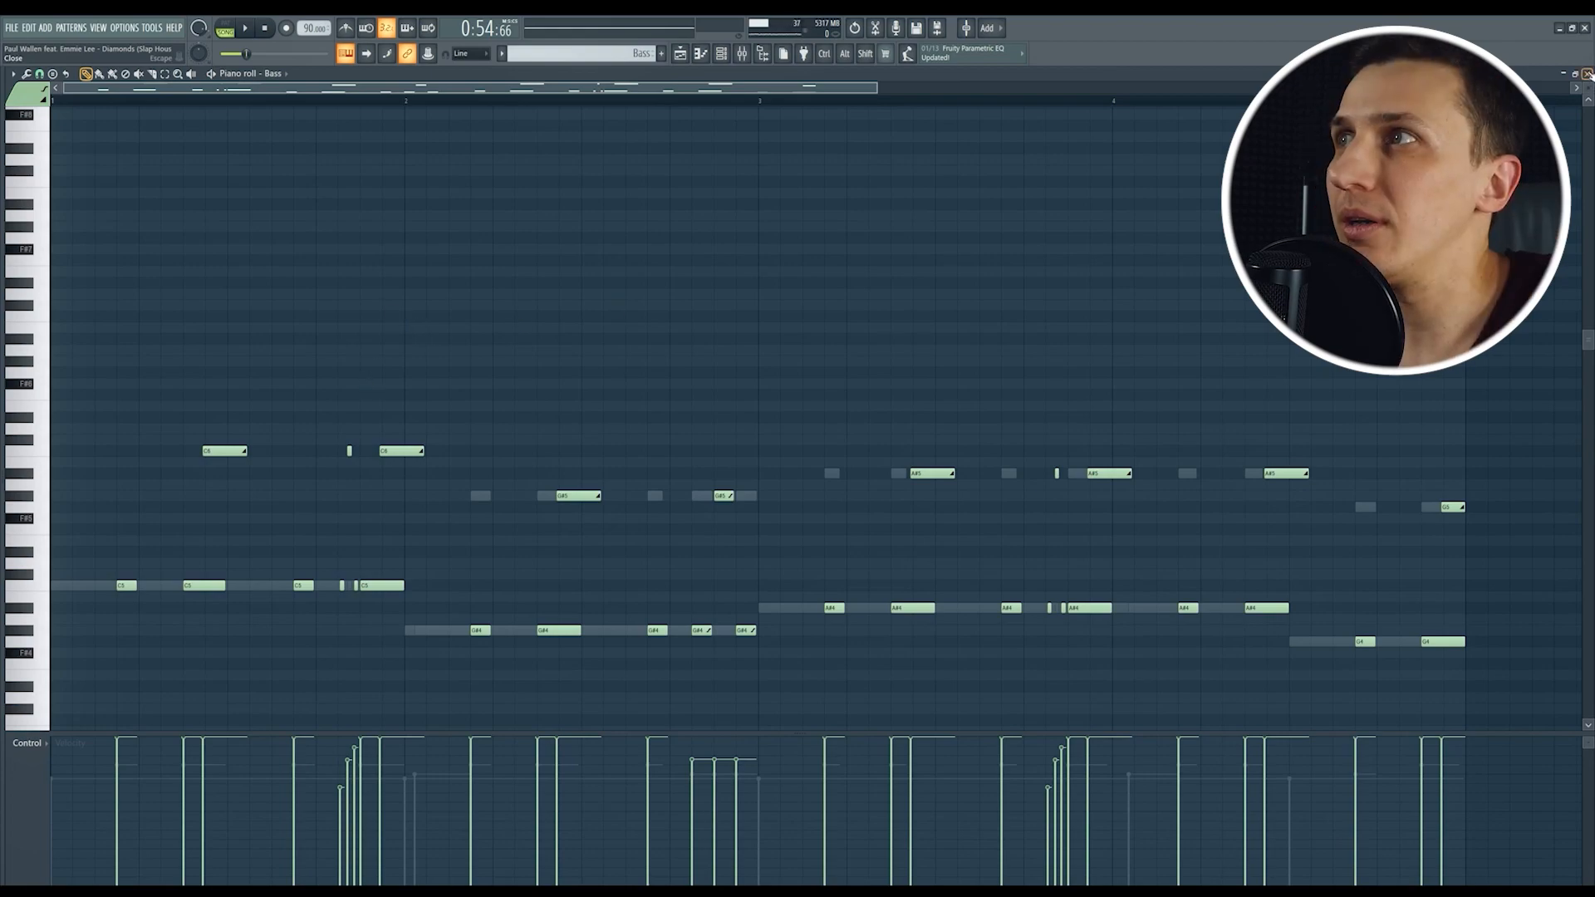
click(1586, 73)
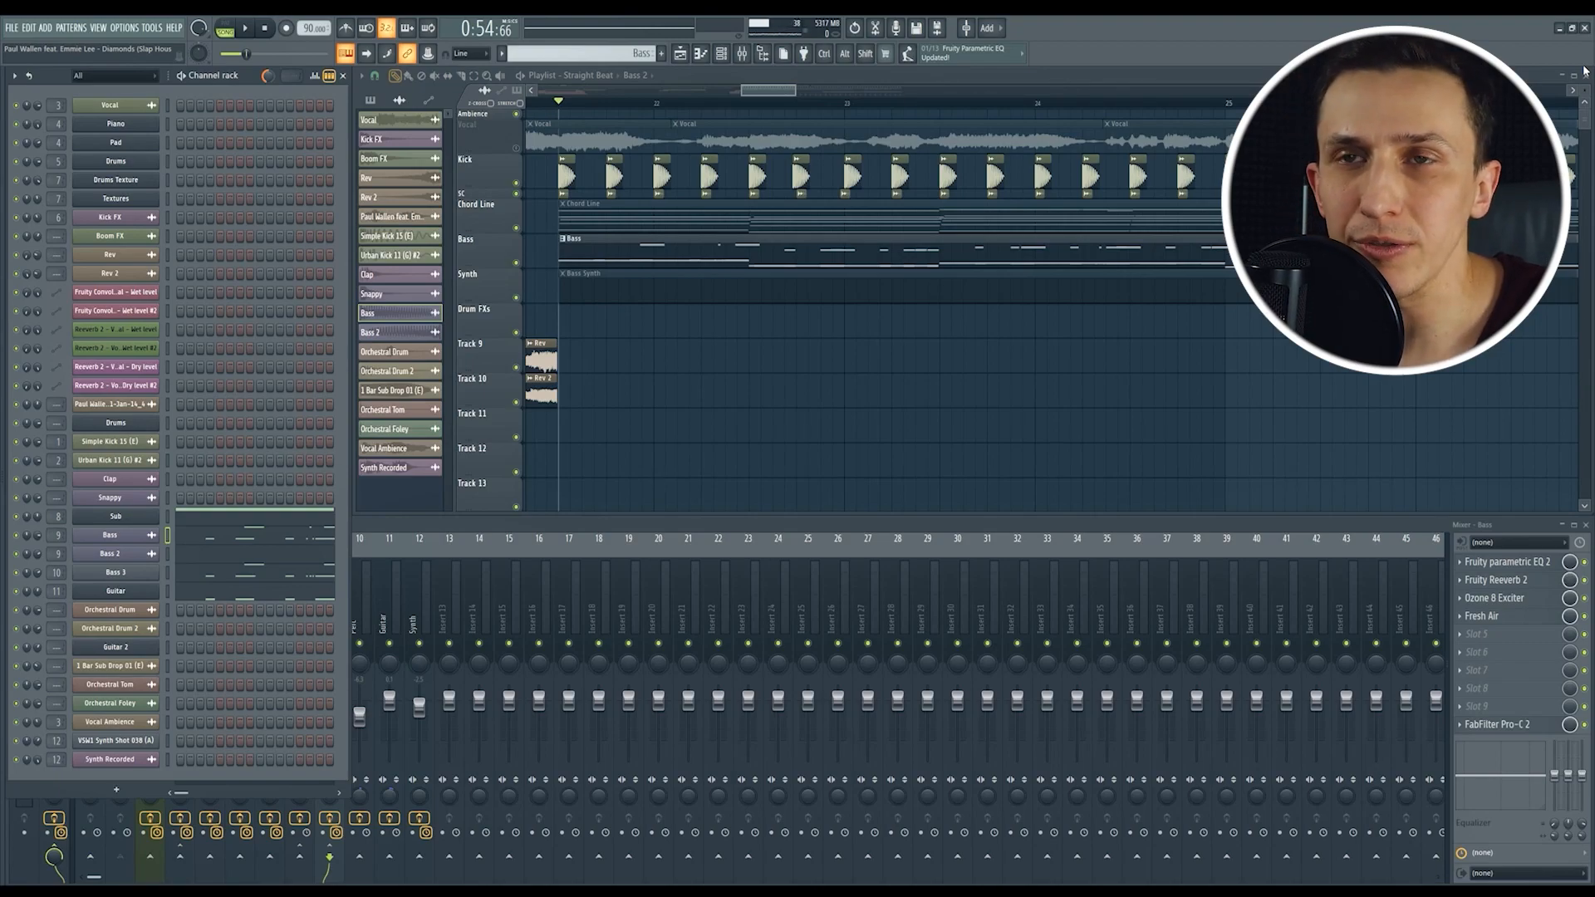
click(260, 542)
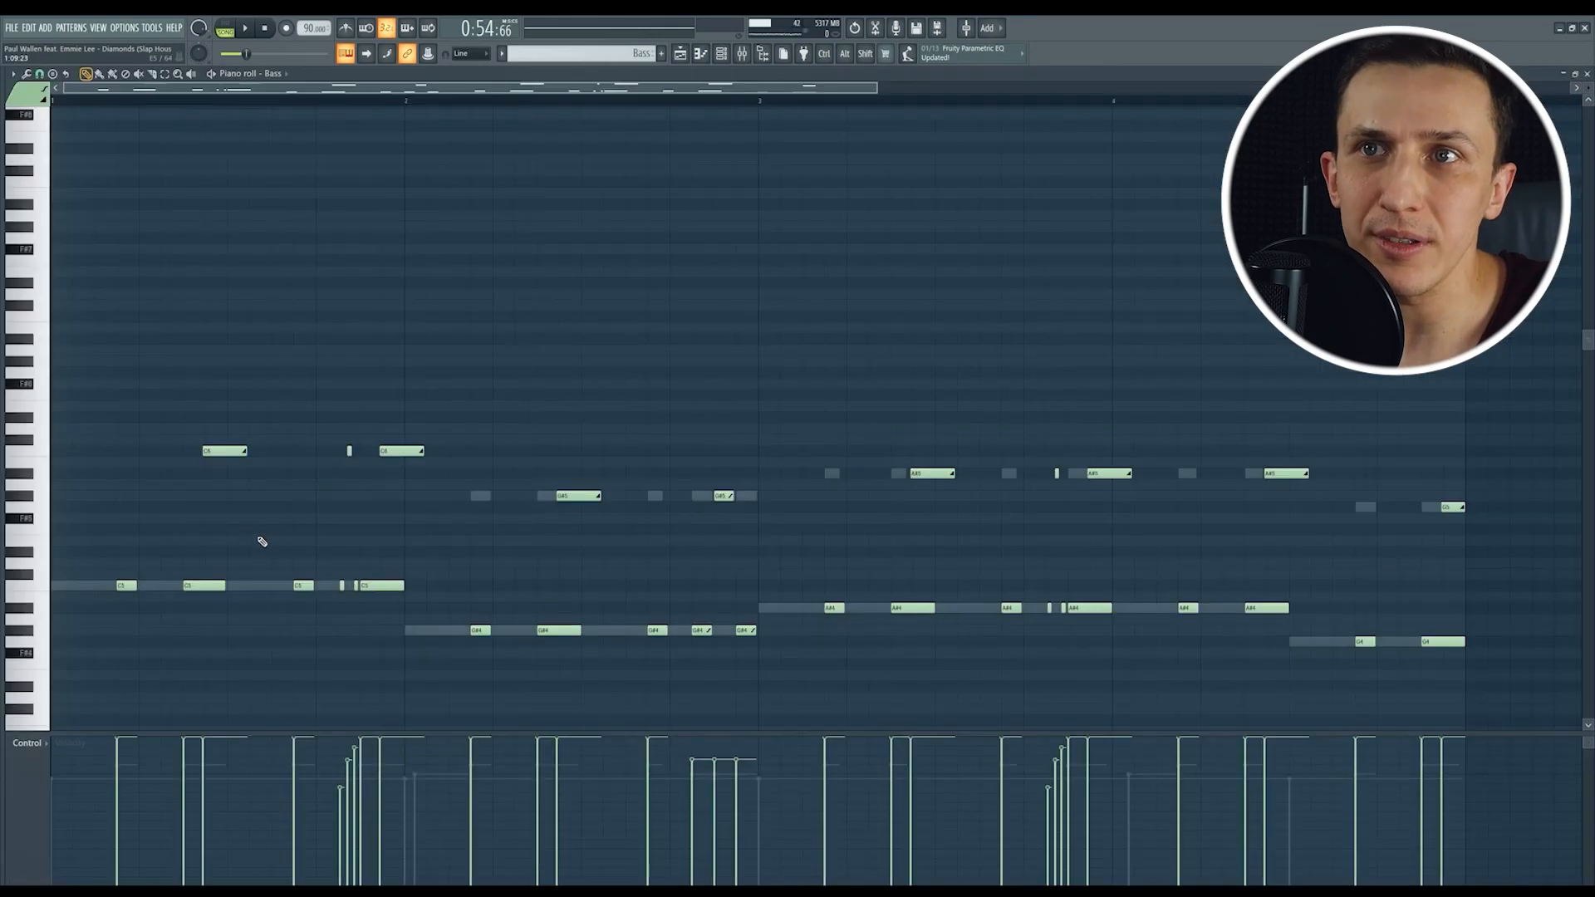
scroll(688, 345, down, 2)
click(1587, 74)
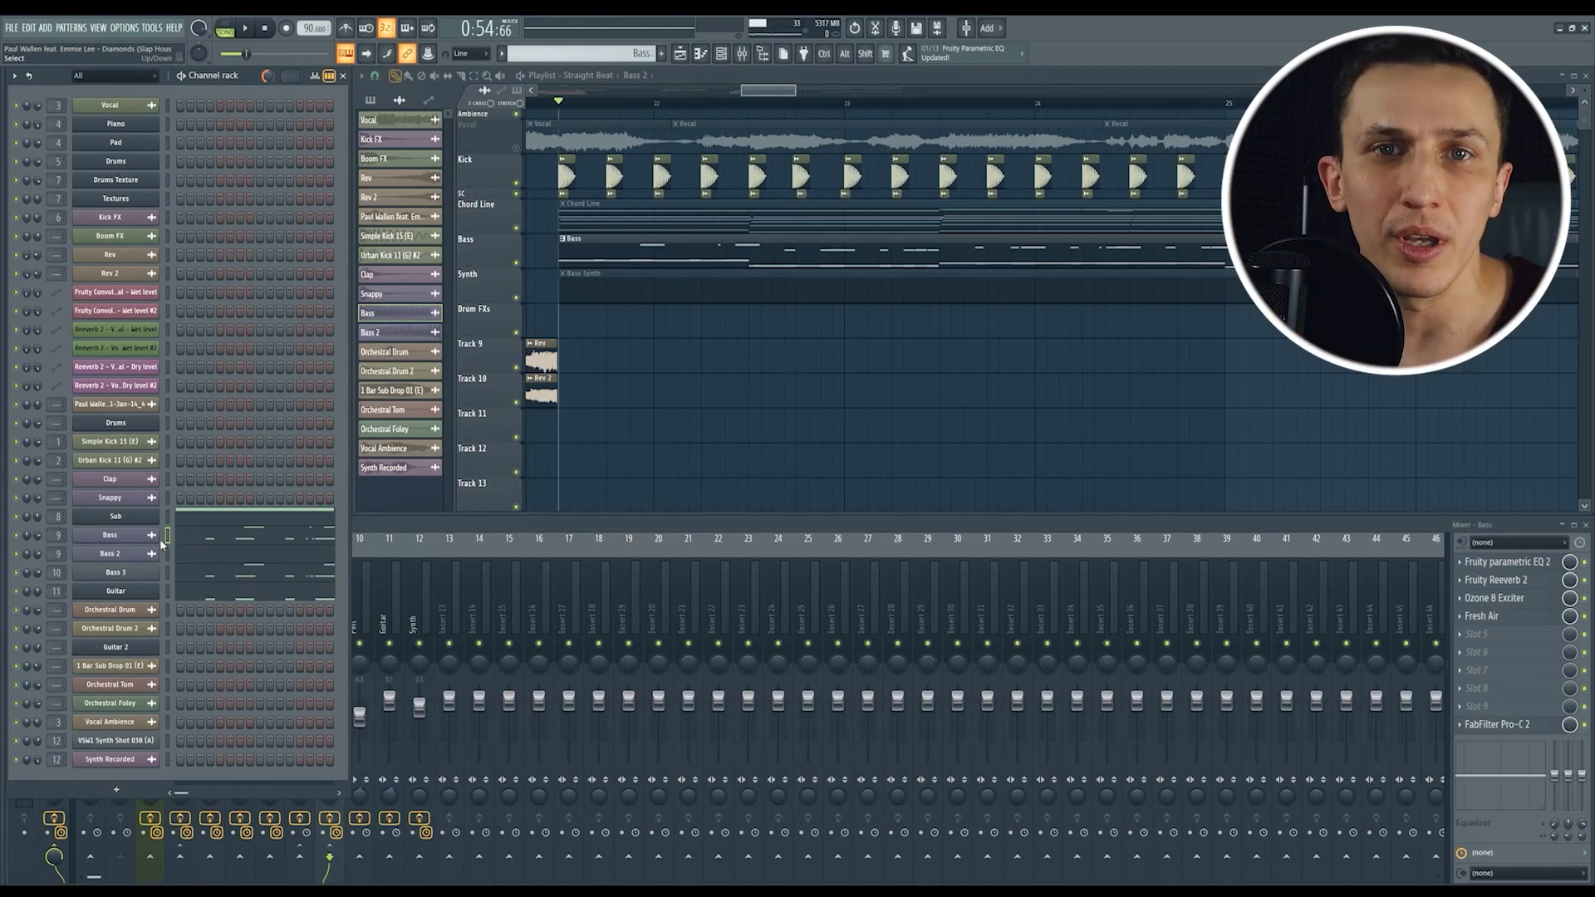
Step: Open the Bass notes in the piano roll and examine the octave-up notes against the low notes in the first bar
click(212, 540)
drag(67, 616, 352, 324)
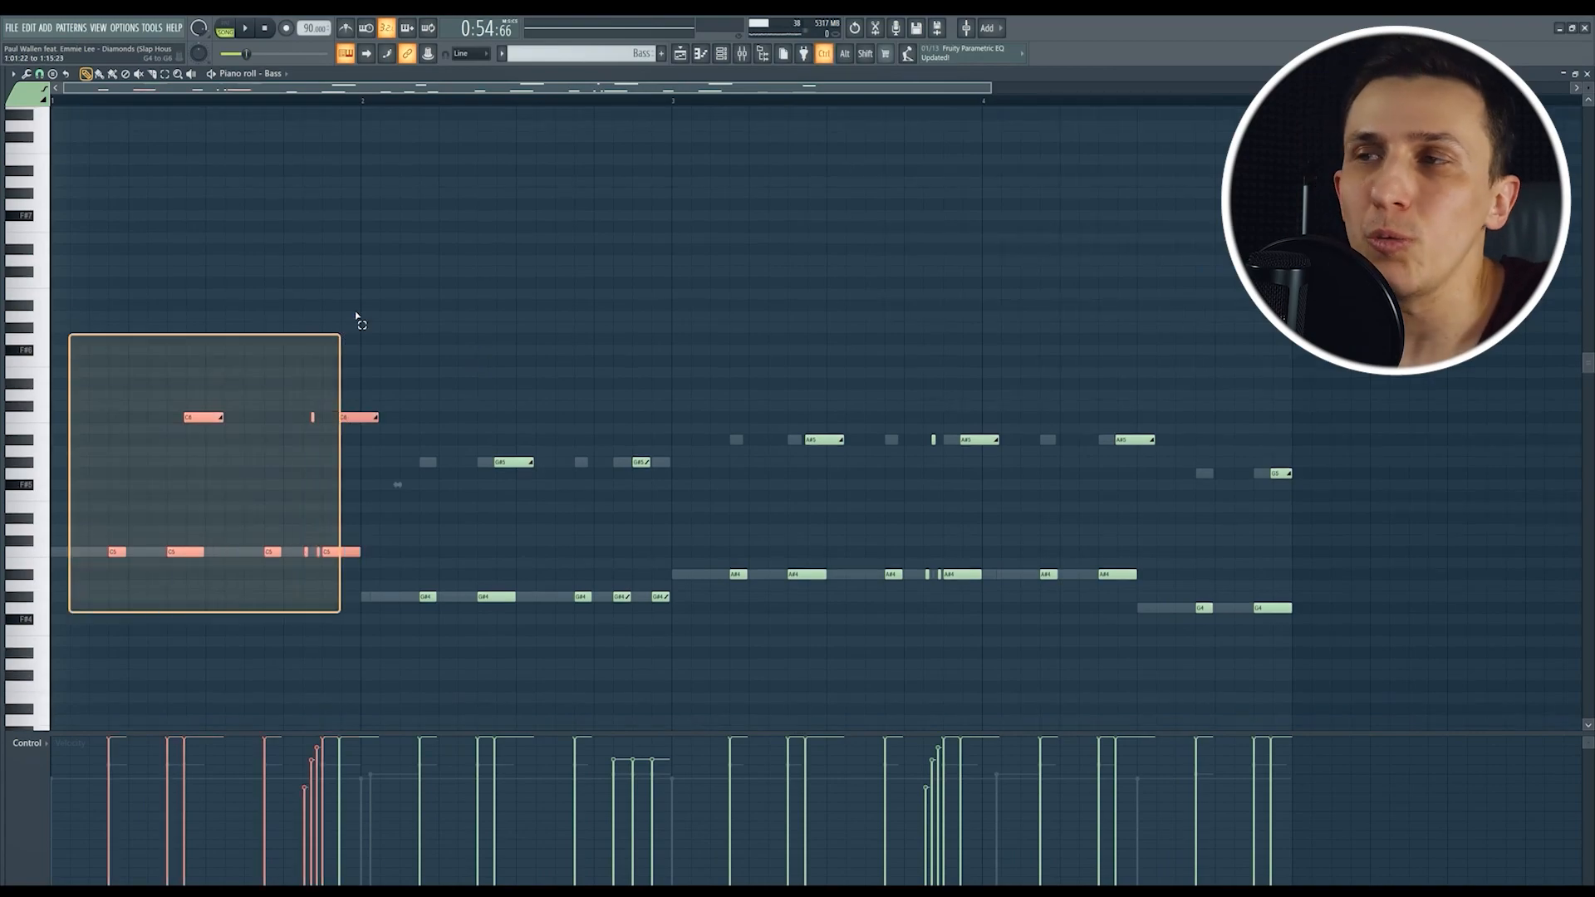
drag(158, 478, 460, 331)
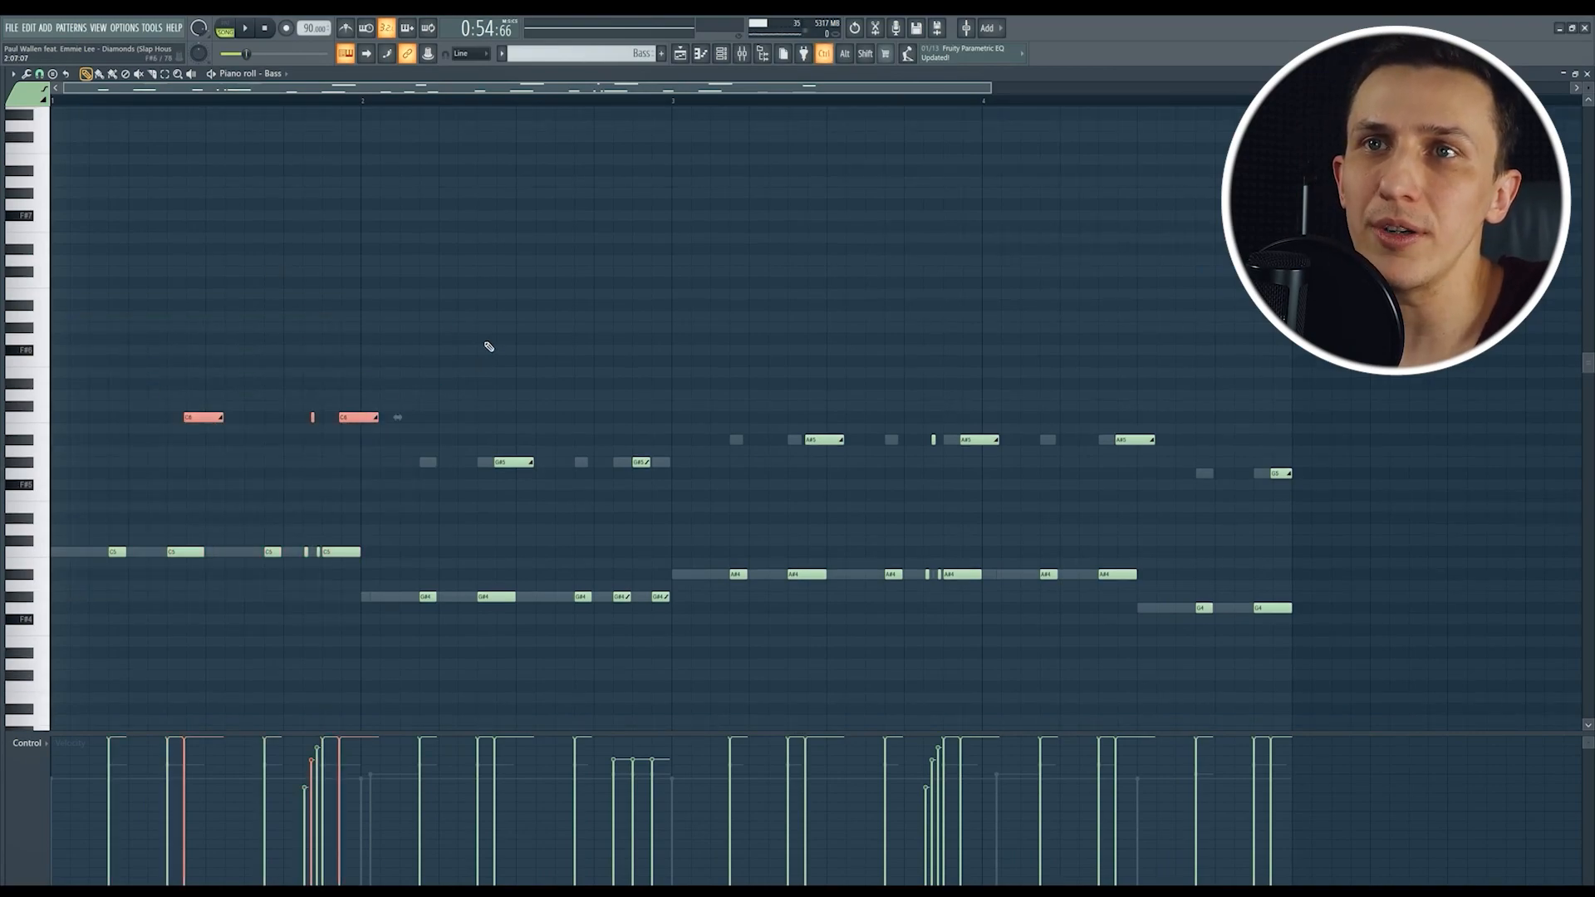
key(ctrl+Down)
key(ctrl+Up)
key(ctrl+d)
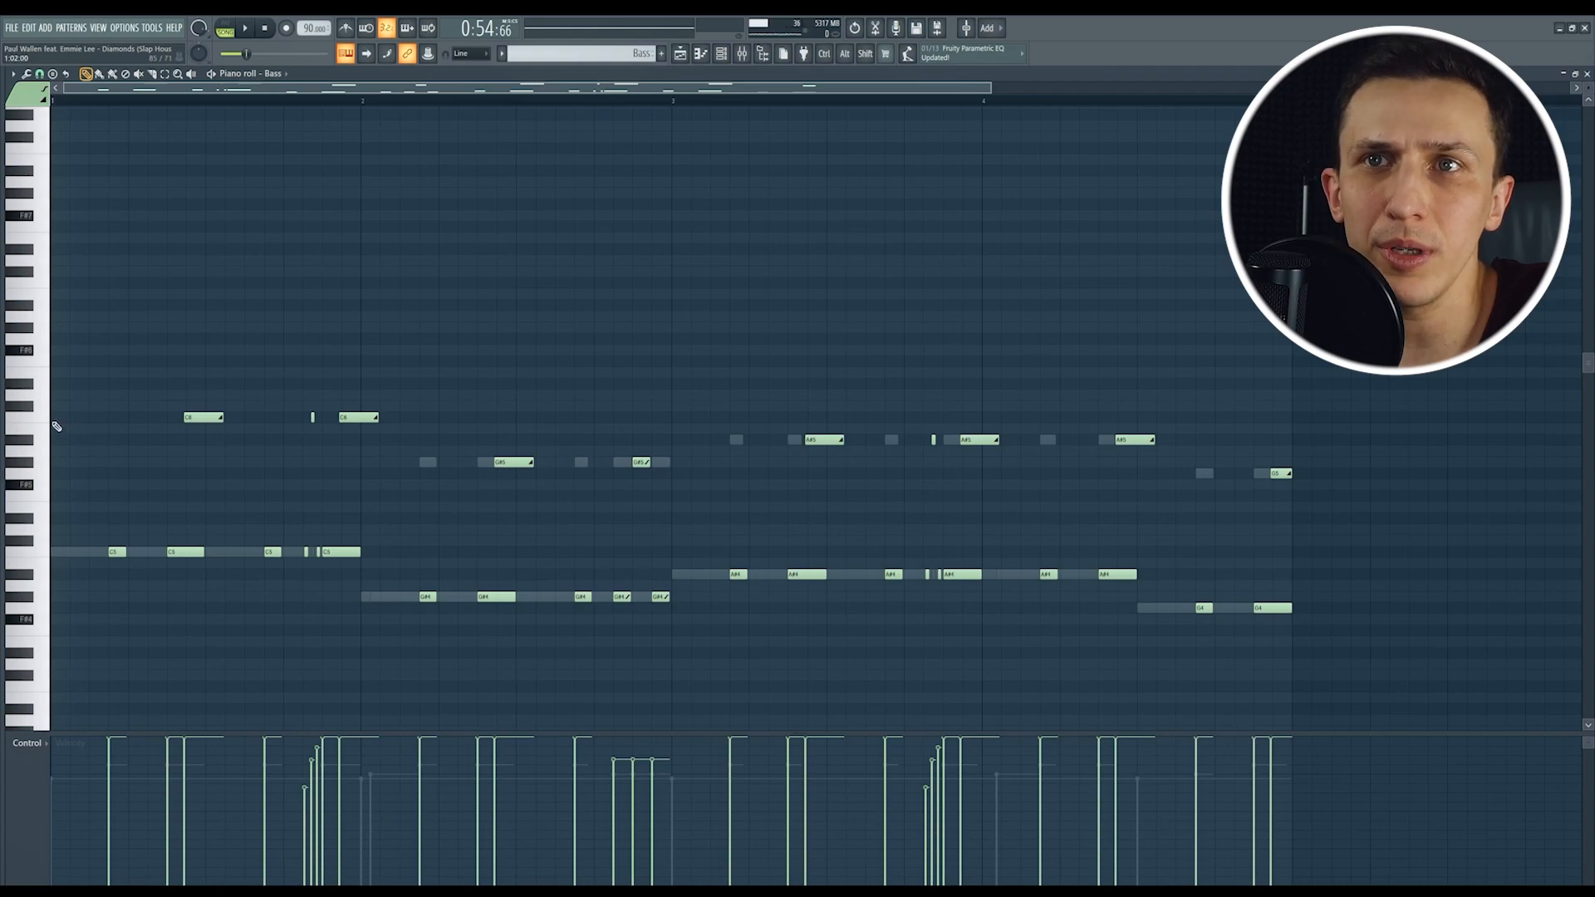
scroll(234, 481, up, 3)
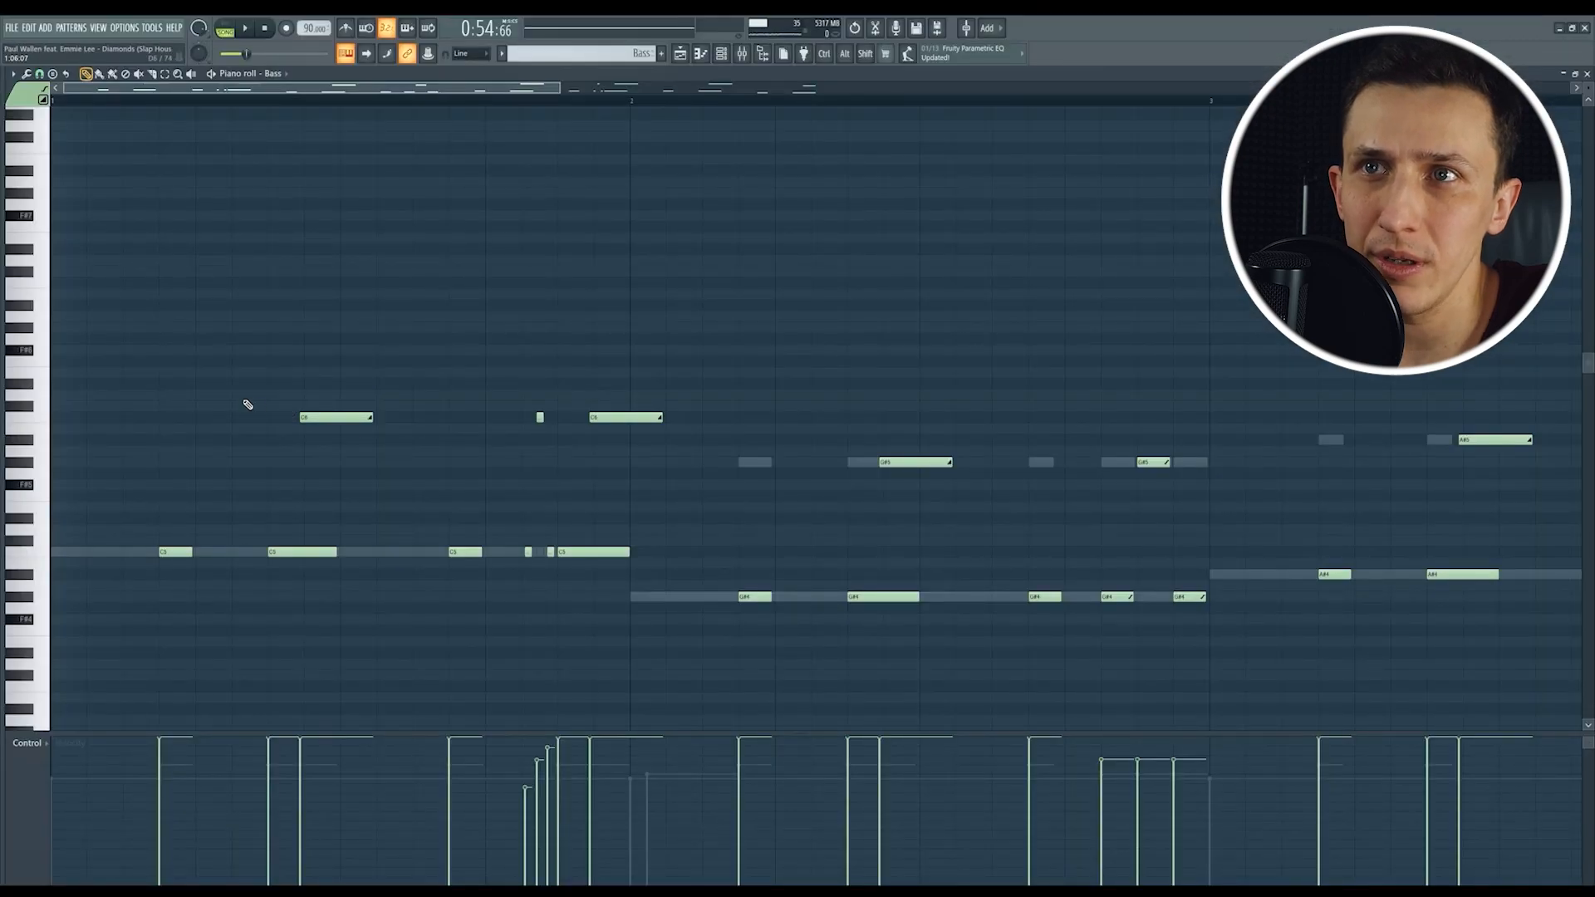
Step: Try placing an extra C#6 slide note just above the first C6 slide note of the Bass pattern
click(282, 406)
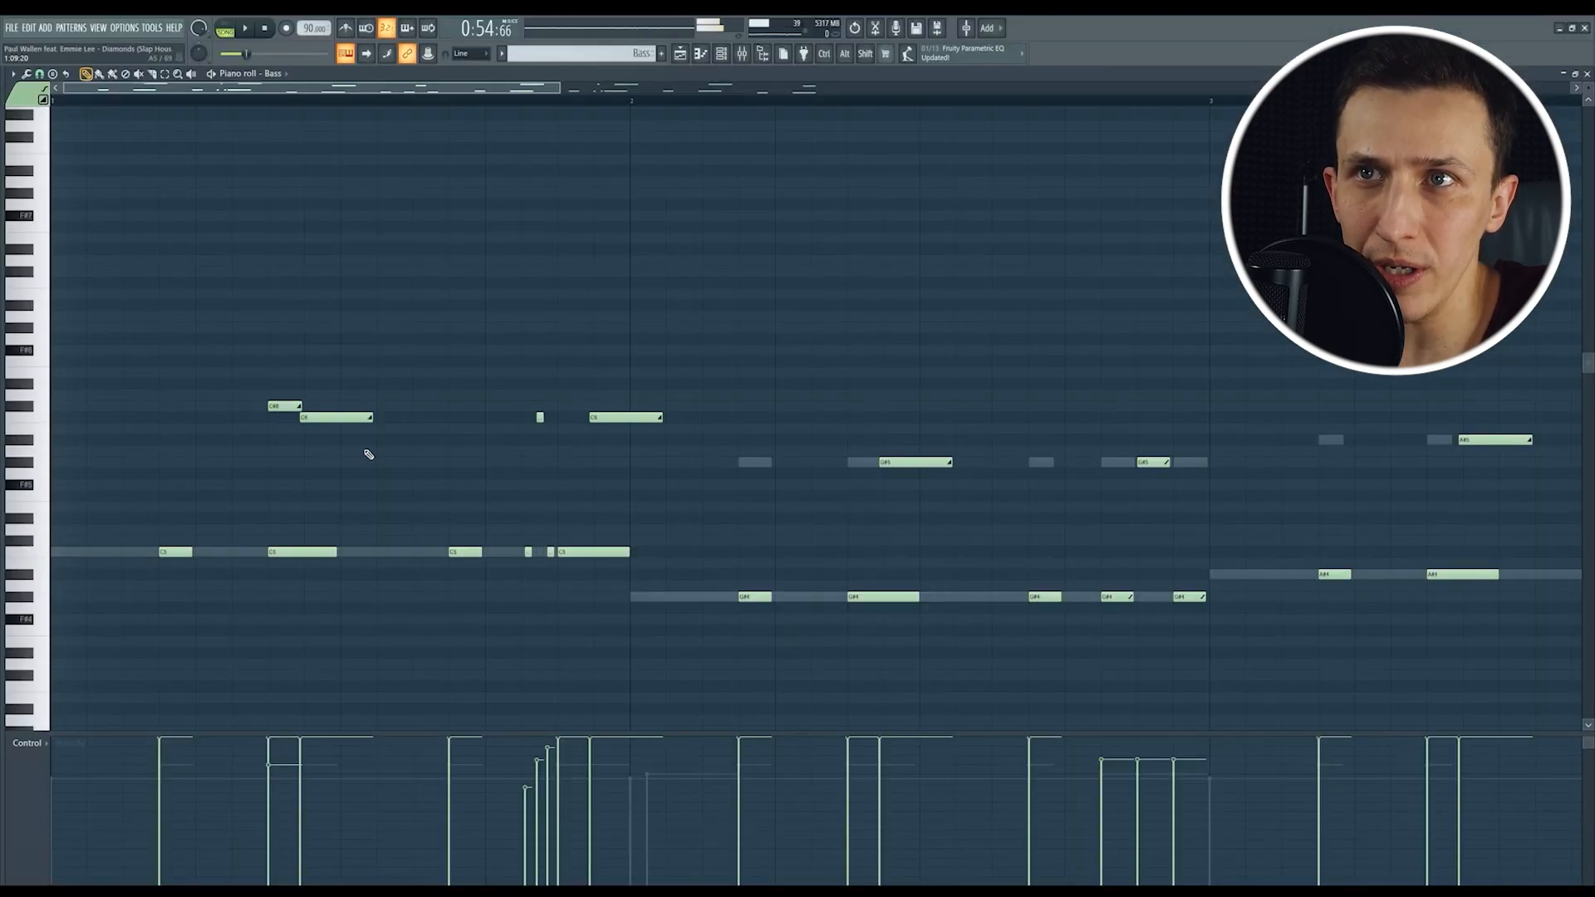
alt+click(291, 407)
click(303, 405)
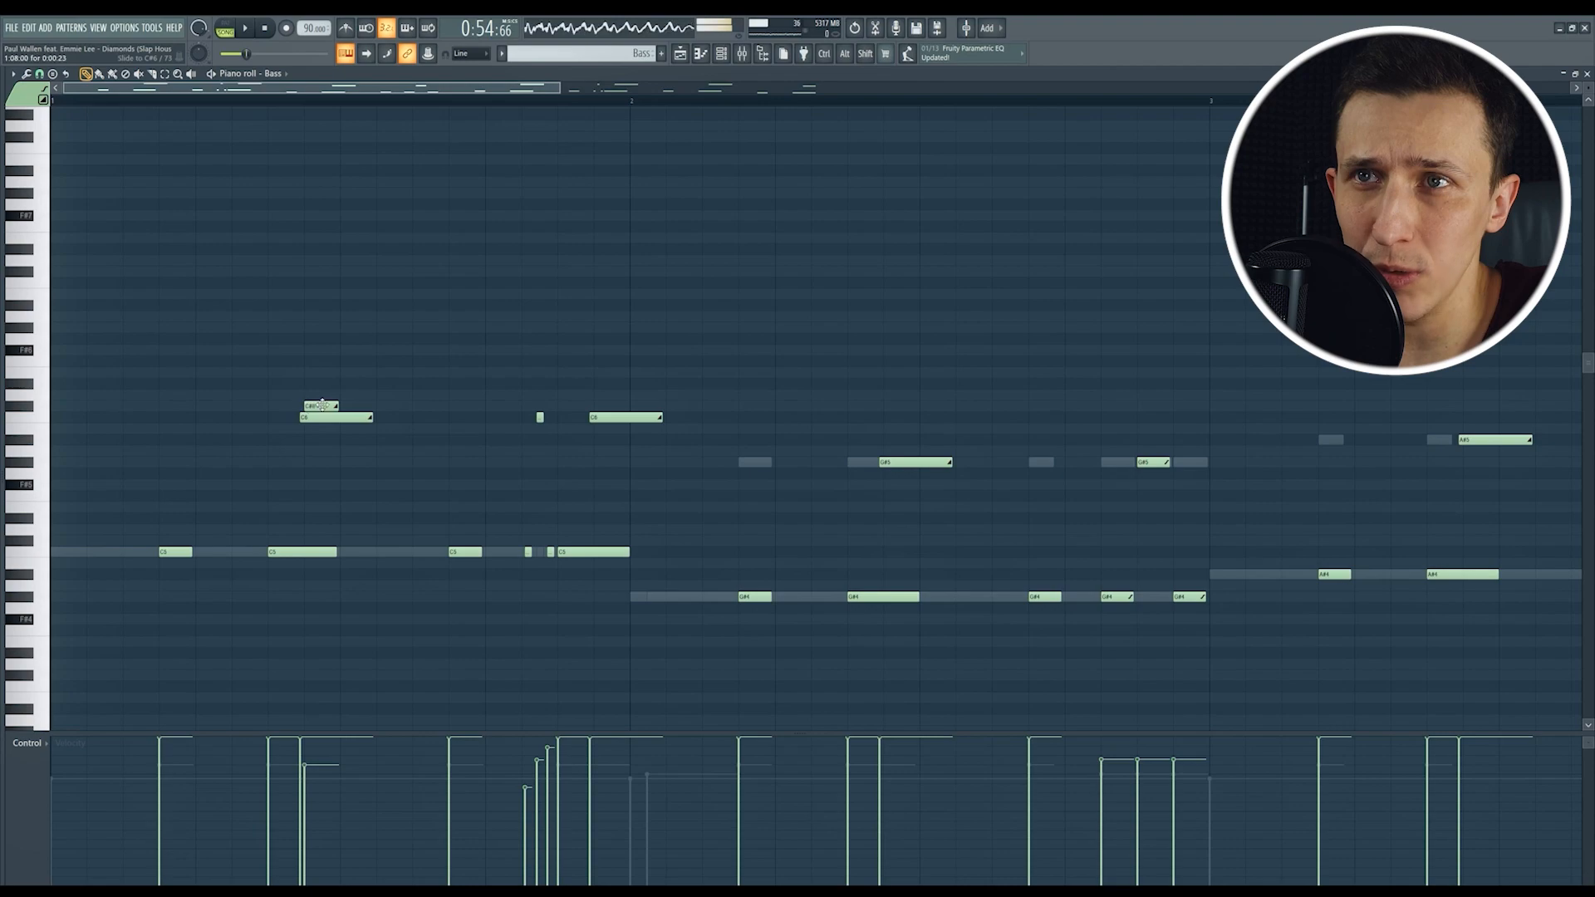
drag(336, 405, 373, 406)
click(338, 406)
drag(338, 407, 339, 417)
Step: Audition the Bass pattern with and without the first C6 slide note, restoring the note at the end
mouse_move(337, 552)
mouse_down()
mouse_move(321, 555)
mouse_move(339, 555)
mouse_up()
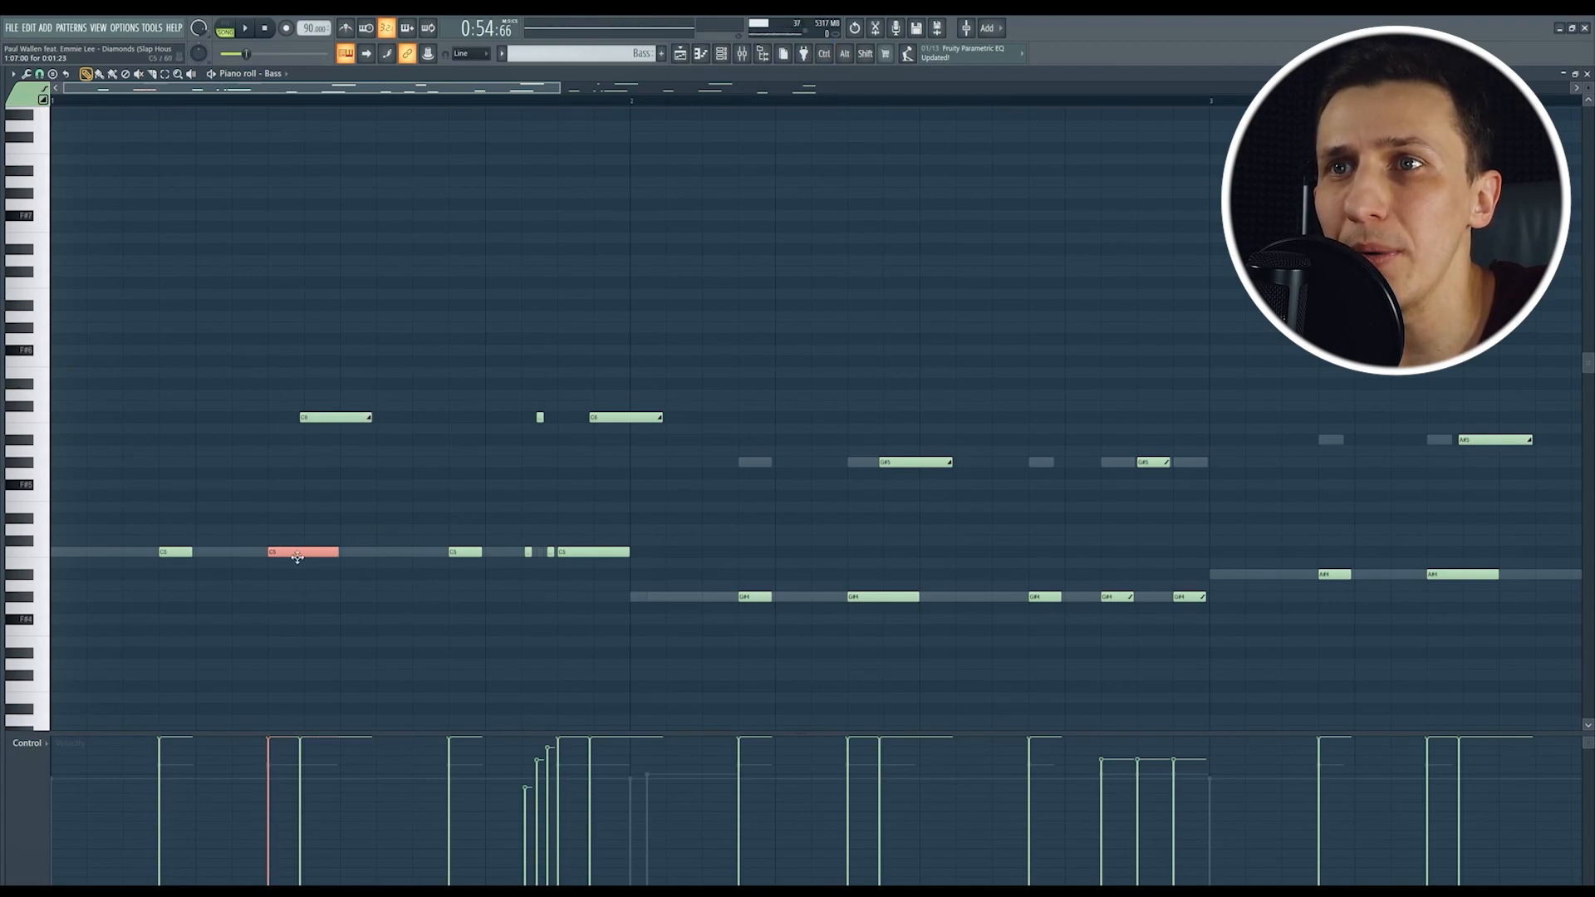
click(304, 418)
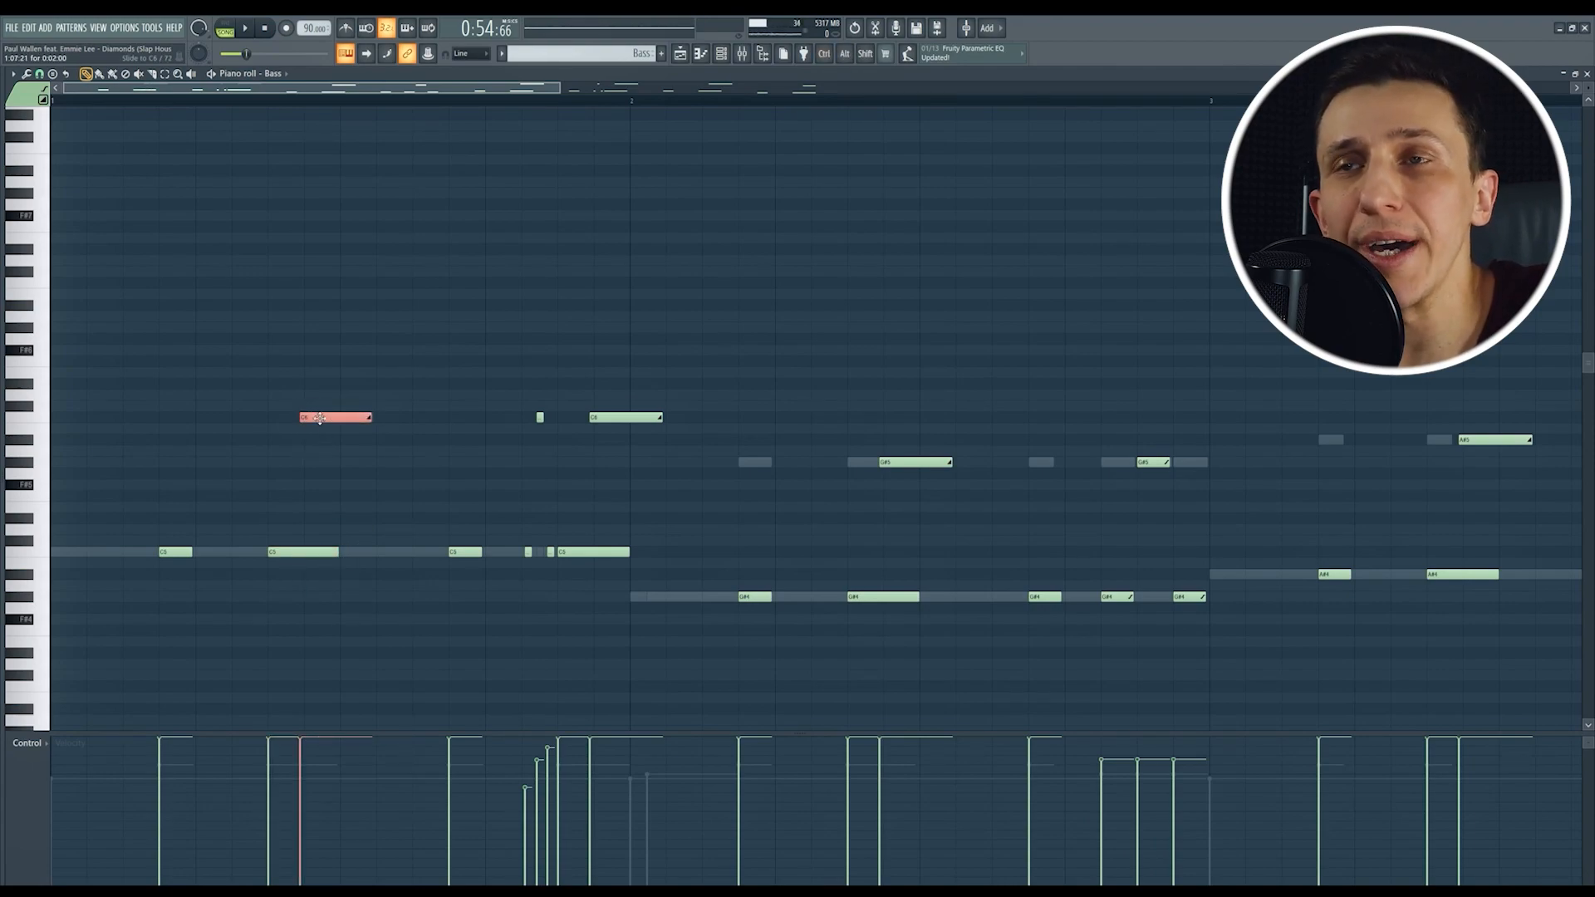
drag(372, 459, 402, 403)
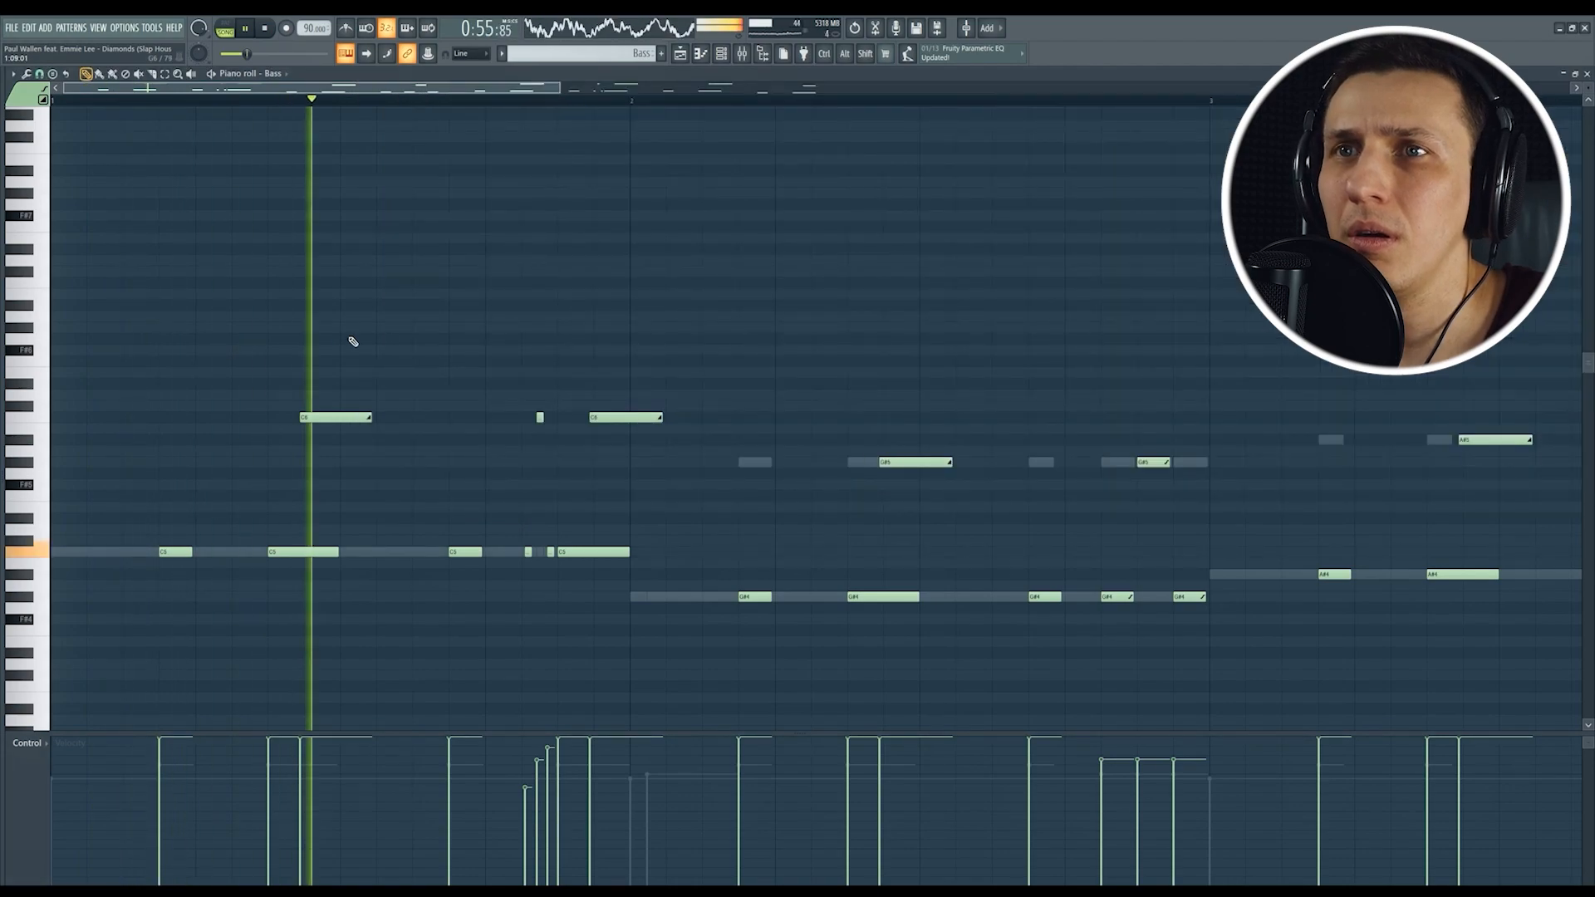
key(space)
click(336, 420)
key(space)
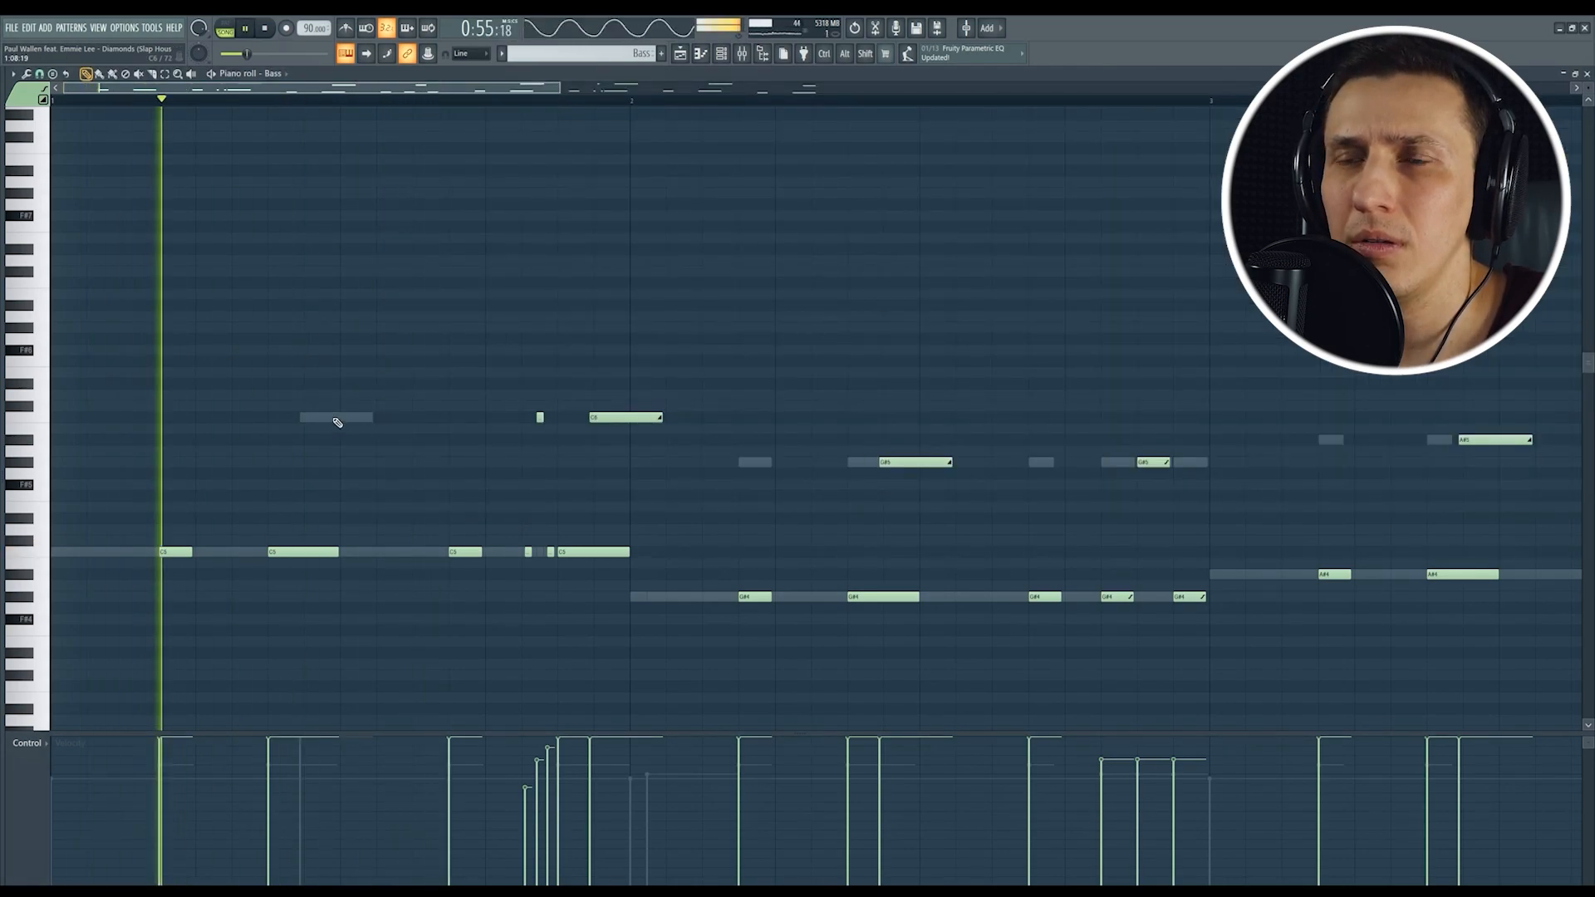
key(space)
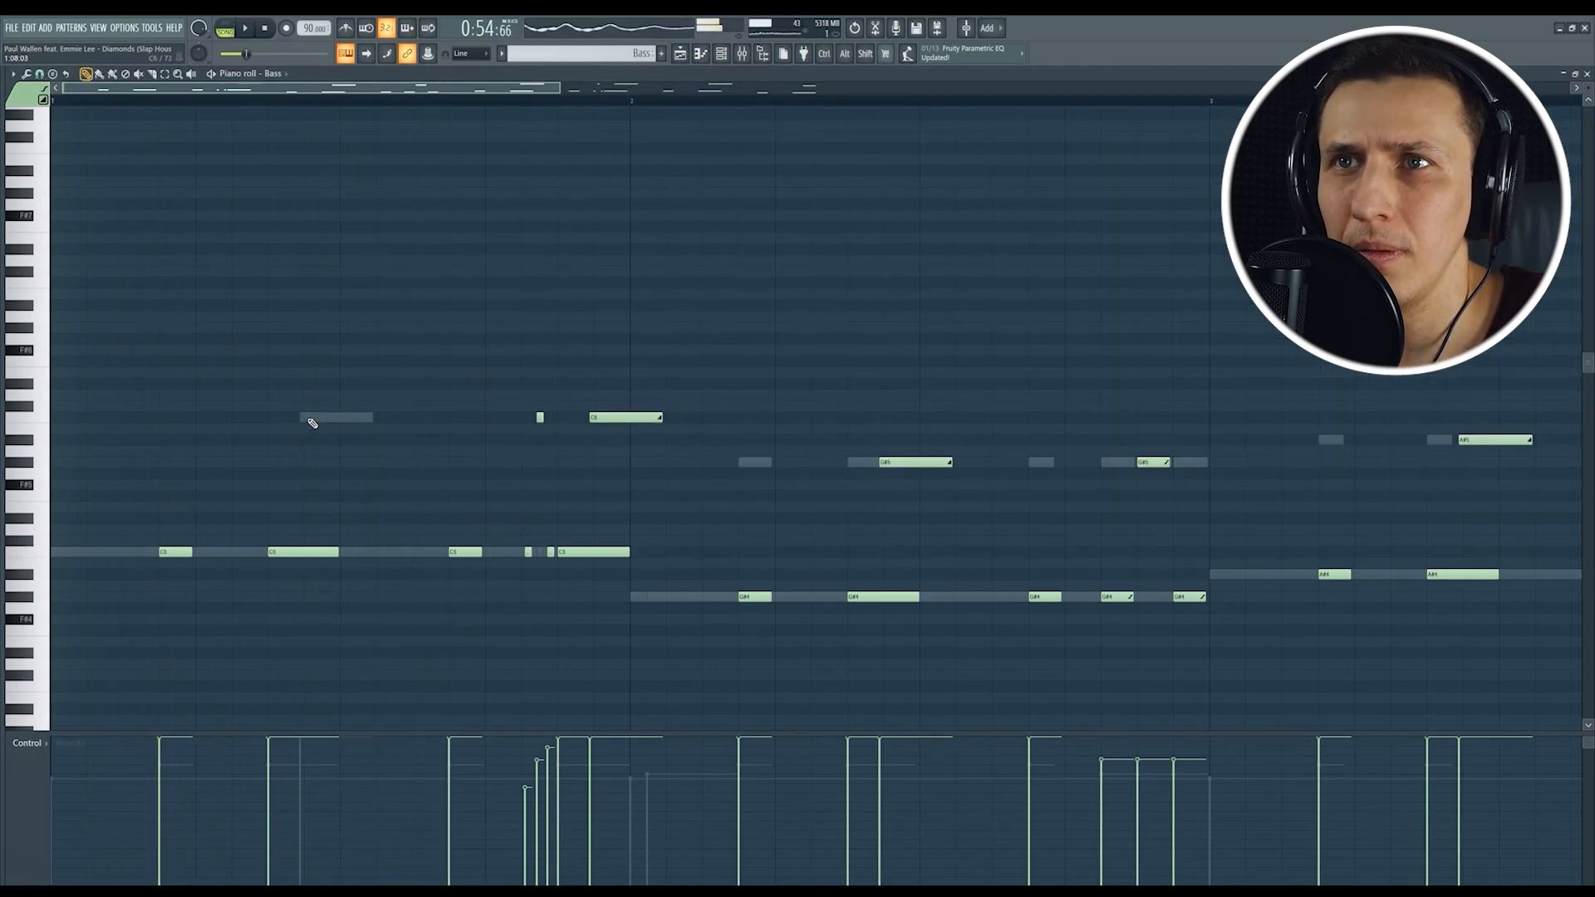
click(301, 418)
click(540, 417)
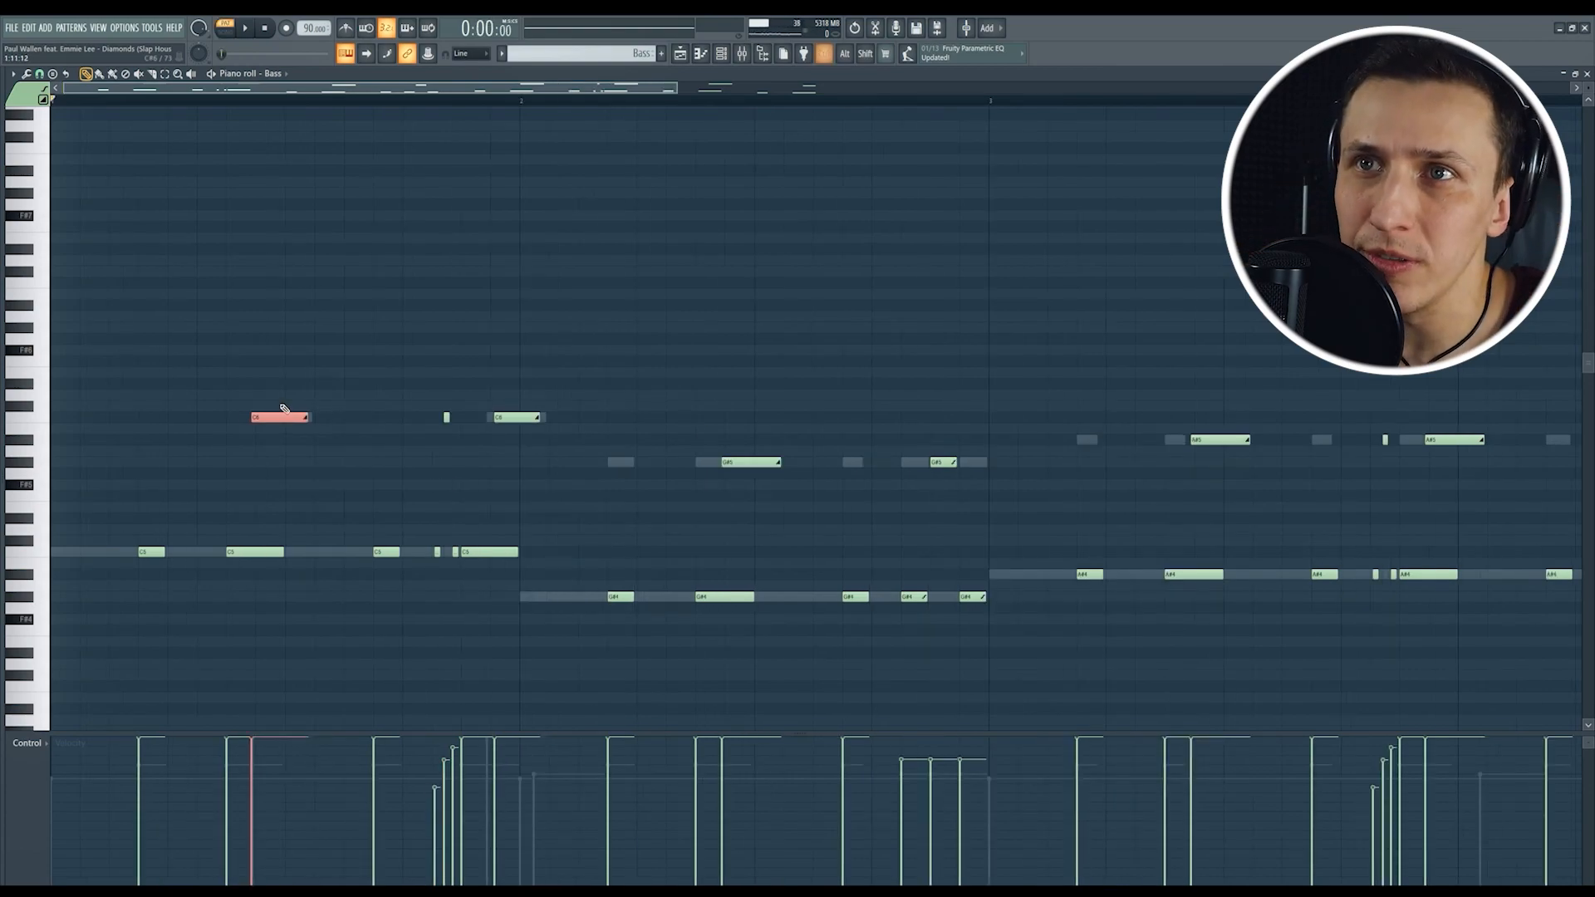
Step: Try the first bar's C6 slide notes at G5, play the pattern, and return them to C6
drag(239, 394, 560, 422)
key(shift+Down)
key(shift+Down)
key(shift+Down)
key(shift+Down)
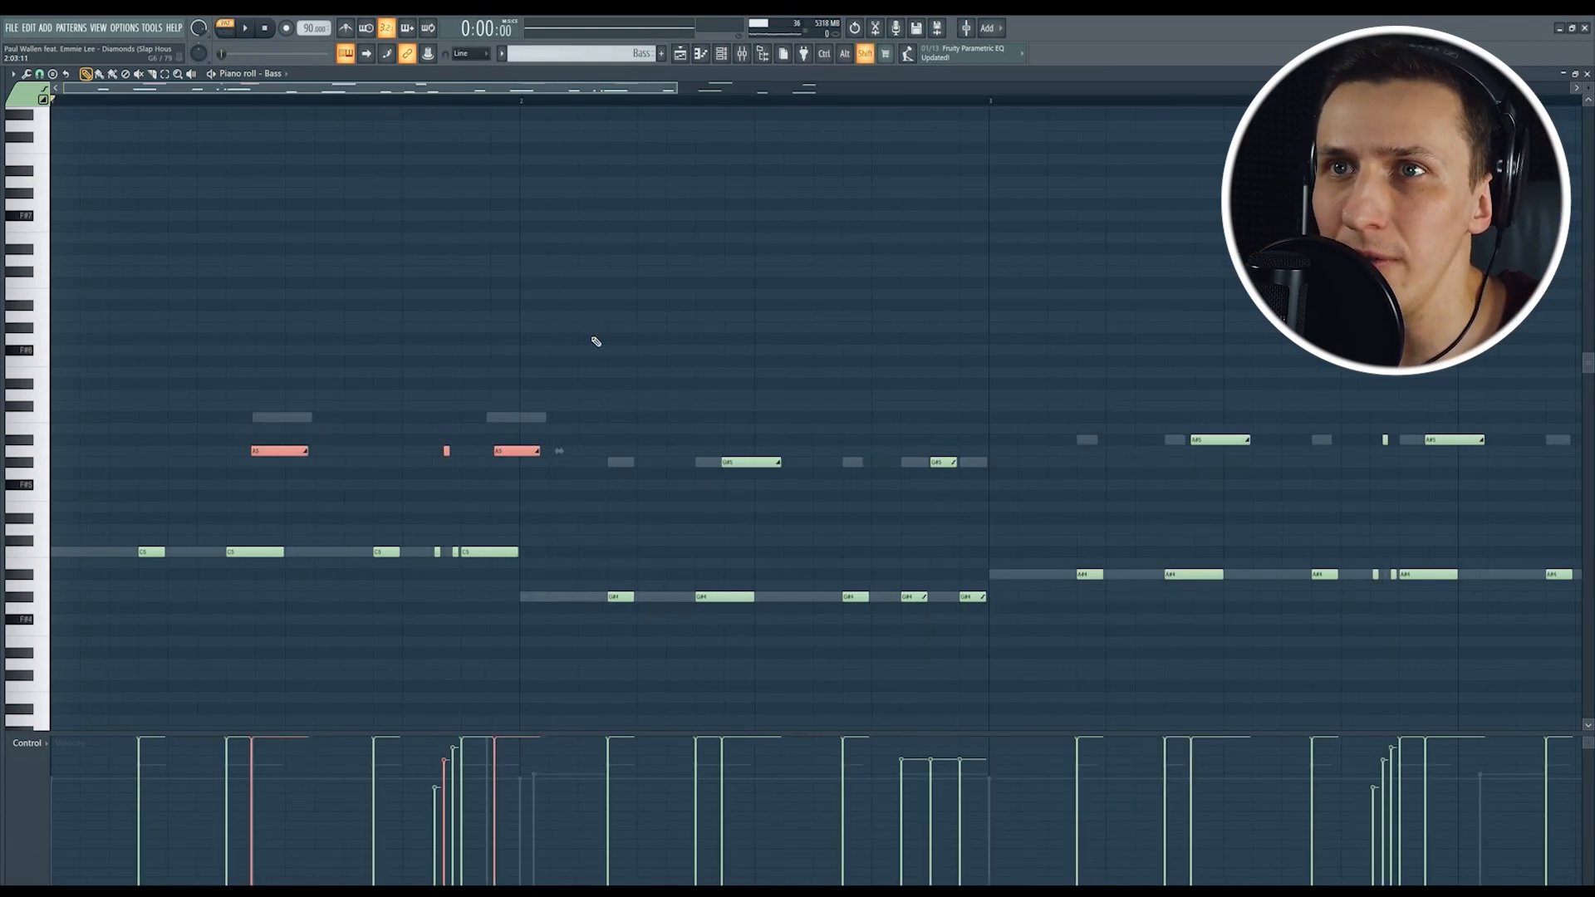
key(shift+Down)
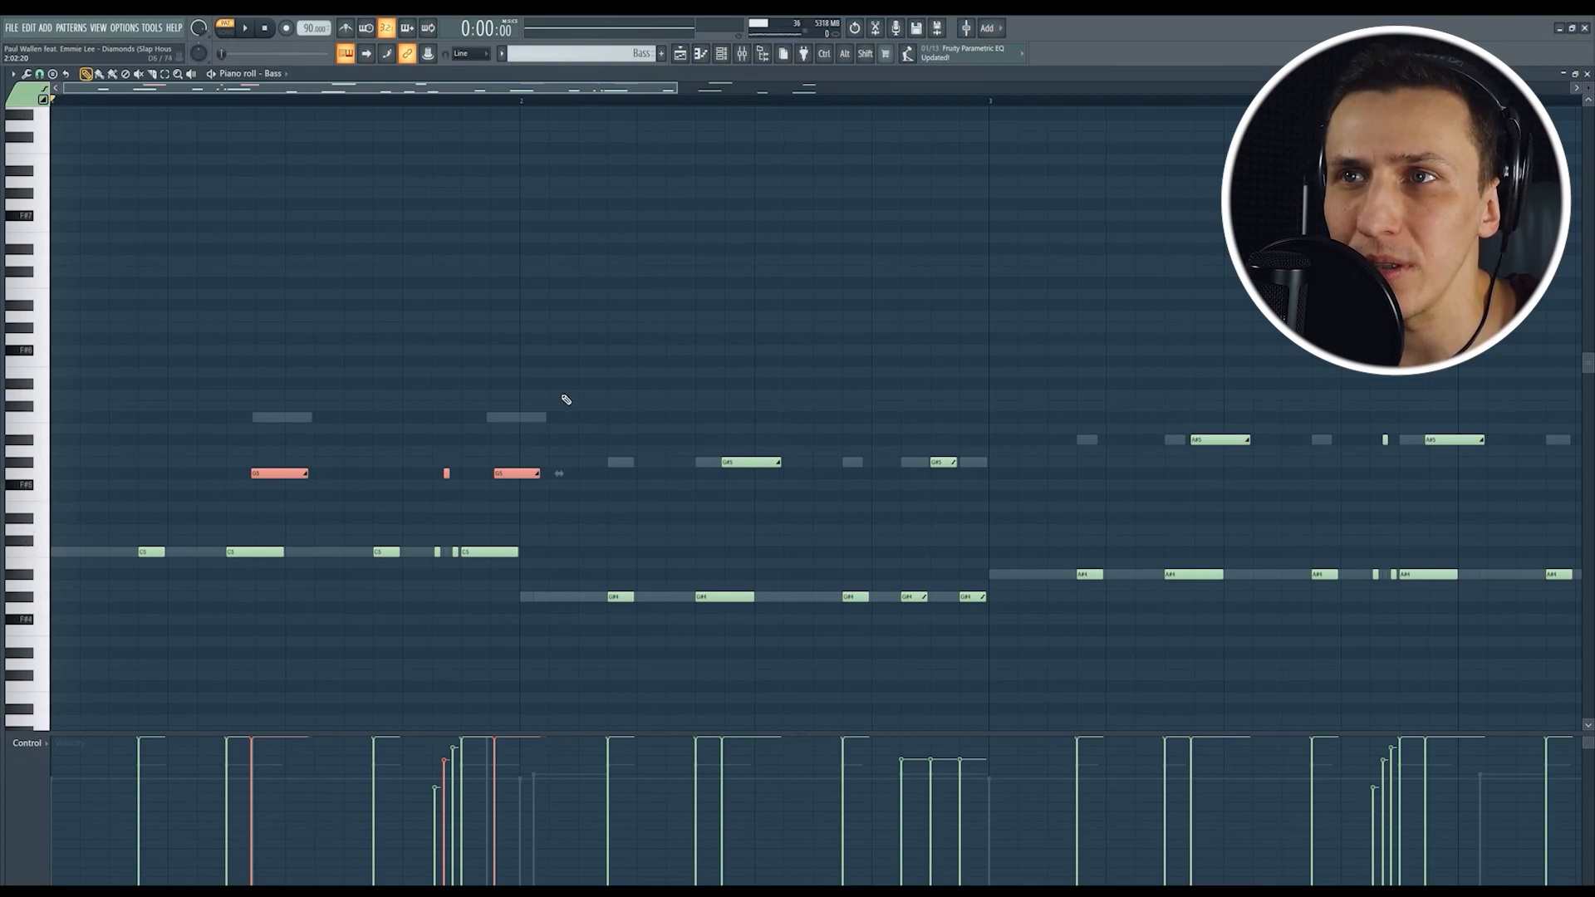
key(space)
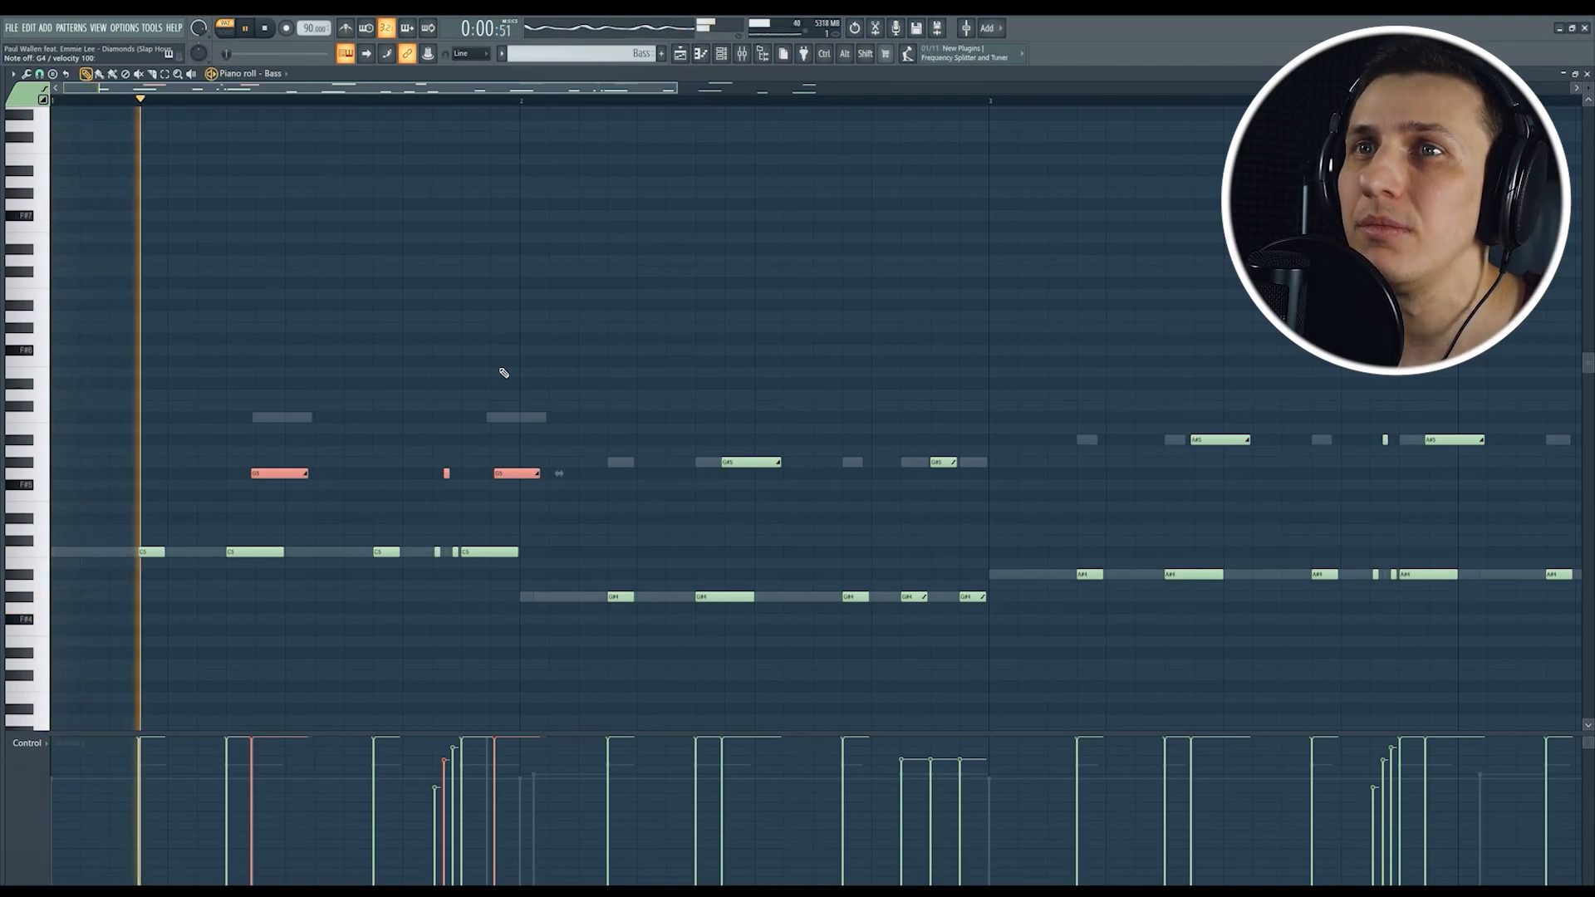
key(space)
drag(285, 473, 285, 416)
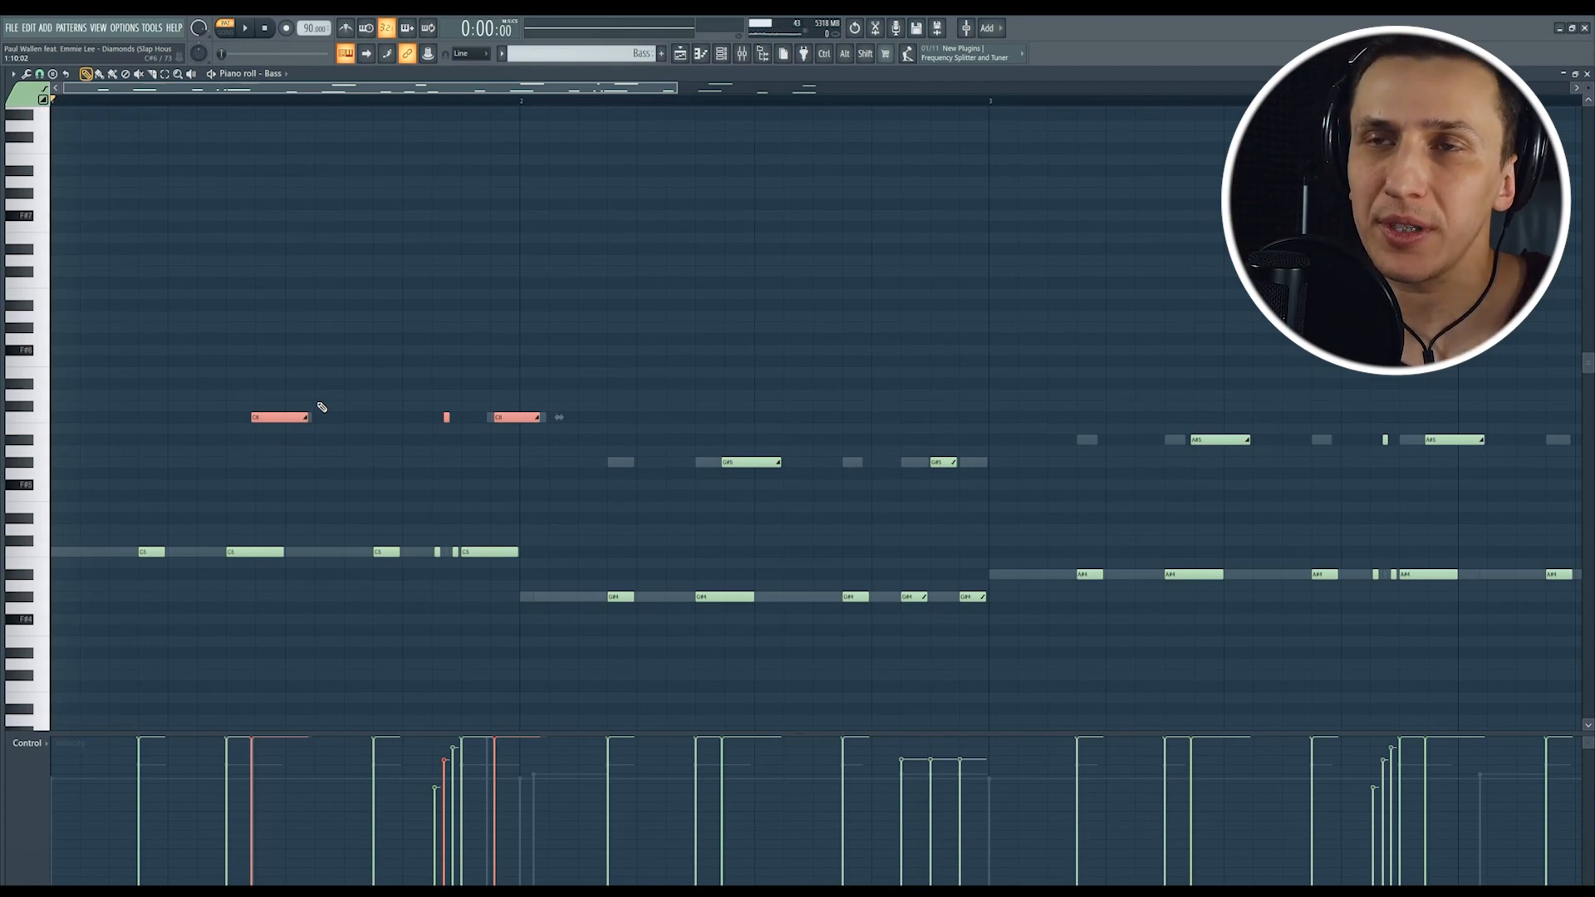
Step: Raise the first bar's slide notes one octave to C7 and audition the Bass pattern
key(ctrl+Up)
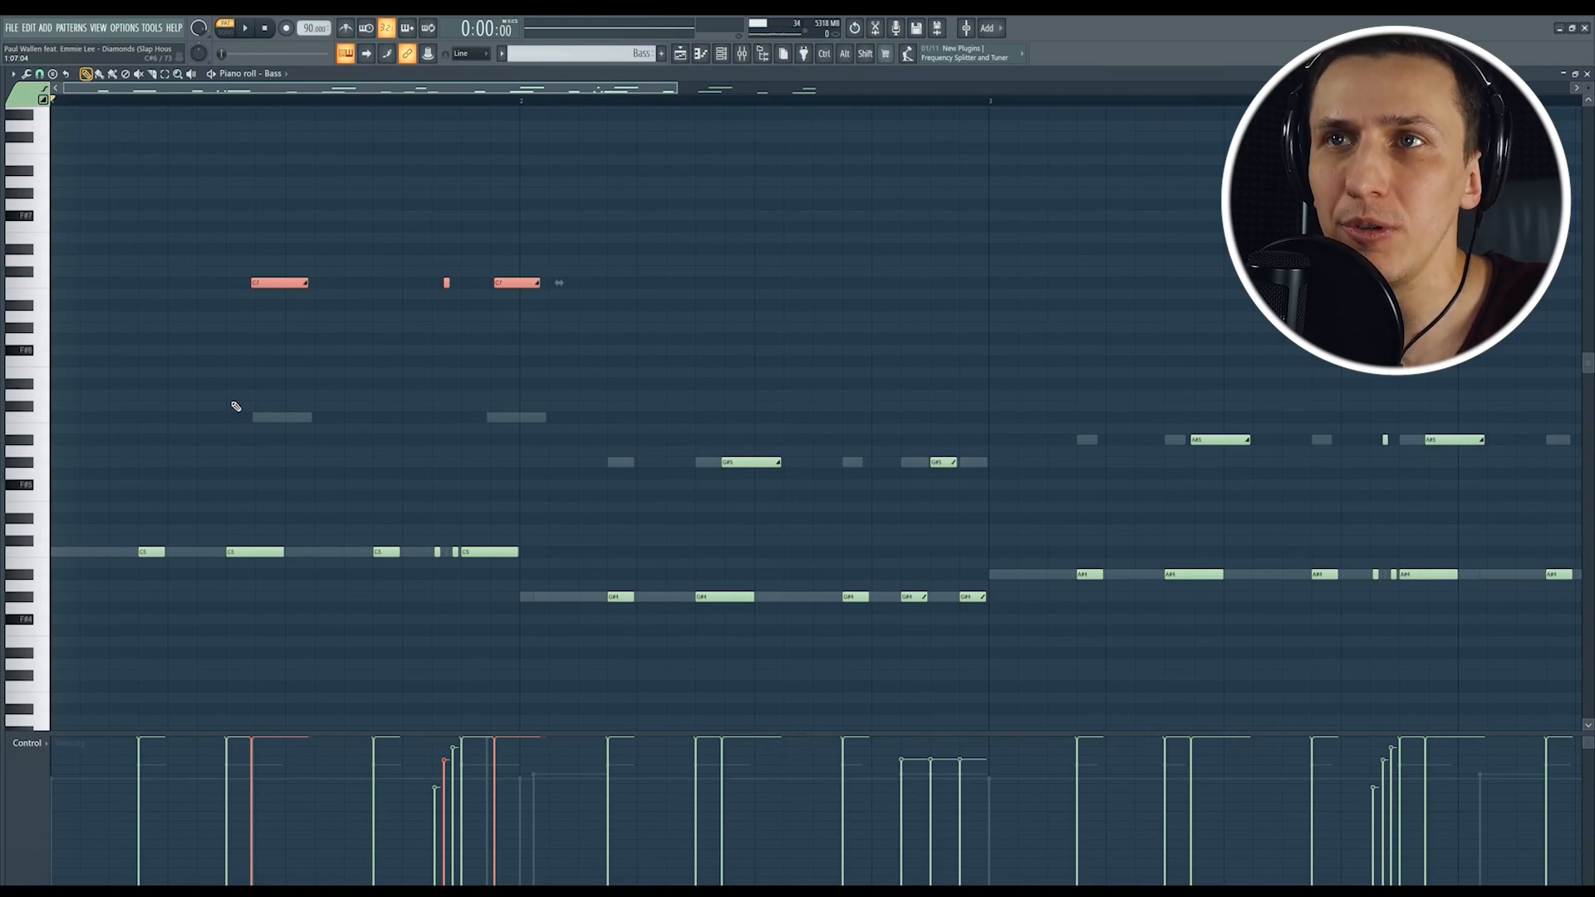
key(space)
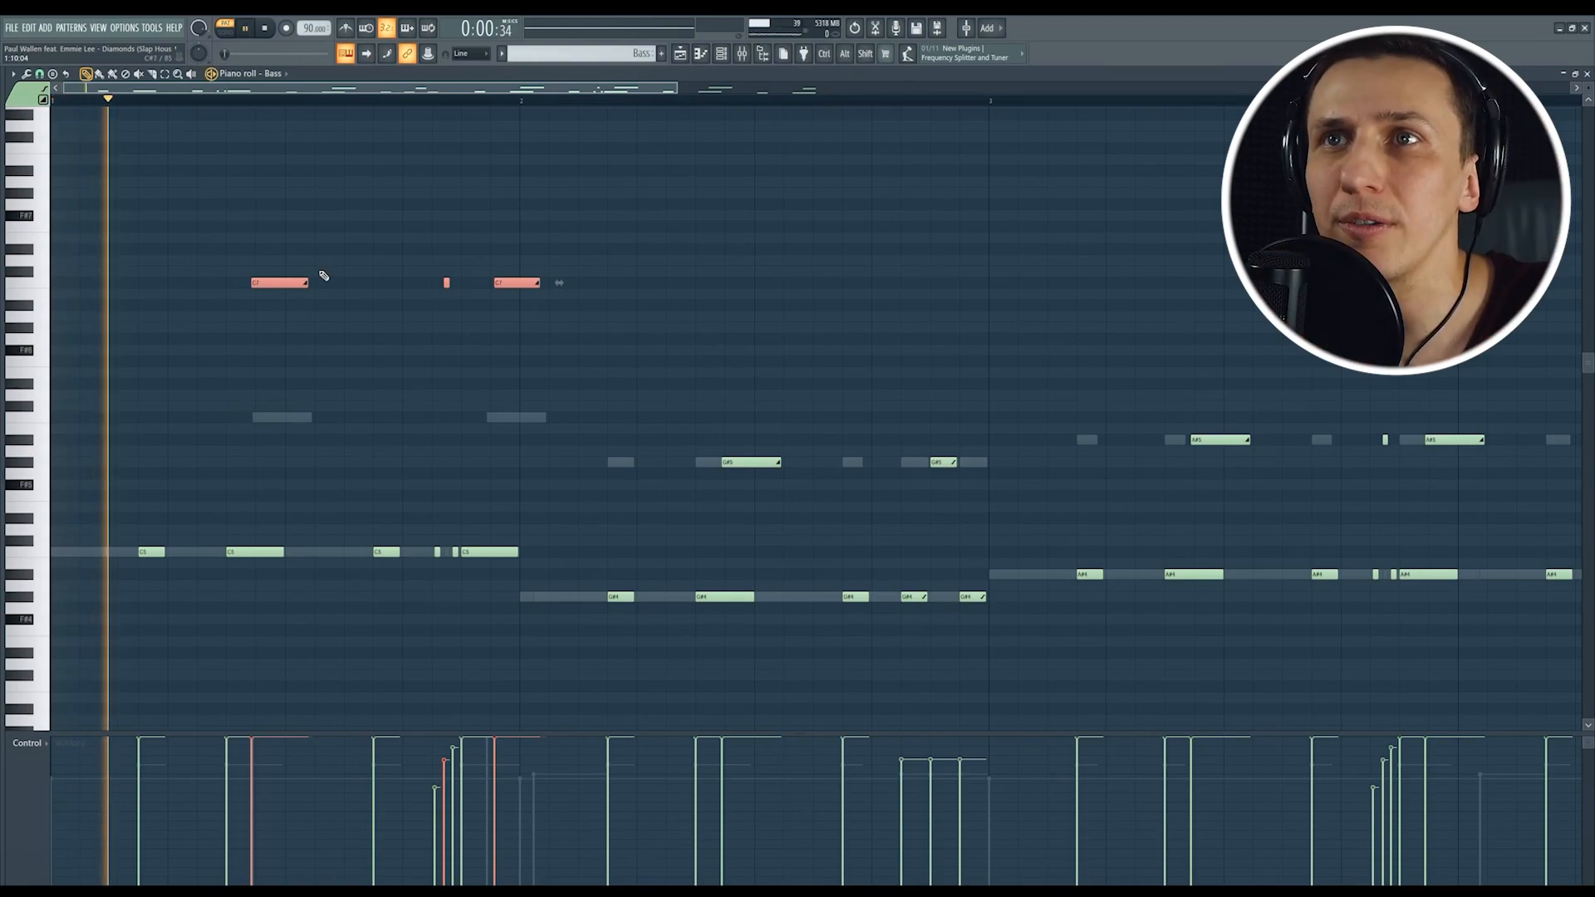
key(space)
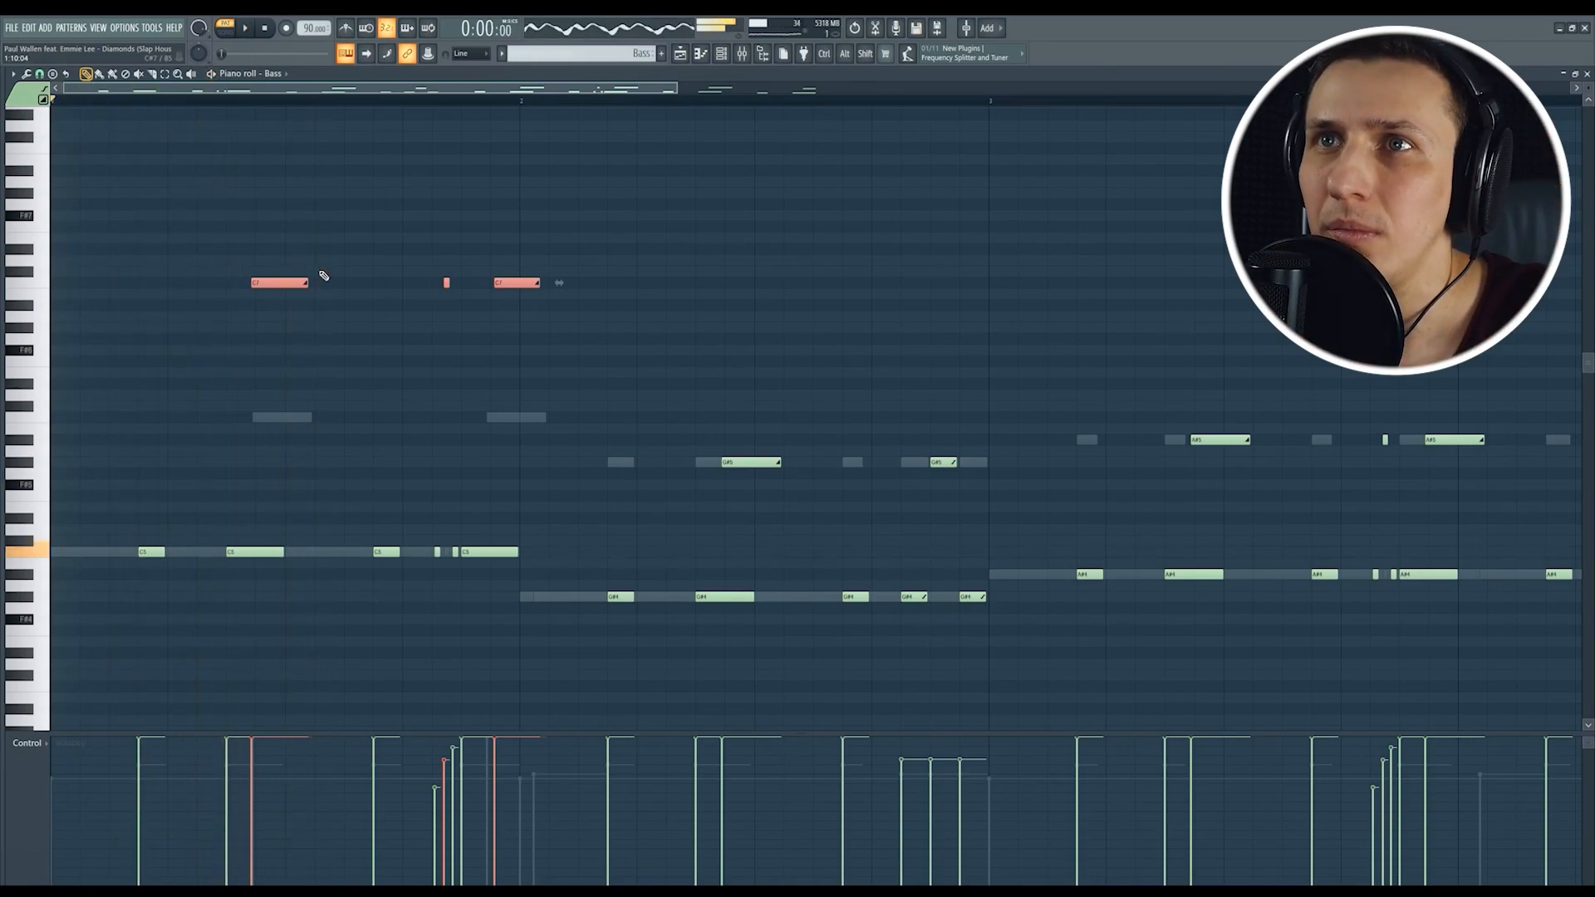
Step: Lower the first bar's slide notes to C4, audition the pattern, and bring them back to C6
key(ctrl+Down)
key(ctrl+Down)
key(ctrl+Down)
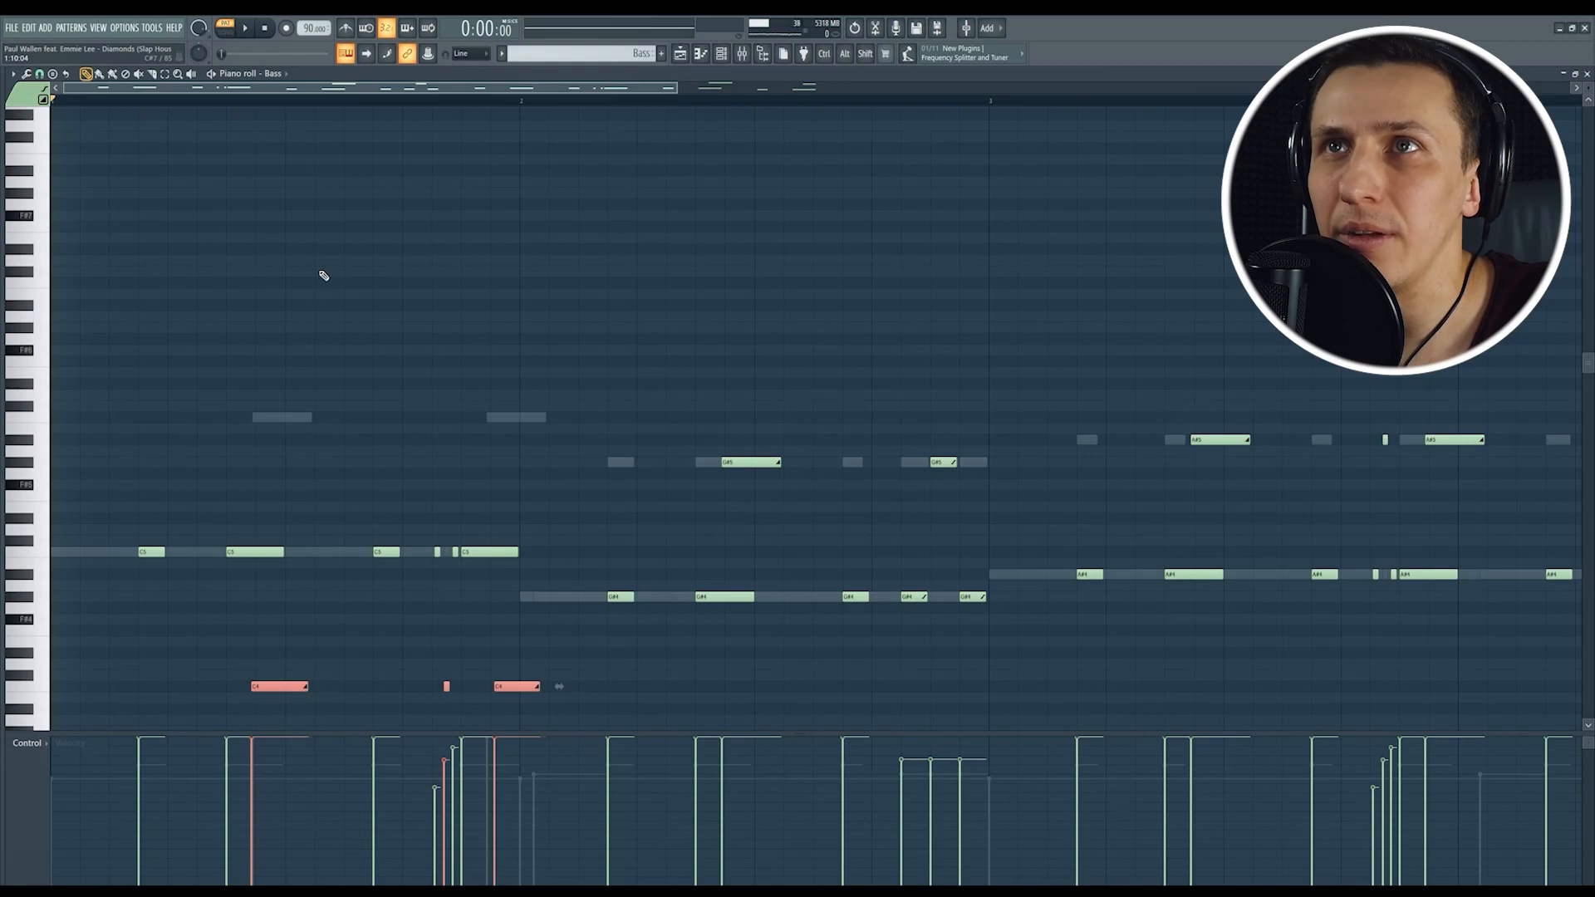
key(space)
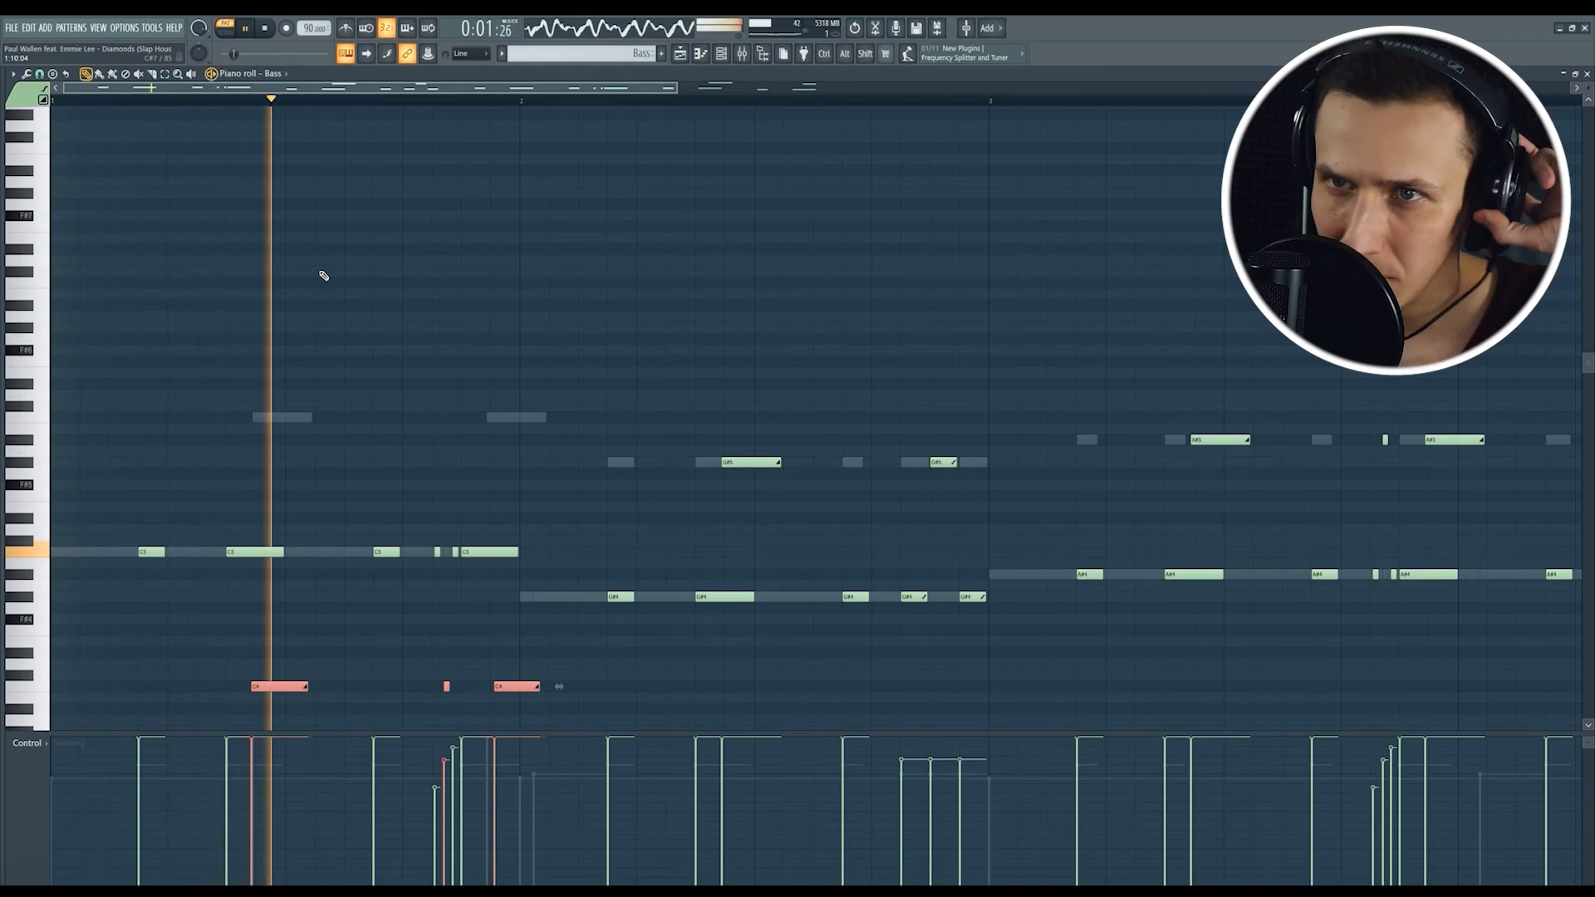
key(space)
key(ctrl+Up)
key(ctrl+Up)
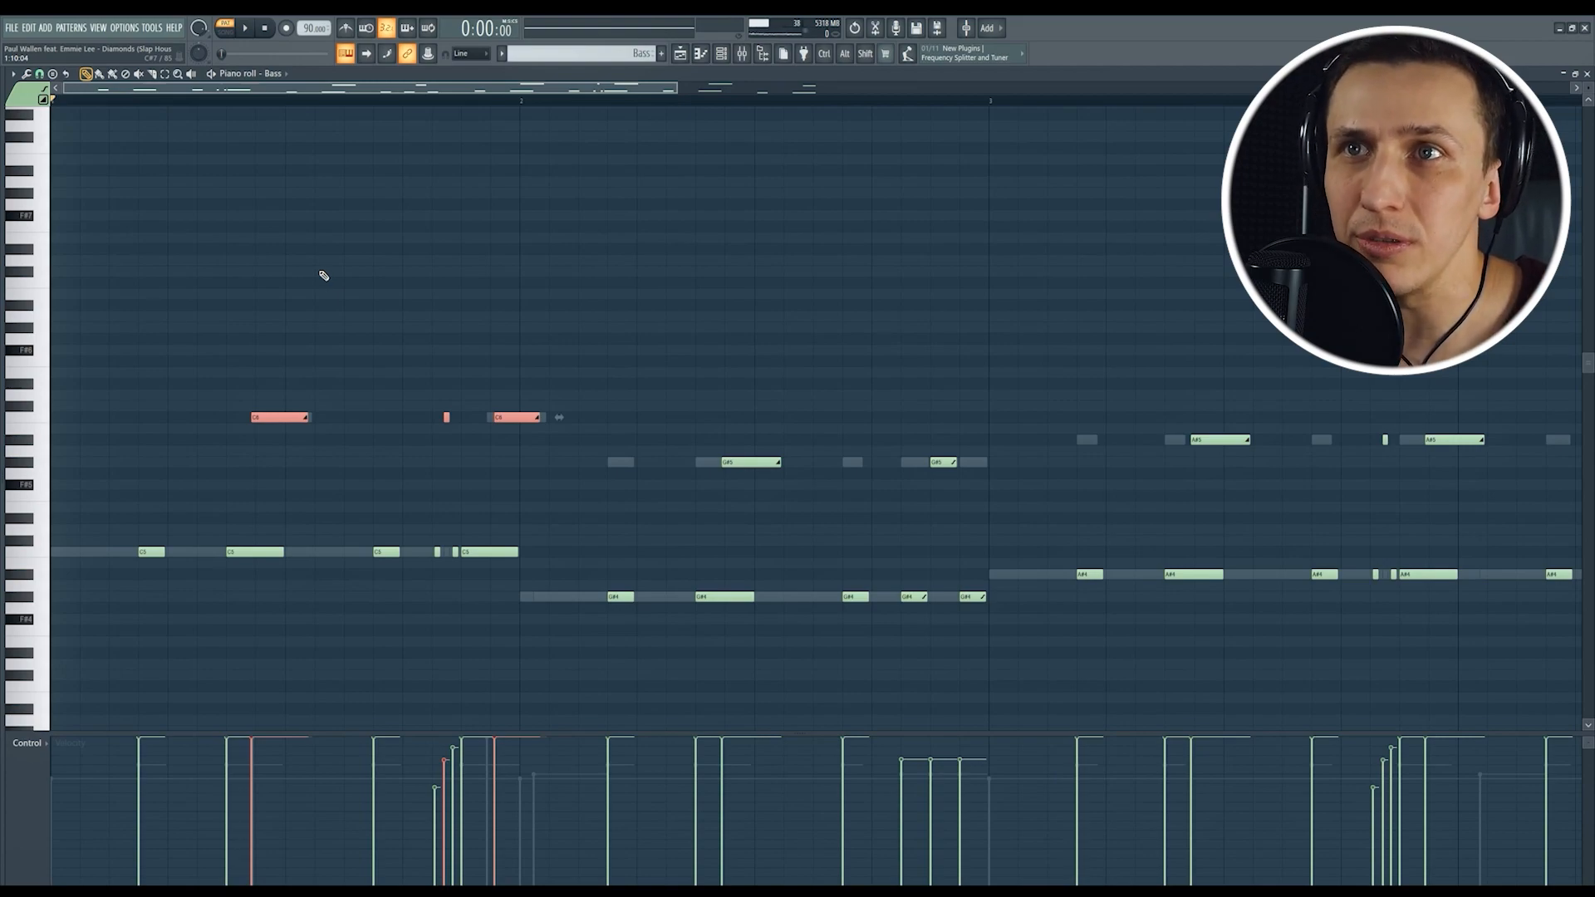
Step: Try only the first slide note shortened at C4, audition it, and undo the changes
key(ctrl+d)
drag(256, 442, 349, 396)
key(ctrl+Down)
key(ctrl+Down)
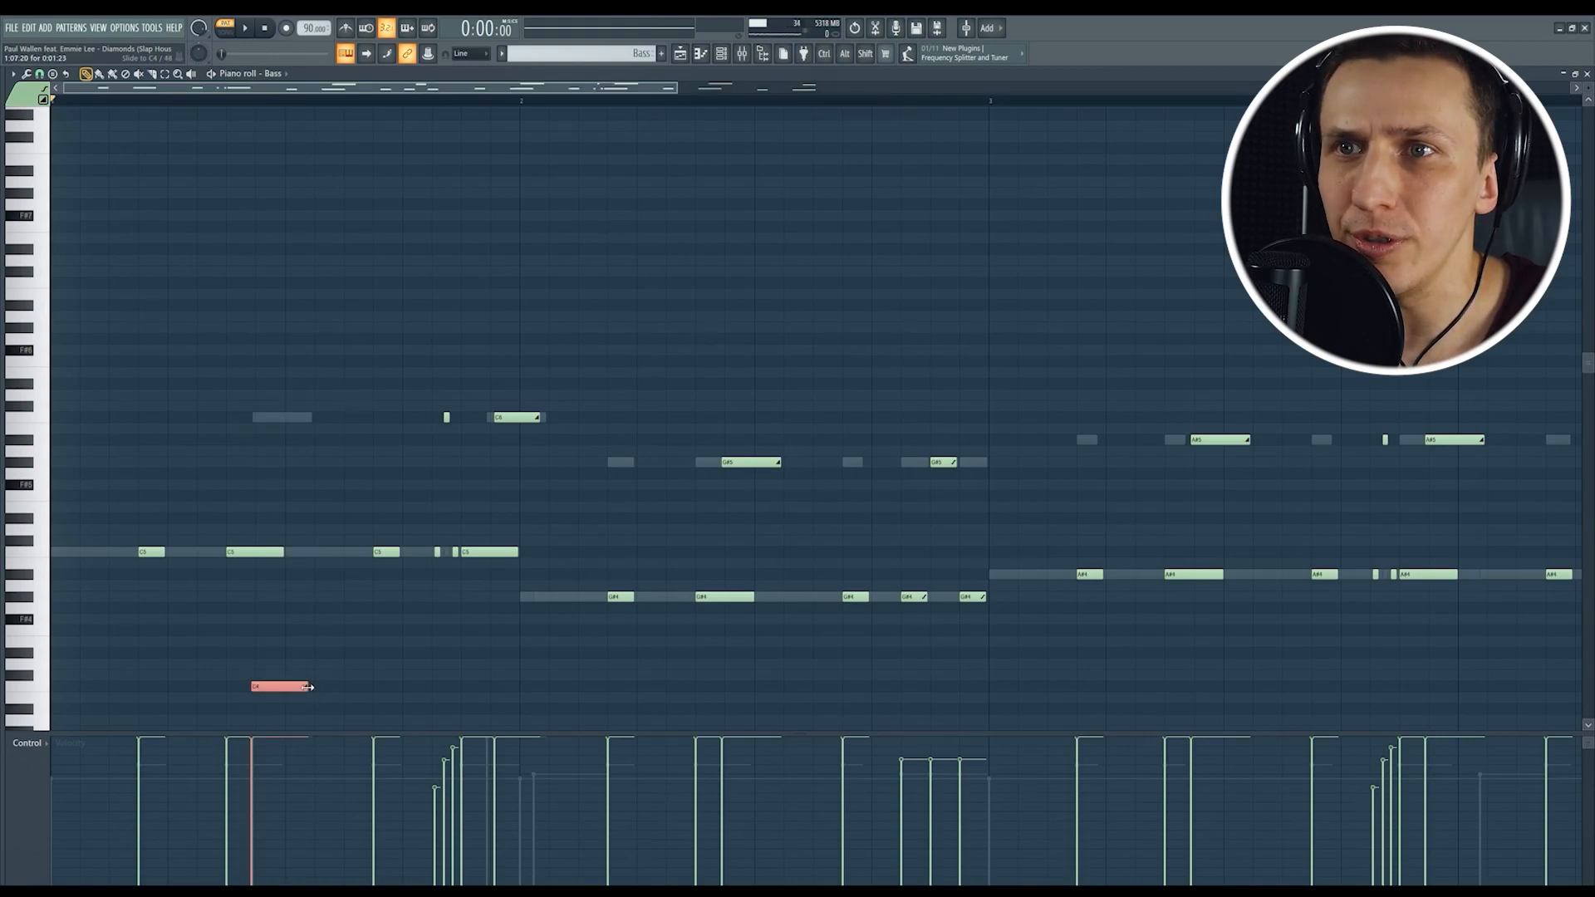
drag(306, 688, 280, 694)
key(space)
key(space)
key(ctrl+alt+z)
key(ctrl+alt+z)
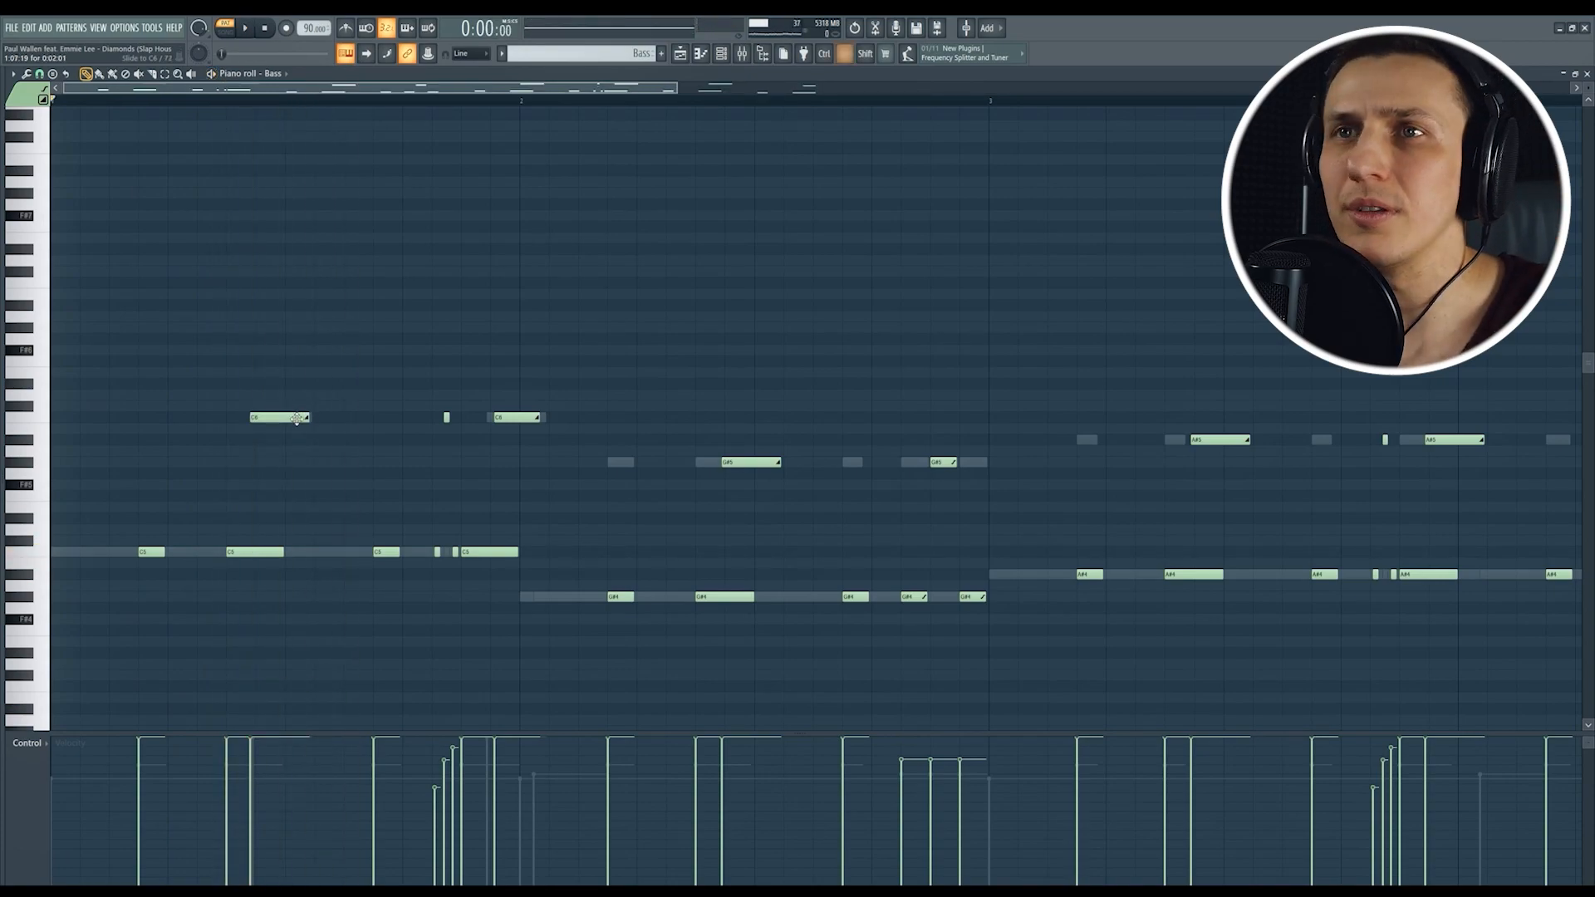
Step: Close the piano roll and playlist, and add a Spire synth channel directly below Bass
click(1589, 74)
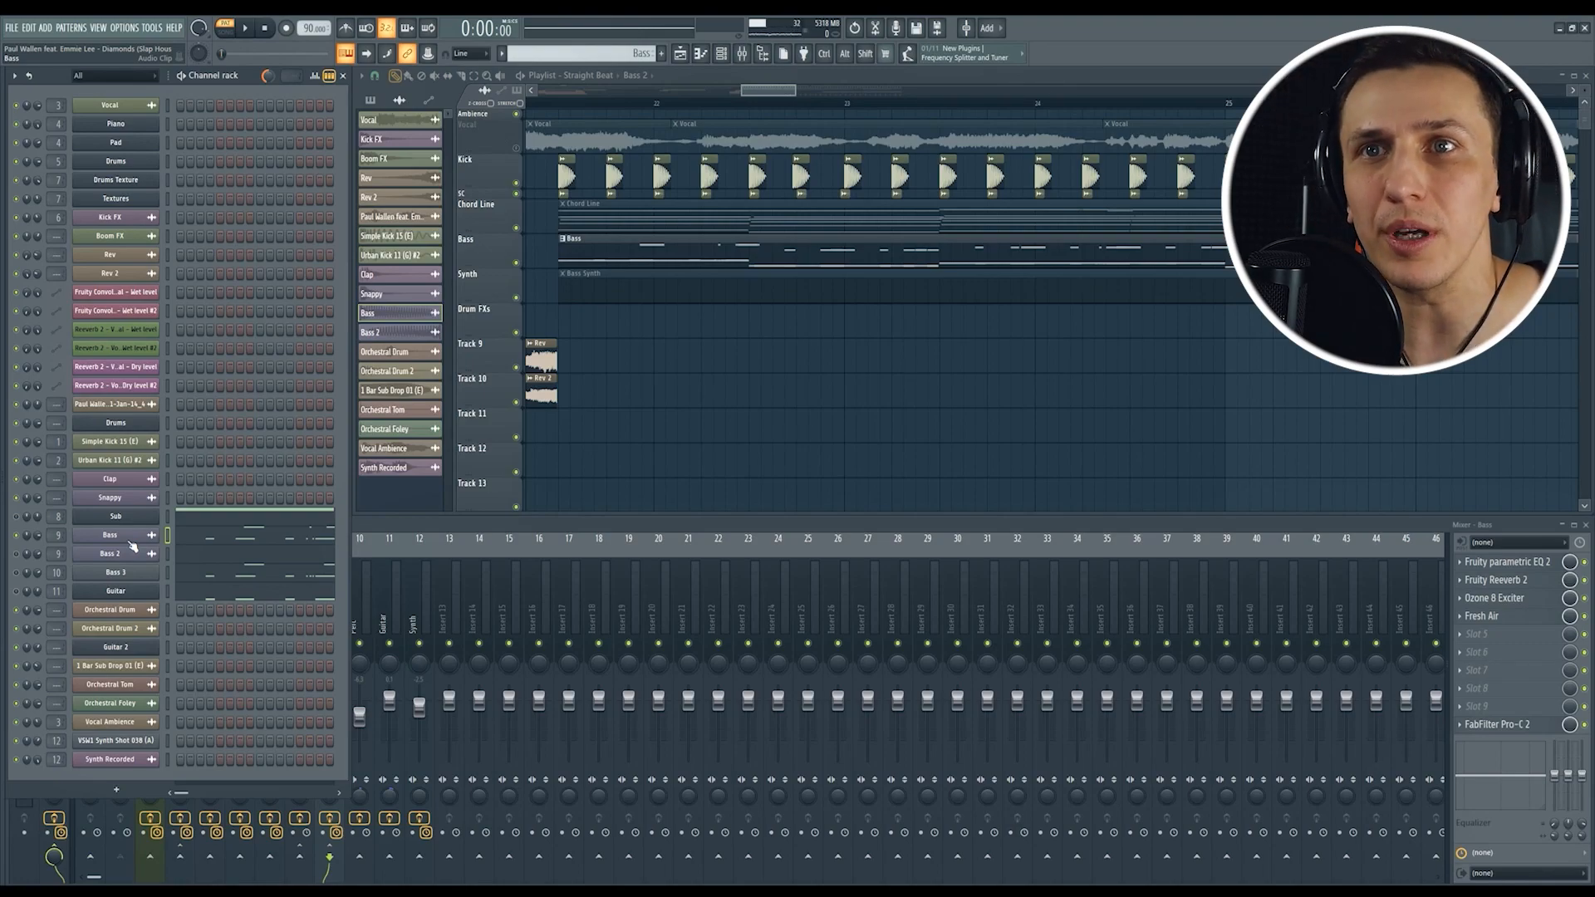
click(1586, 75)
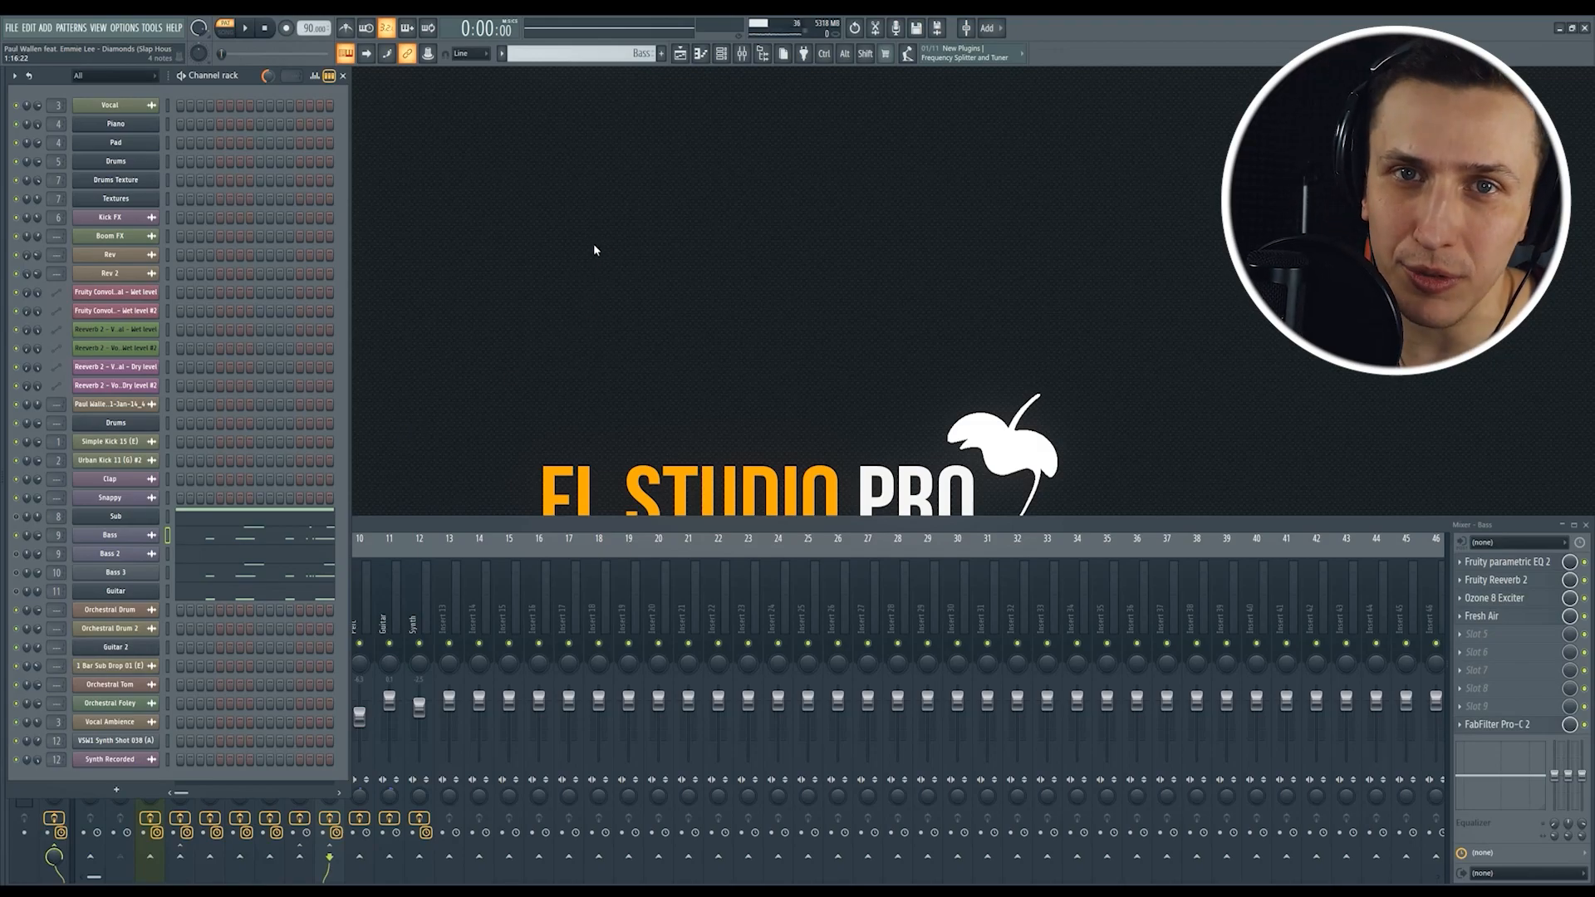
key(shift+F8)
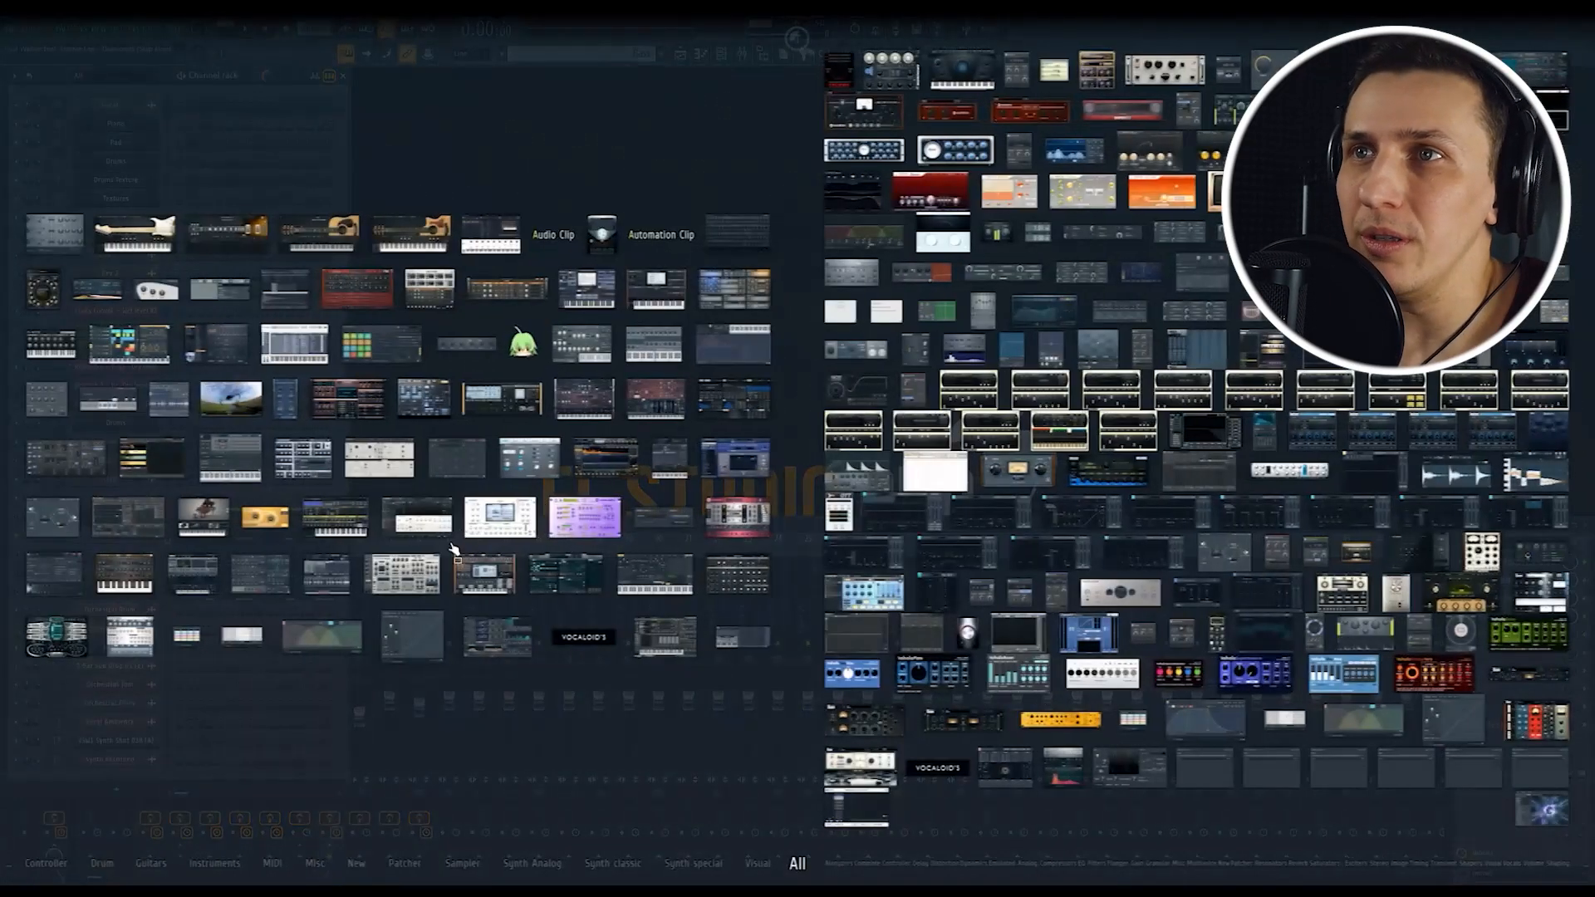
drag(399, 574, 125, 553)
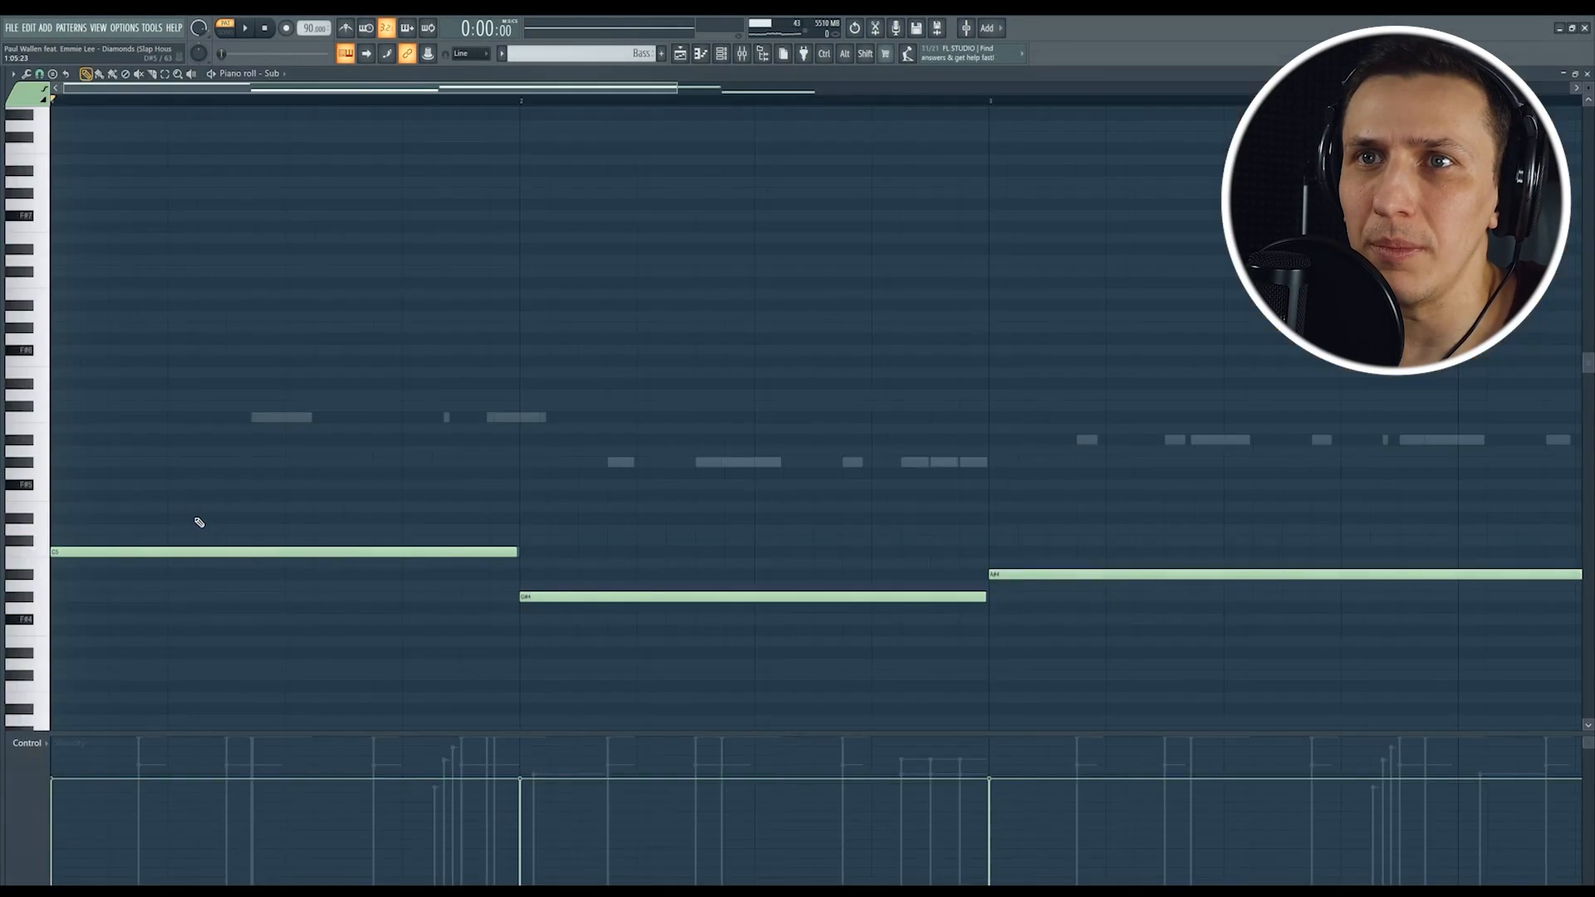
Step: Copy all the low notes of the Bass pattern into the Spire channel's piano roll
drag(314, 587, 1109, 496)
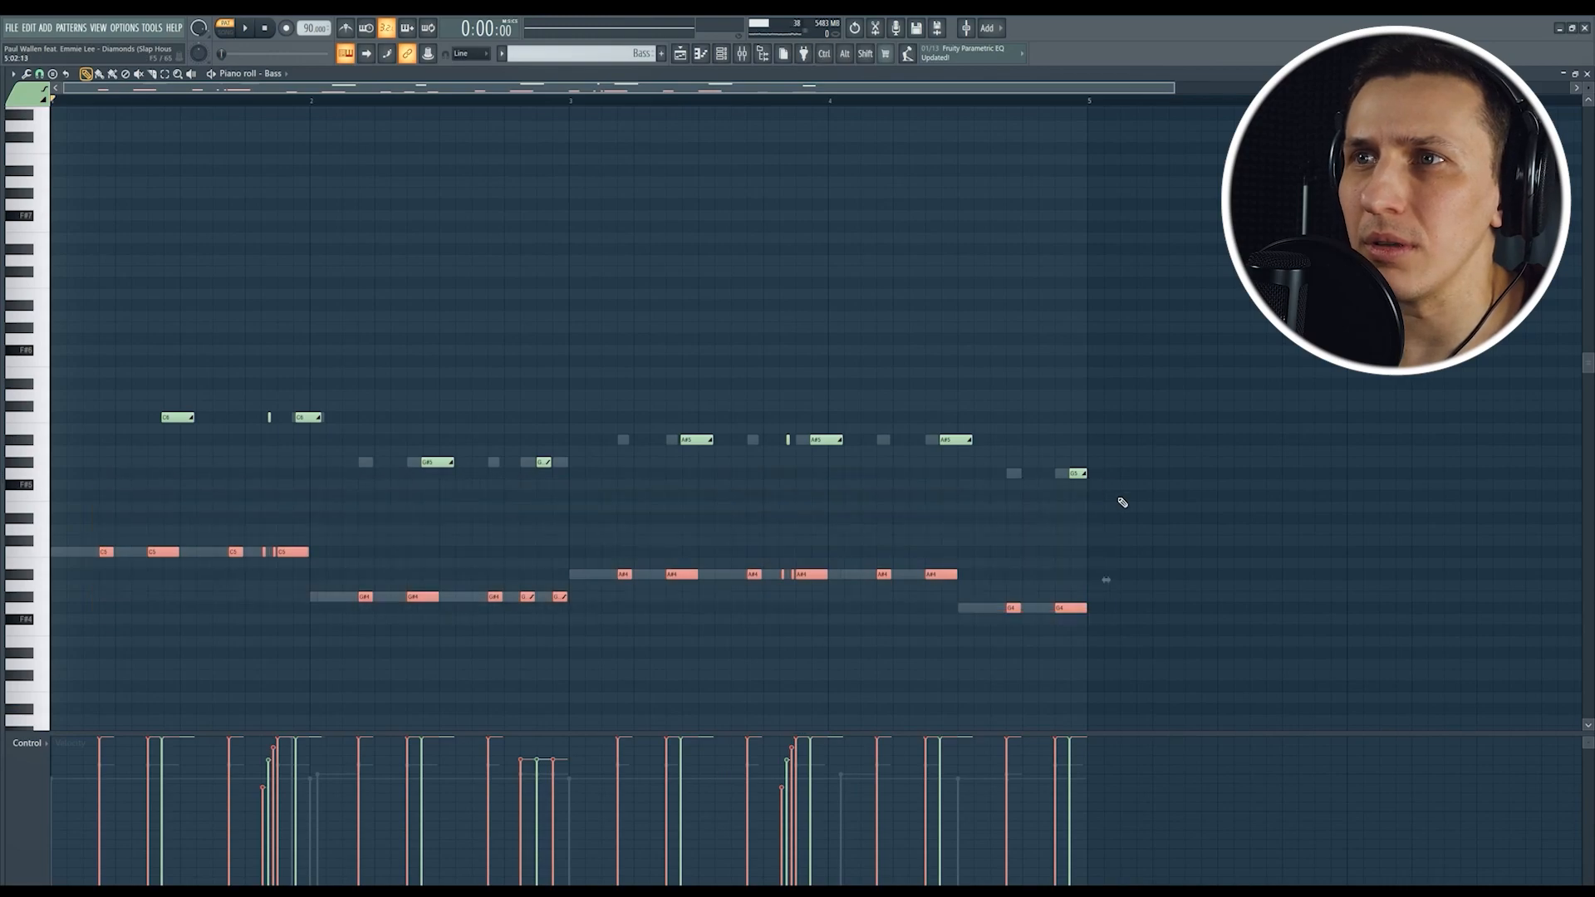
click(1587, 74)
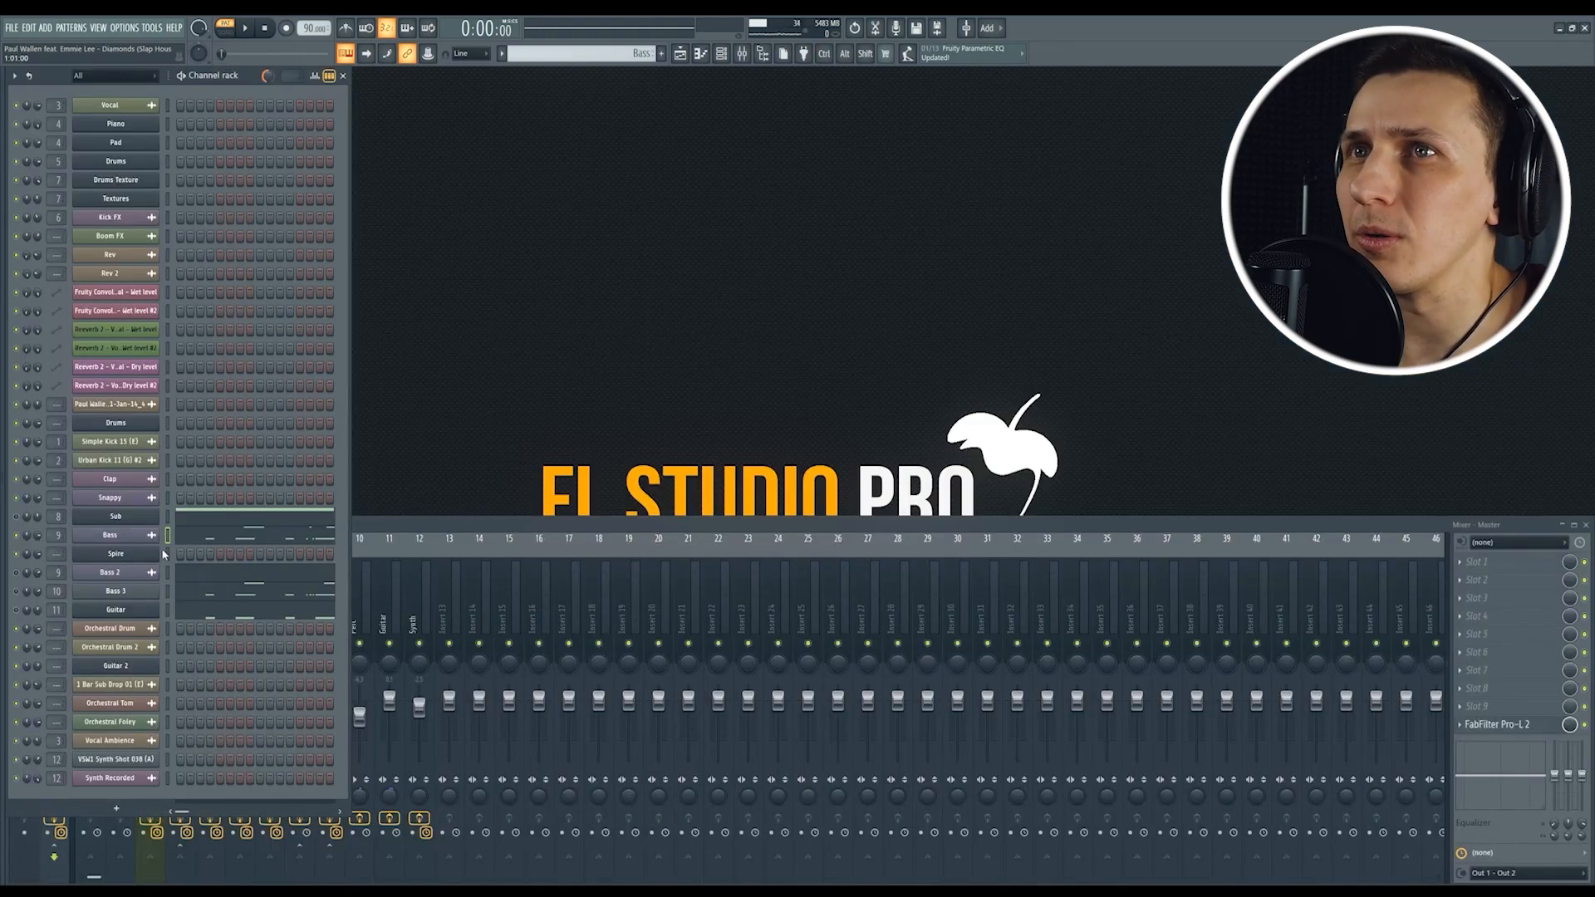
right_click(171, 550)
click(228, 556)
key(ctrl+v)
click(1585, 74)
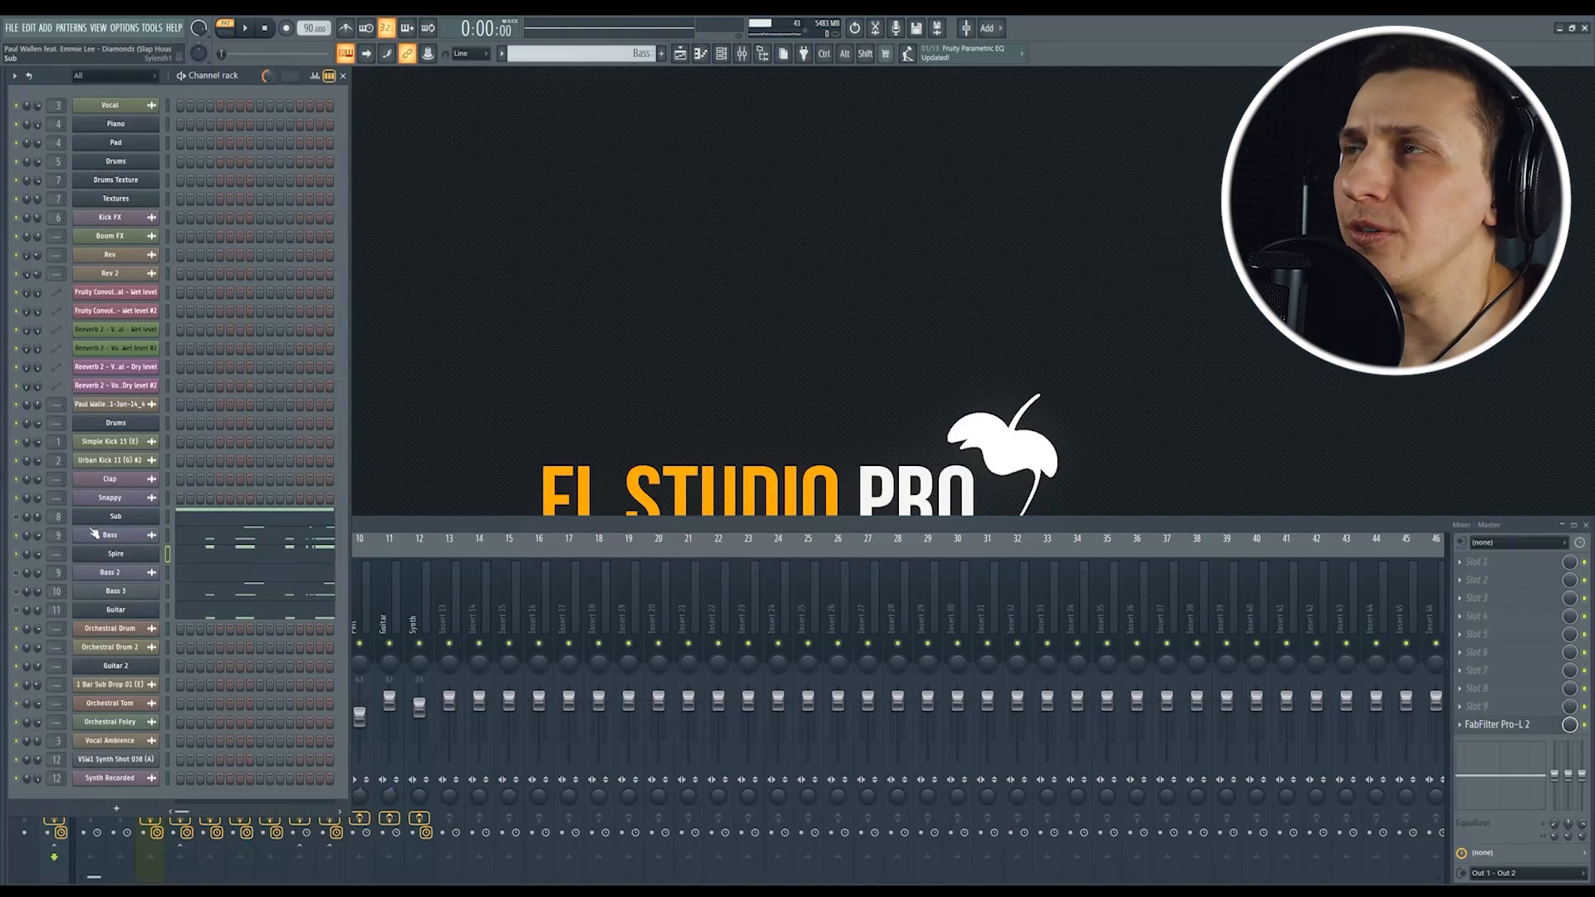
Step: Route the Spire channel to the Bass mixer track and look over its Init patch in the synth window
drag(56, 554, 55, 545)
click(115, 554)
click(654, 184)
drag(696, 183, 245, 148)
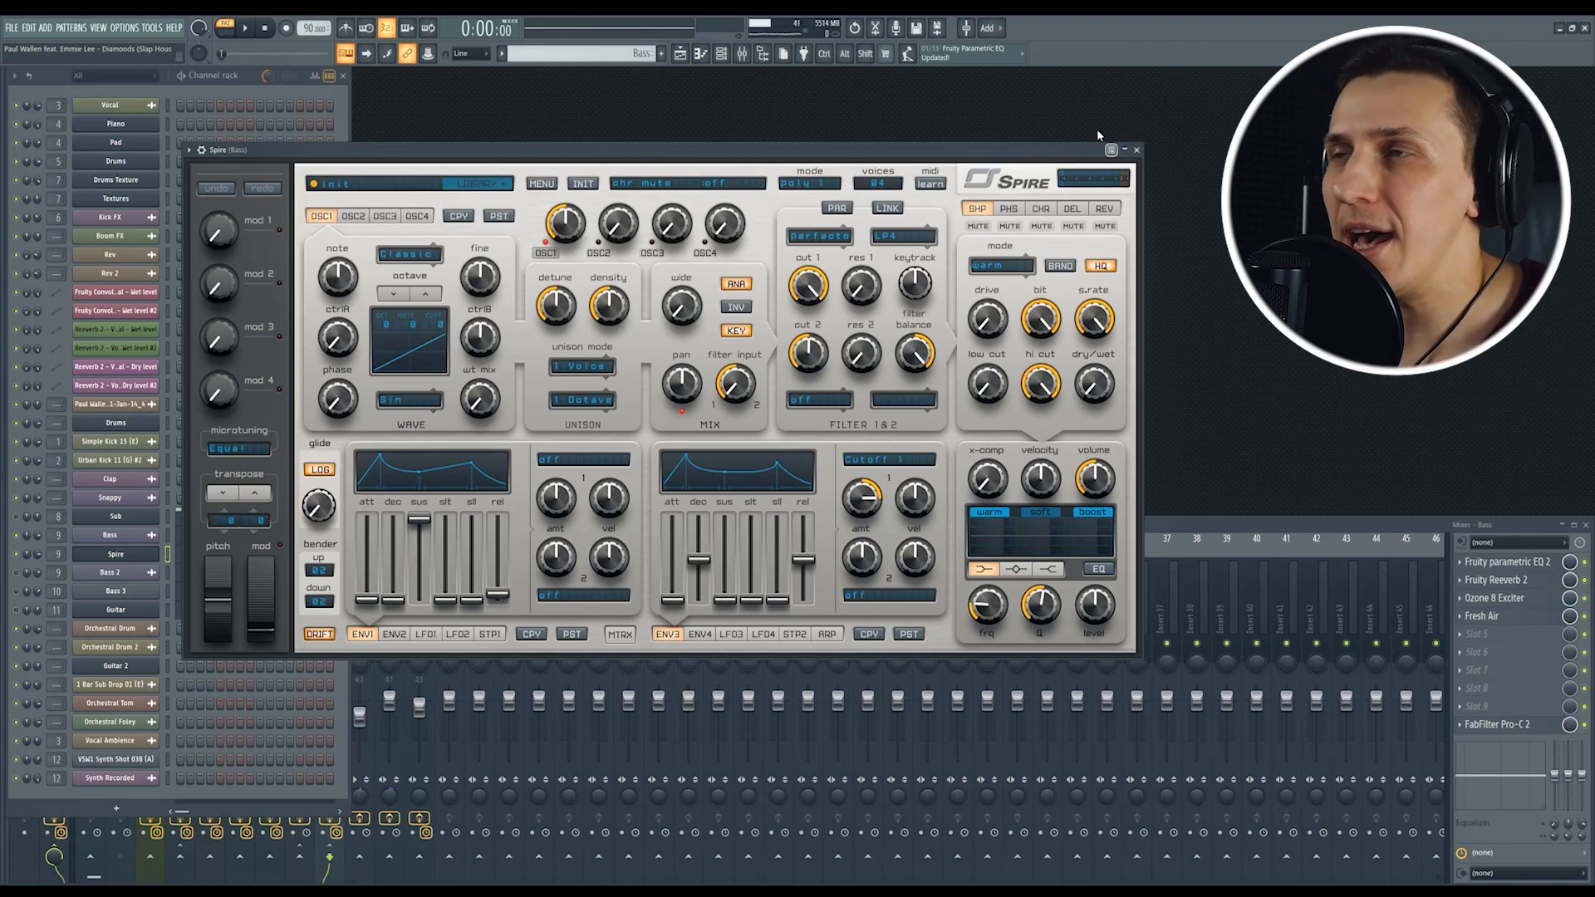
click(1136, 150)
Step: Try a C6 slide note in the first bar of the Spire piano roll and remove it again
key(F7)
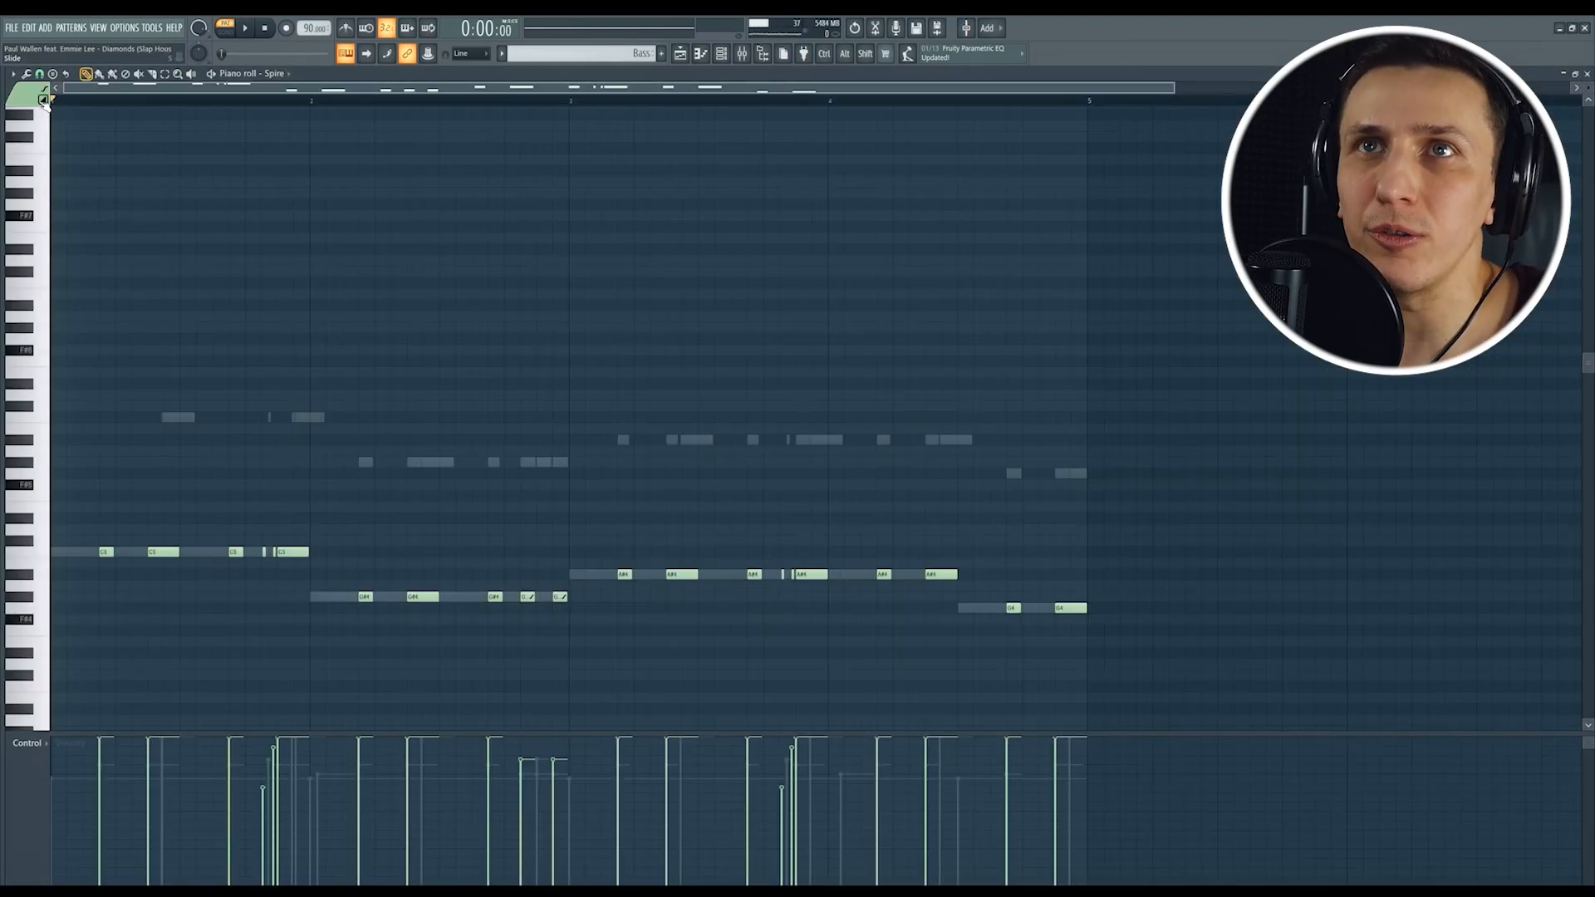
click(167, 426)
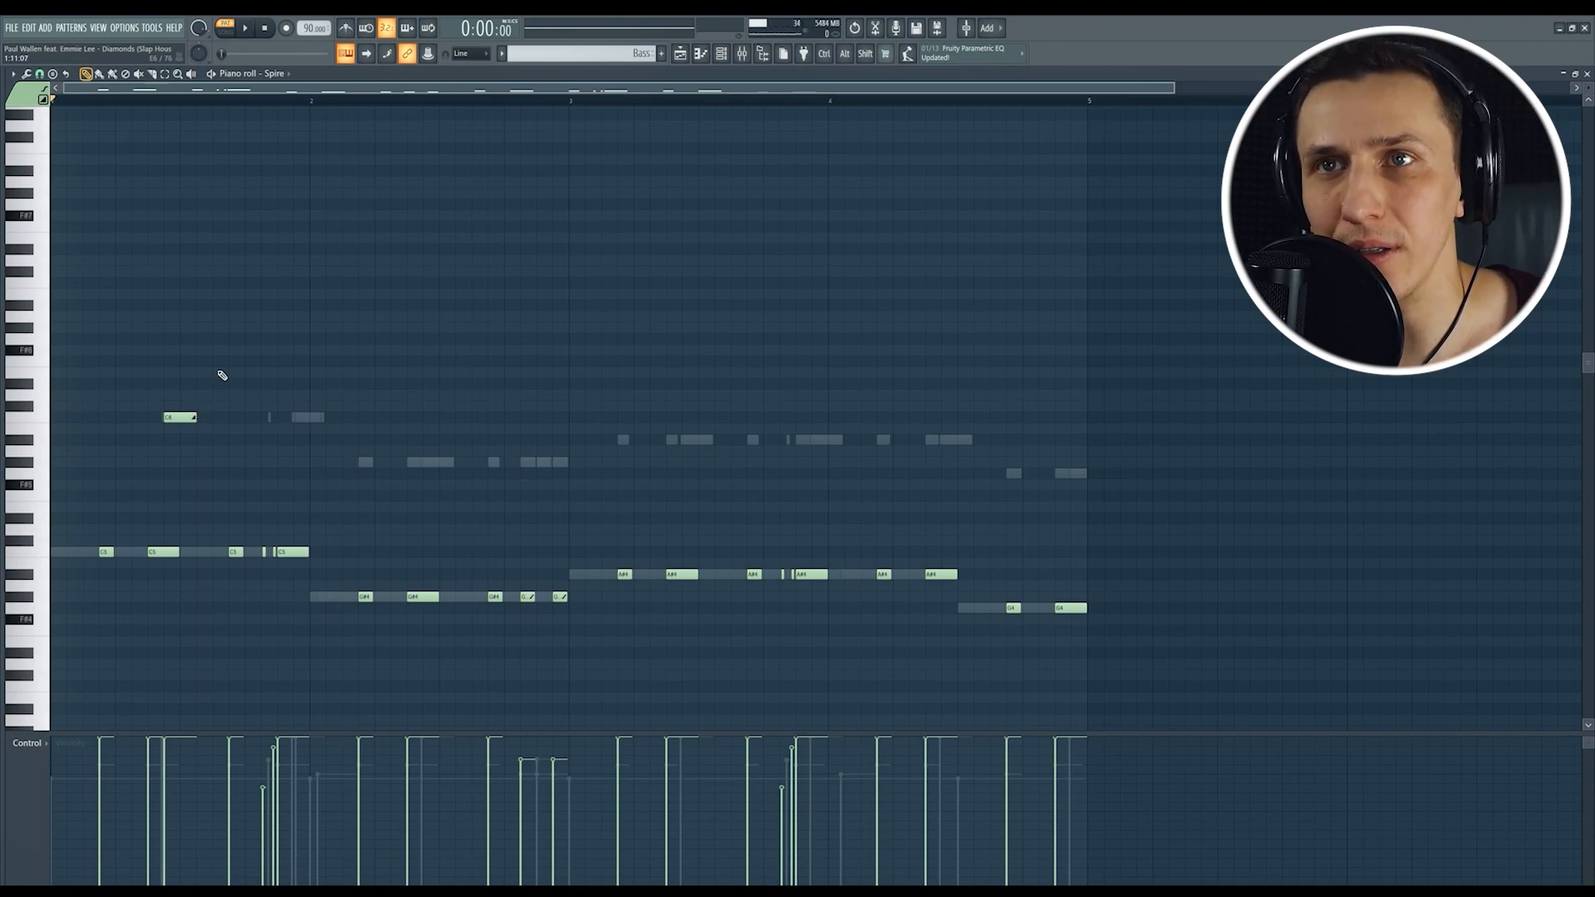
right_click(192, 415)
key(F7)
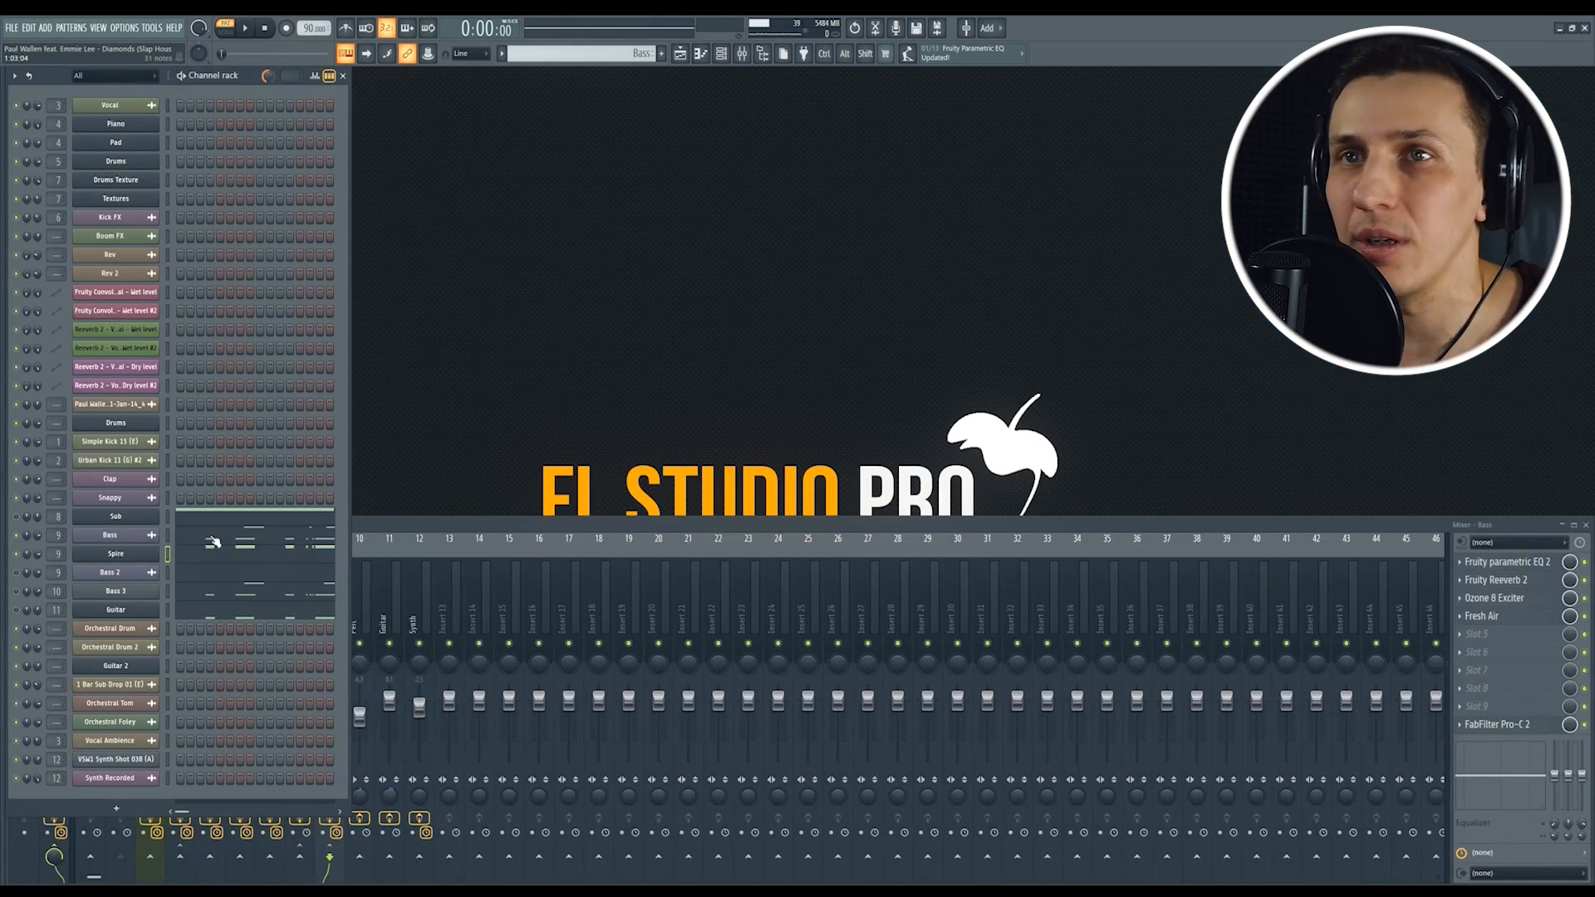
Step: Rename the Spire channel to Bass, then open its synth window and try the pitch wheel
shift+click(133, 555)
text(Bass)
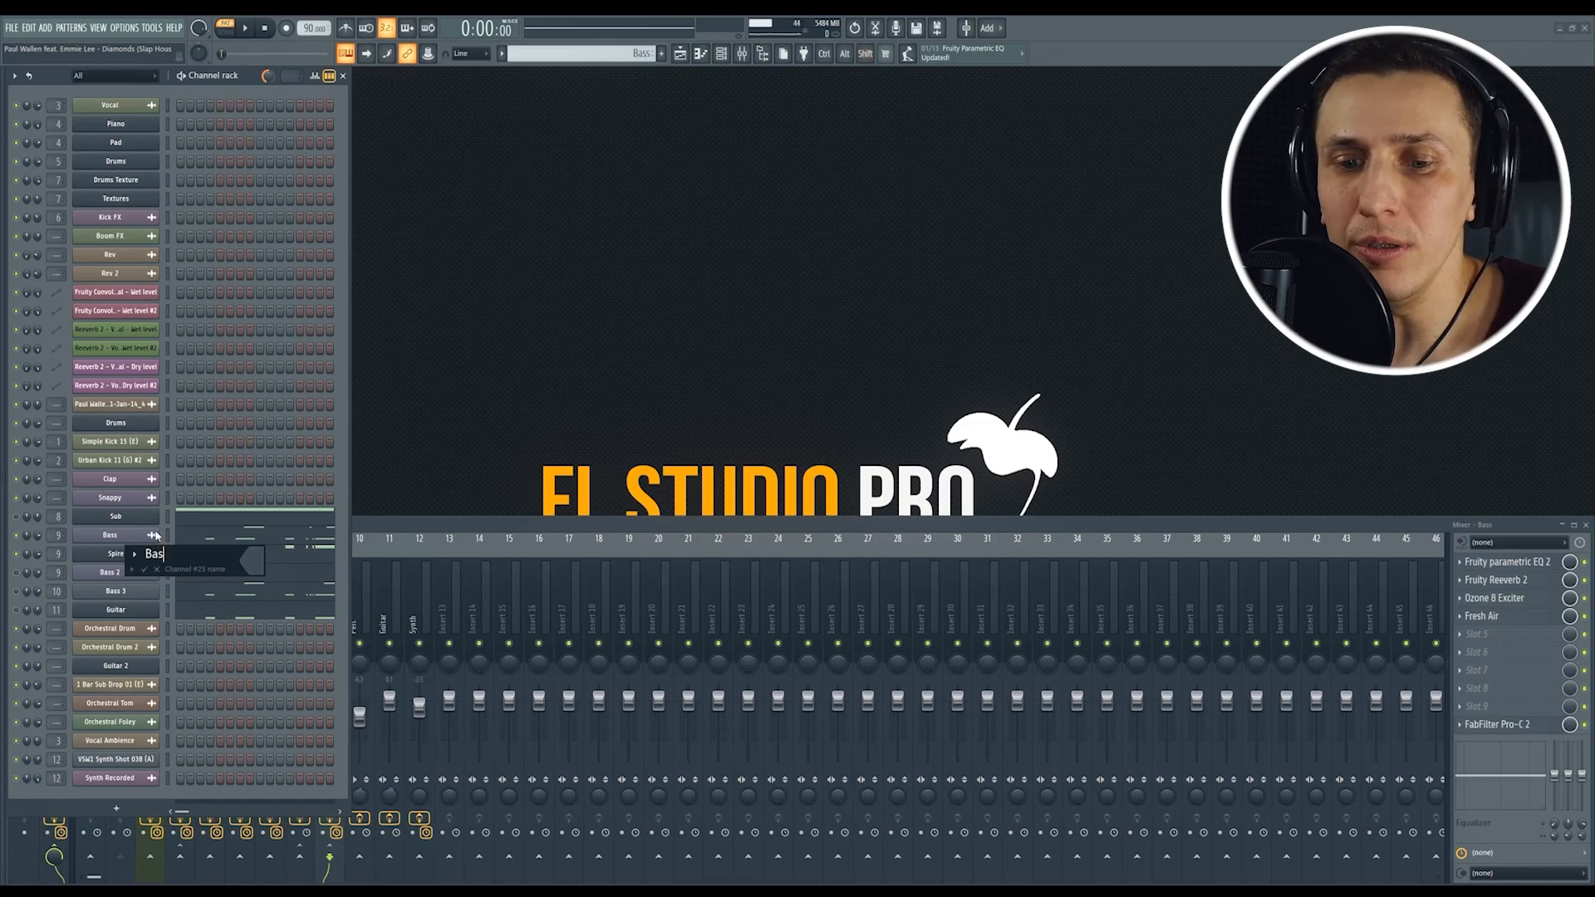
key(Return)
click(115, 553)
drag(216, 640, 221, 607)
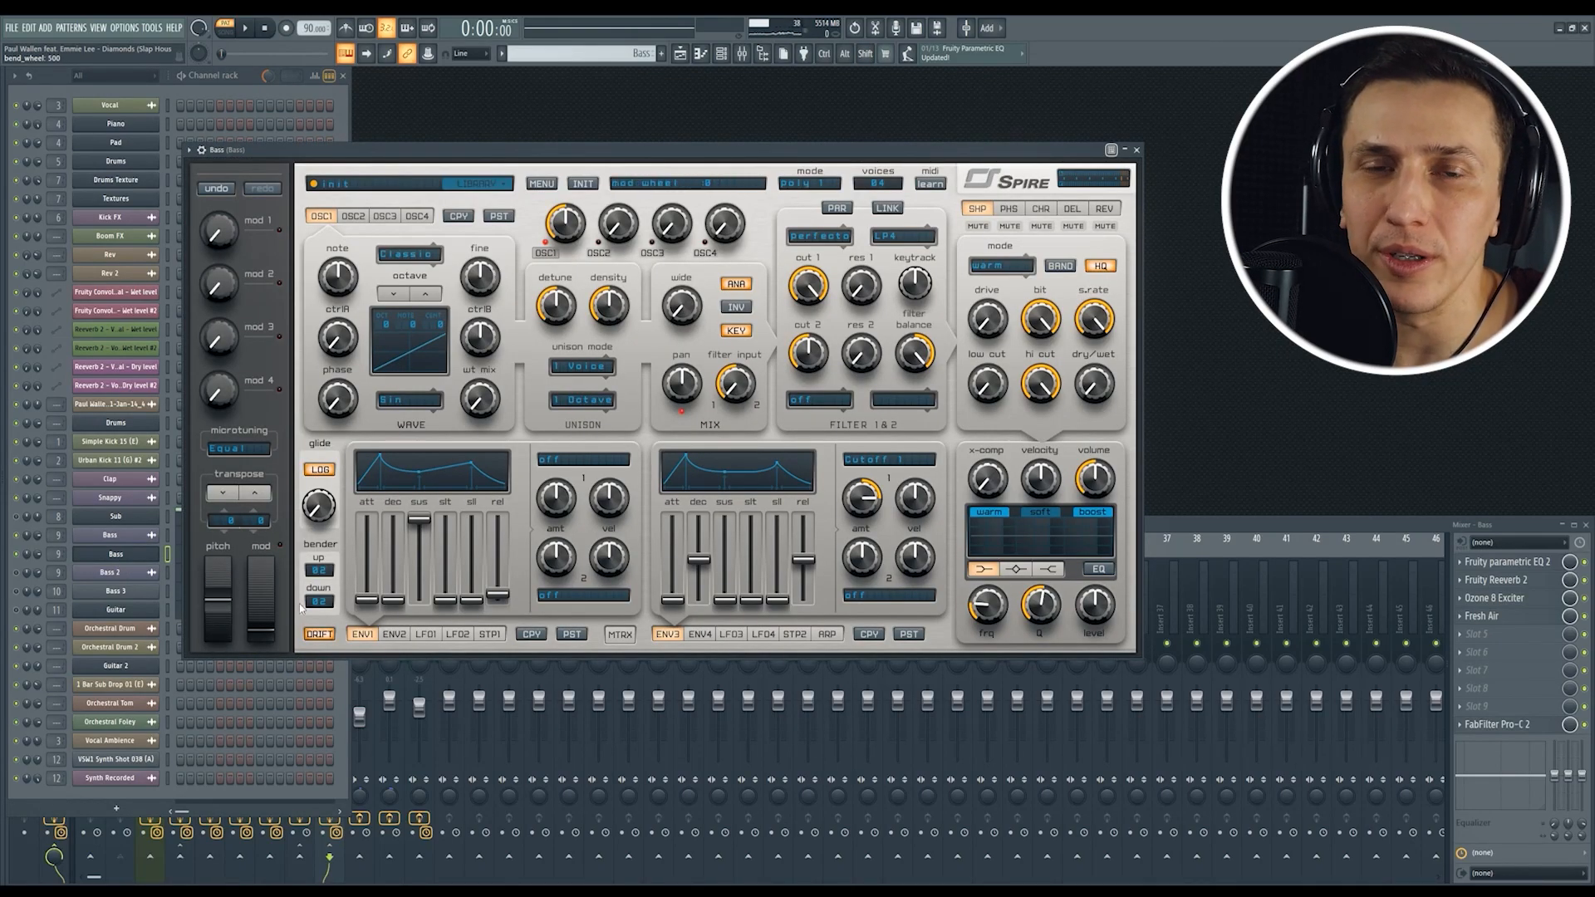
Step: Audition bass presets in the SUPREME G-House & B-Bass folder of the Spire library and load Bass 16 [PL] - Shooting
click(478, 183)
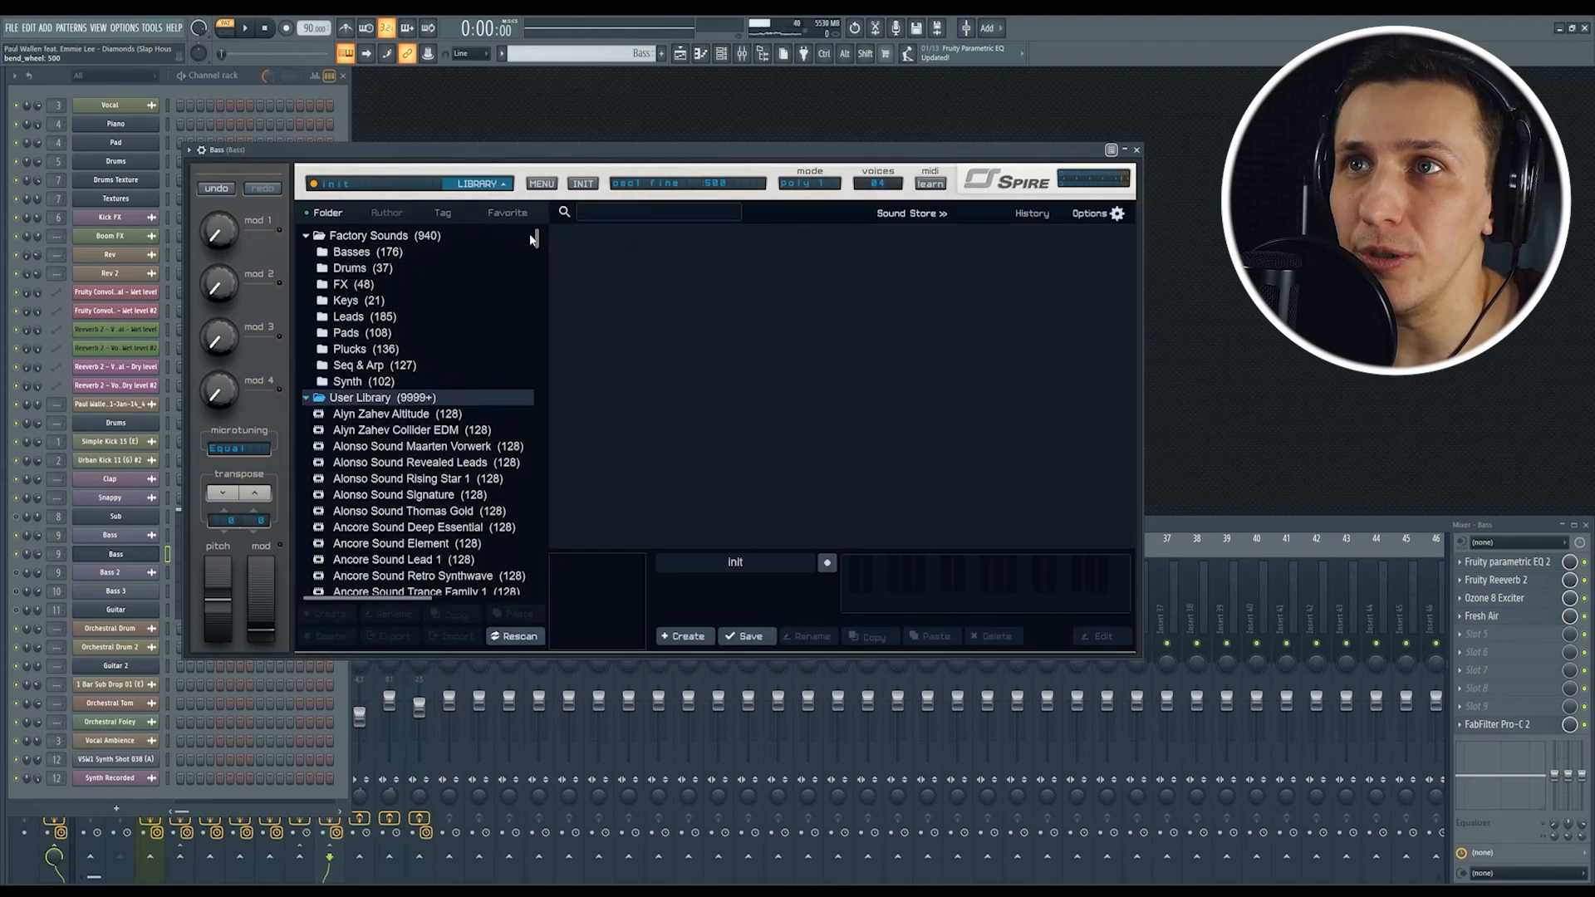
drag(532, 239, 535, 587)
click(448, 586)
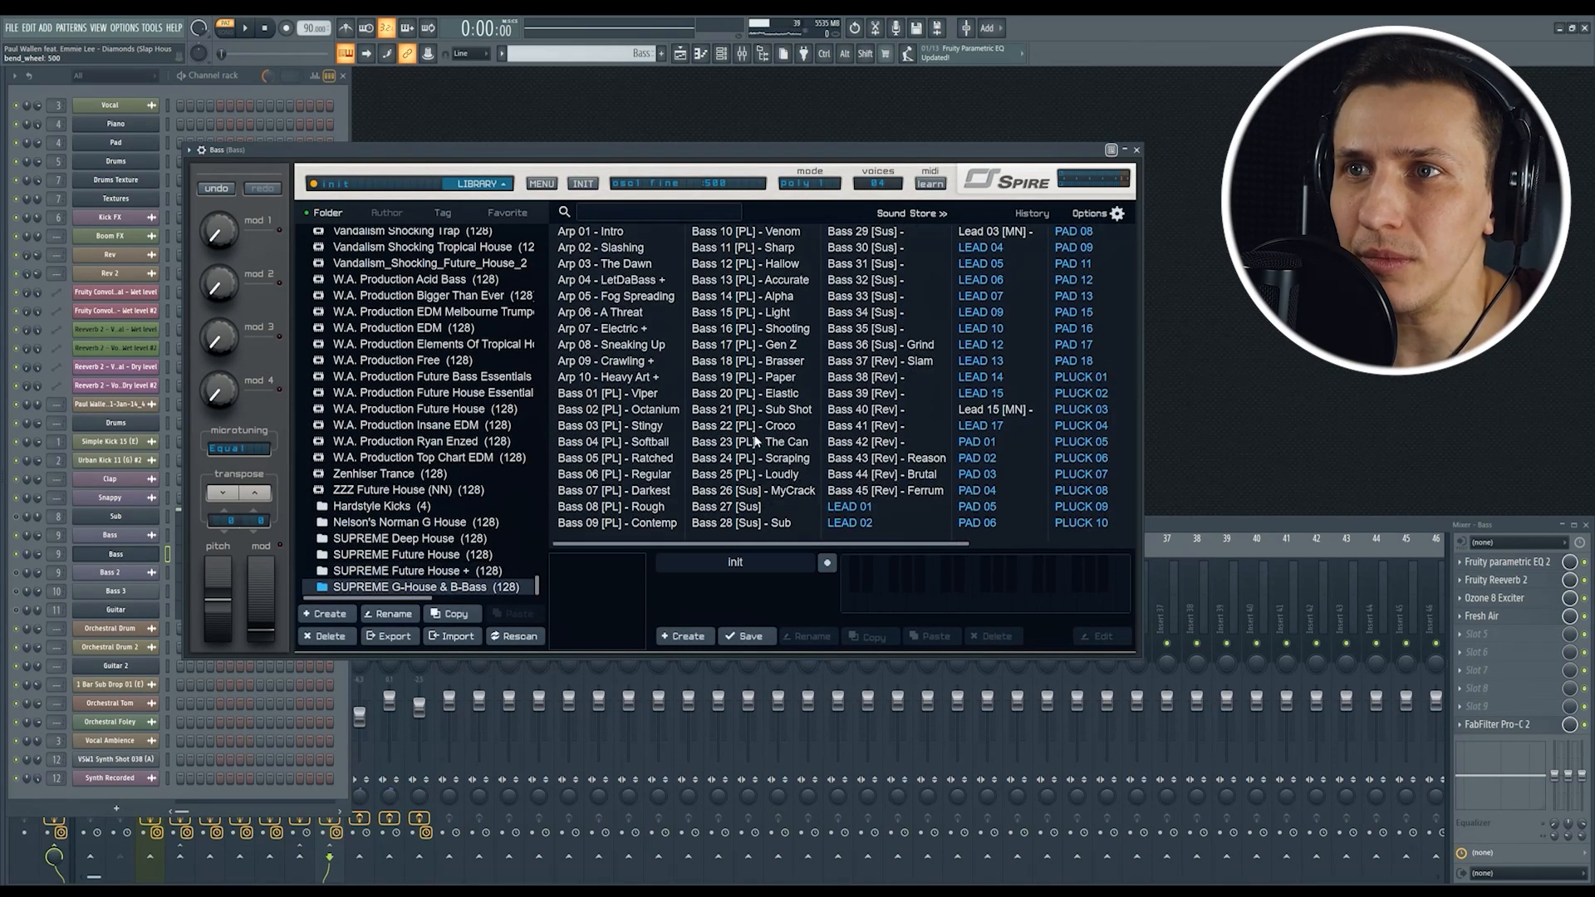
click(777, 316)
click(822, 475)
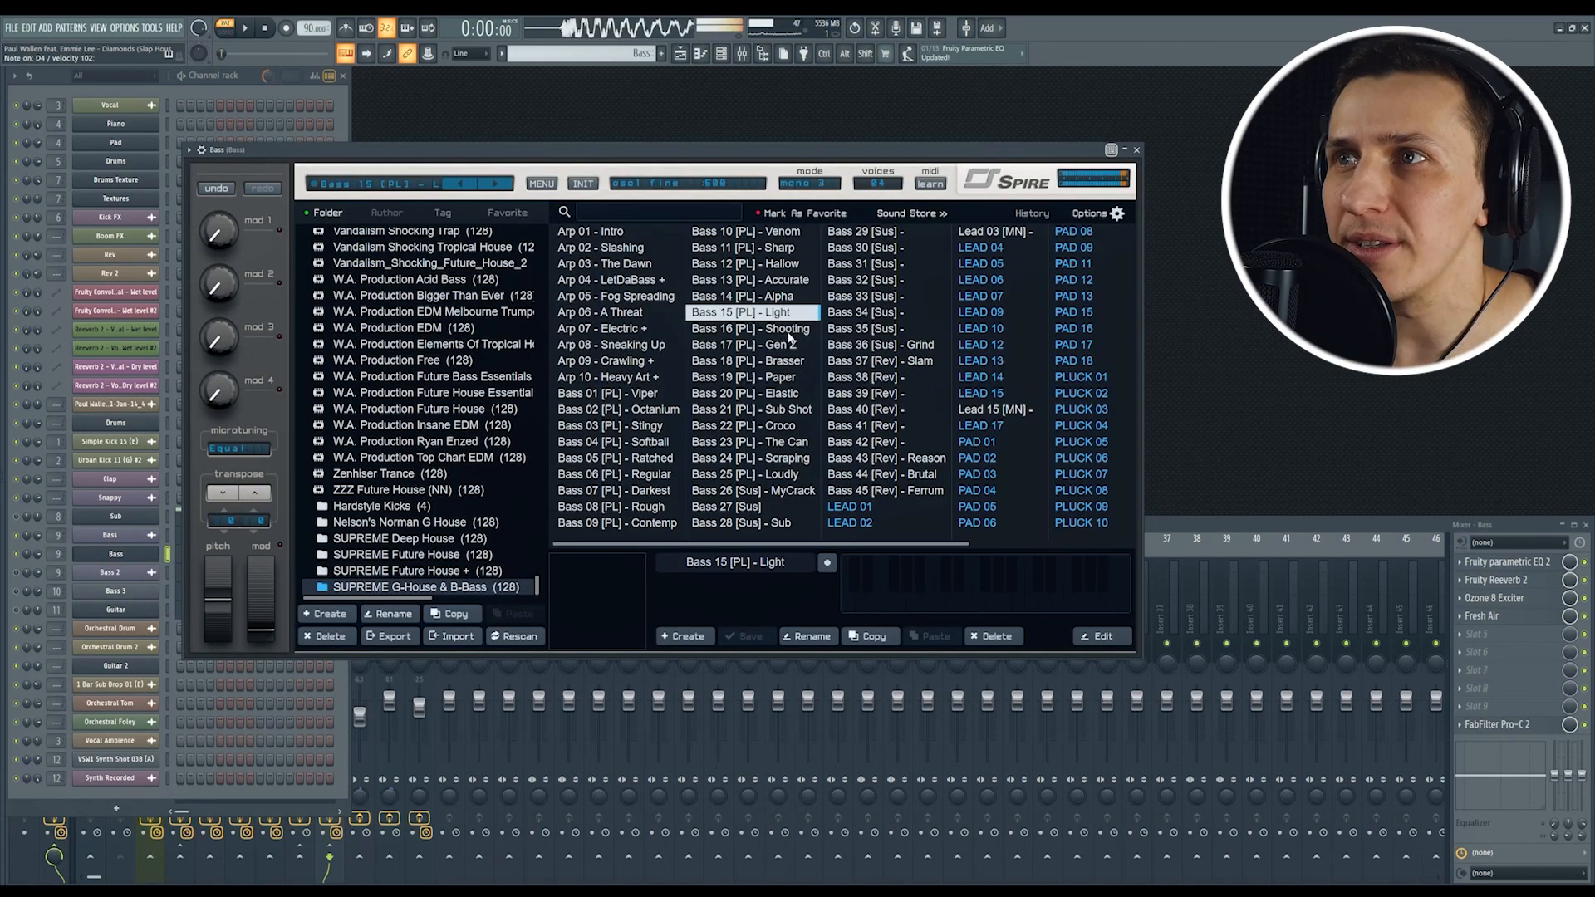
key(Down)
key(Down)
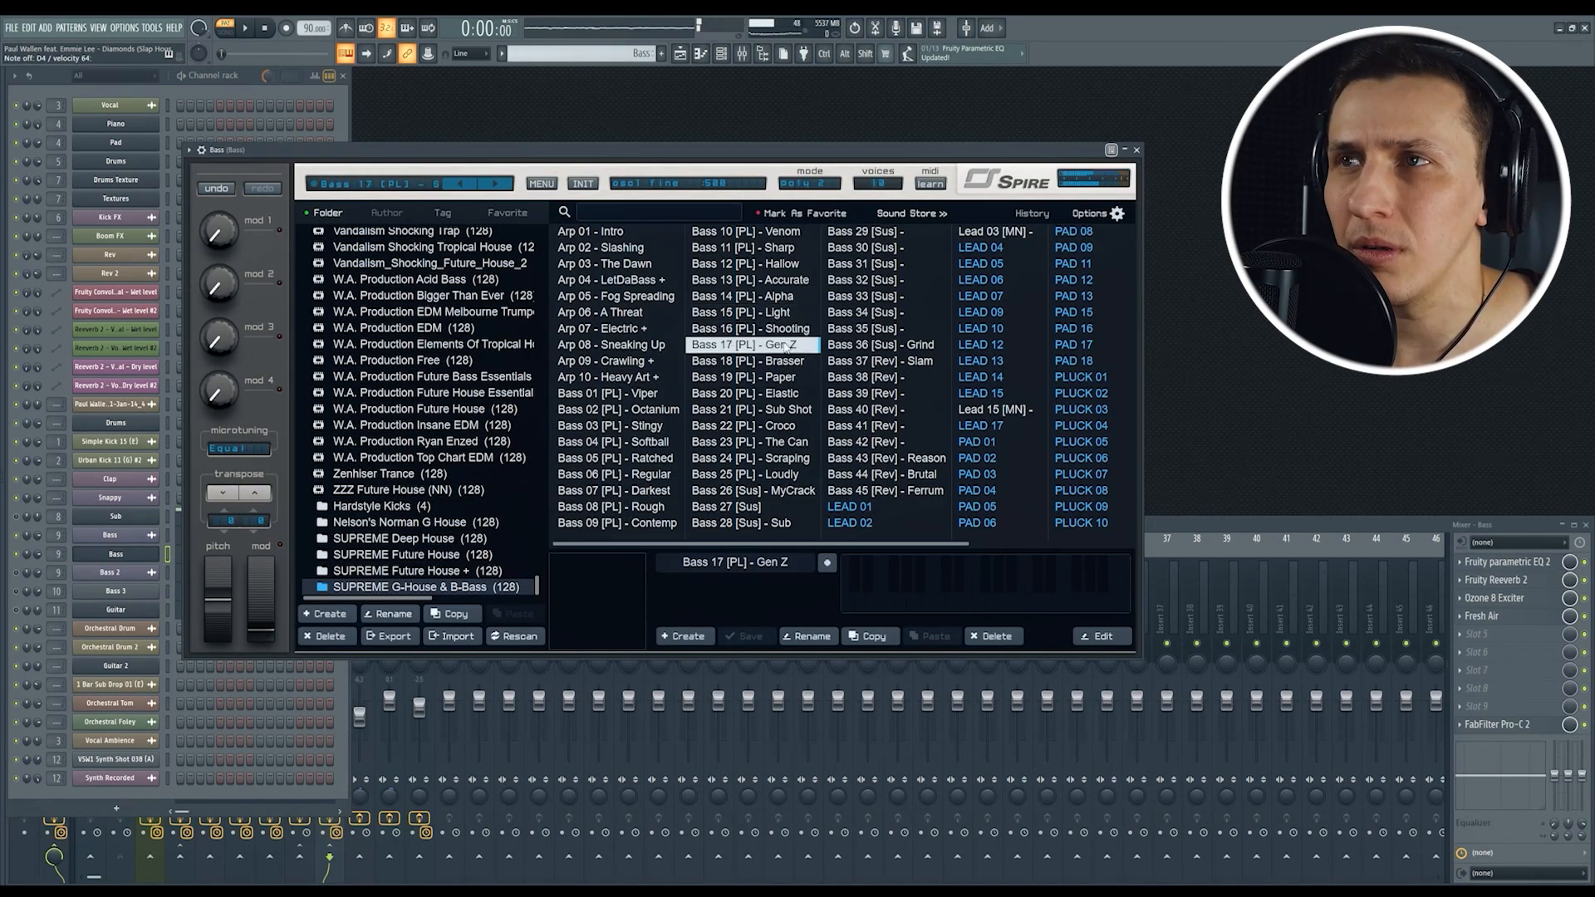
key(Up)
click(1137, 150)
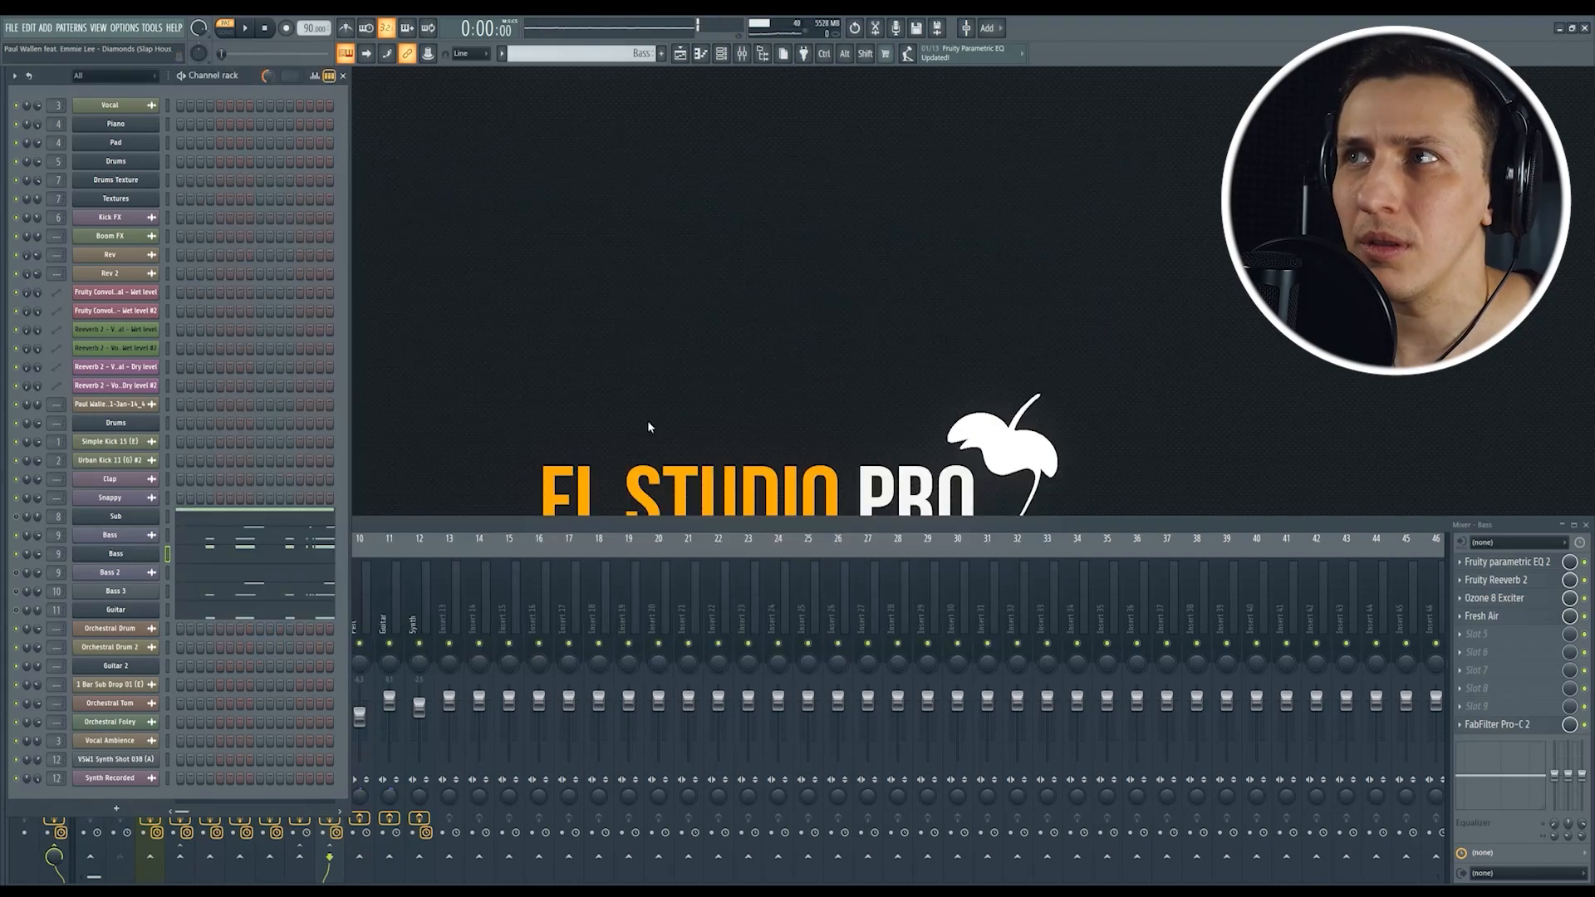
Step: Move the Spire Bass channel's notes out of the Bass pattern and into the Bass Synth pattern
click(195, 561)
key(space)
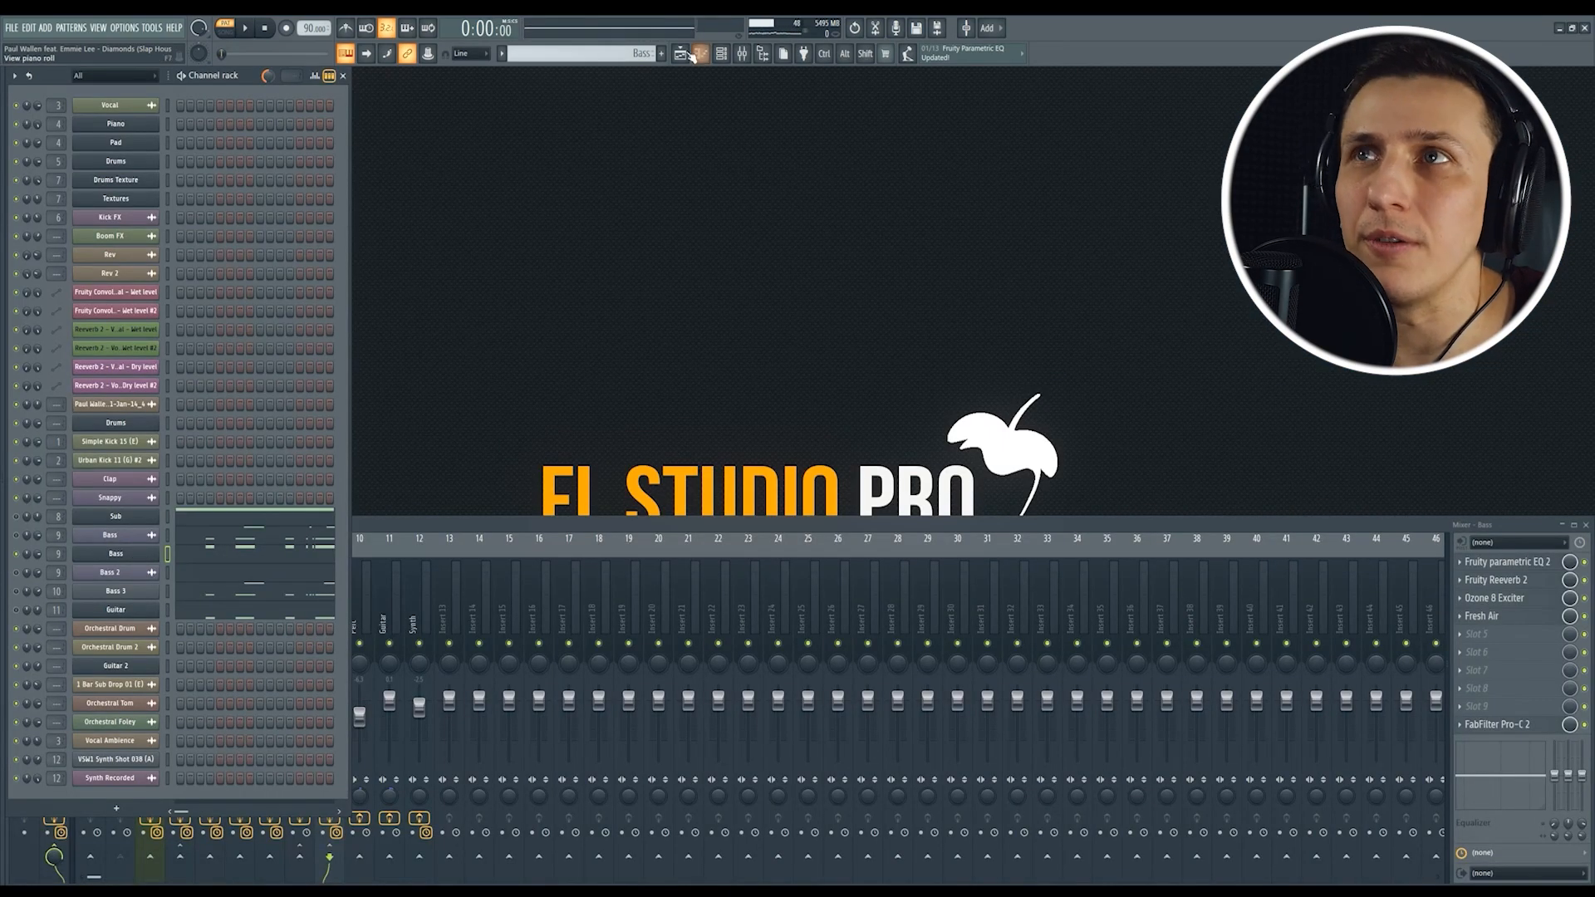
right_click(116, 553)
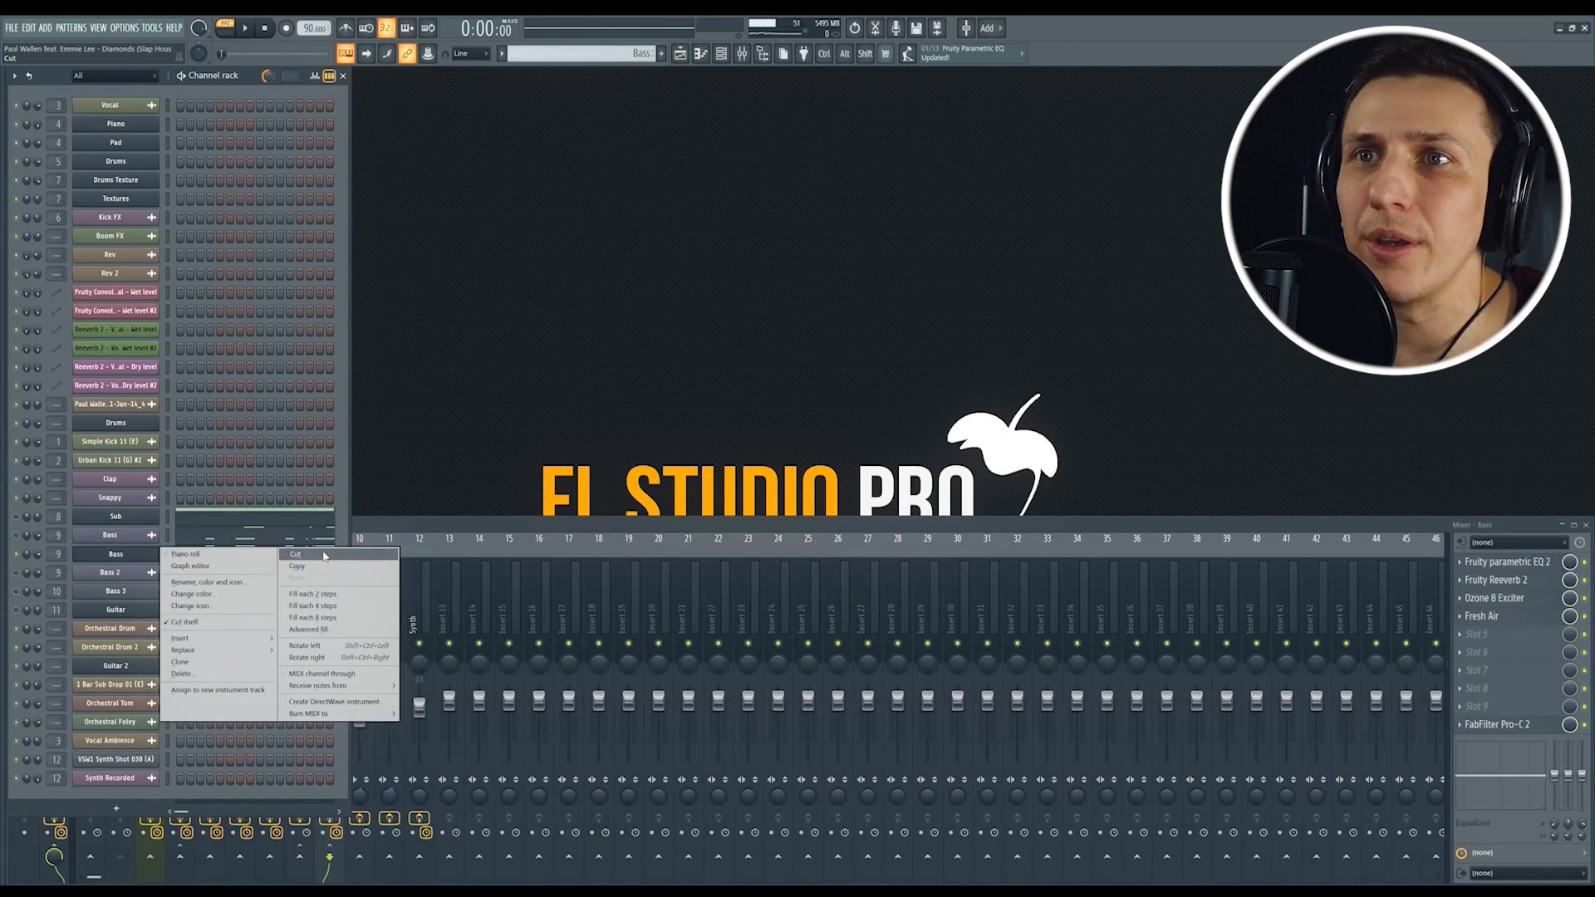
click(323, 562)
click(680, 53)
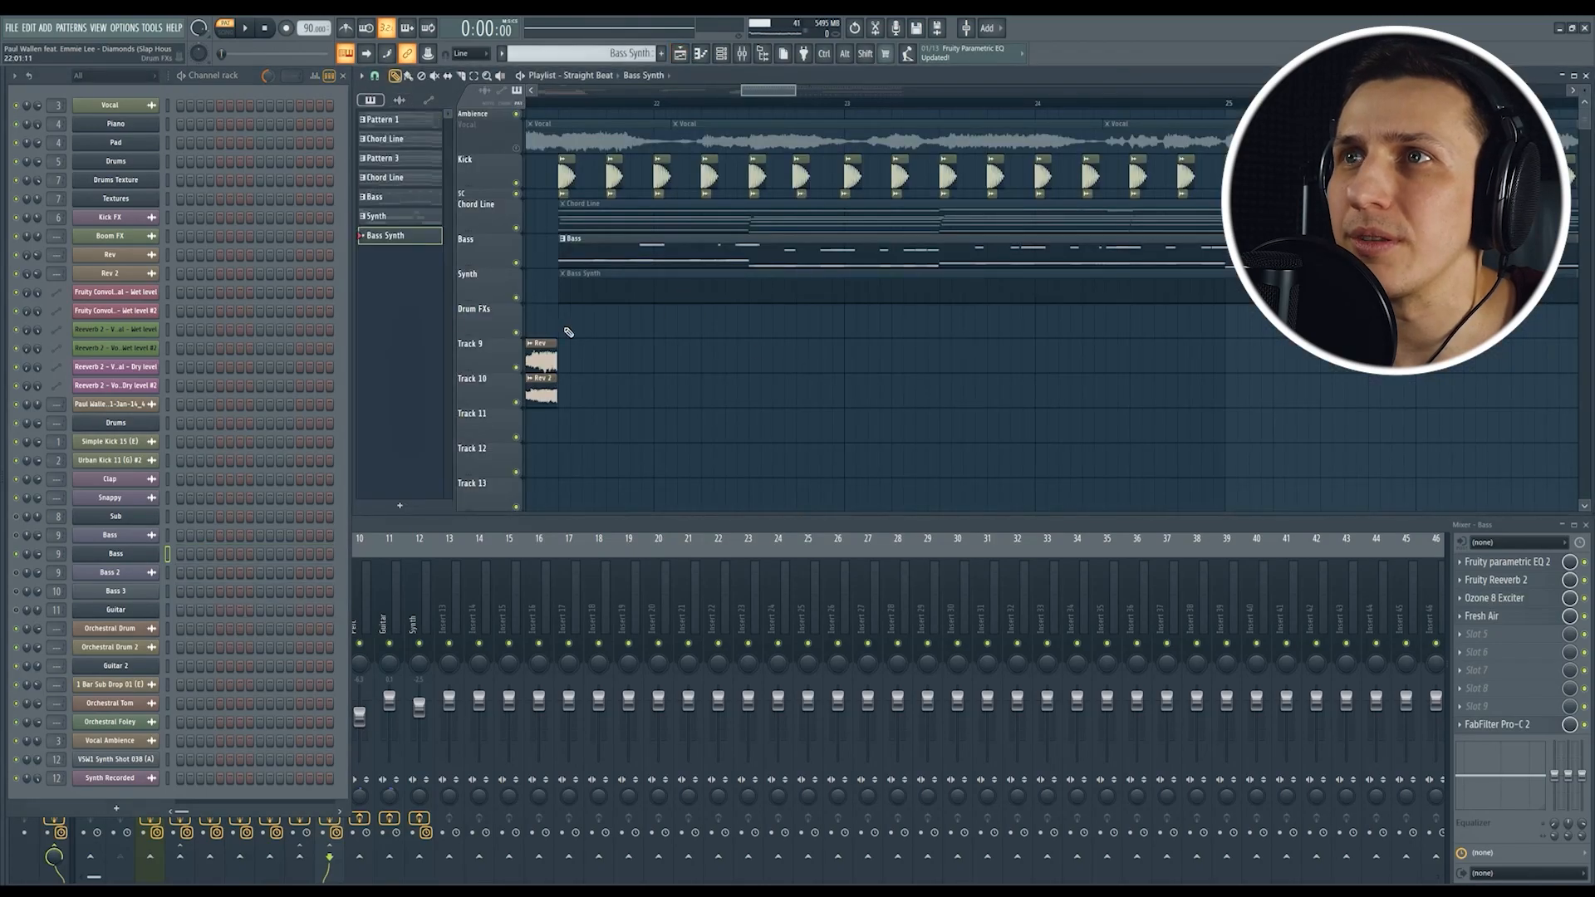
right_click(115, 554)
click(324, 580)
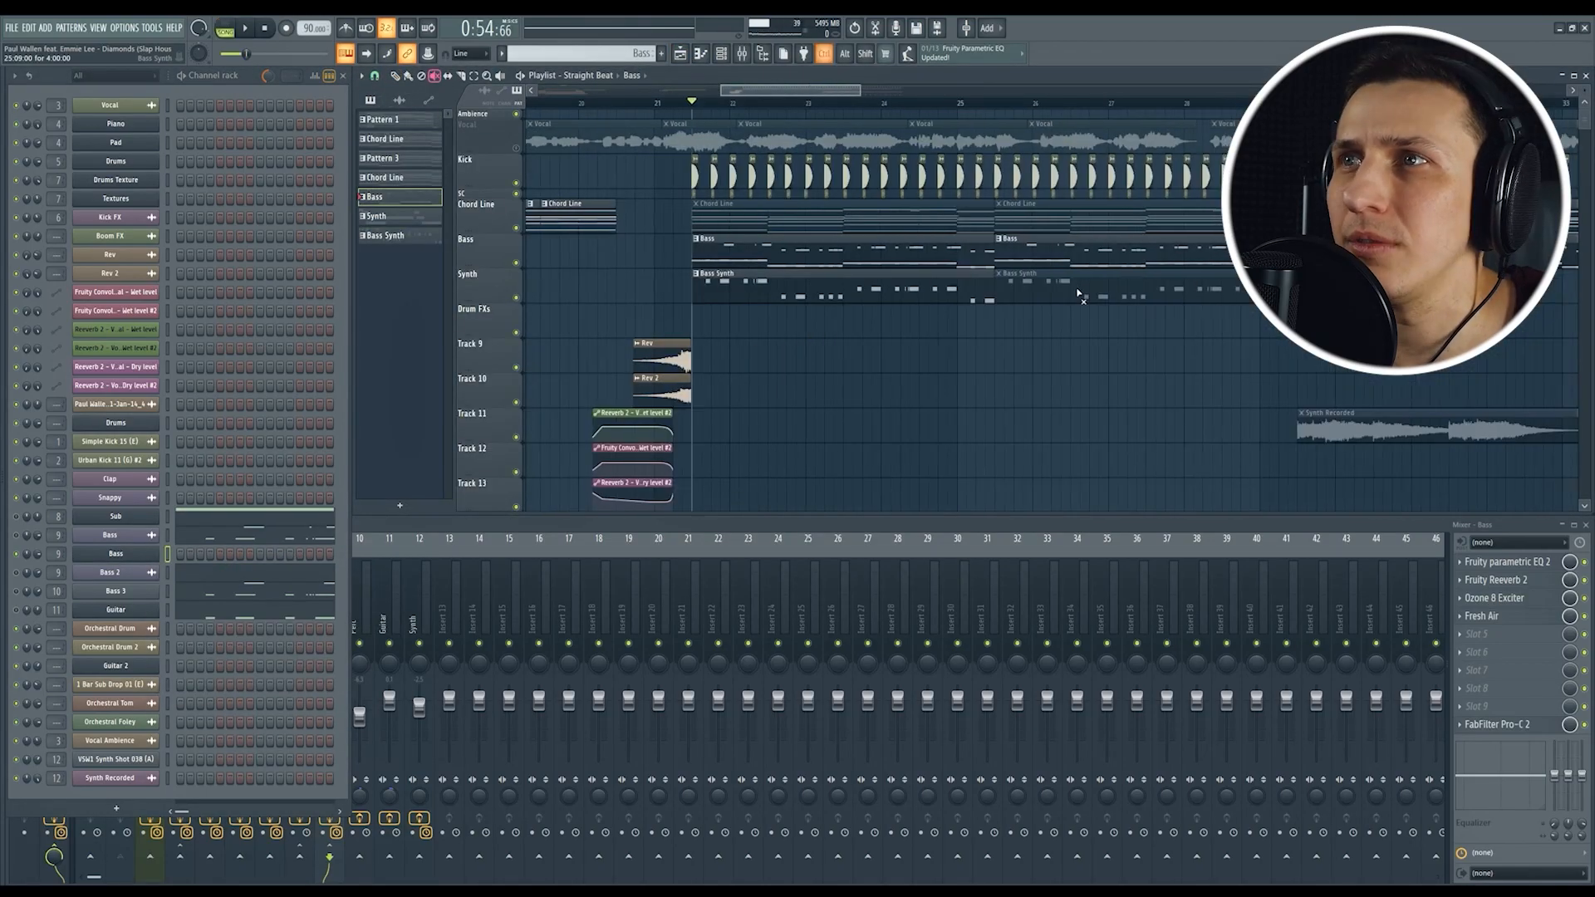
Step: Unmute the second Bass Synth clip on the Synth track and play the start of the drop
click(1047, 282)
scroll(819, 416, up, 3)
key(space)
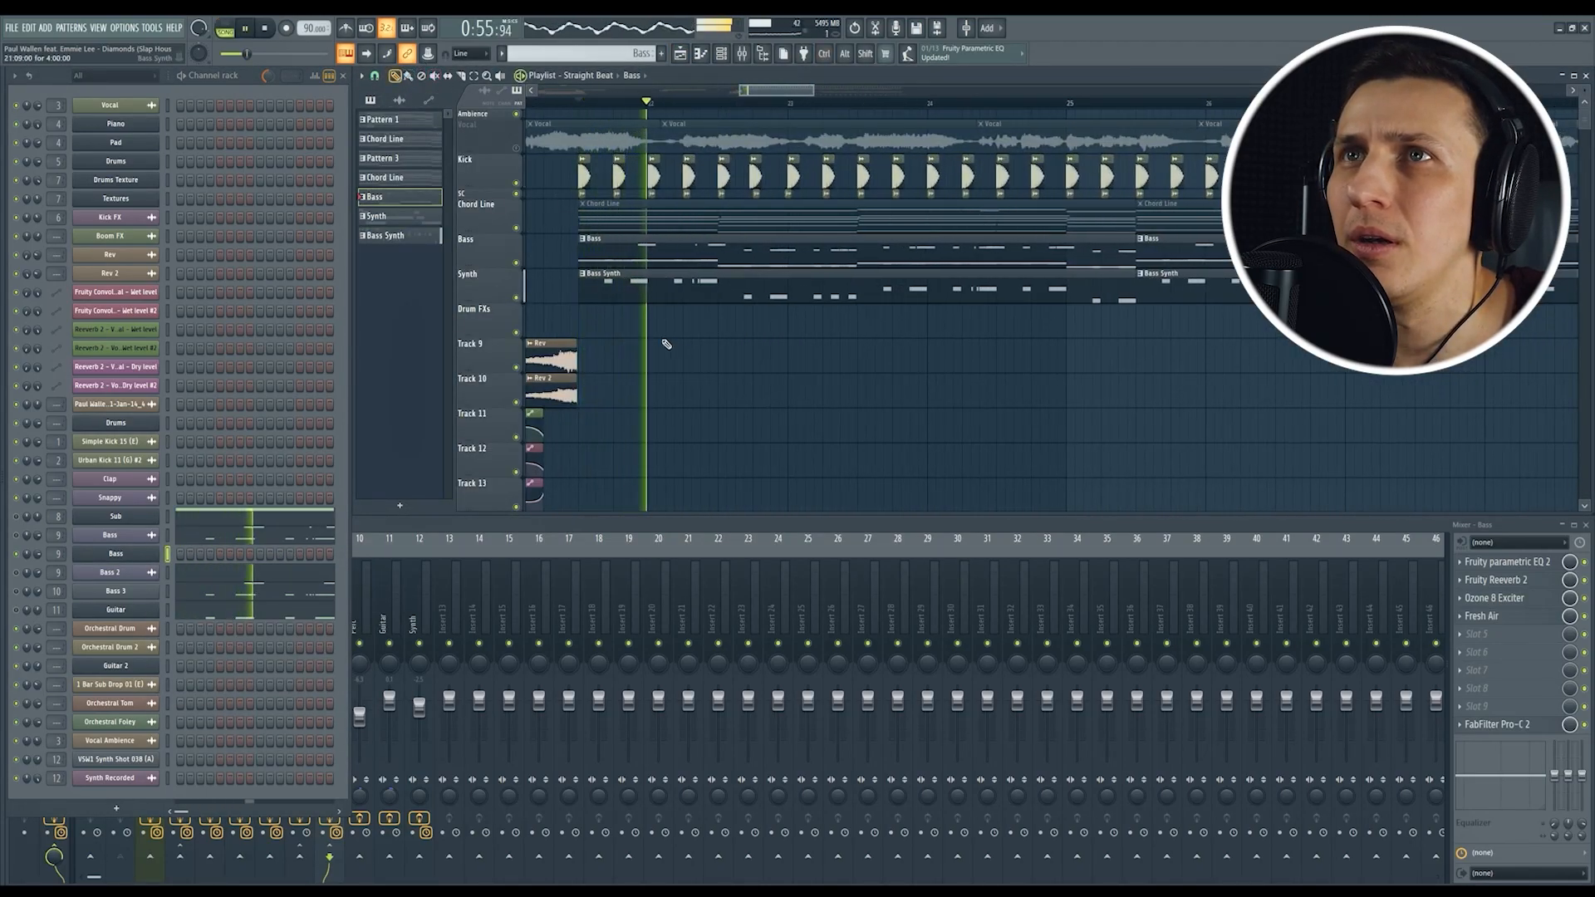
key(space)
Step: Create an automation clip for the Spire pitch wheel across the first bar of the Bass Synth clip
click(387, 235)
scroll(557, 349, up, 1)
scroll(558, 349, up, 2)
drag(848, 106, 592, 107)
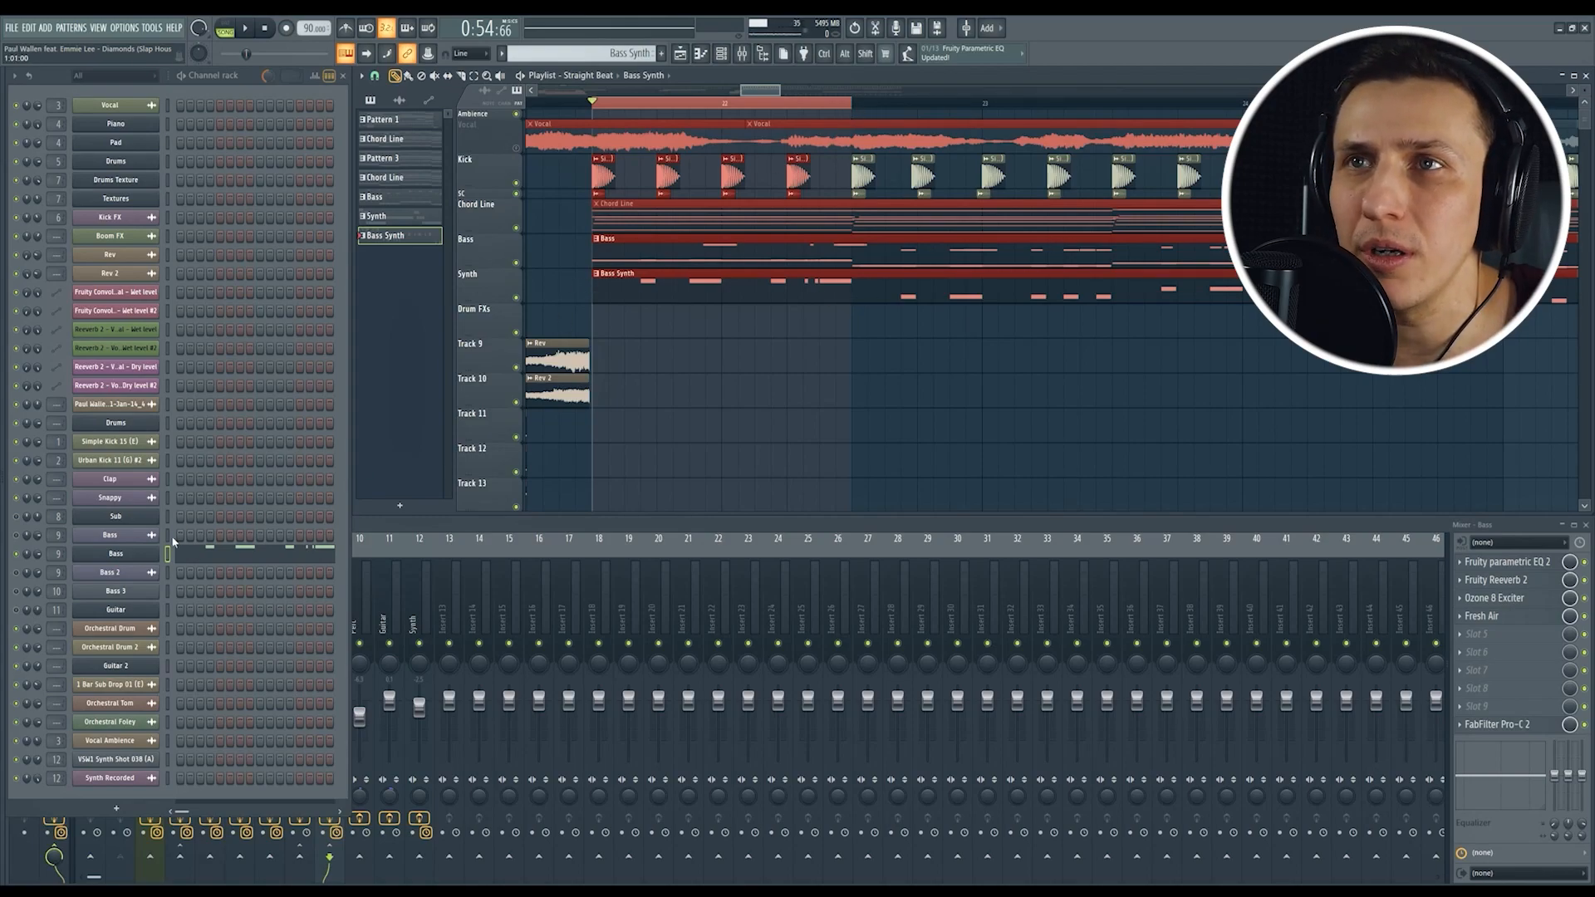
click(115, 554)
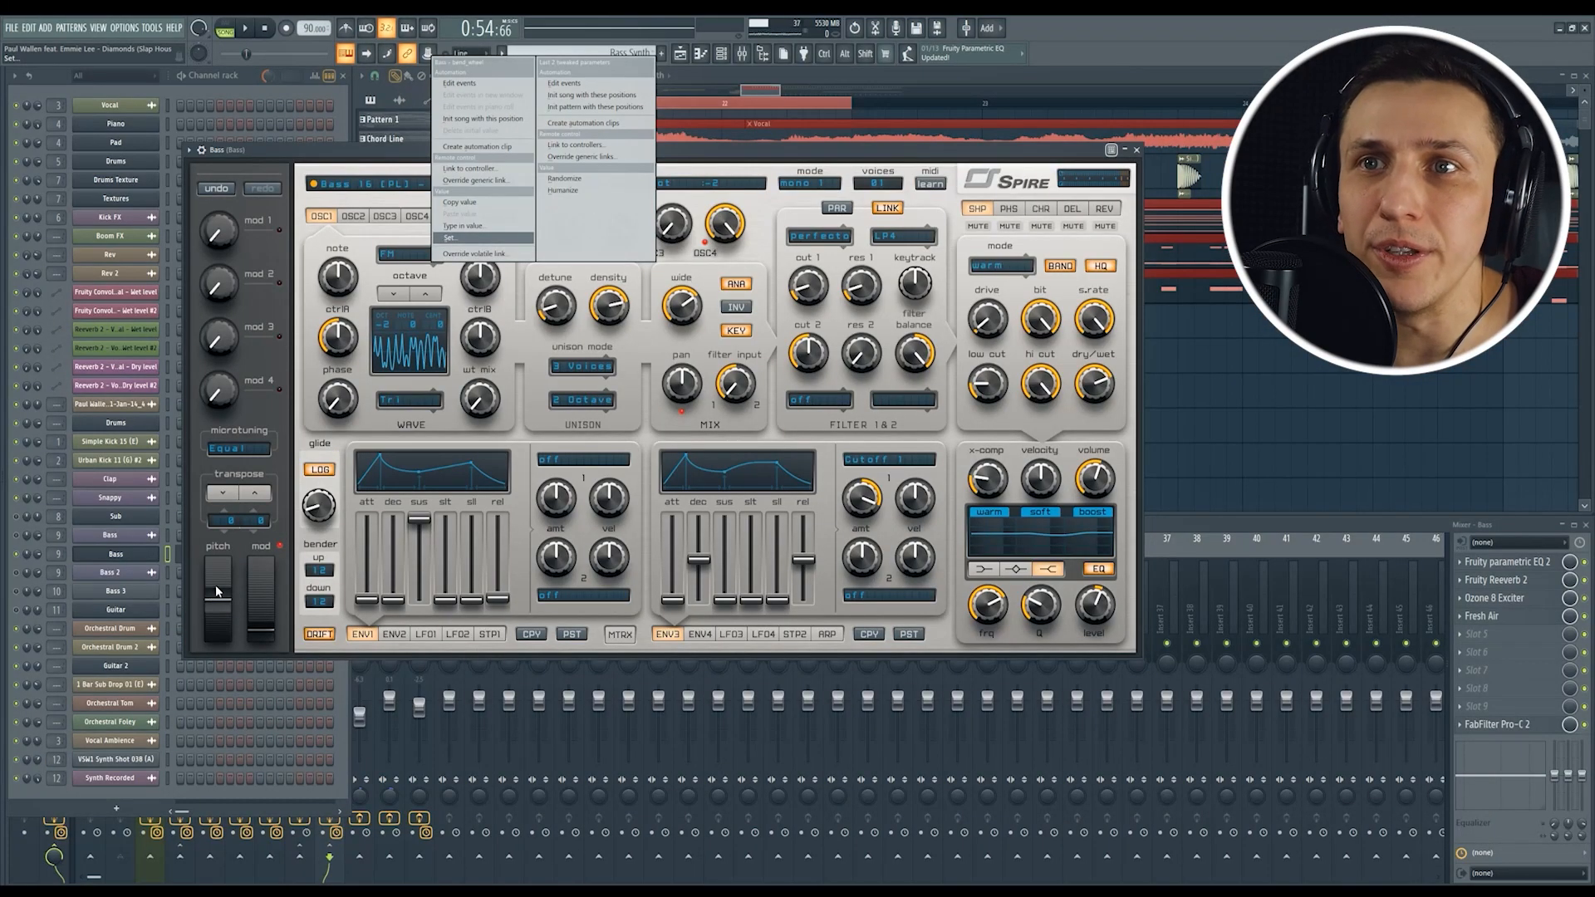
click(478, 146)
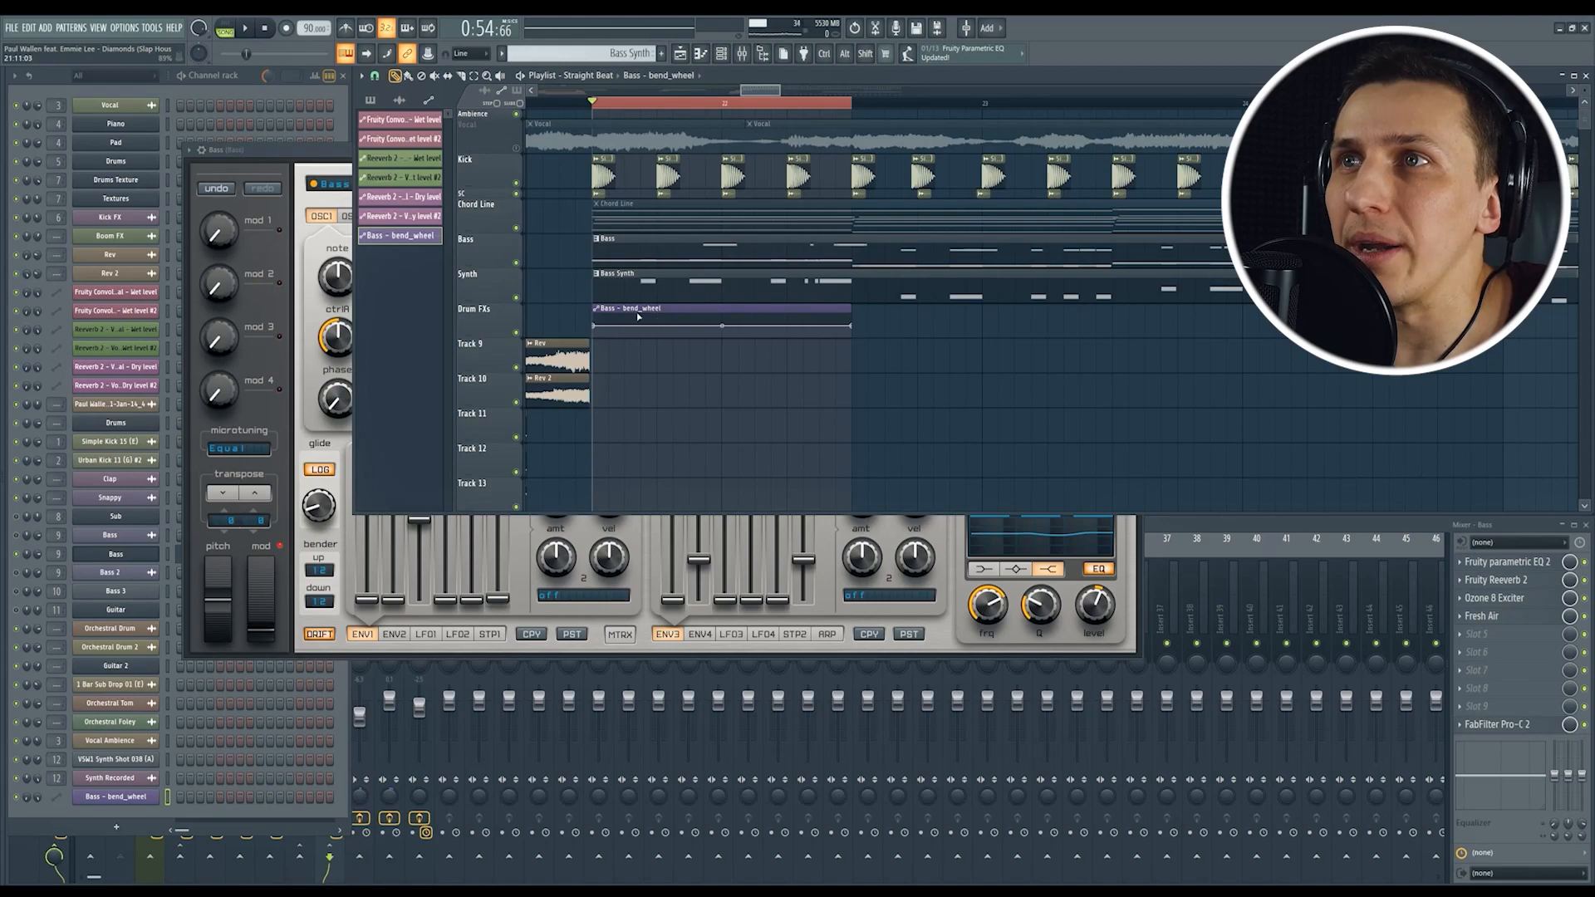
Step: Shape a pitch peak at the middle of the bend_wheel clip's first bar, with 50% points before and after it
scroll(665, 318, up, 2)
right_click(540, 327)
key(Escape)
click(750, 327)
right_click(751, 327)
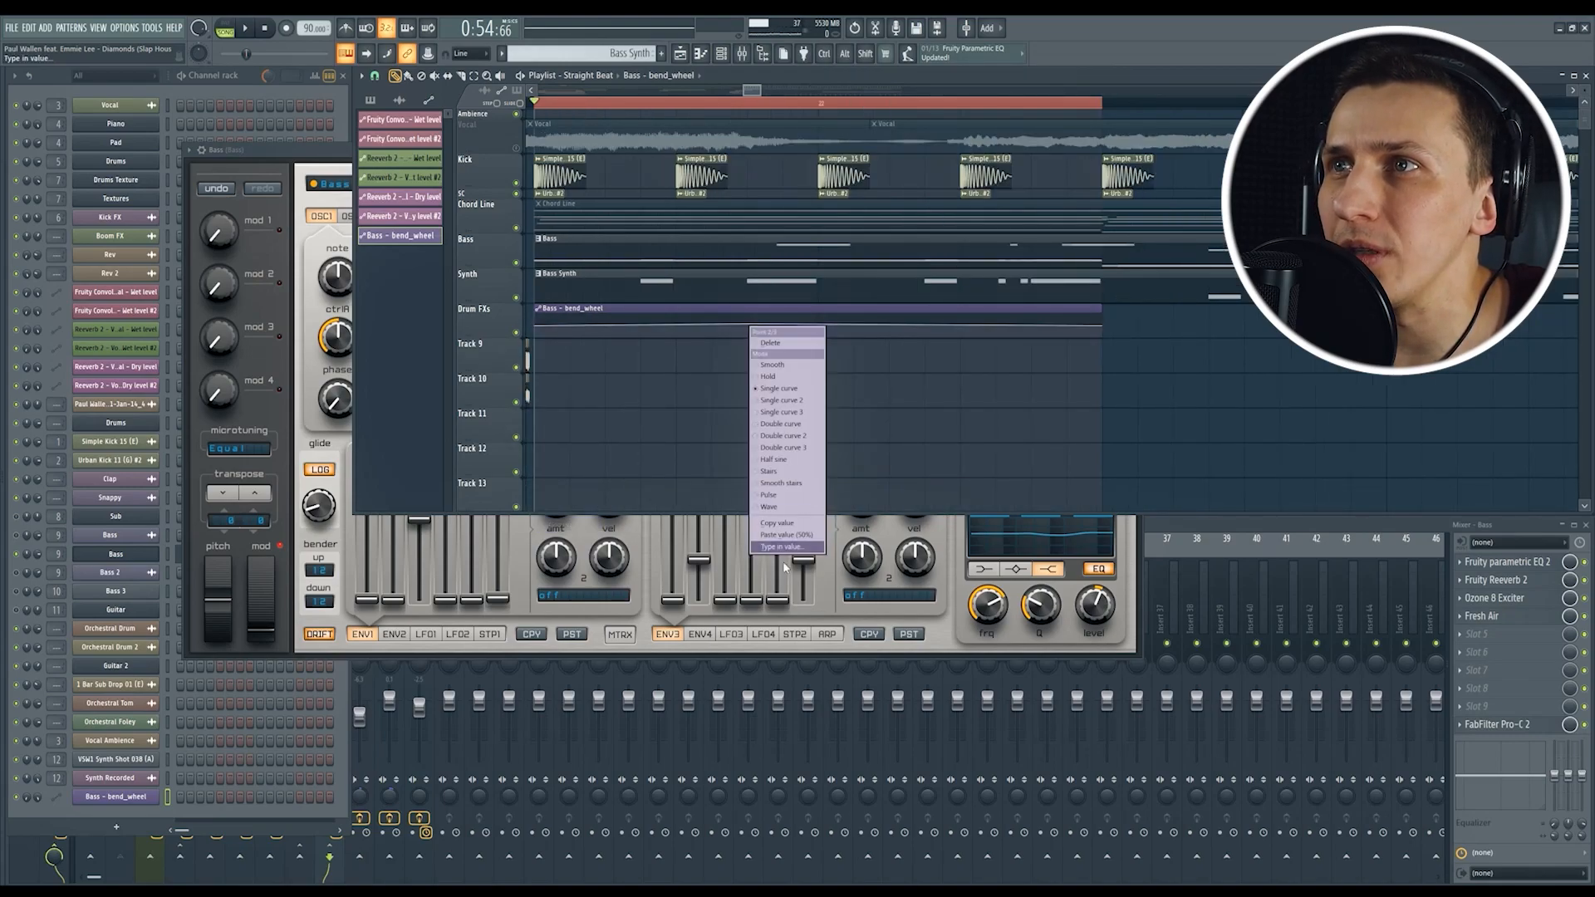
click(786, 534)
drag(816, 324, 818, 314)
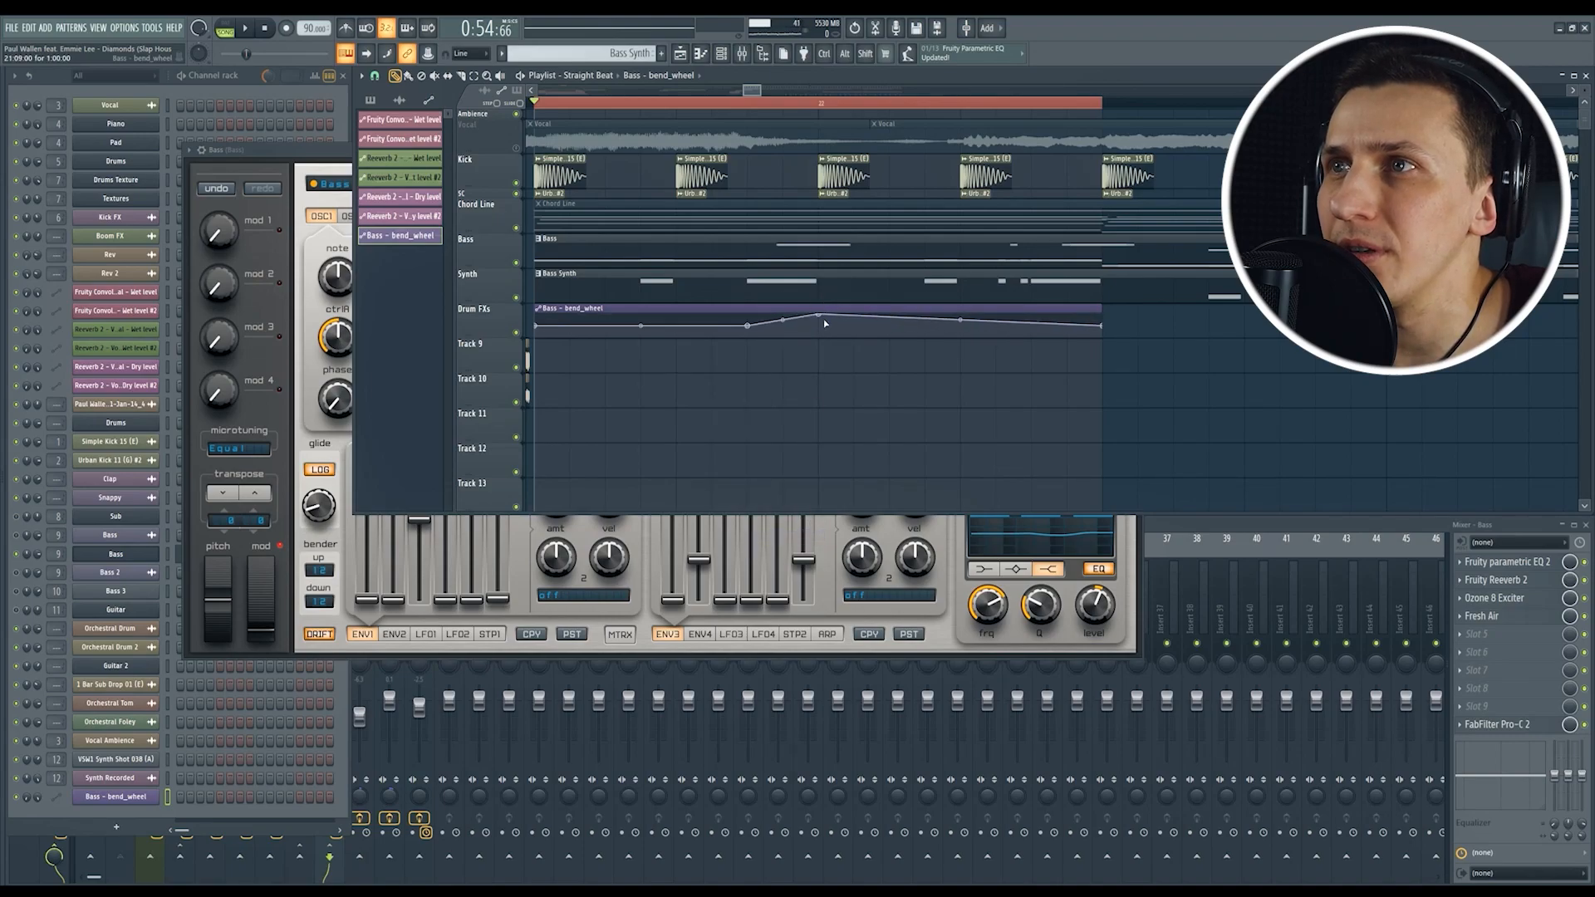
right_click(856, 327)
key(Escape)
scroll(971, 319, down, 2)
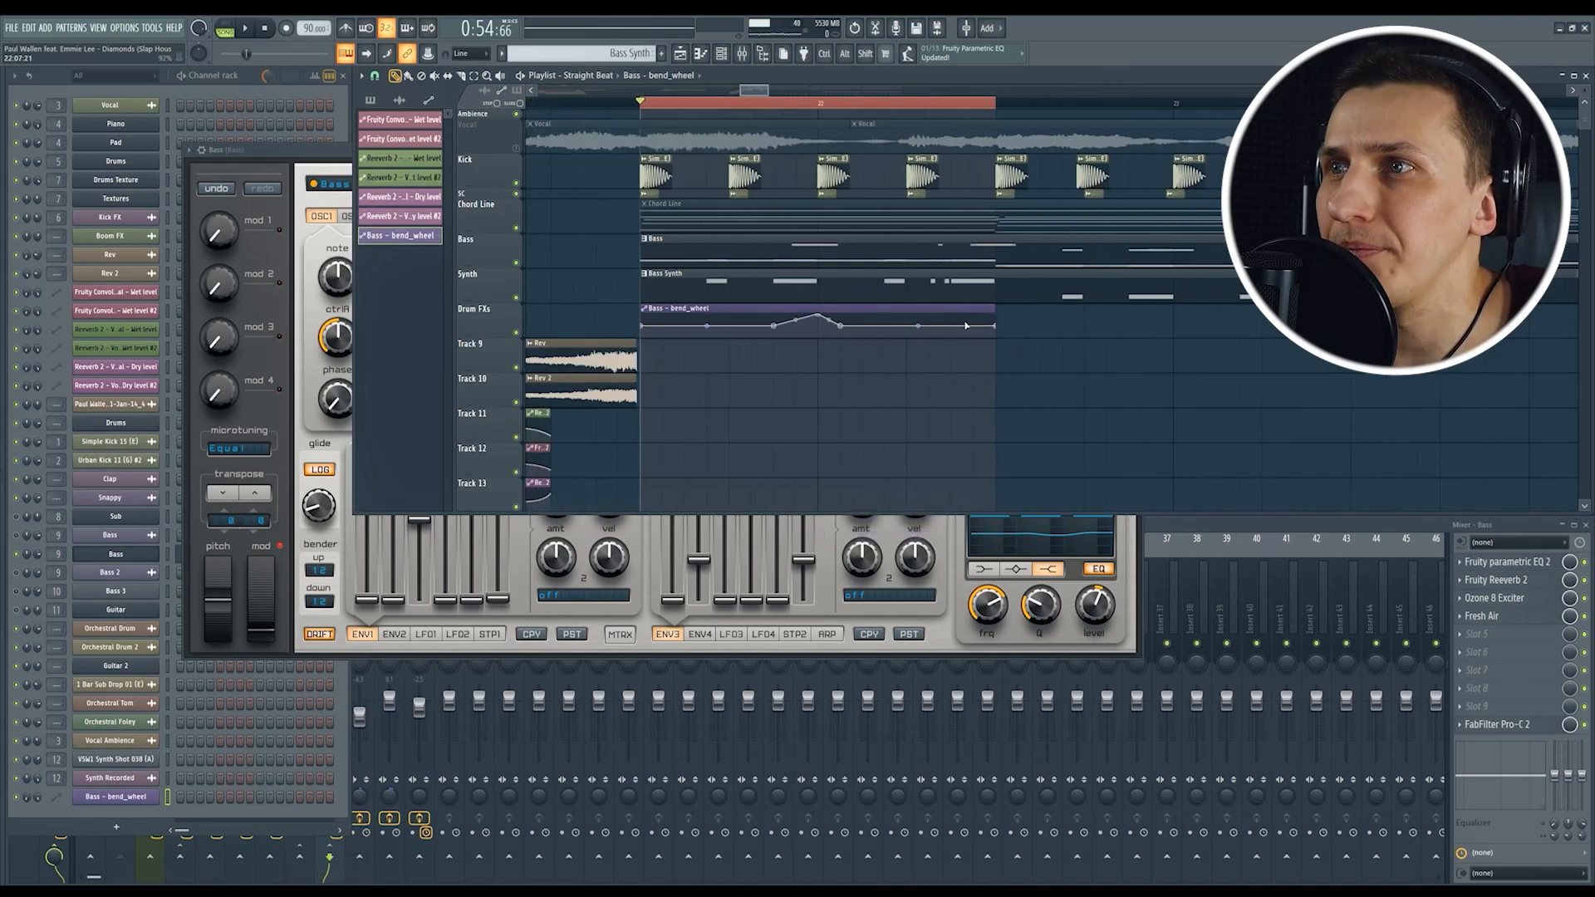
Step: Extend the bend_wheel curve past the bar line with a second peak that returns to a 50% point
drag(996, 319, 1018, 327)
right_click(1018, 326)
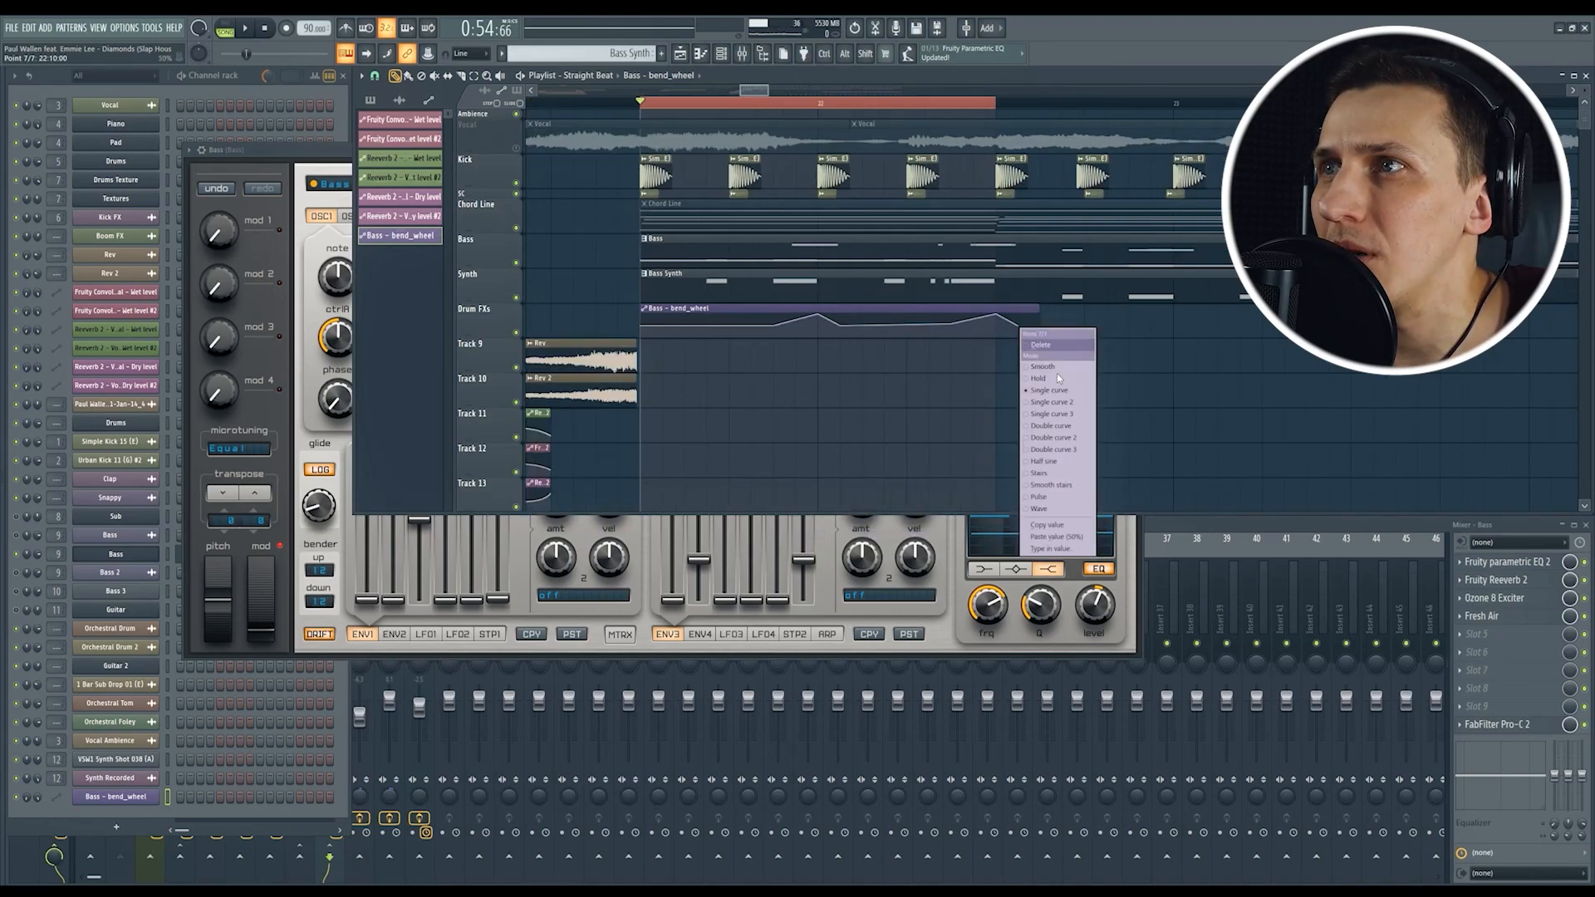
click(1059, 538)
Step: Examine the Spire synth's pitch wheel and its bender up and down ranges, then close the synth window
click(297, 541)
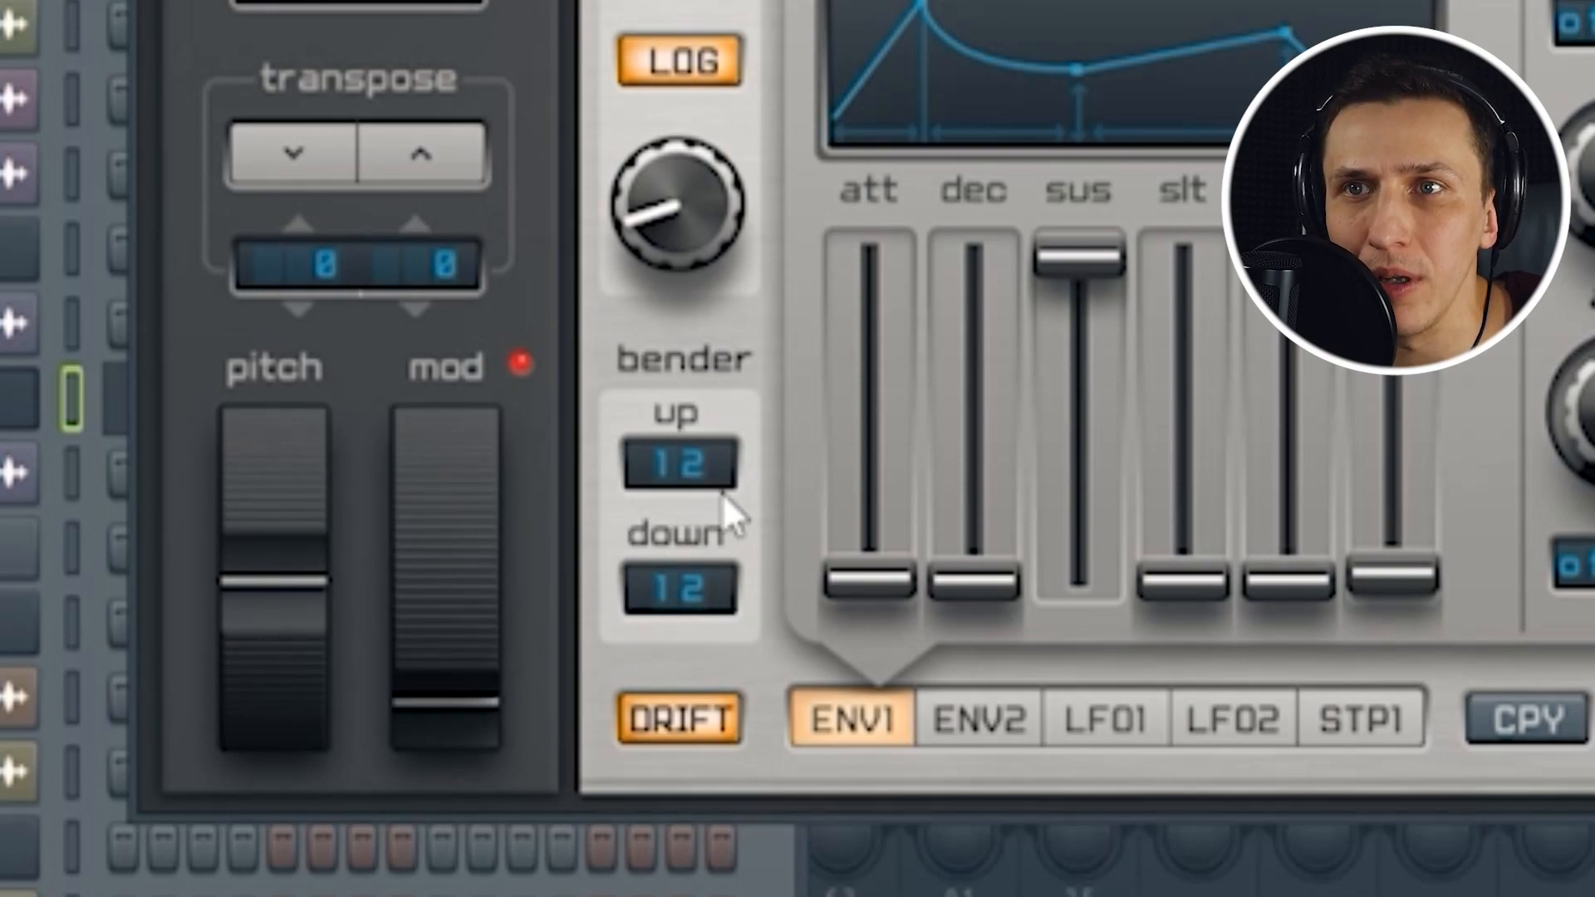
drag(242, 612, 305, 486)
drag(305, 582, 311, 465)
drag(308, 581, 329, 644)
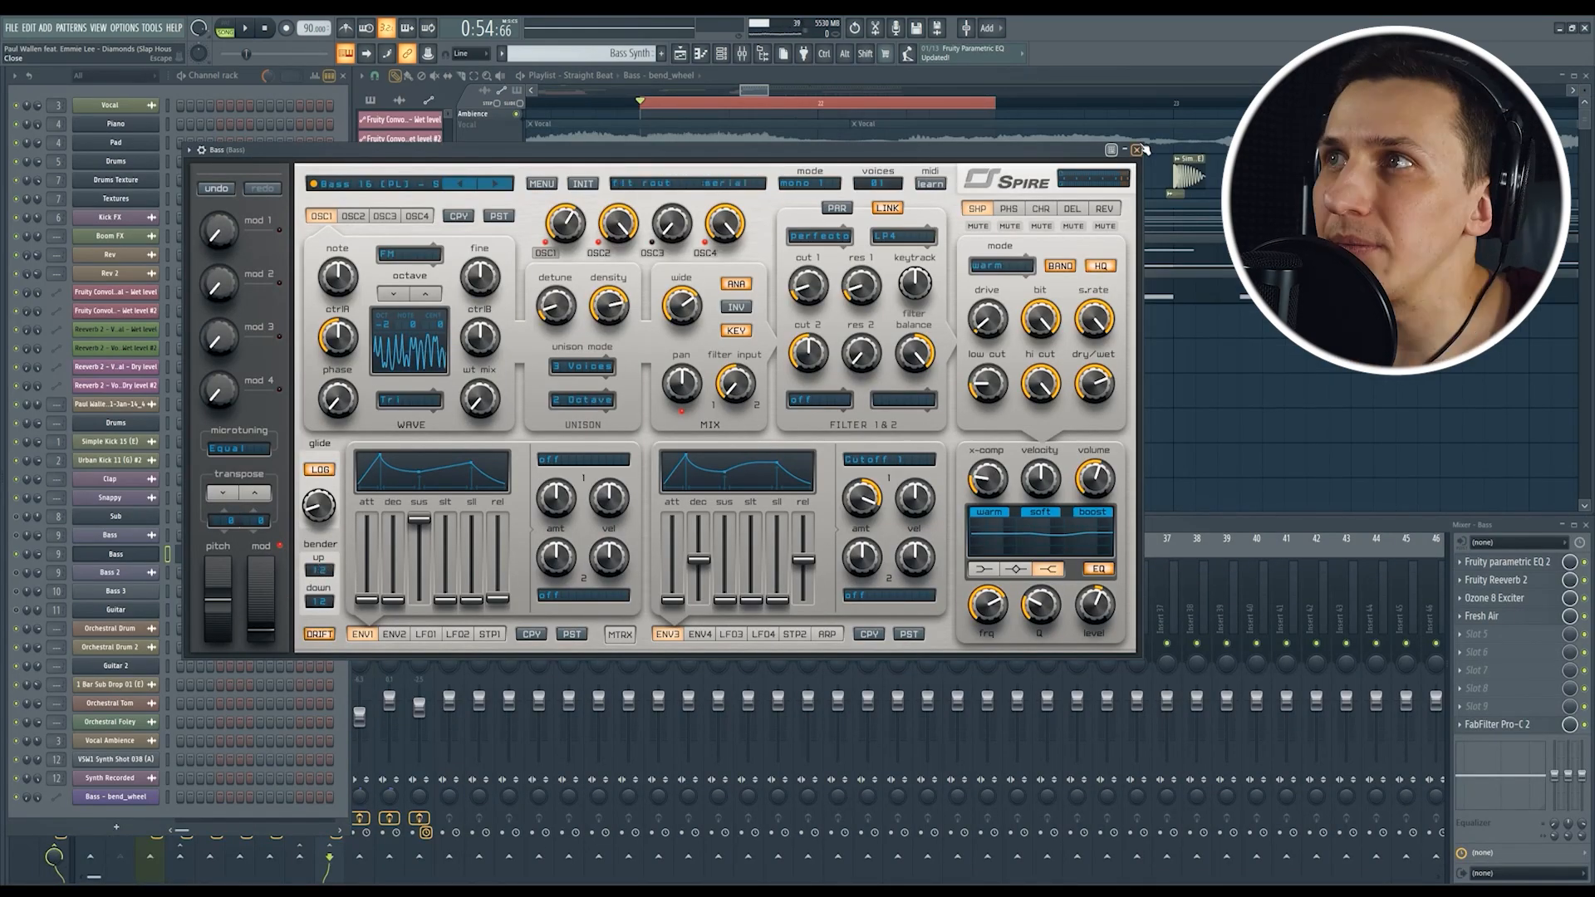
click(1139, 149)
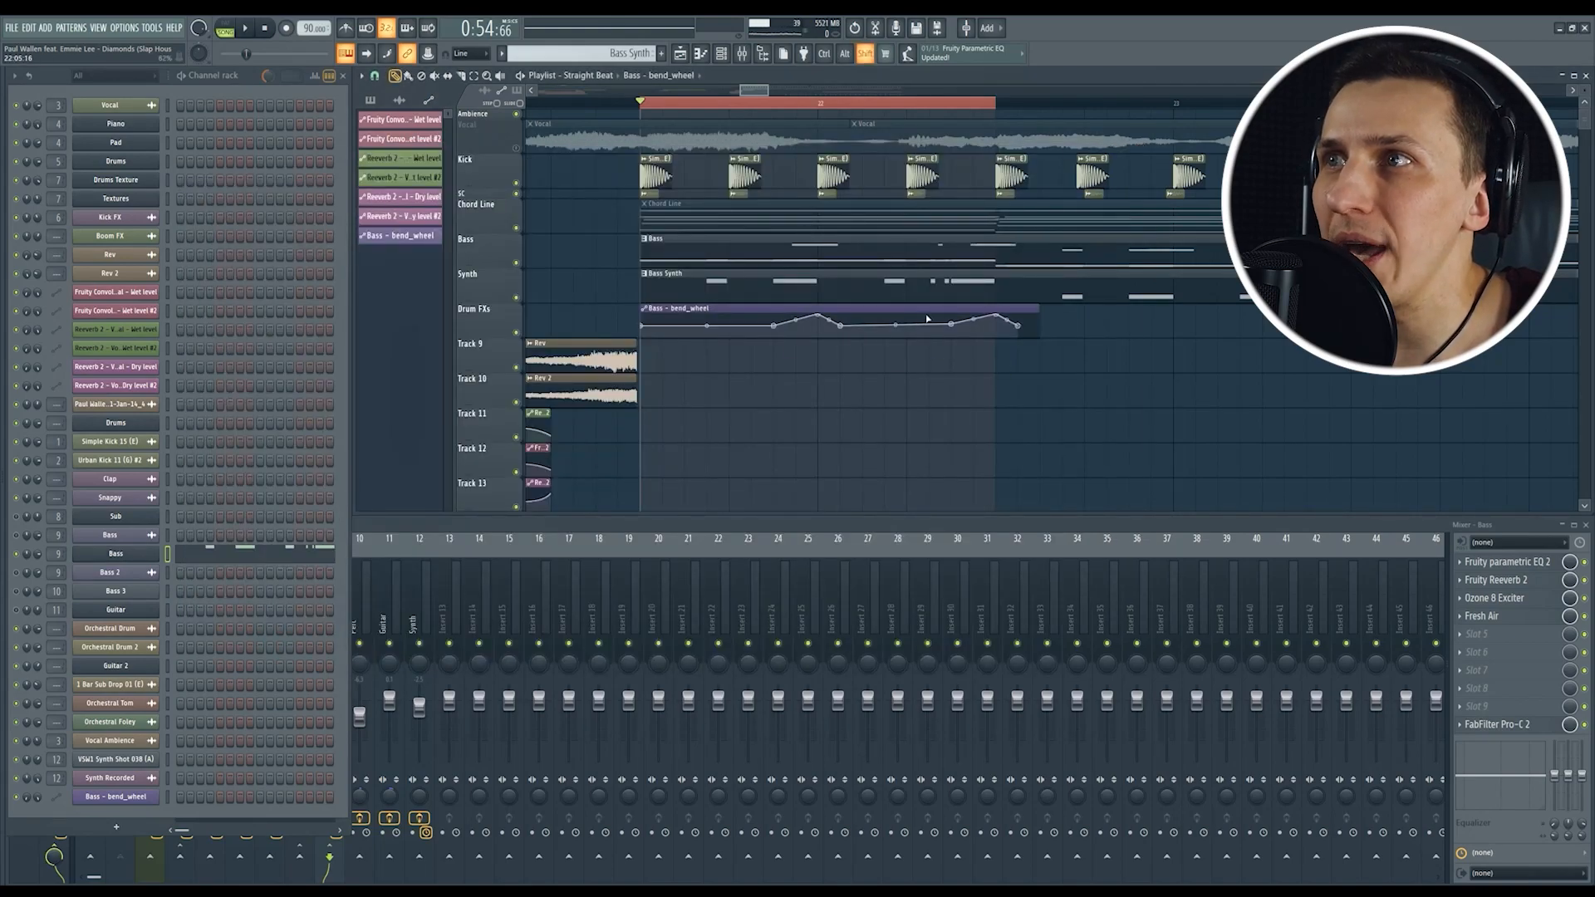
Step: Trim the bend_wheel clip at both ends to a one-bar length and duplicate it right after itself
drag(1039, 315, 1017, 316)
drag(638, 307, 662, 306)
key(ctrl+b)
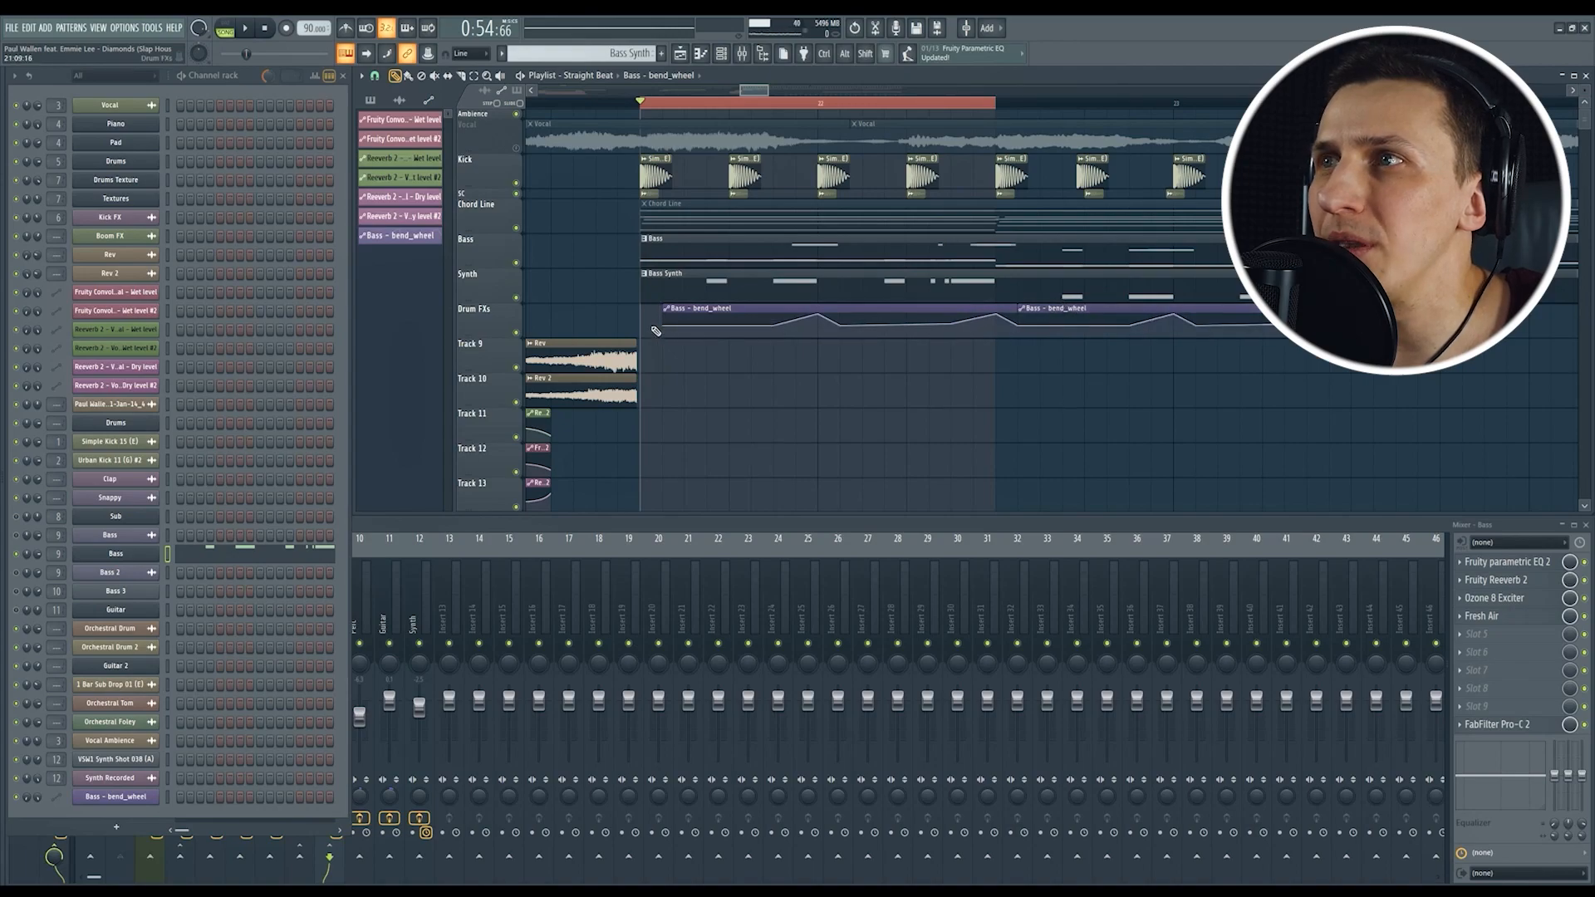
Step: Repeat the bend_wheel clip along the rest of the Bass Synth clip and undo the surplus copy
scroll(731, 324, down, 2)
shift+click(988, 309)
key(ctrl+b)
key(ctrl+b)
key(ctrl+z)
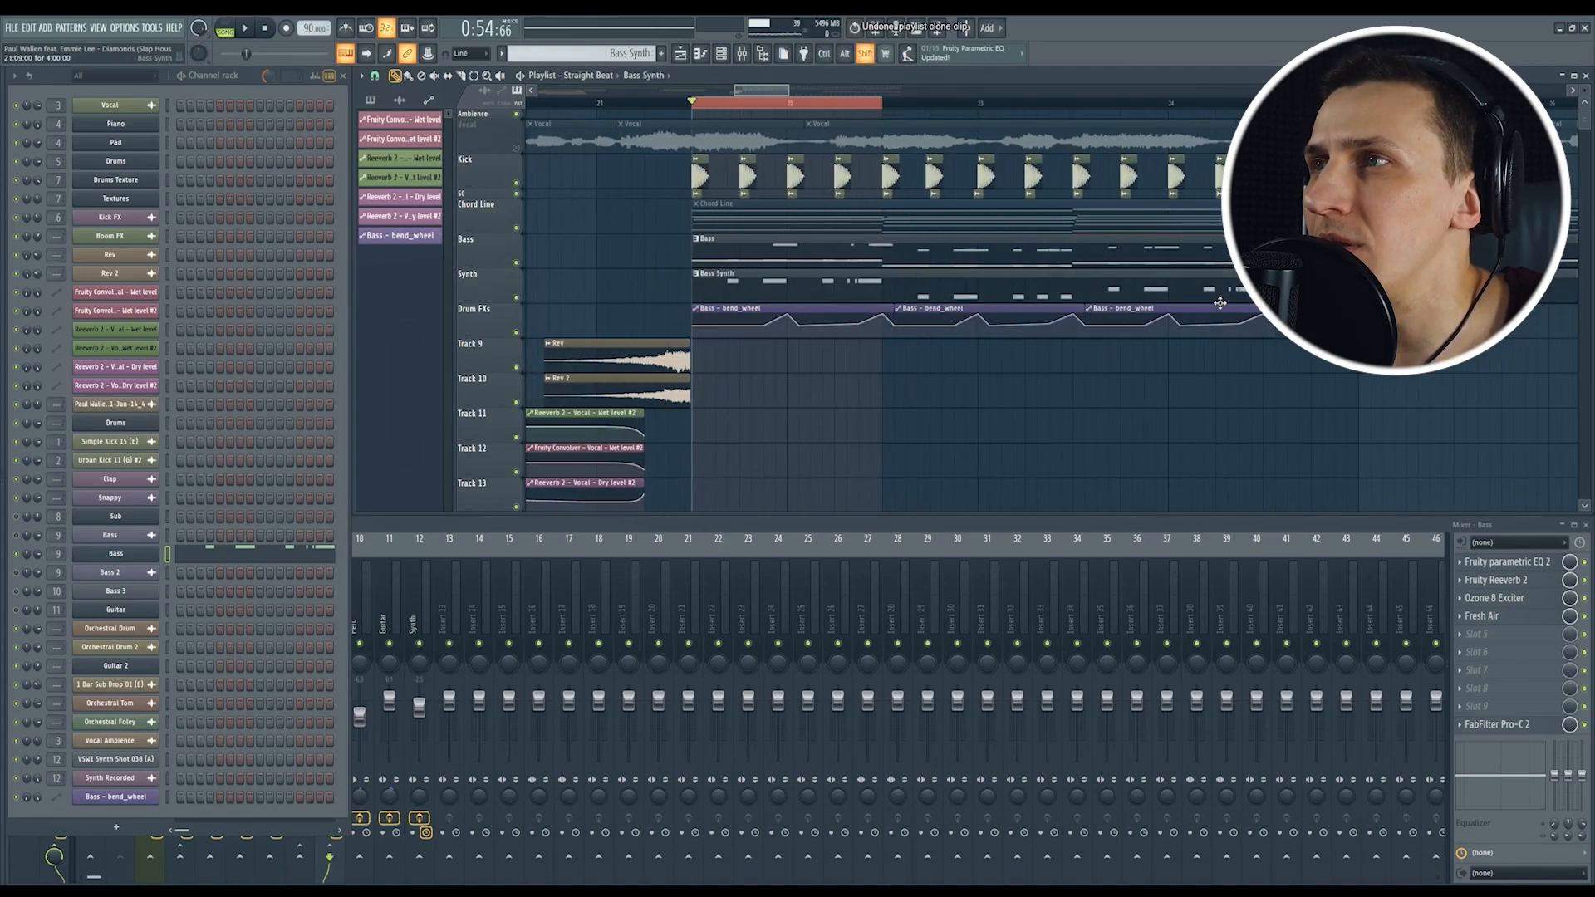
Step: Play the drop to judge the pitch bends, and curve the slopes around the bend_wheel peaks
key(space)
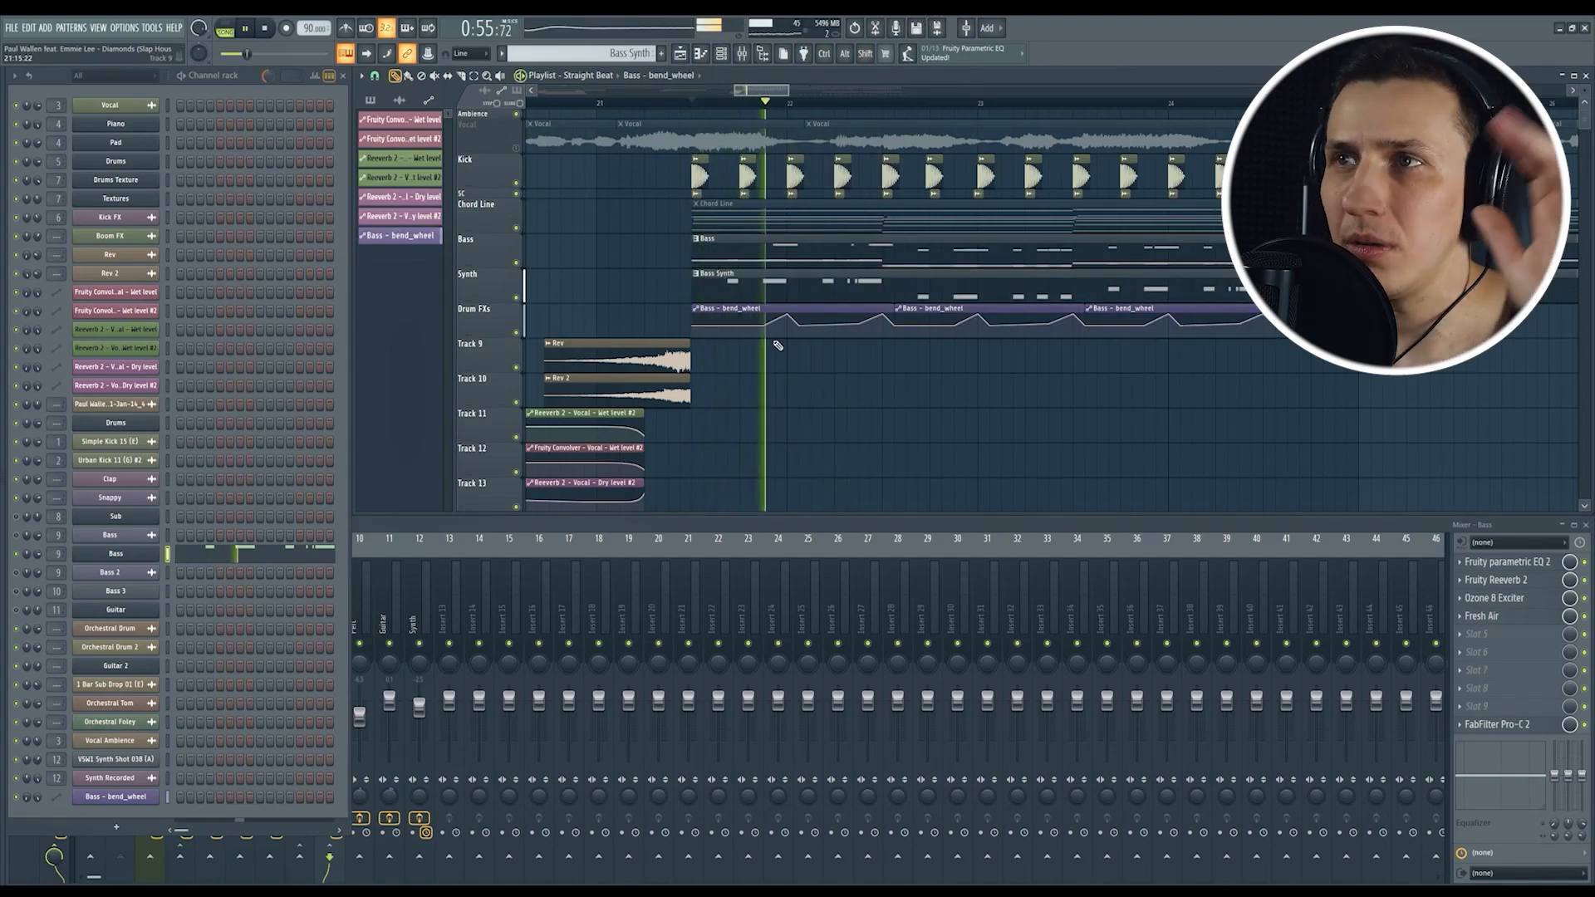
key(space)
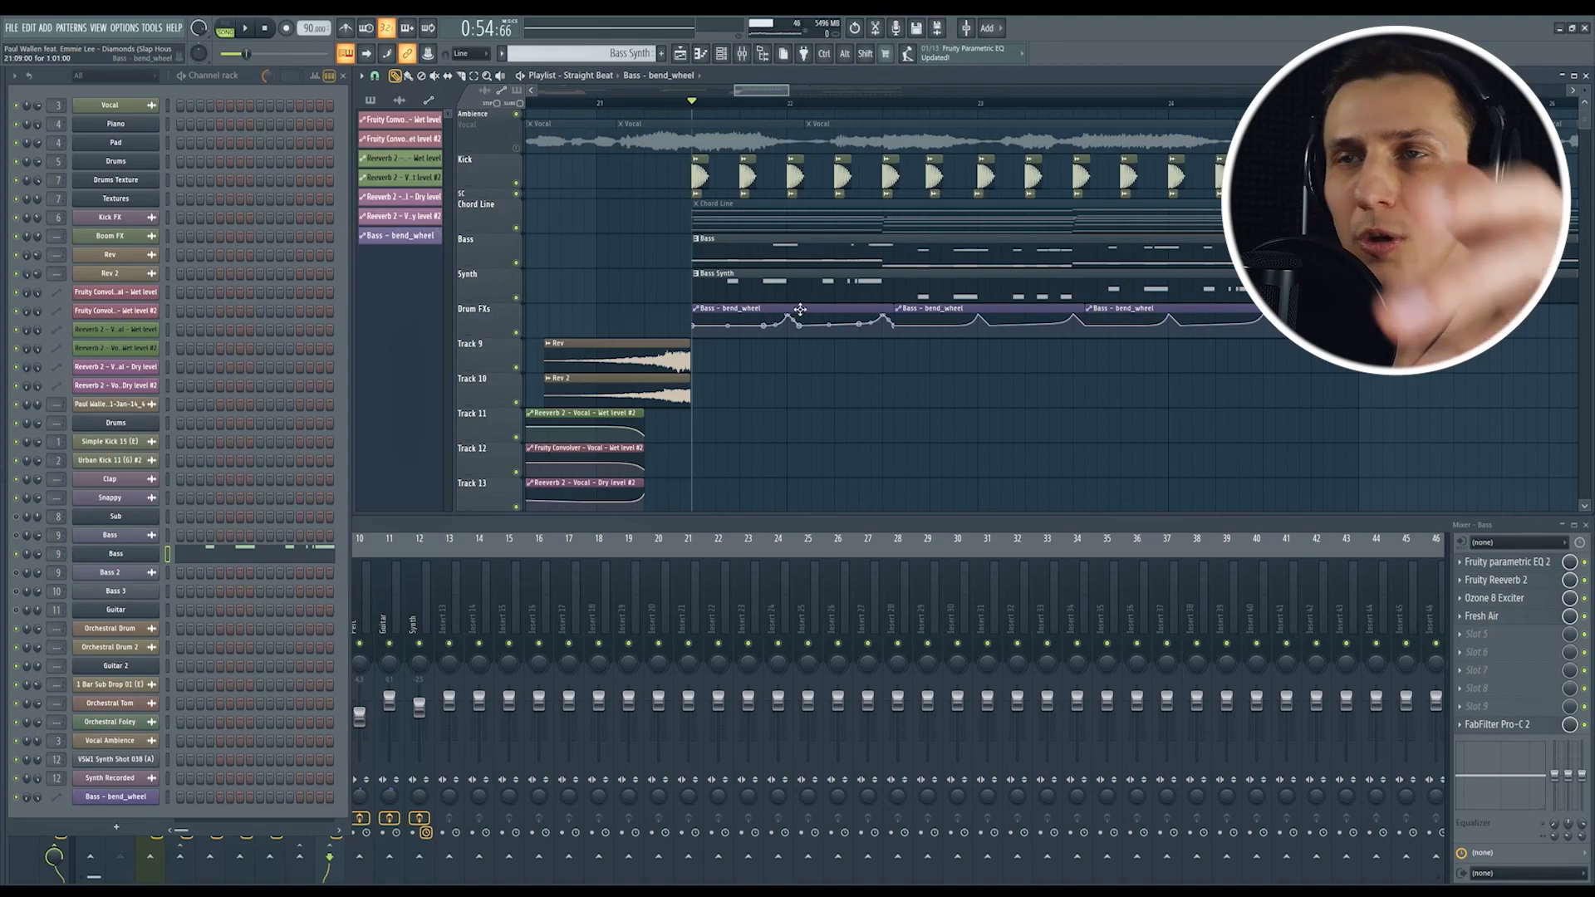
key(space)
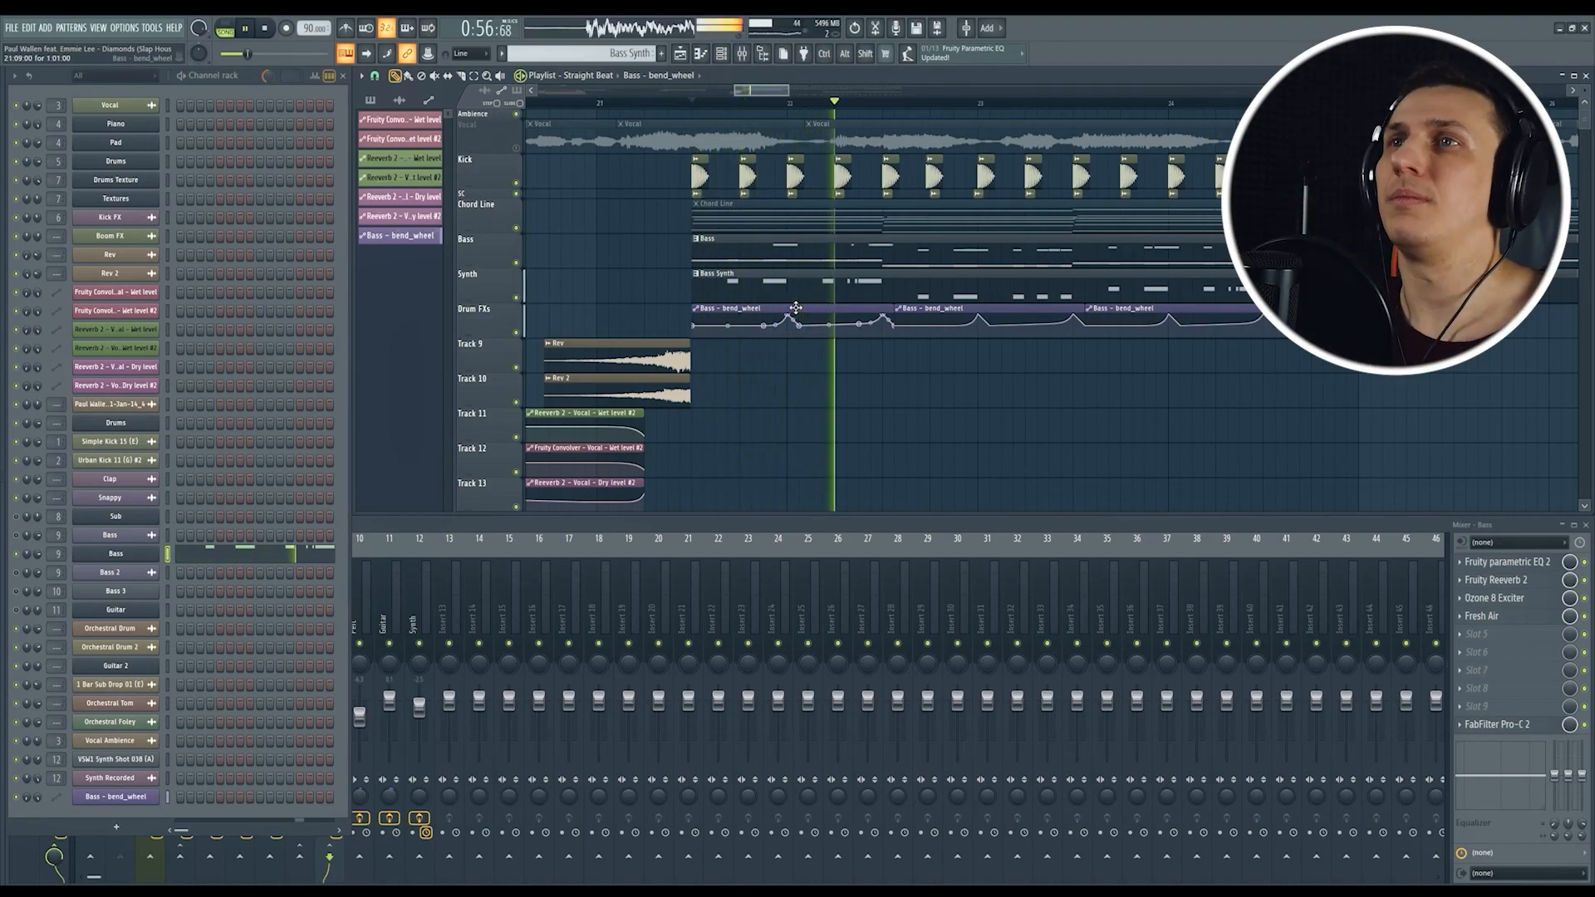
key(space)
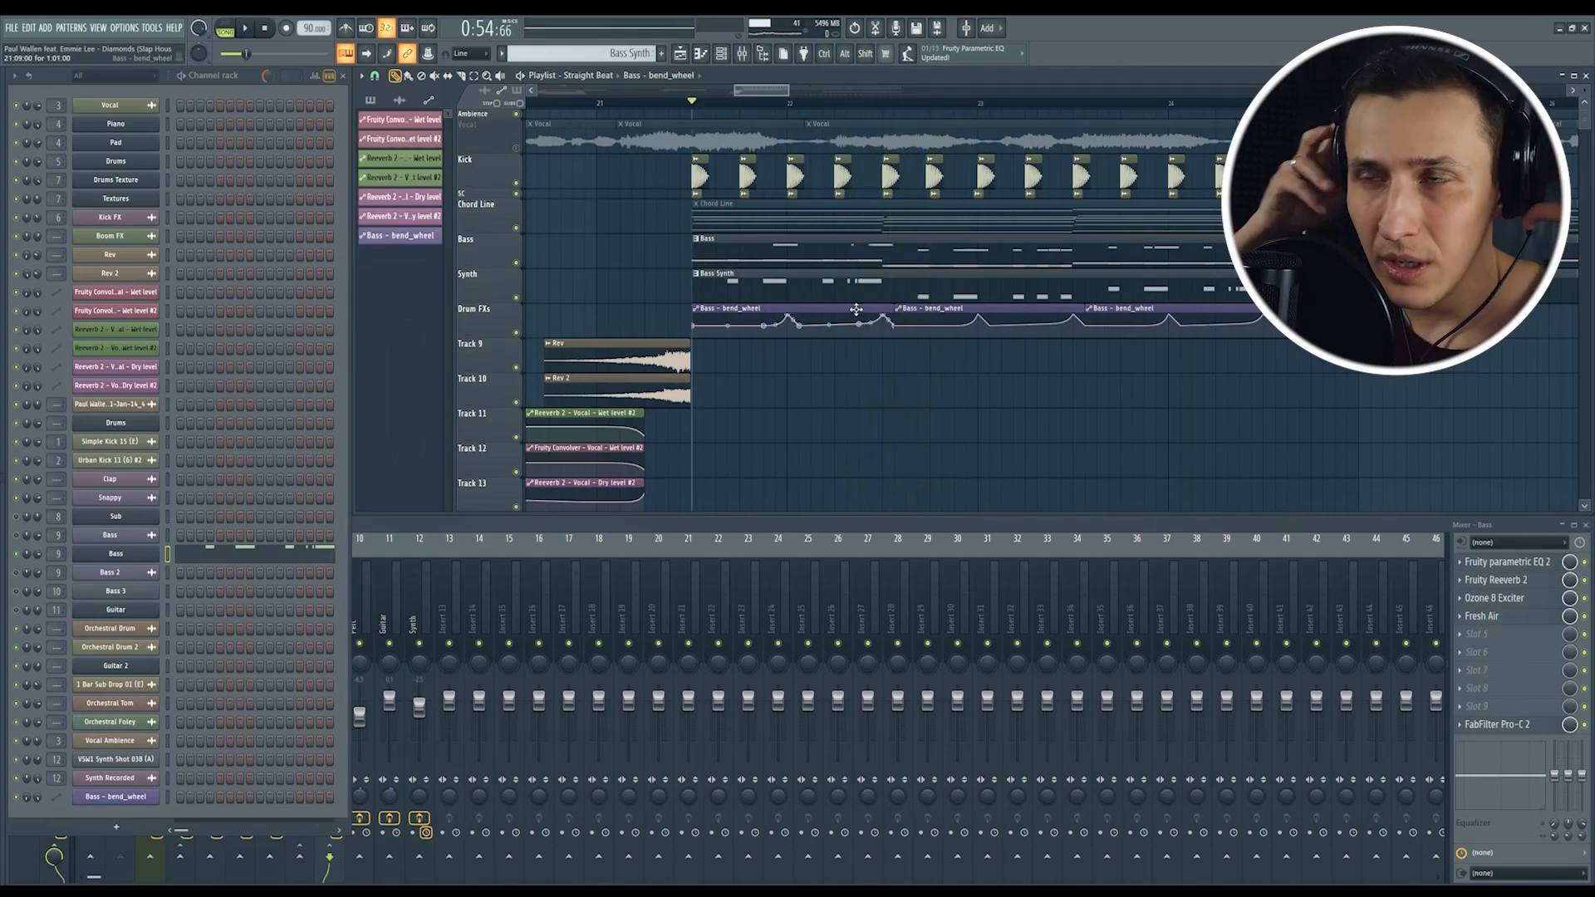
Step: Paste the 50% value into the bend_wheel clip's first point and the point ahead of its second peak
right_click(694, 325)
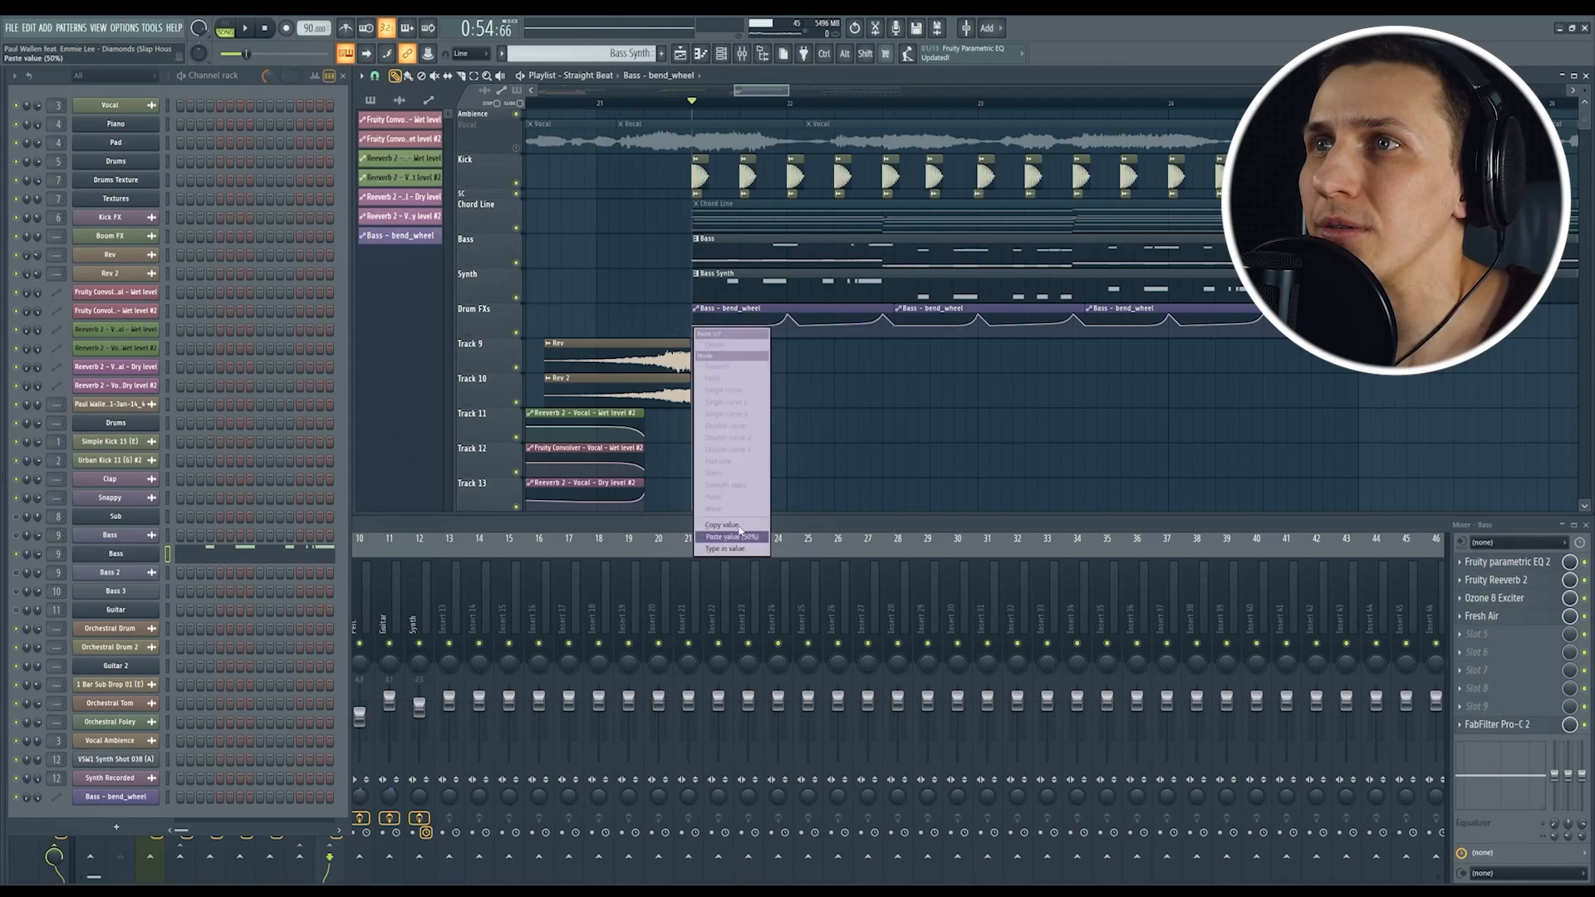
click(721, 330)
right_click(859, 324)
click(893, 538)
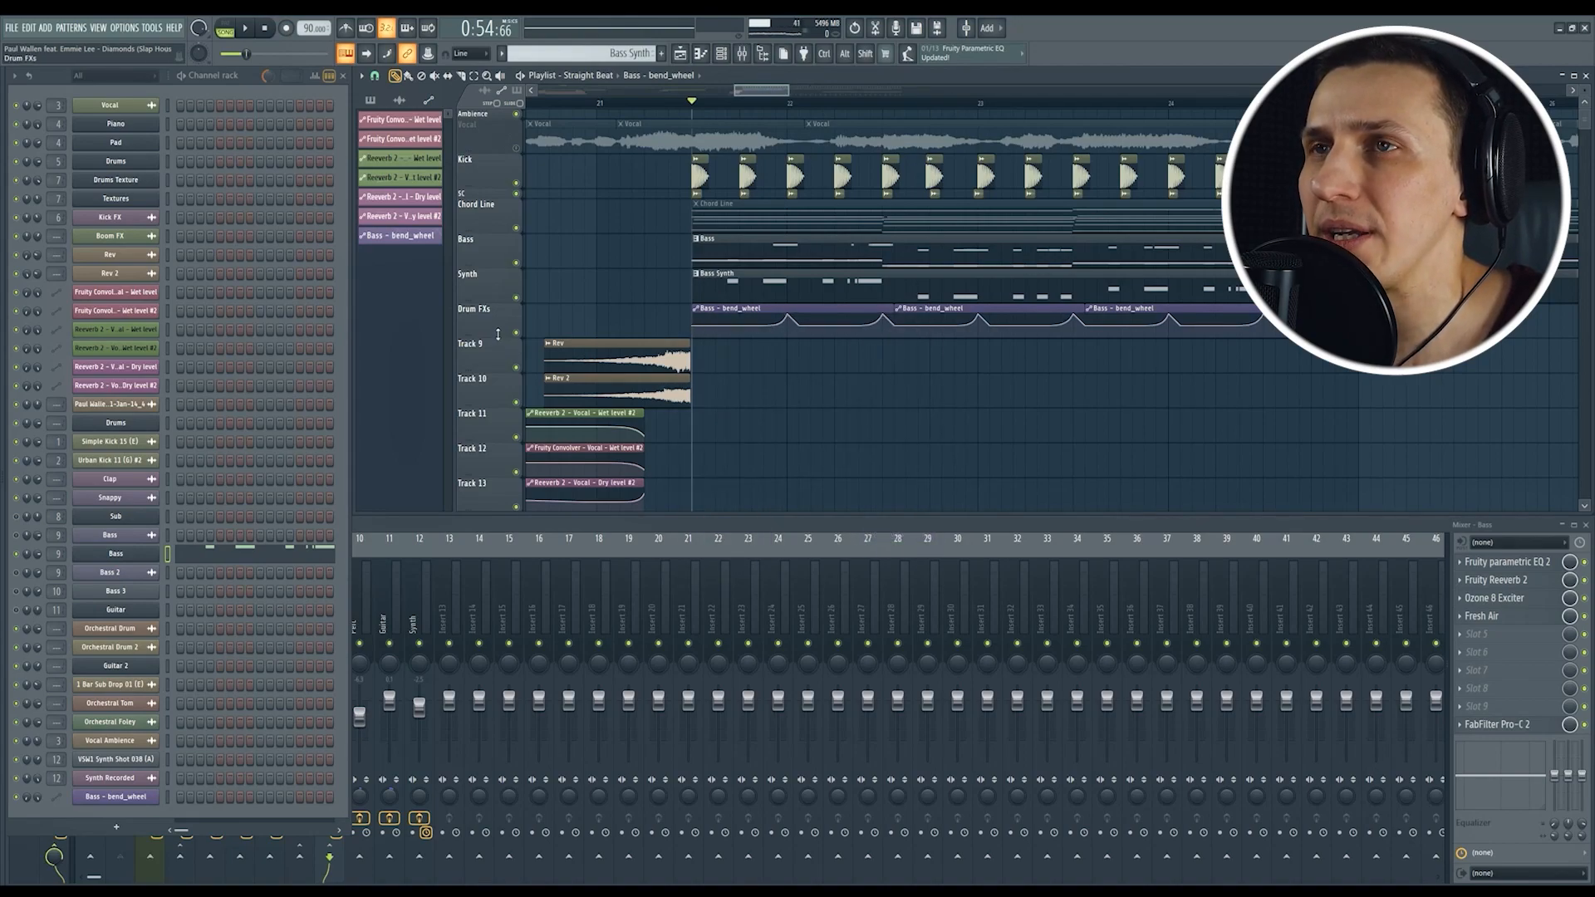
drag(498, 334, 498, 339)
Step: Check the pitch wheel position in the Spire synth and play the drop with the bends
click(116, 554)
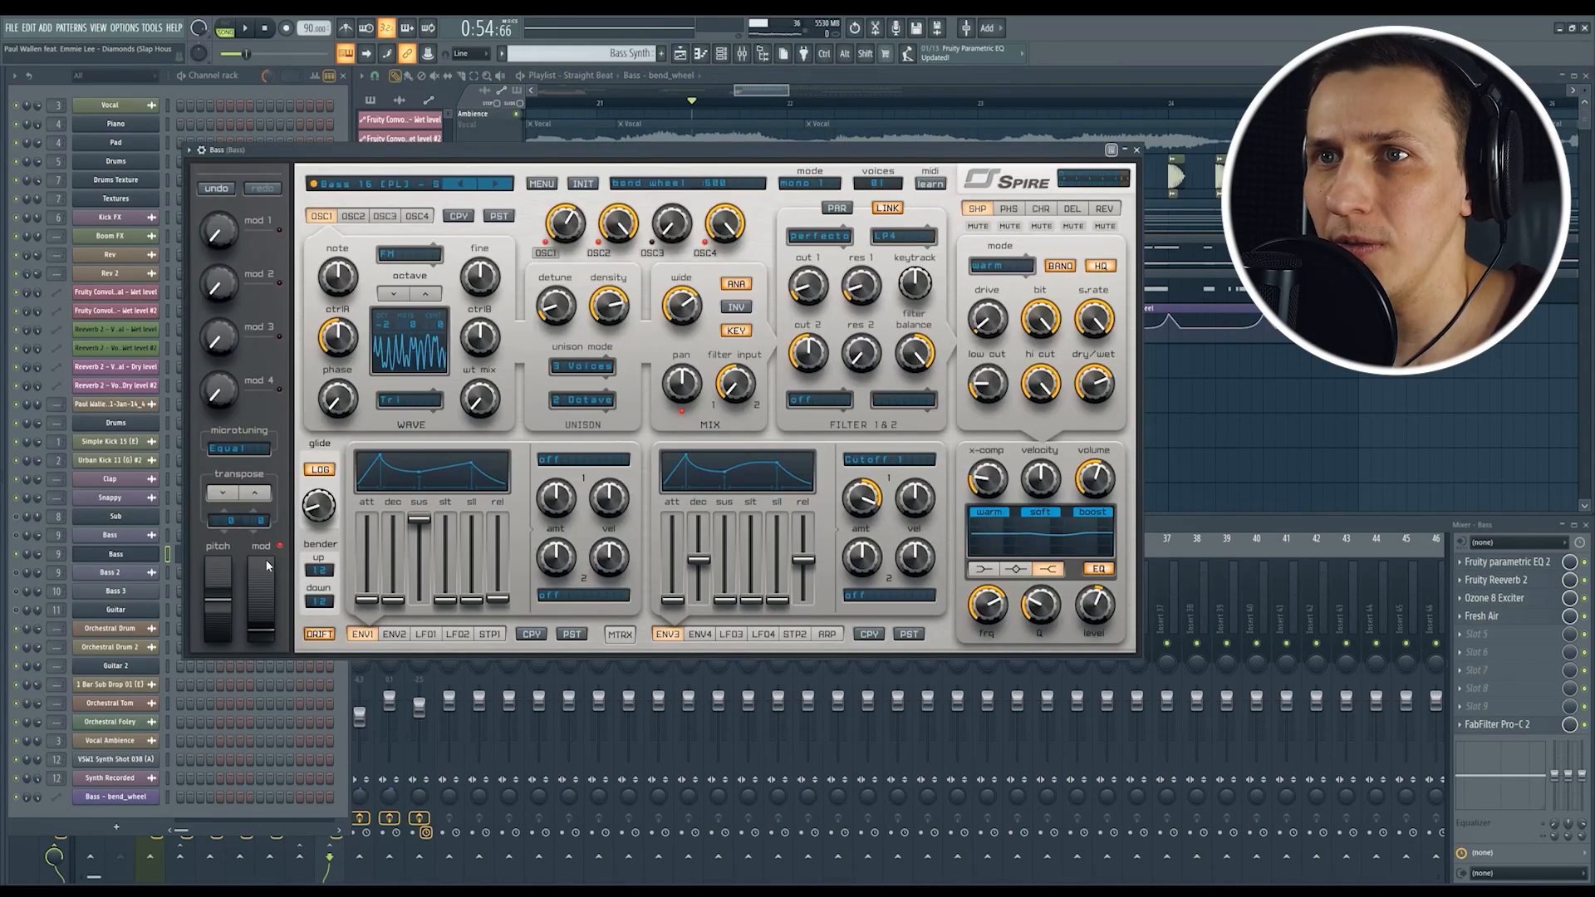
click(1138, 147)
key(space)
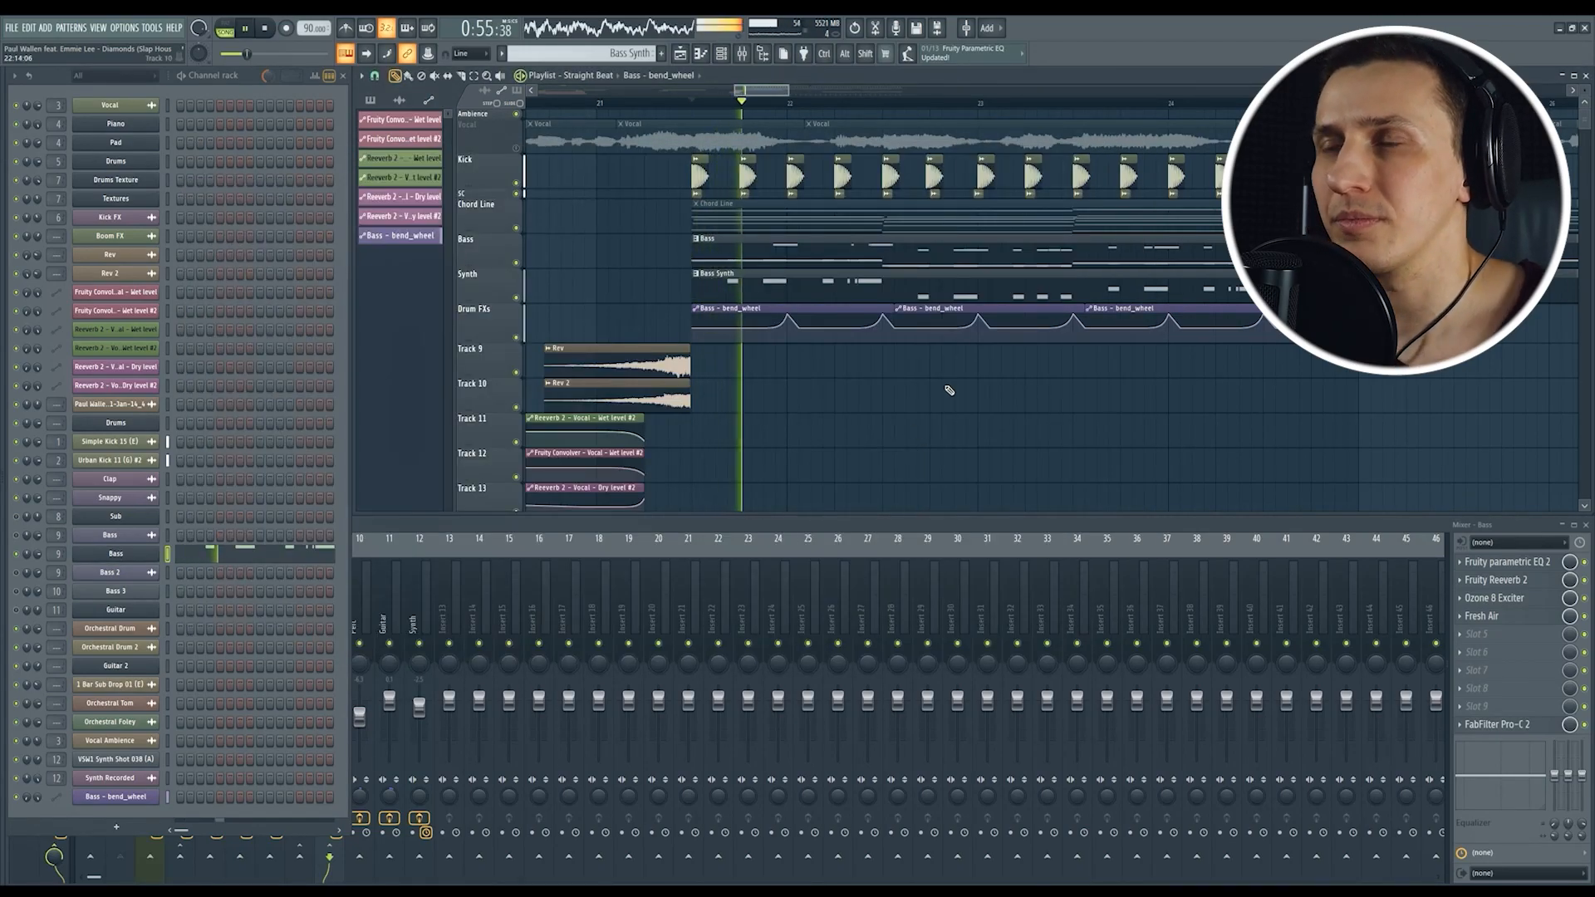
key(space)
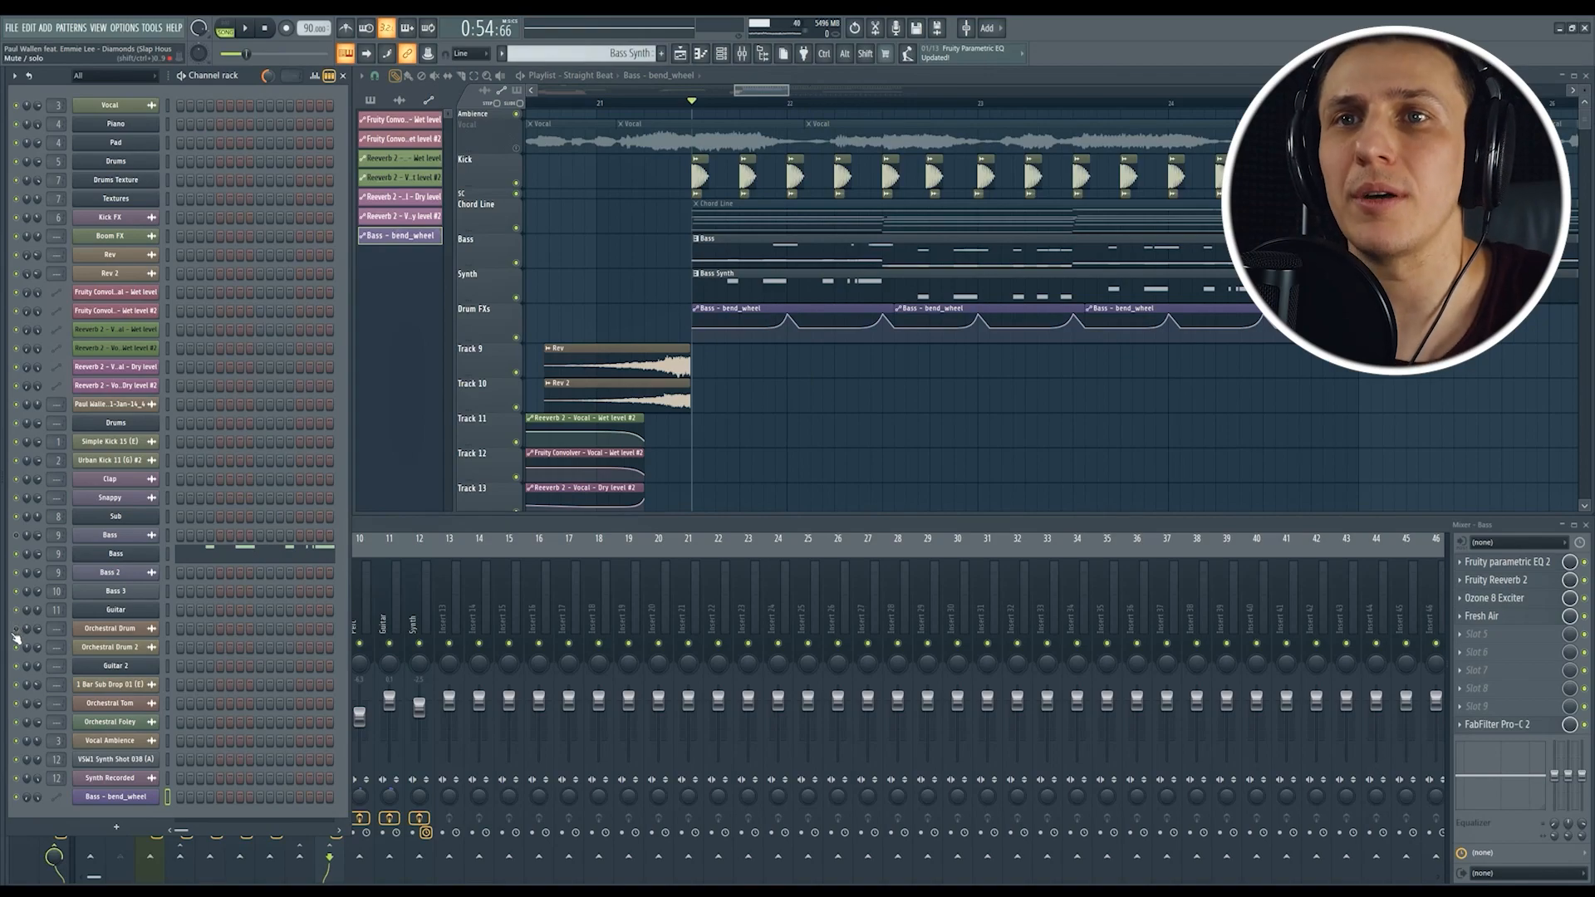
Step: Mute the Drum FXs track holding the bend_wheel clips, and the Spire Bass channel
click(516, 337)
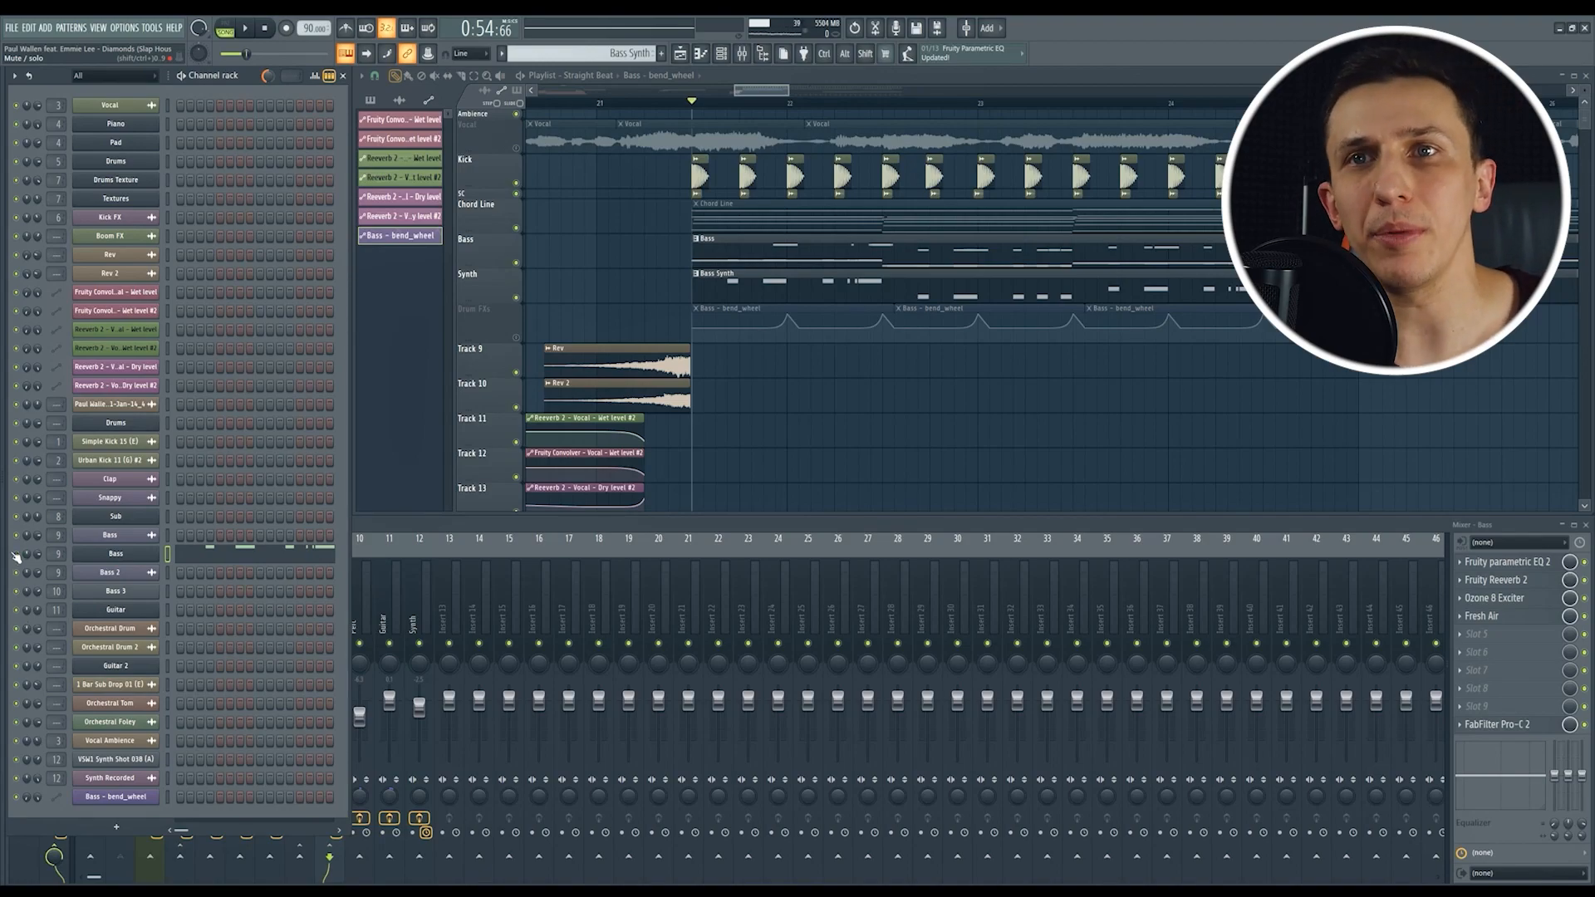
click(15, 555)
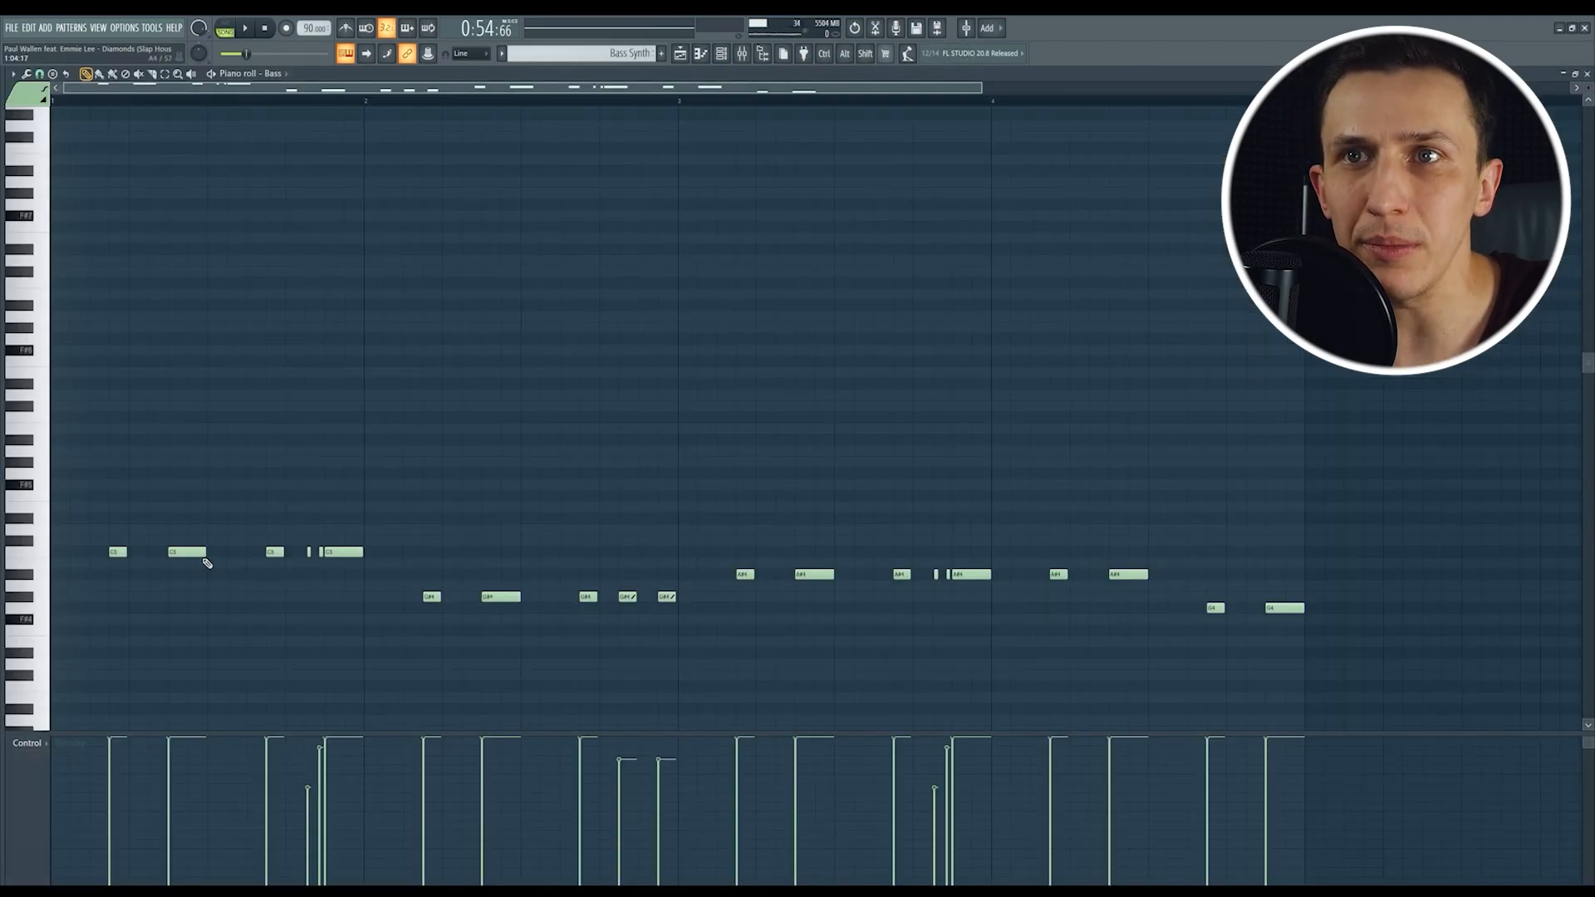
Step: Examine the low notes in the Bass piano roll and the VEDM3 Bass Plucked 34 sample of the Bass channel
scroll(224, 586, down, 1)
click(18, 552)
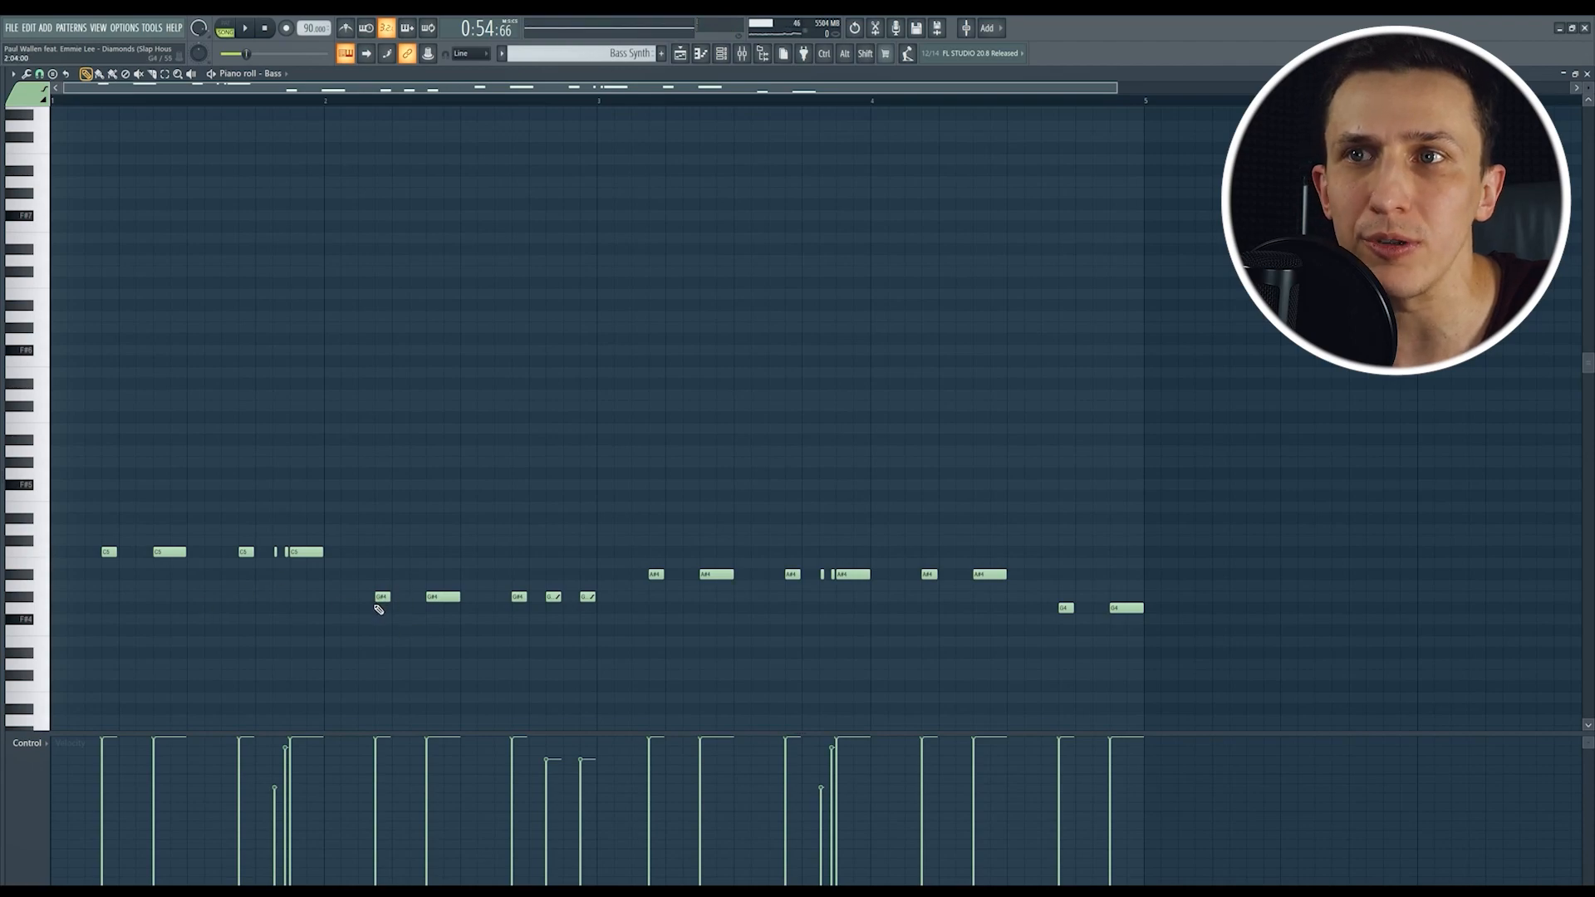
click(1587, 73)
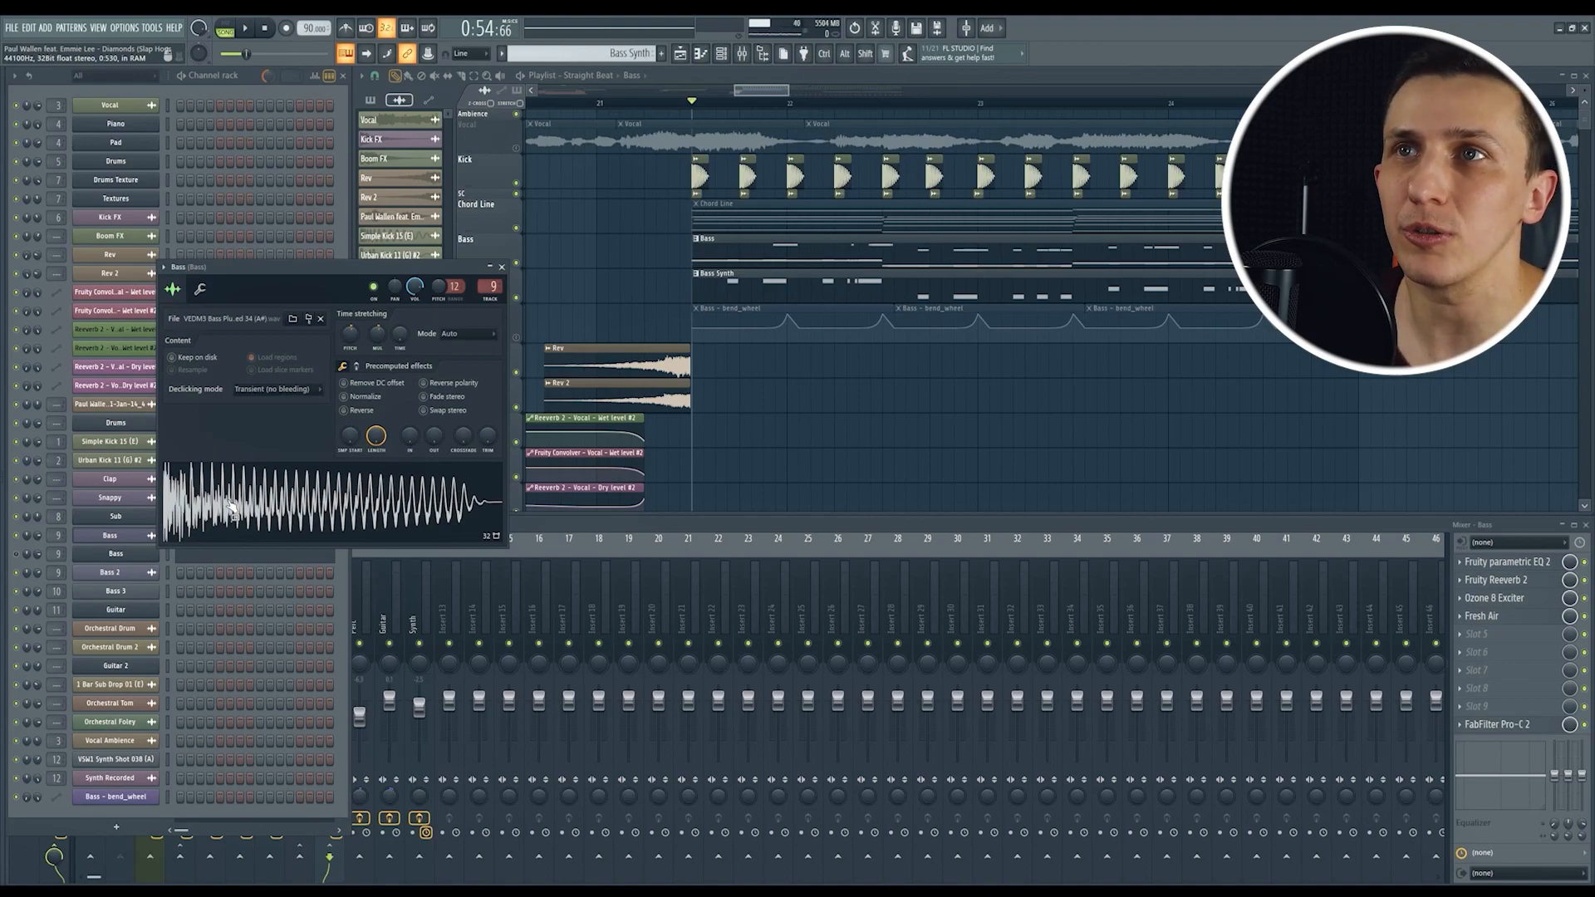
click(504, 267)
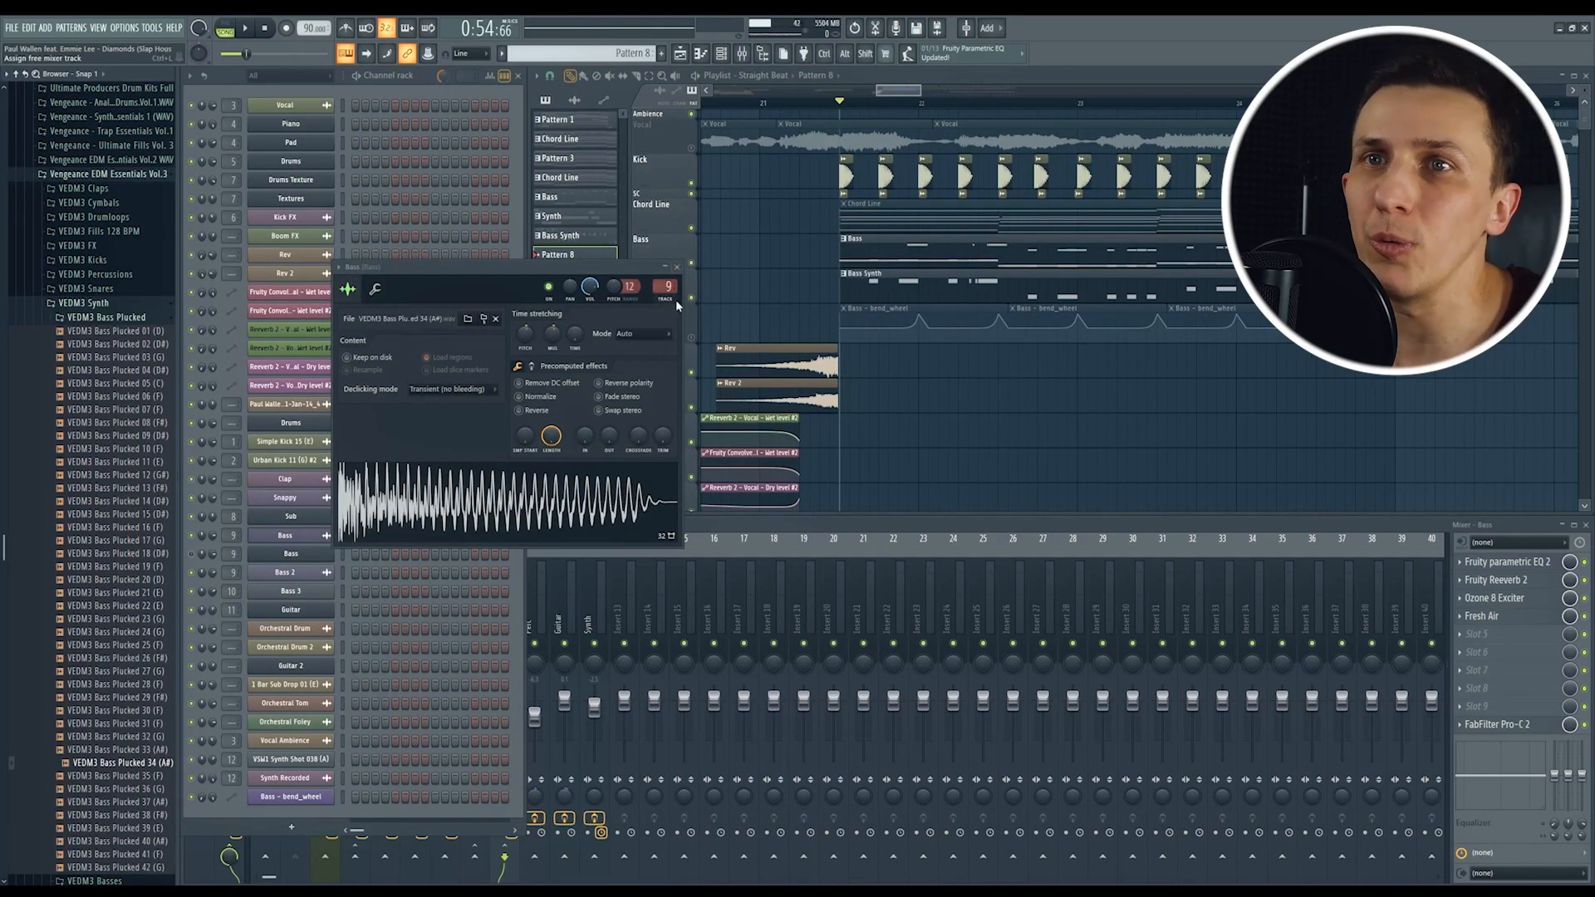
key(Escape)
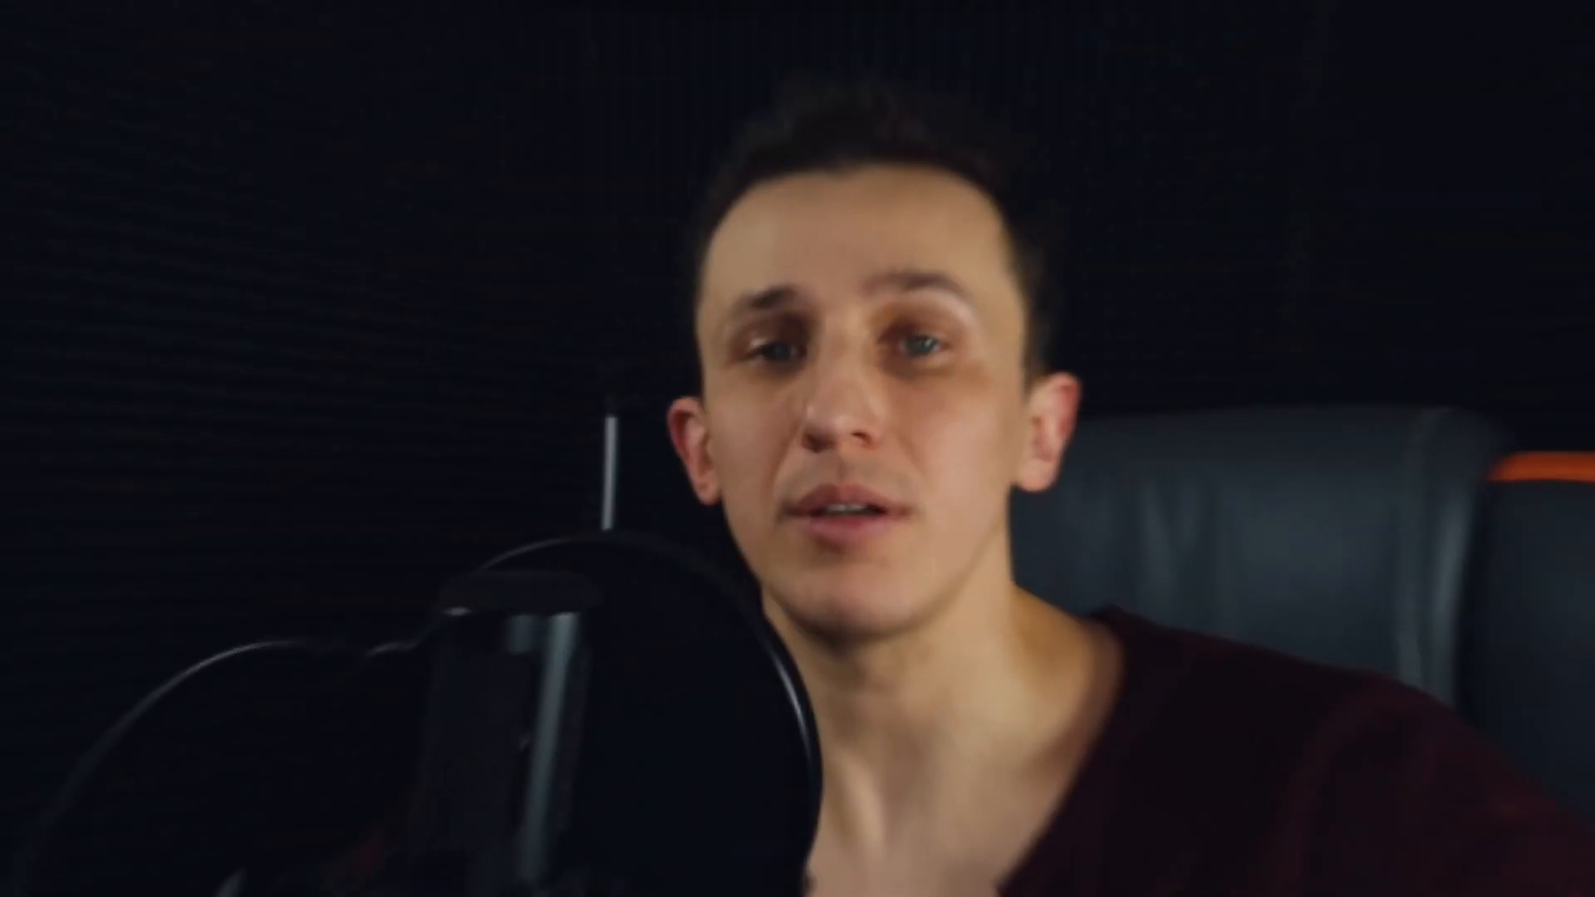